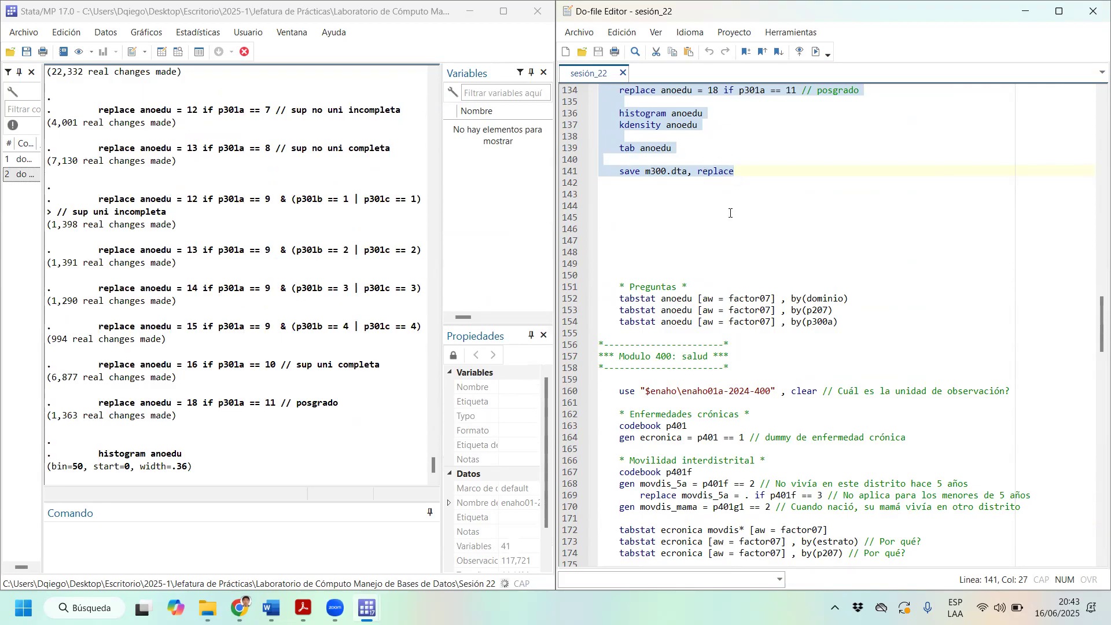
Close the graph windows showing the distribution of anoedu
scroll(732, 217, "up", 13)
scroll(732, 218, "up", 10)
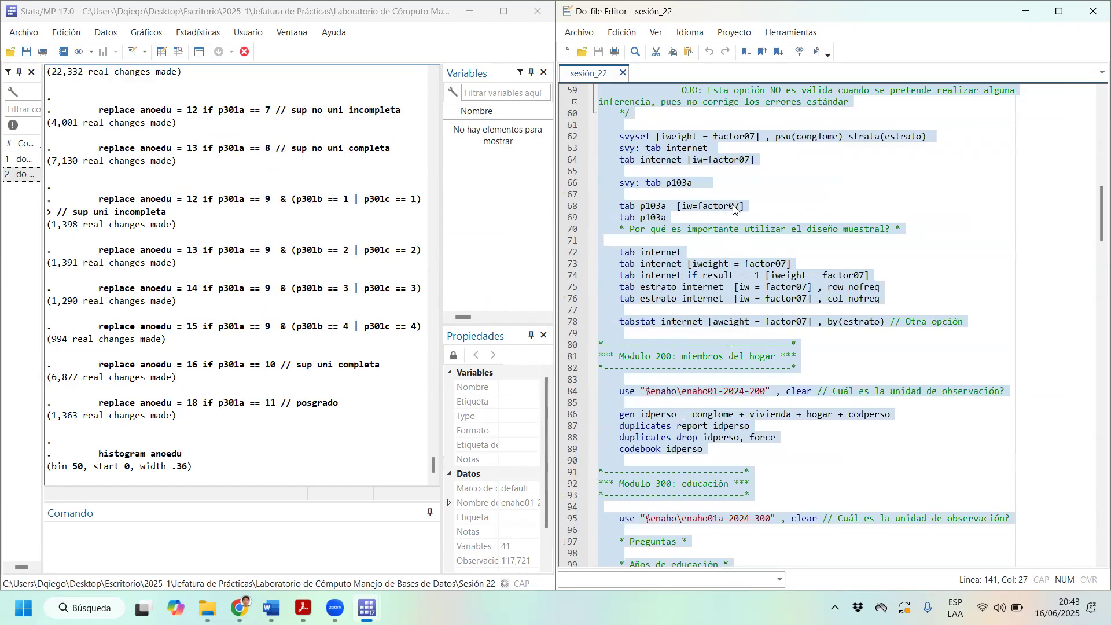
scroll(742, 242, "down", 19)
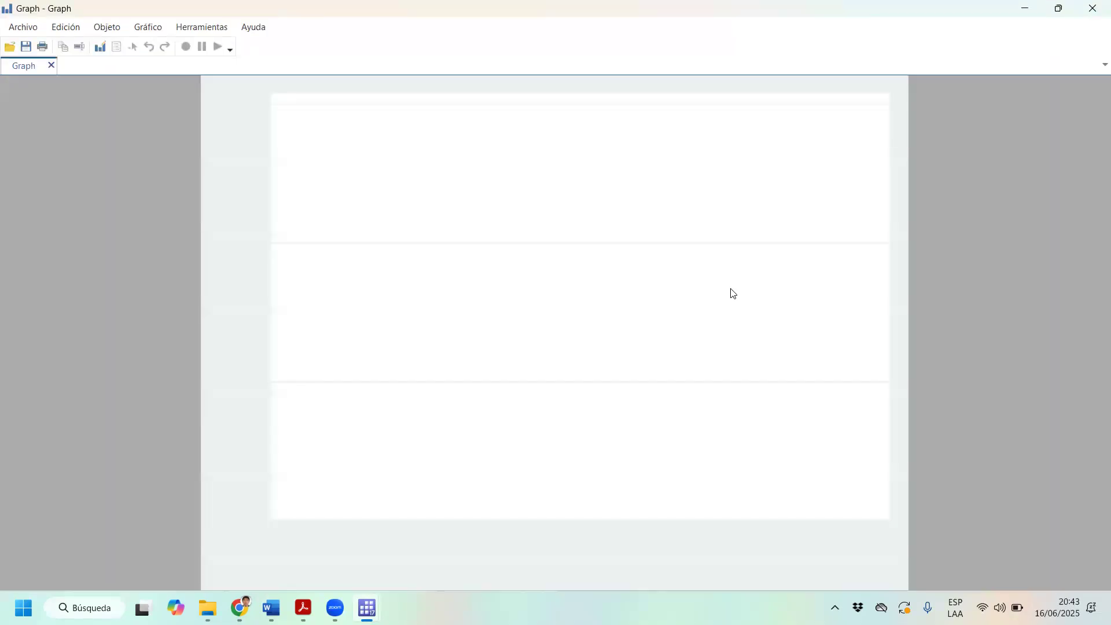
left_click(1094, 10)
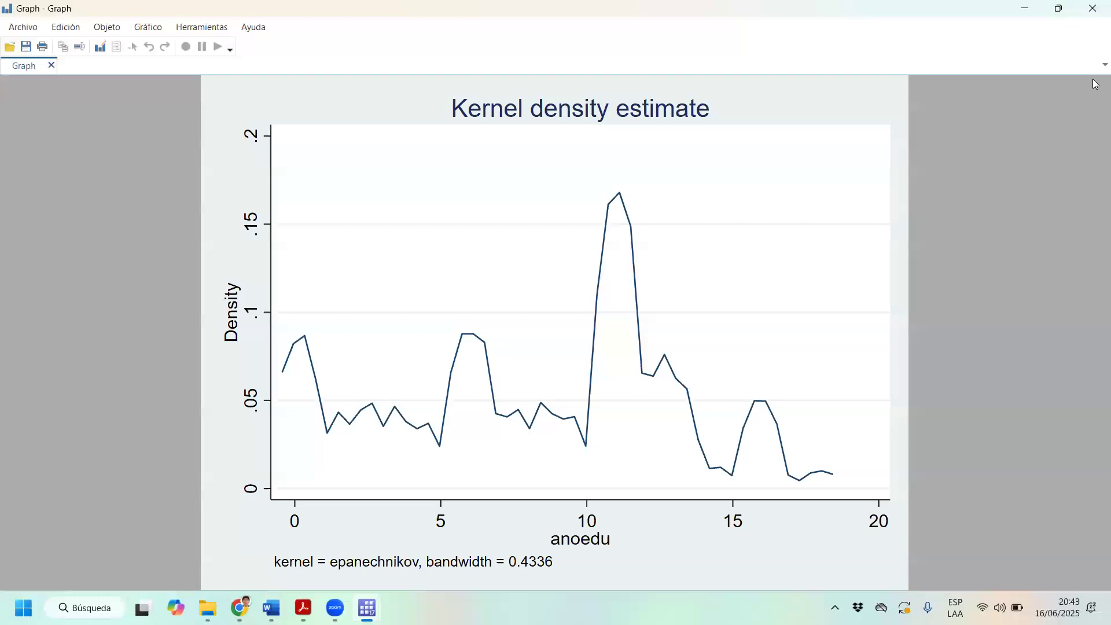
left_click(1094, 9)
Run tabstat anoedu [aw = factor07] by dominio and review the means for selva, sierra norte and Lima Metropolitana
scroll(912, 326, "down", 6)
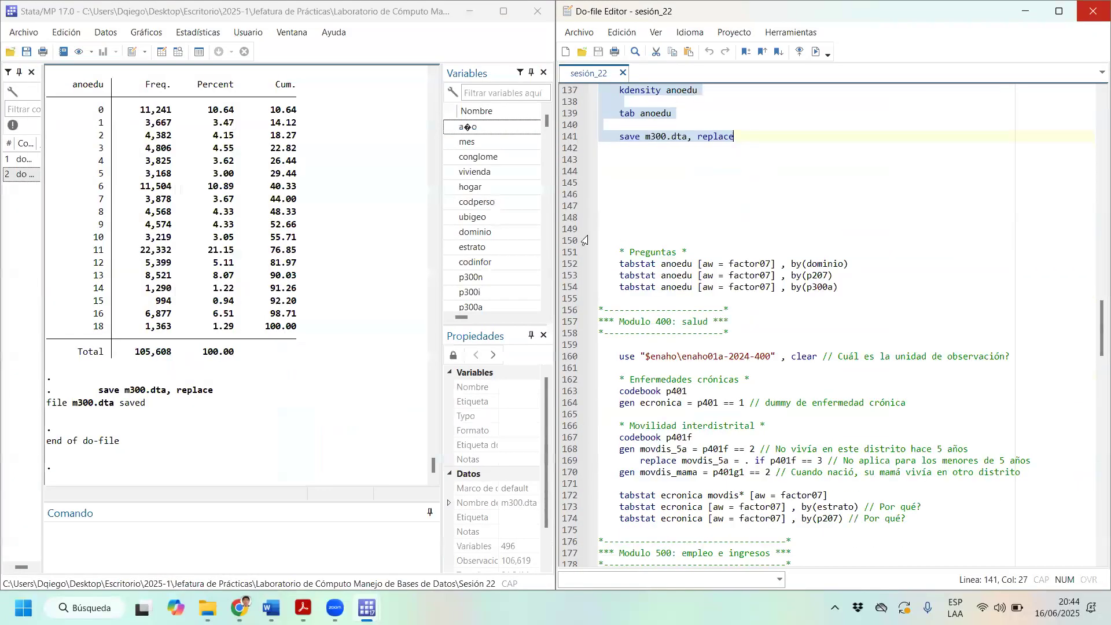
left_click_drag(857, 263, 547, 263)
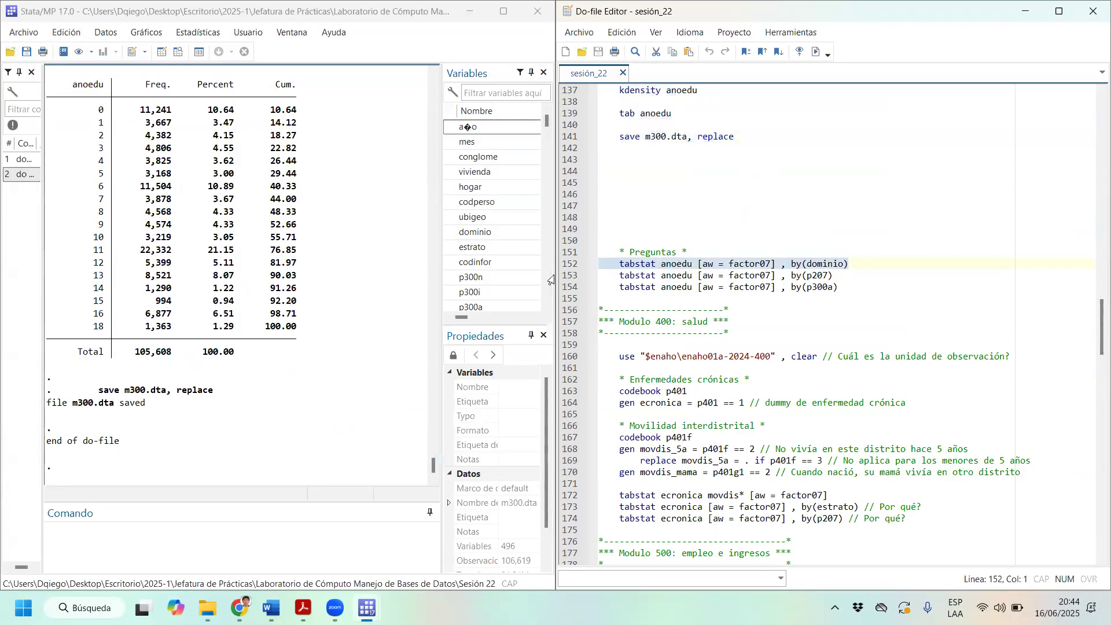
left_click_drag(442, 276, 507, 277)
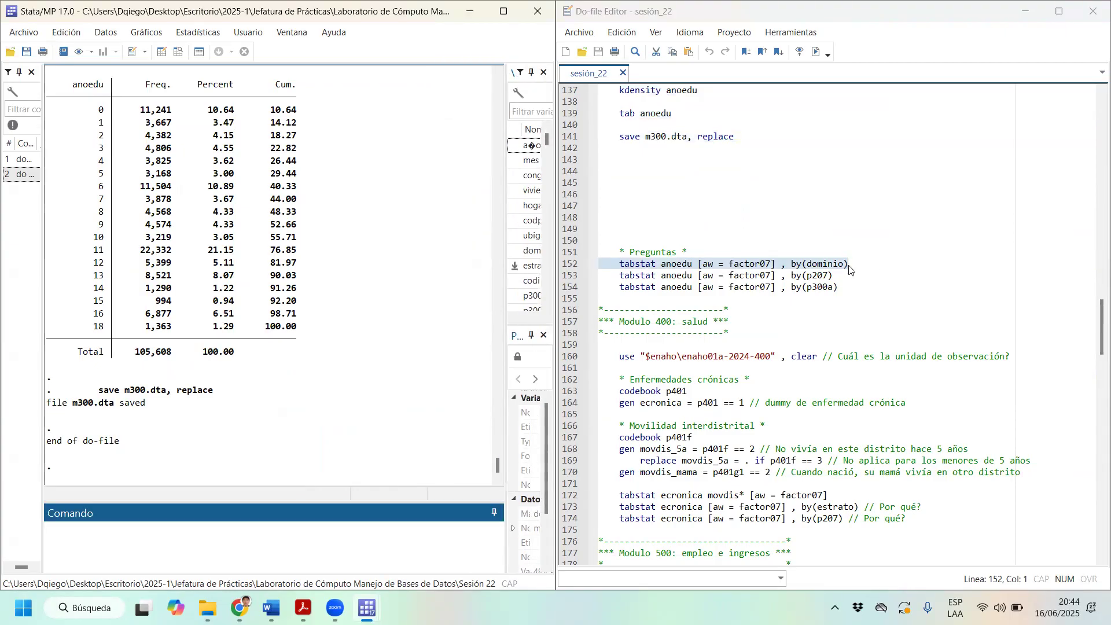
left_click(814, 55)
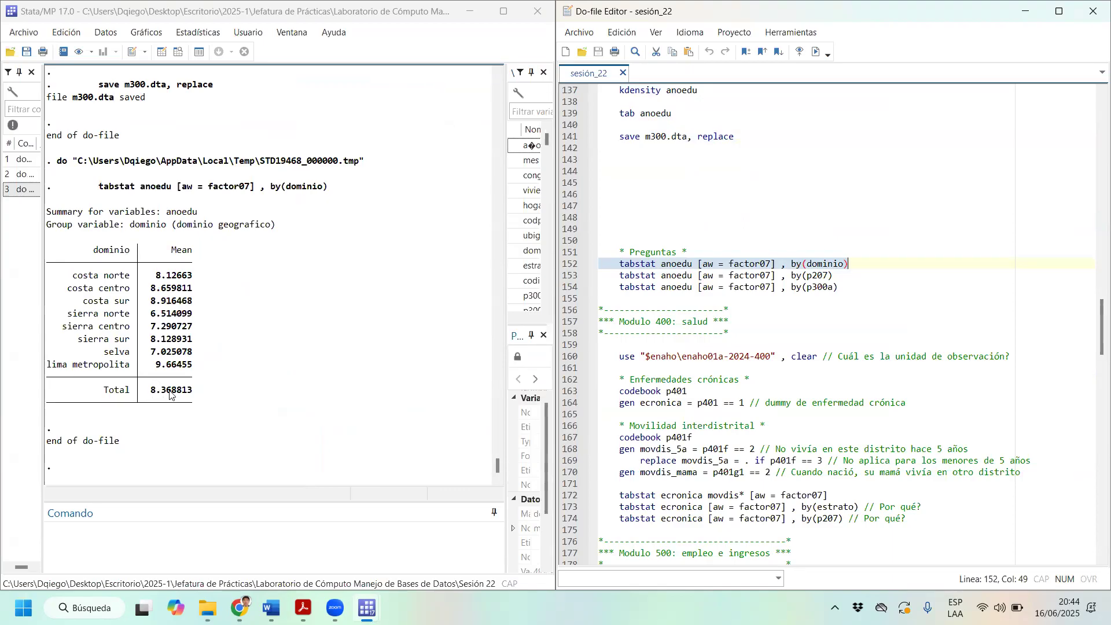
left_click_drag(204, 372, 62, 262)
left_click_drag(210, 354, 51, 357)
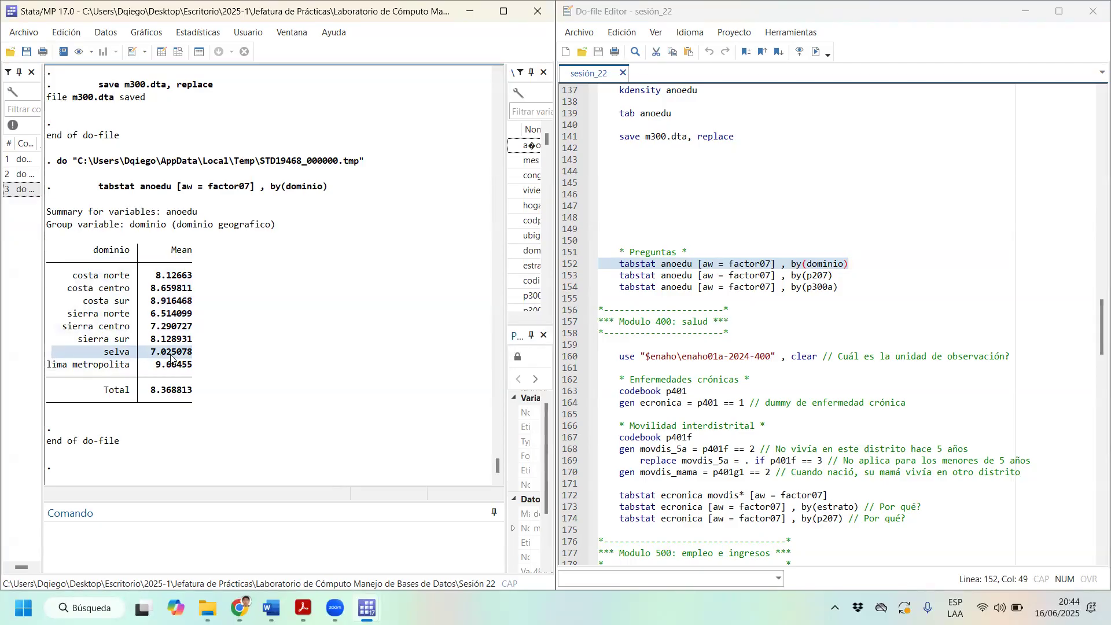
left_click_drag(195, 315, 64, 318)
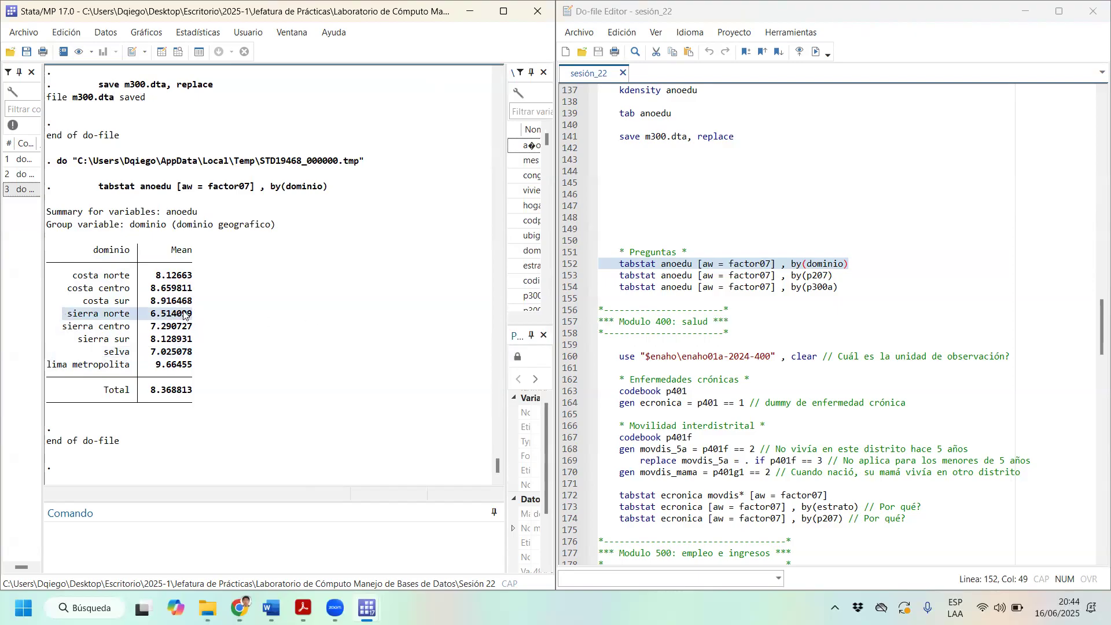
left_click_drag(192, 370, 50, 373)
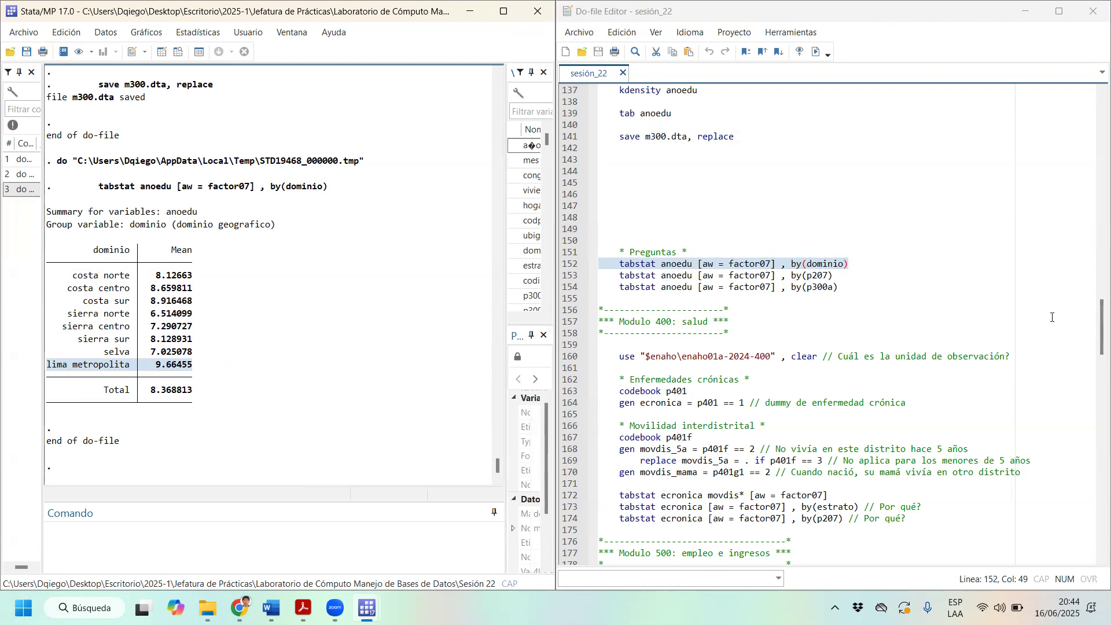
Run the weighted tabstat of anoedu by p207 and by p300a, reviewing the no escucha and otra lengua extranjera rows
left_click_drag(835, 275, 600, 276)
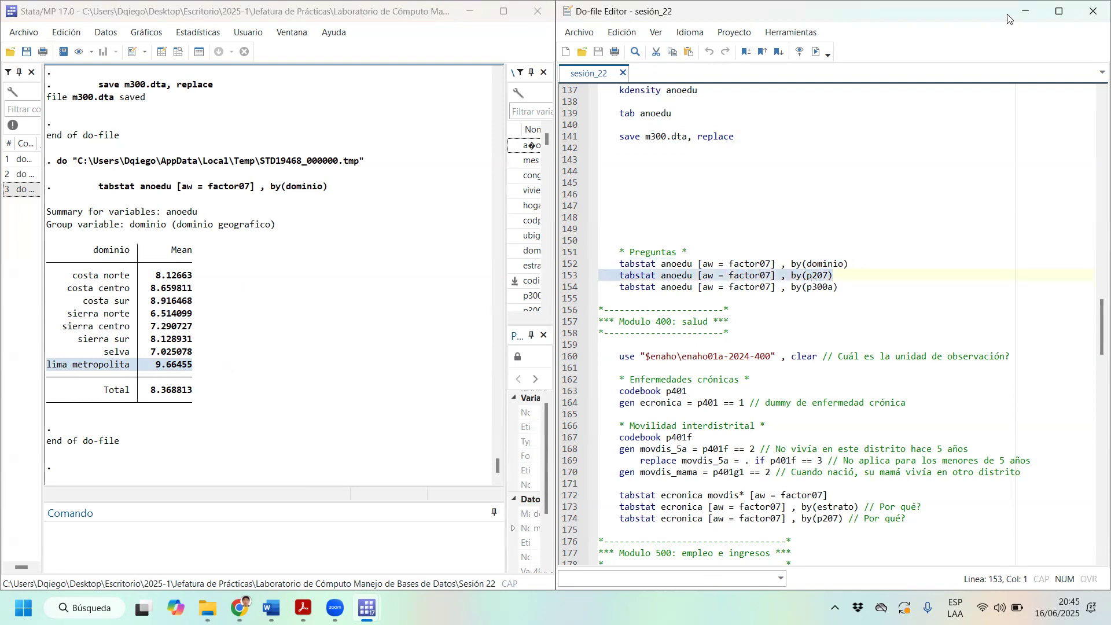
left_click(816, 51)
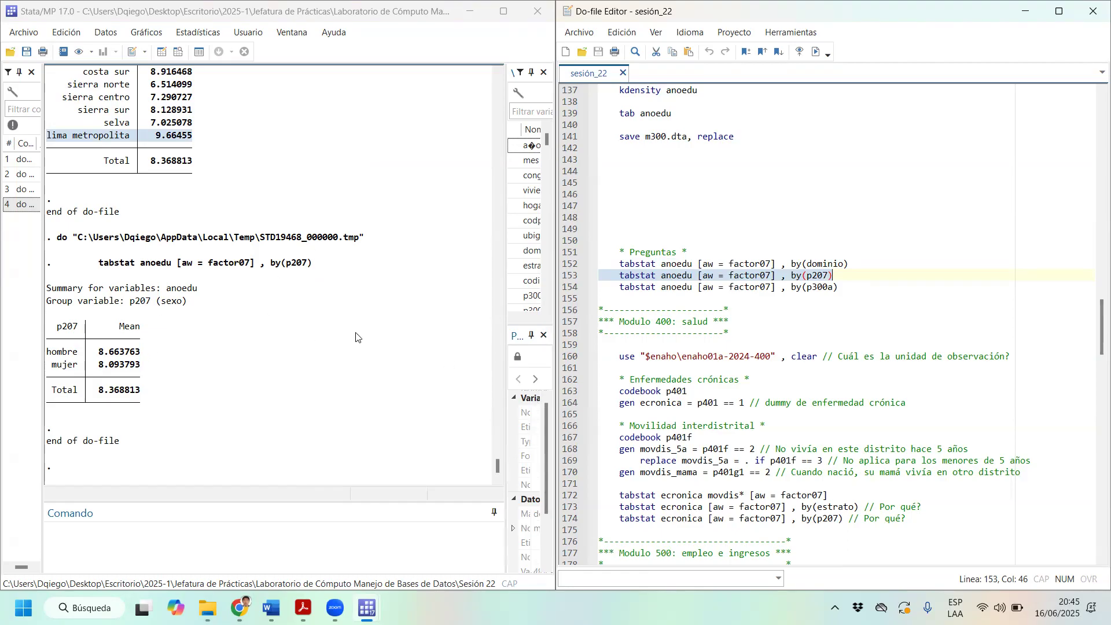
left_click_drag(852, 288, 599, 287)
left_click(816, 52)
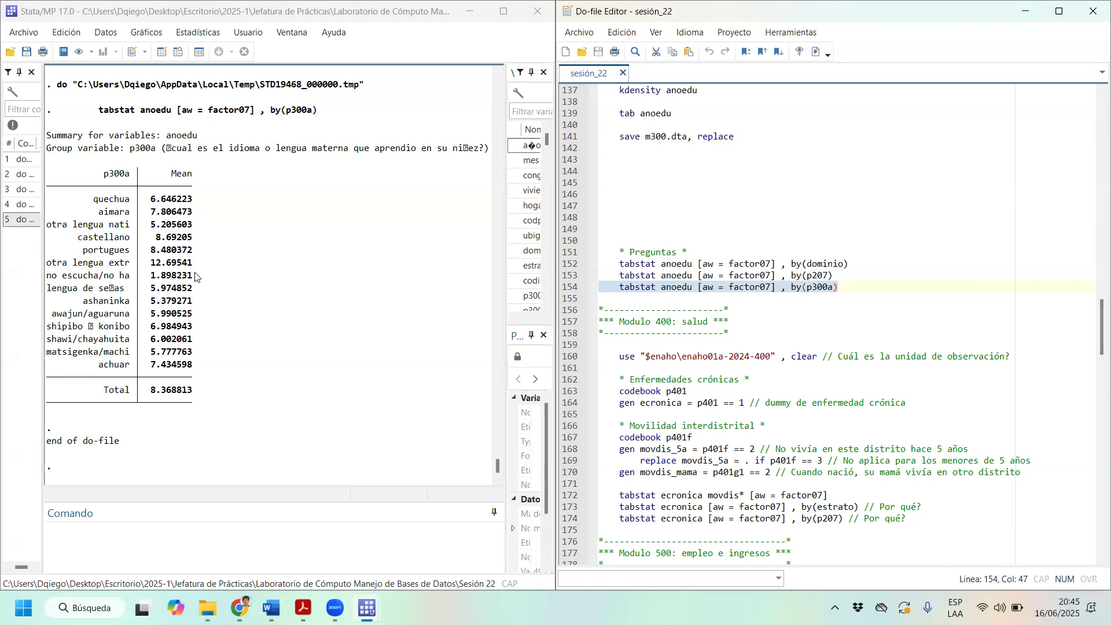
left_click_drag(194, 276, 49, 281)
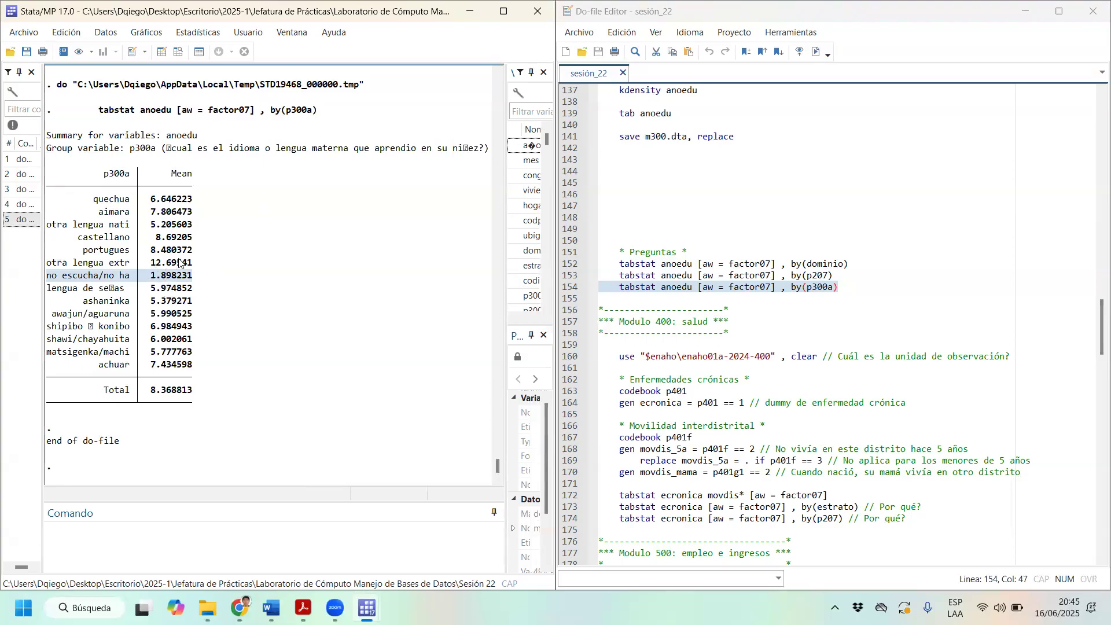
left_click_drag(193, 264, 48, 265)
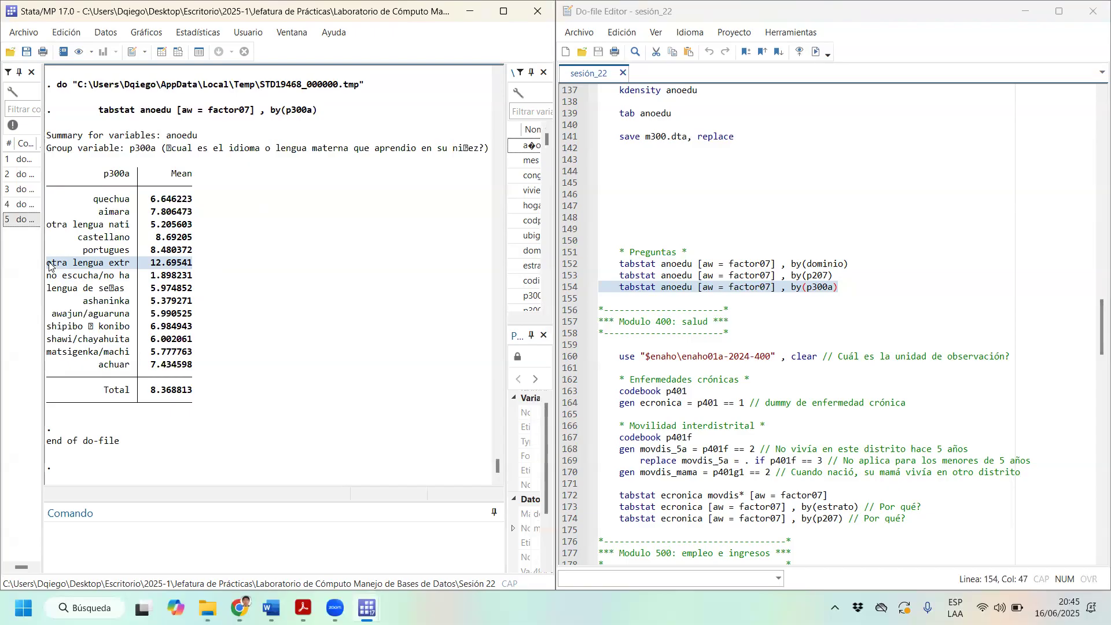
left_click(49, 265)
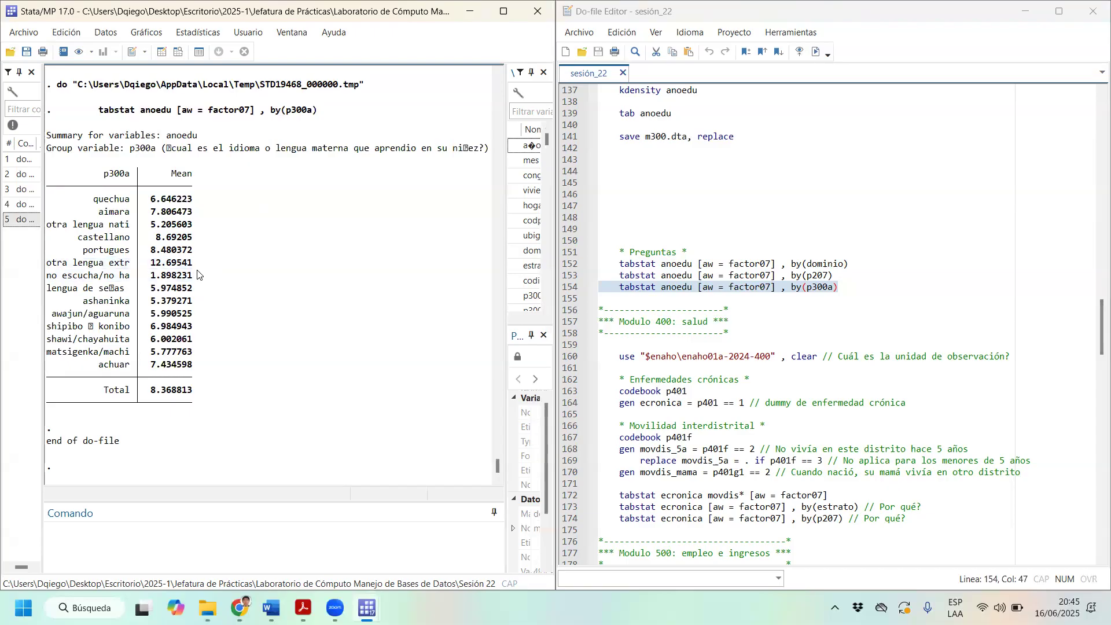
left_click_drag(194, 267, 50, 267)
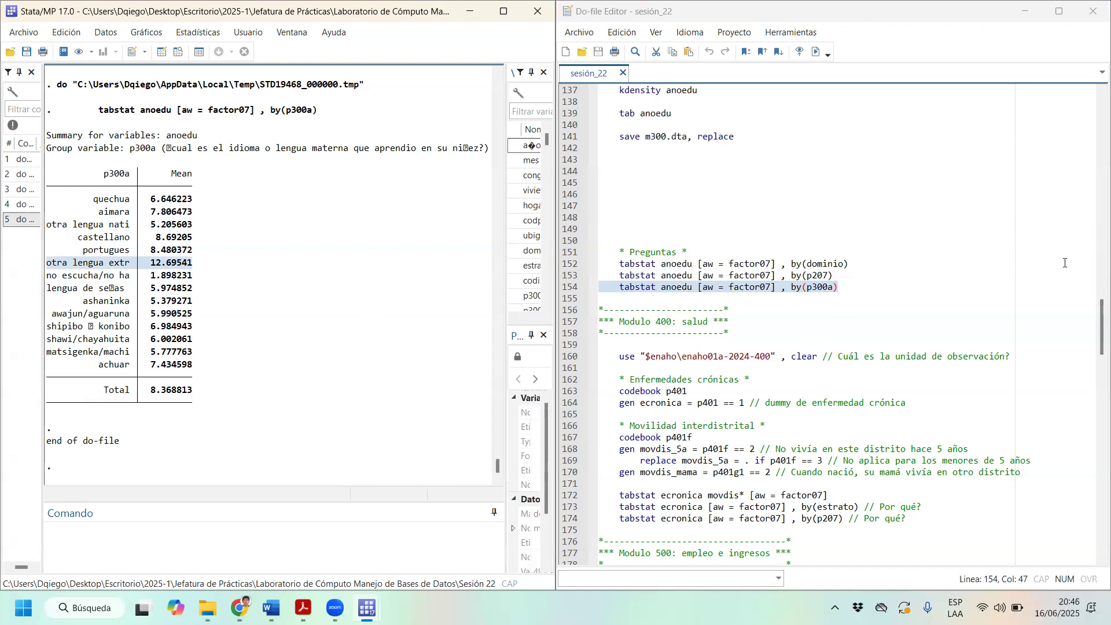
Delete the surplus blank lines between save m300.dta, replace and the Preguntas comment in the do-file
left_click(609, 233)
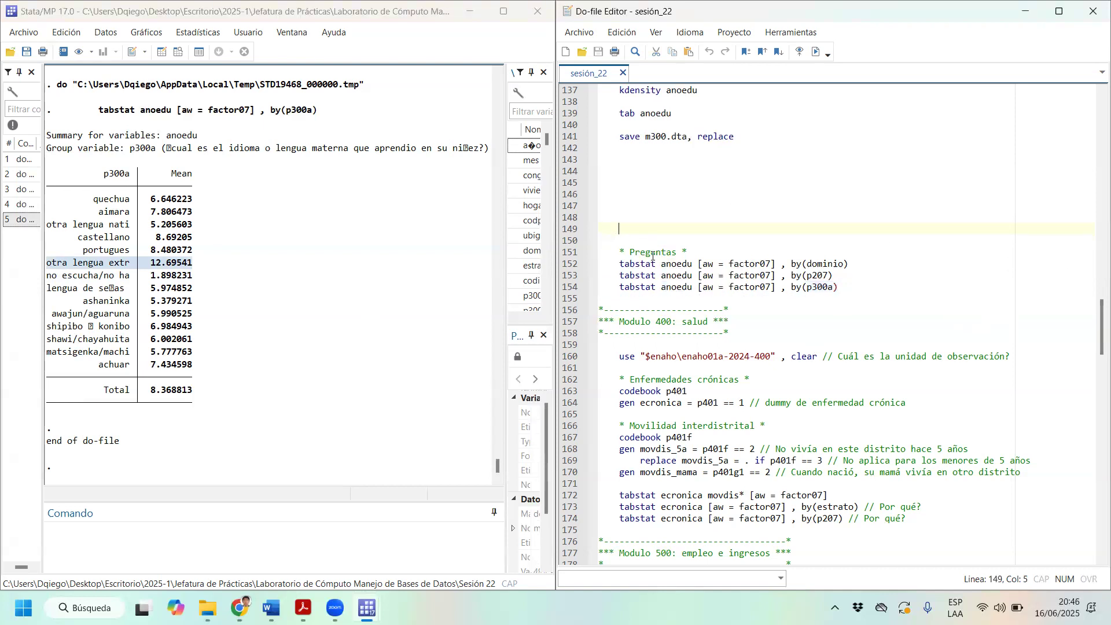
key("BackSpace")
key("BackSpace")
key("BackSpace")
key("BackSpace")
key("BackSpace")
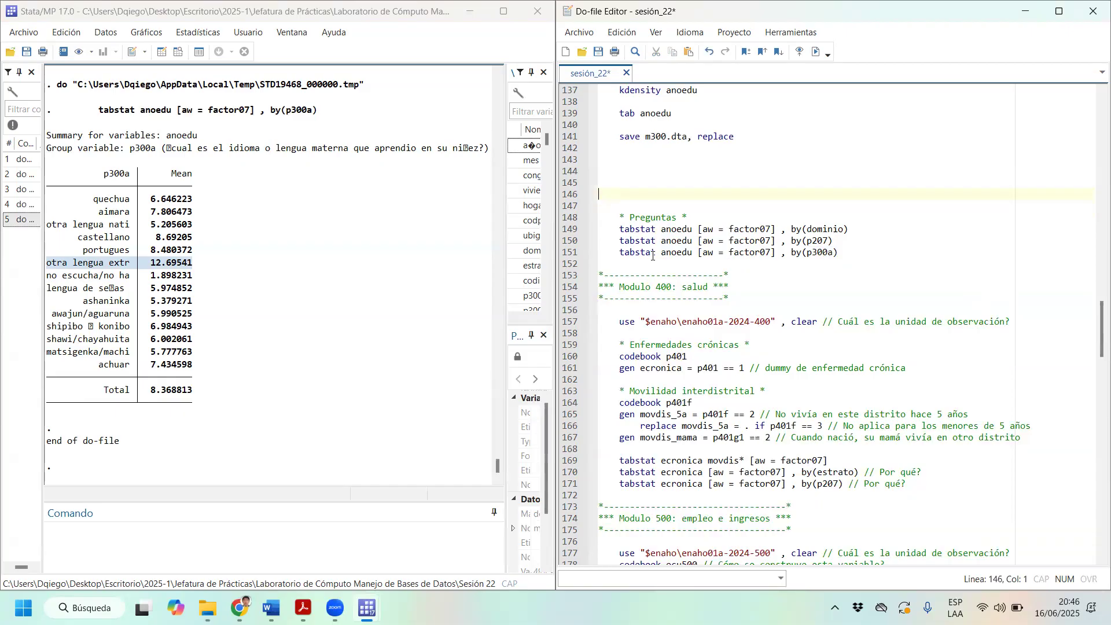
key("BackSpace")
key("BackSpace")
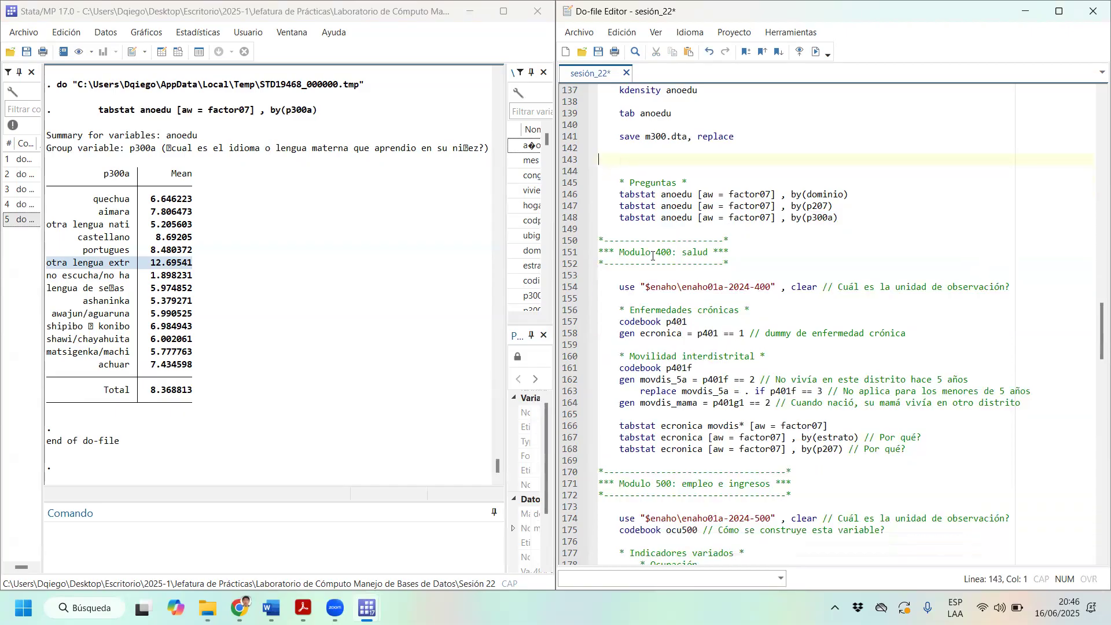
key("Delete")
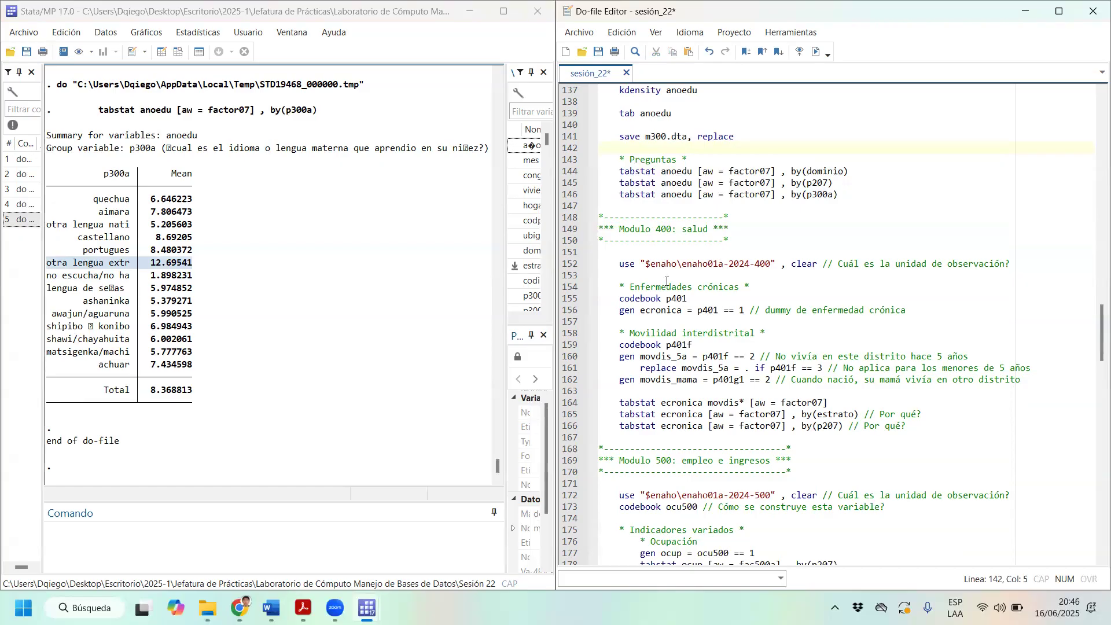
Try to run codebook p401 and the gen ecronica line from the Modulo 400 section
left_click_drag(630, 226, 1040, 260)
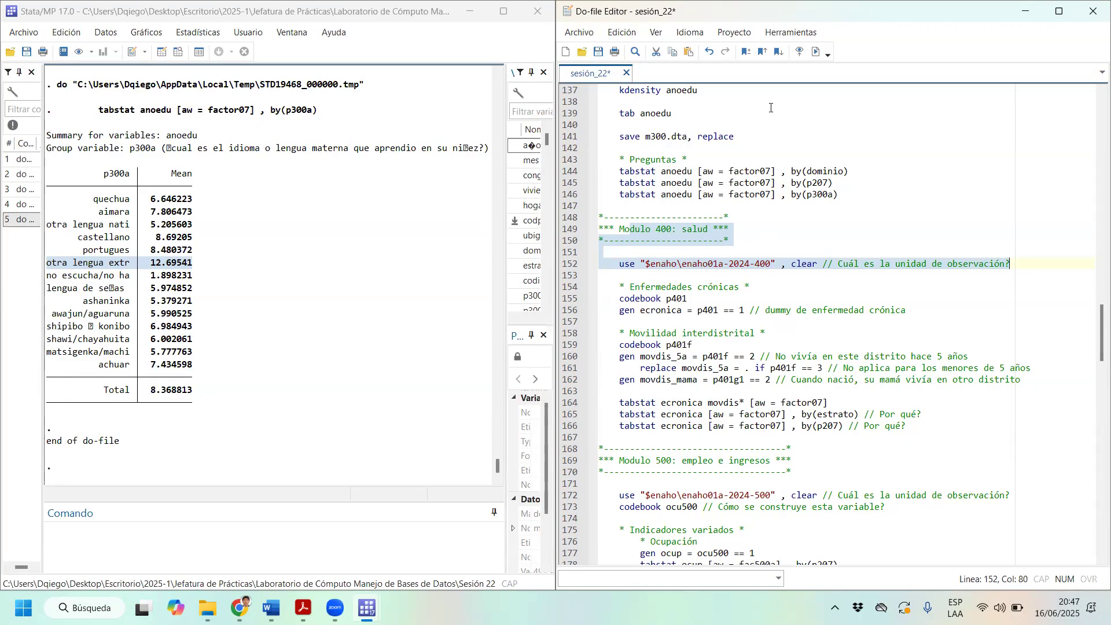
scroll(779, 116, "down", 1)
left_click_drag(644, 264, 759, 275)
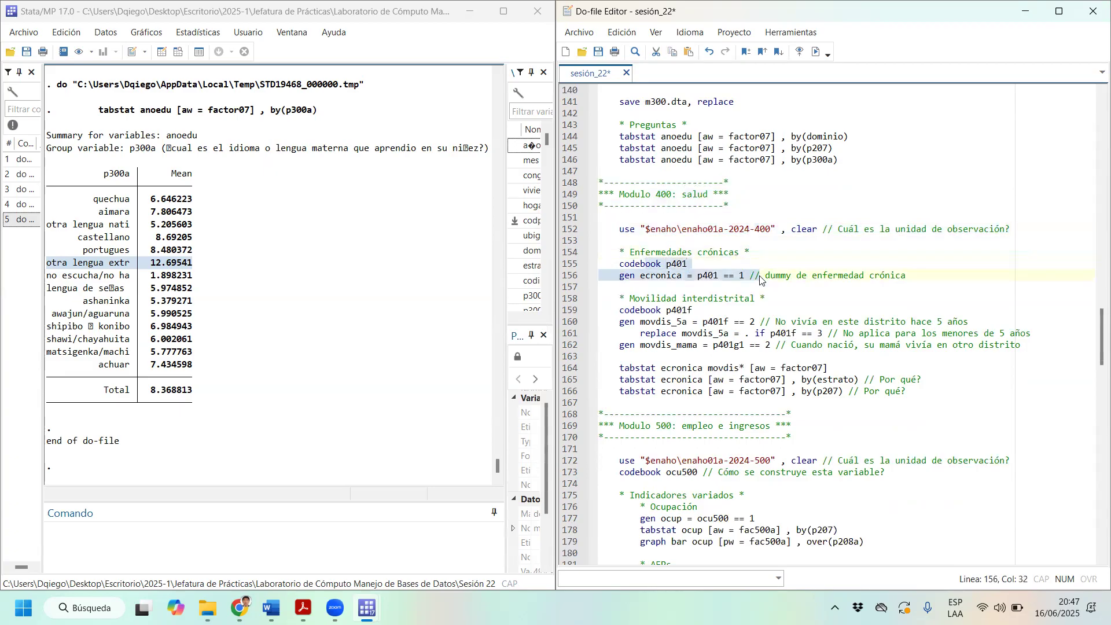
left_click(817, 53)
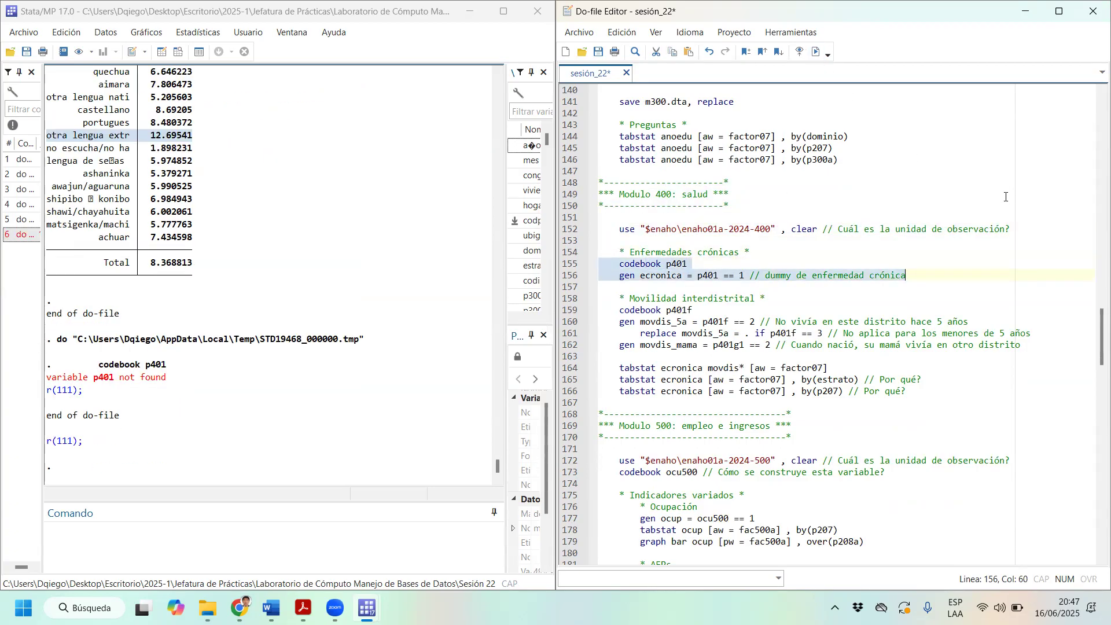
Widen the variables list and filter it by "cr" to search for the chronic illness variable
left_click(447, 215)
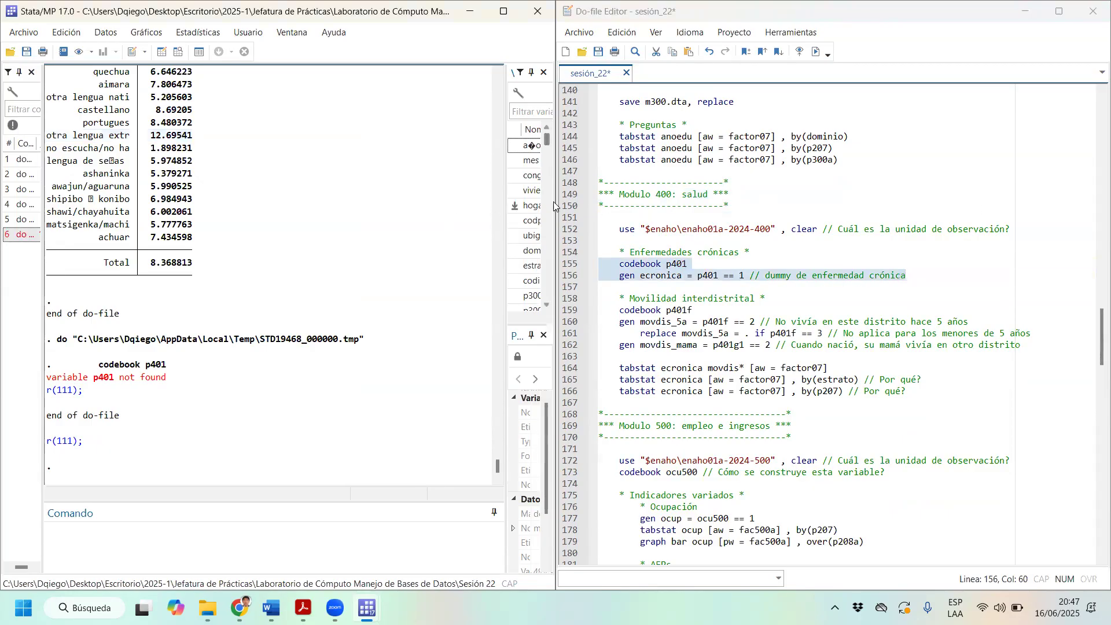
left_click_drag(506, 207, 390, 229)
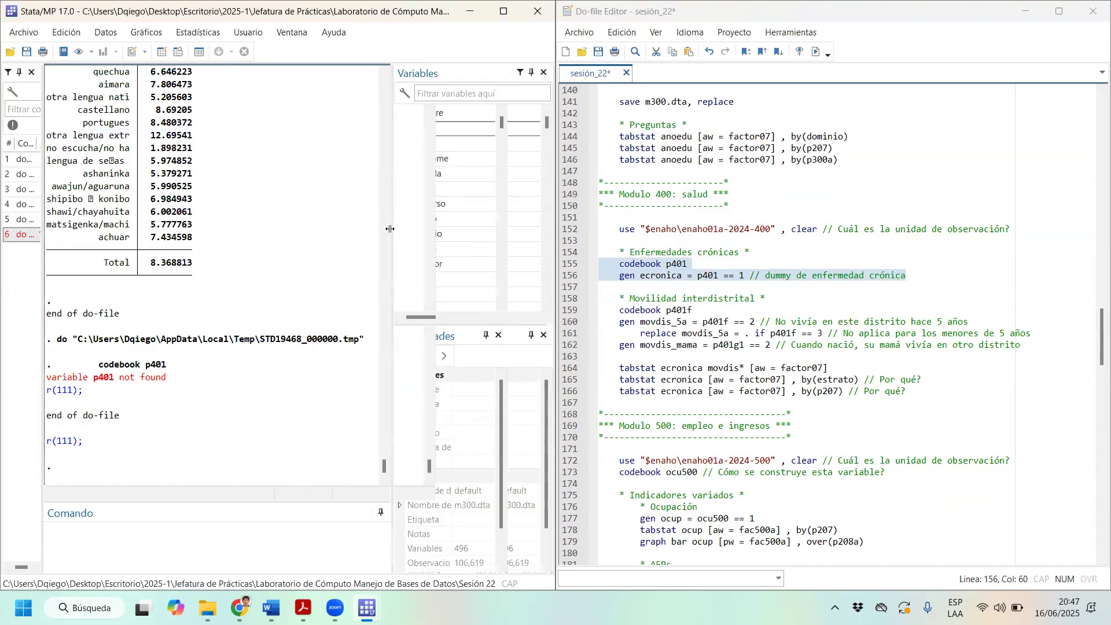
left_click(481, 100)
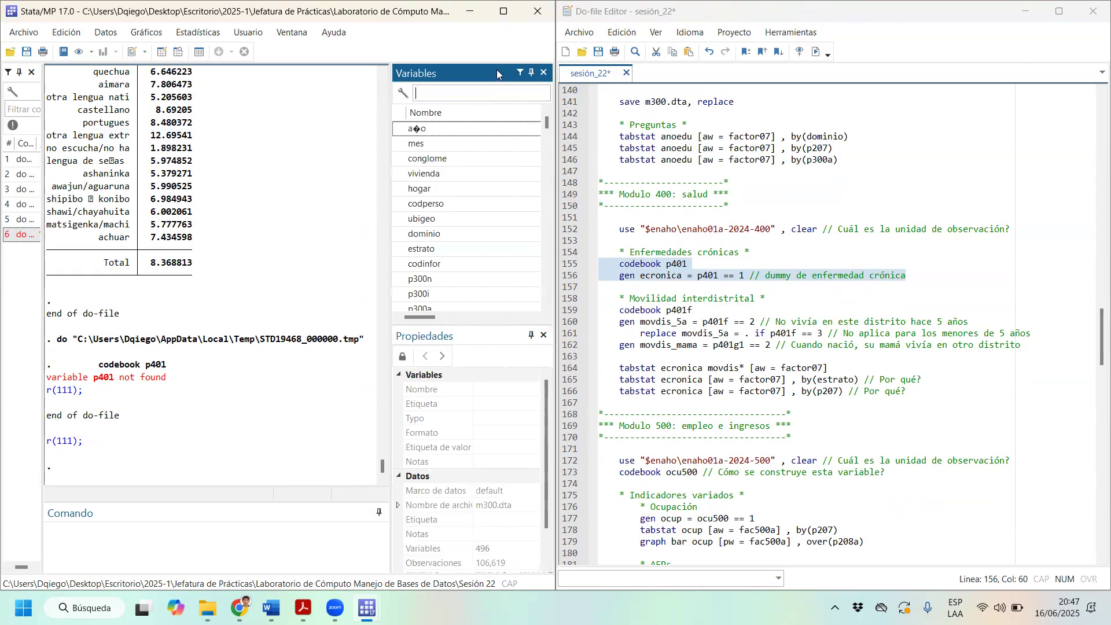
type("cron")
key("BackSpace")
key("BackSpace")
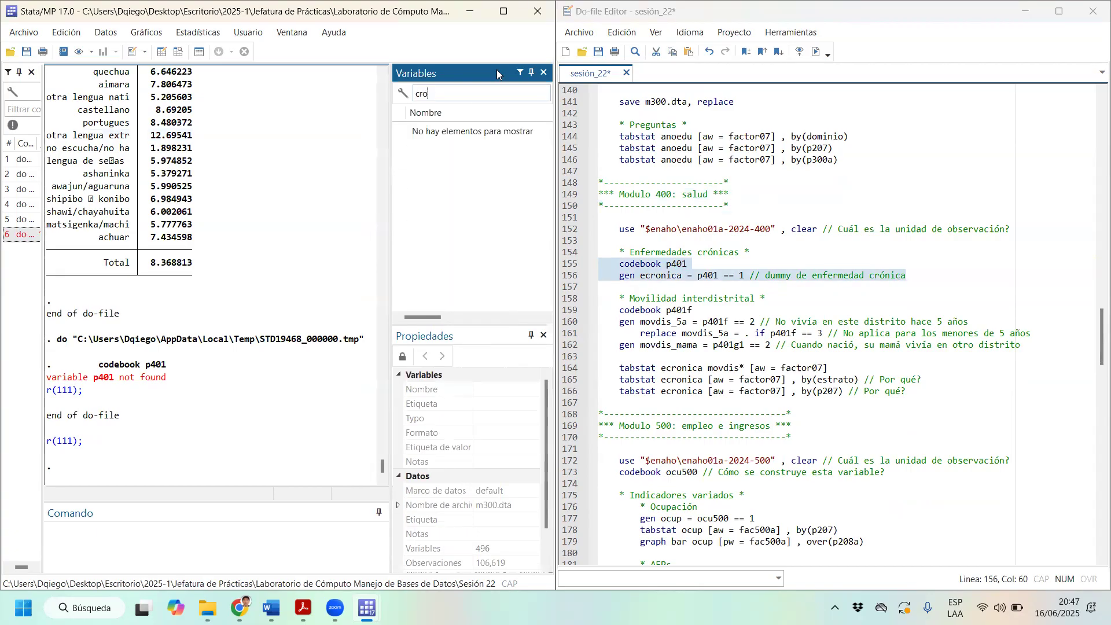
Load the enaho01a-2024-400 dataset, run codebook p401 and highlight the chronic illness wording in its label
left_click_drag(664, 221, 687, 264)
left_click(816, 52)
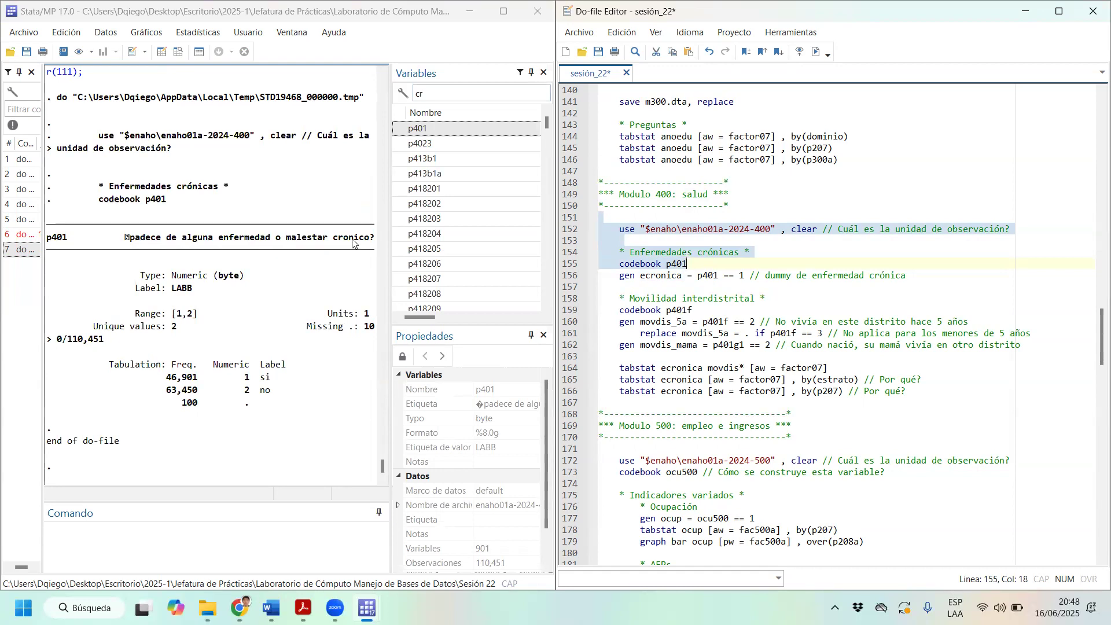
left_click_drag(367, 240, 228, 247)
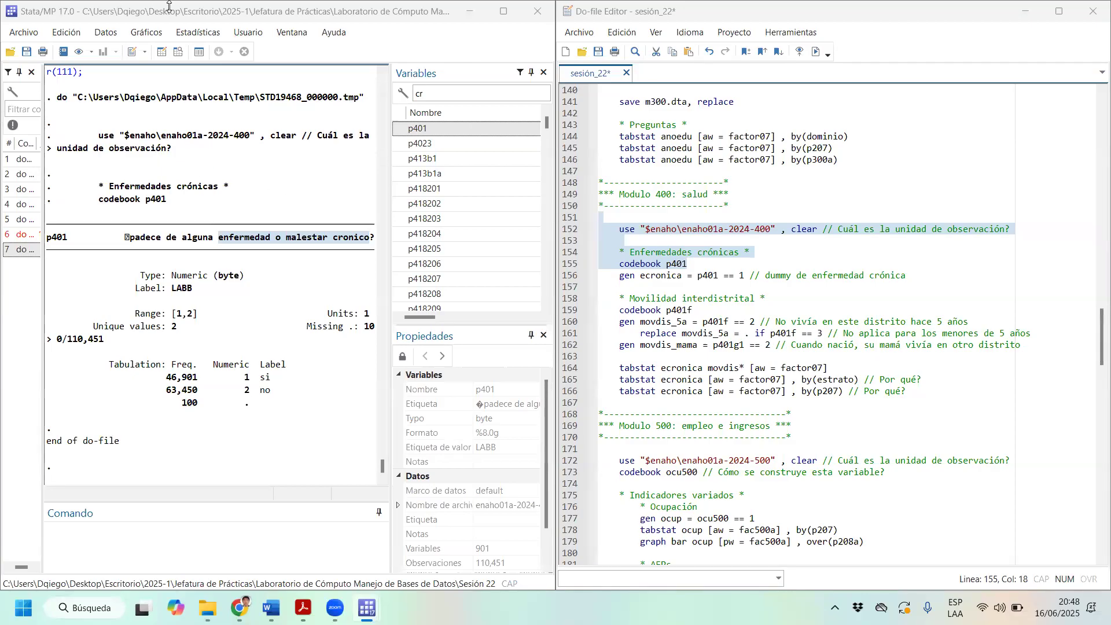
Browse the loaded health module data and examine the identifier columns conglome, vivienda, hogar and codperso
left_click(180, 53)
left_click(179, 53)
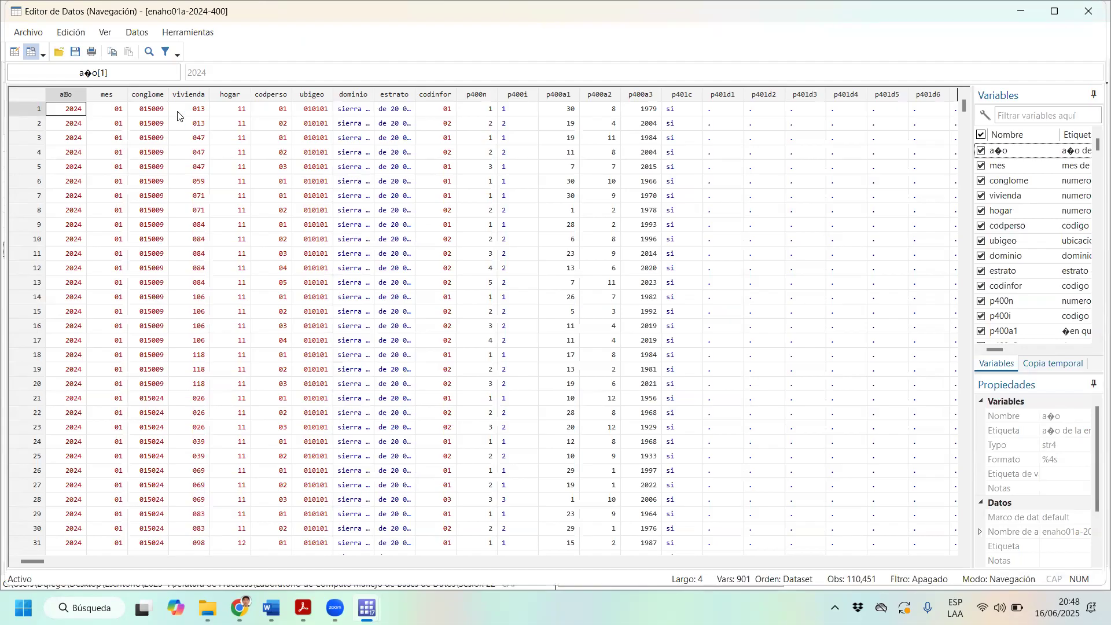
left_click_drag(284, 94, 61, 95)
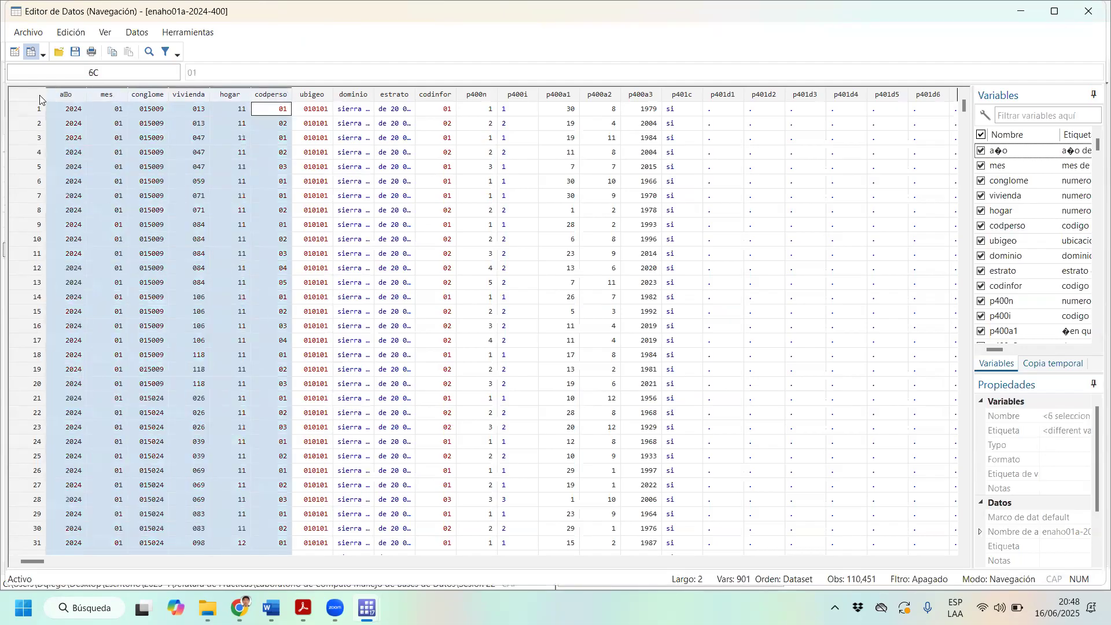
left_click(161, 95)
left_click(188, 93)
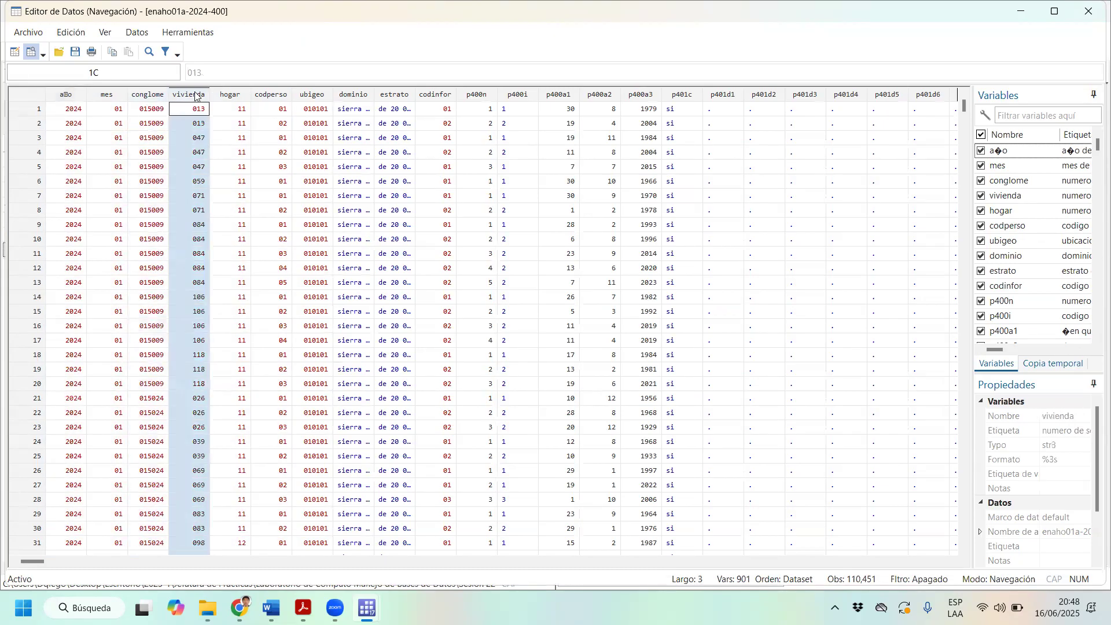
left_click(243, 95)
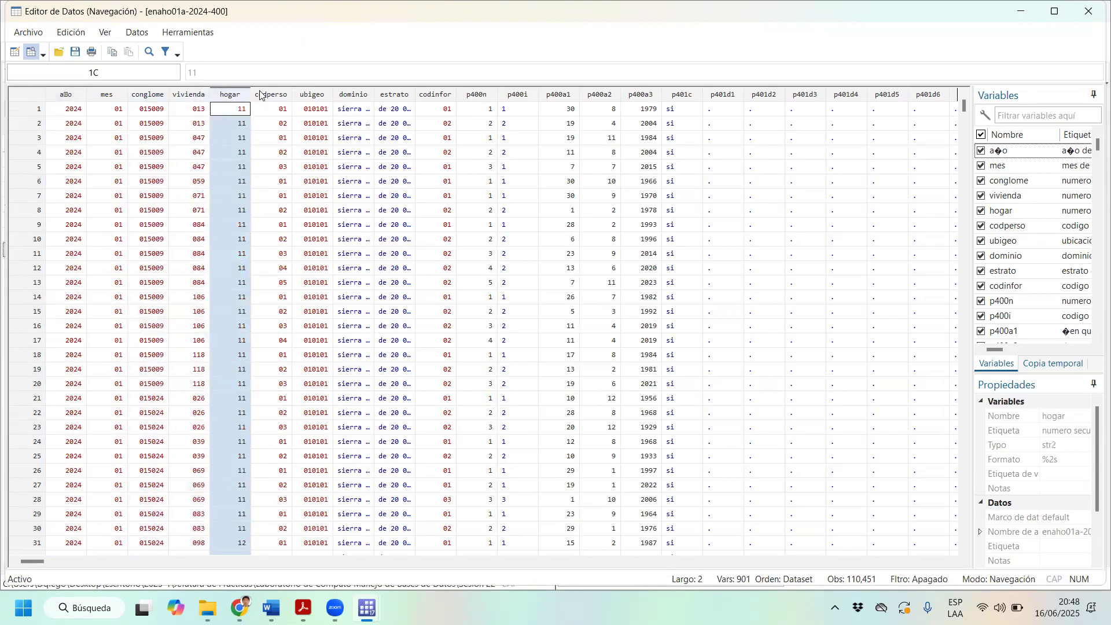
left_click(262, 95)
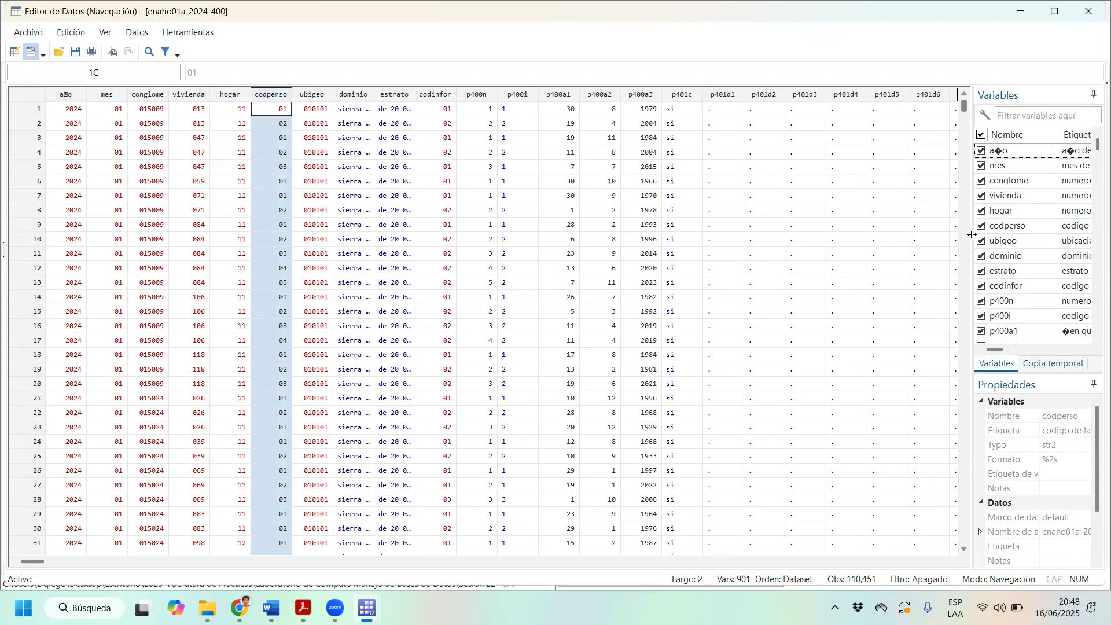
Widen the variable list in the data browser, examine the health module's variable labels, and close the browser
left_click_drag(972, 234, 702, 245)
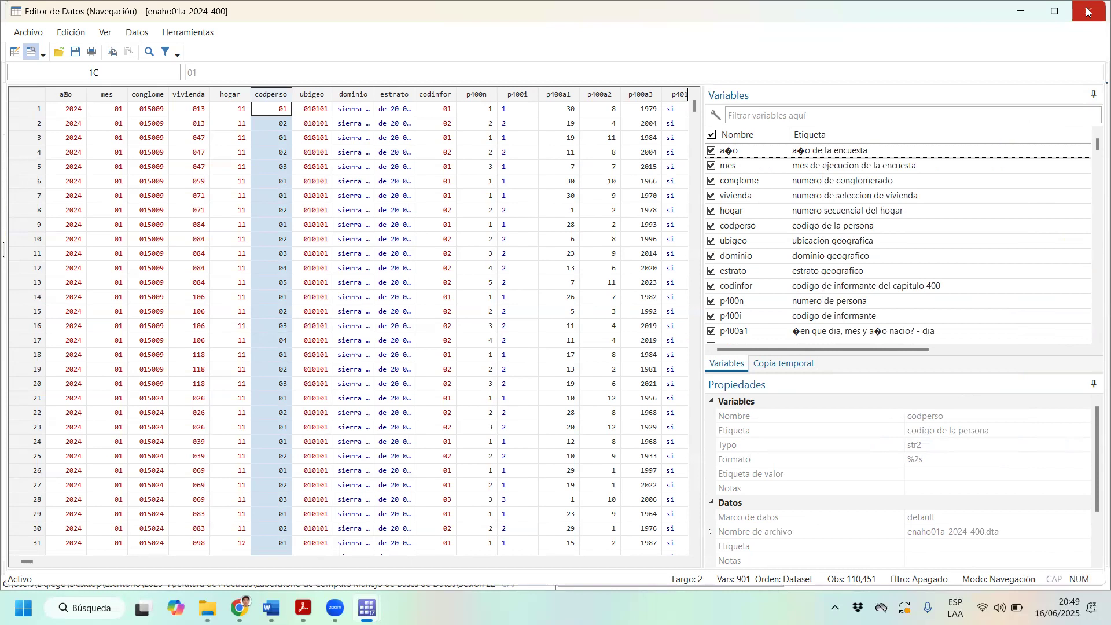
scroll(604, 193, "down", 3)
scroll(855, 196, "down", 10)
scroll(855, 196, "down", 15)
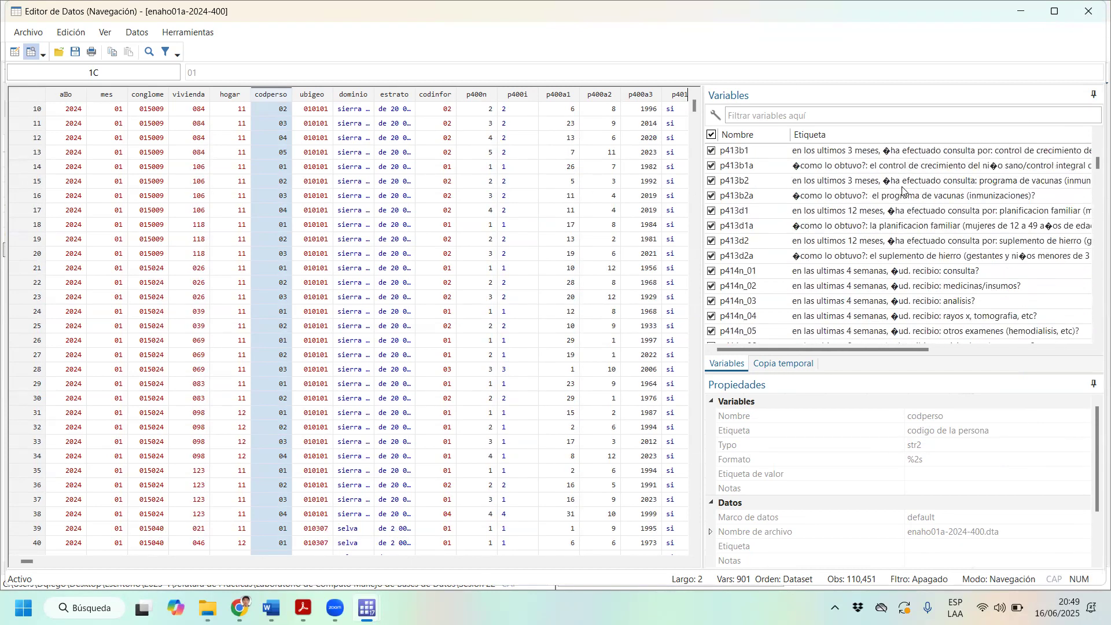
scroll(903, 191, "up", 20)
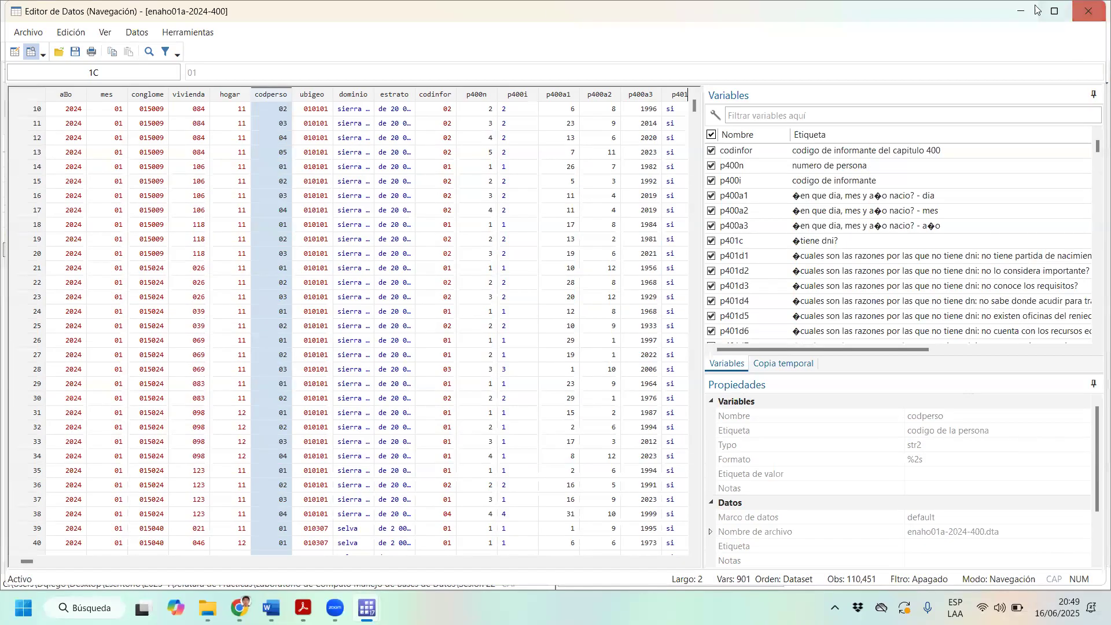
left_click(1093, 6)
Run the gen ecronica = p401 == 1 line to create the chronic illness dummy, and widen the results area
left_click_drag(640, 241, 712, 245)
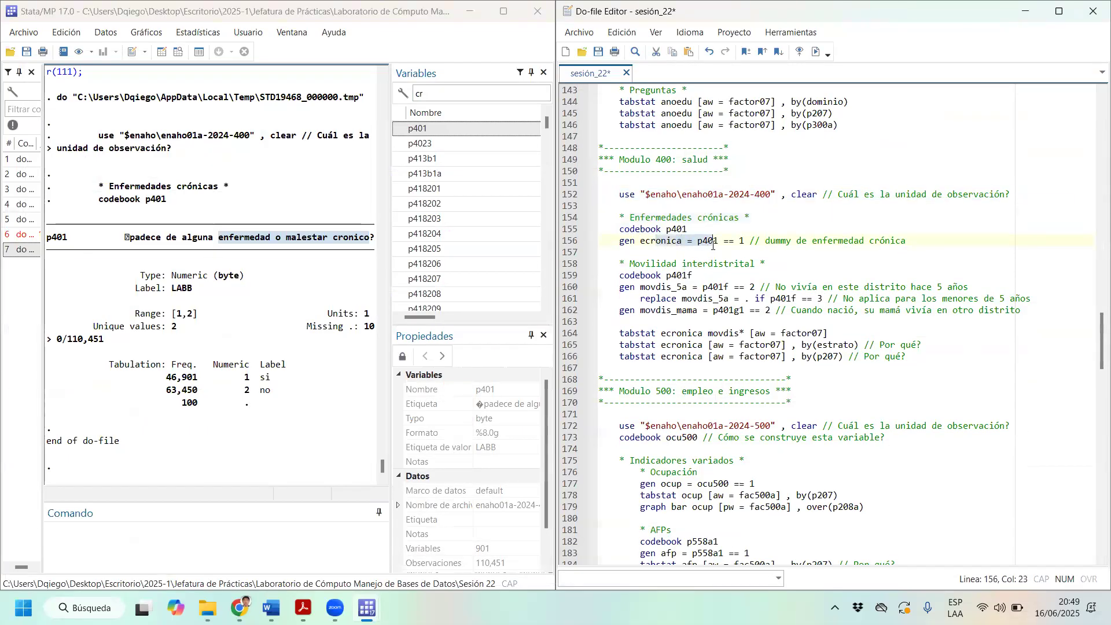
left_click(816, 52)
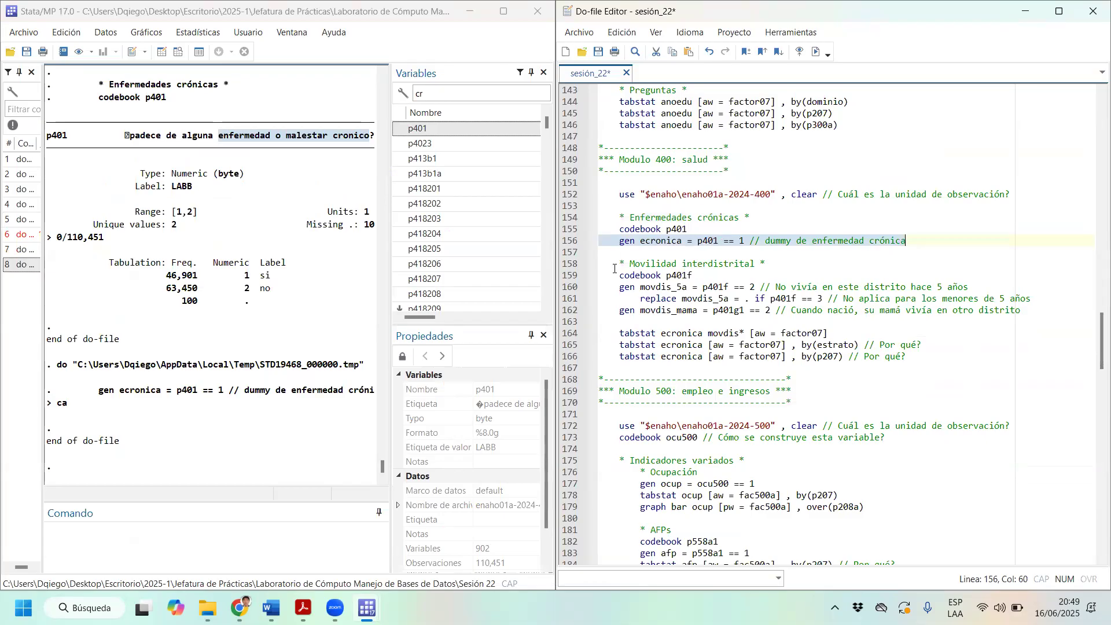
left_click_drag(391, 308, 475, 308)
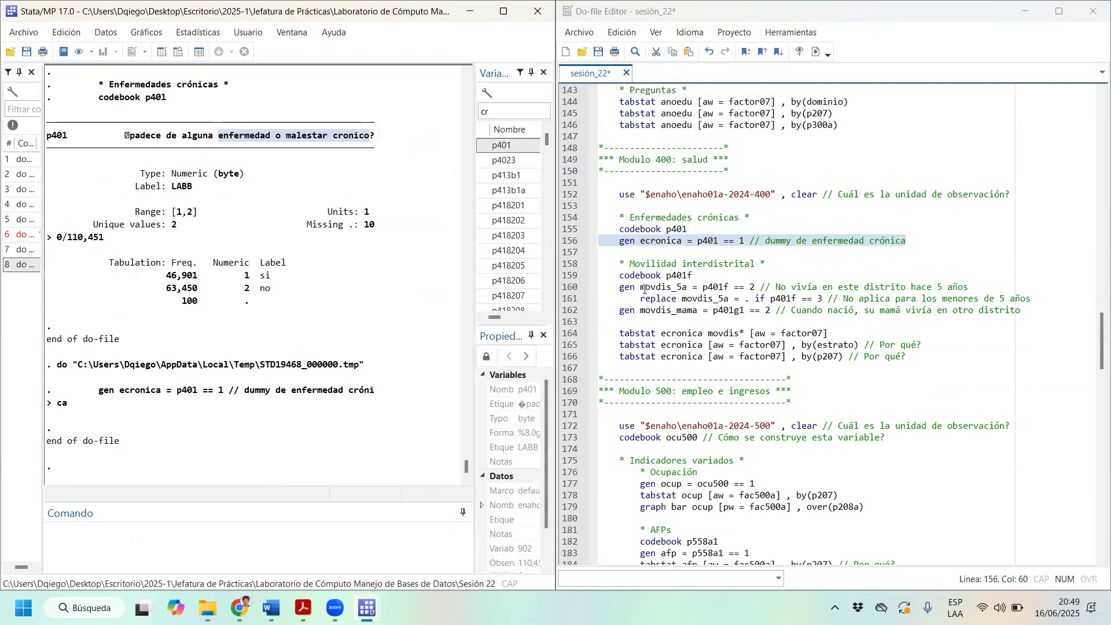
Run codebook p401f and highlight its response categories in the output
left_click_drag(618, 276, 693, 276)
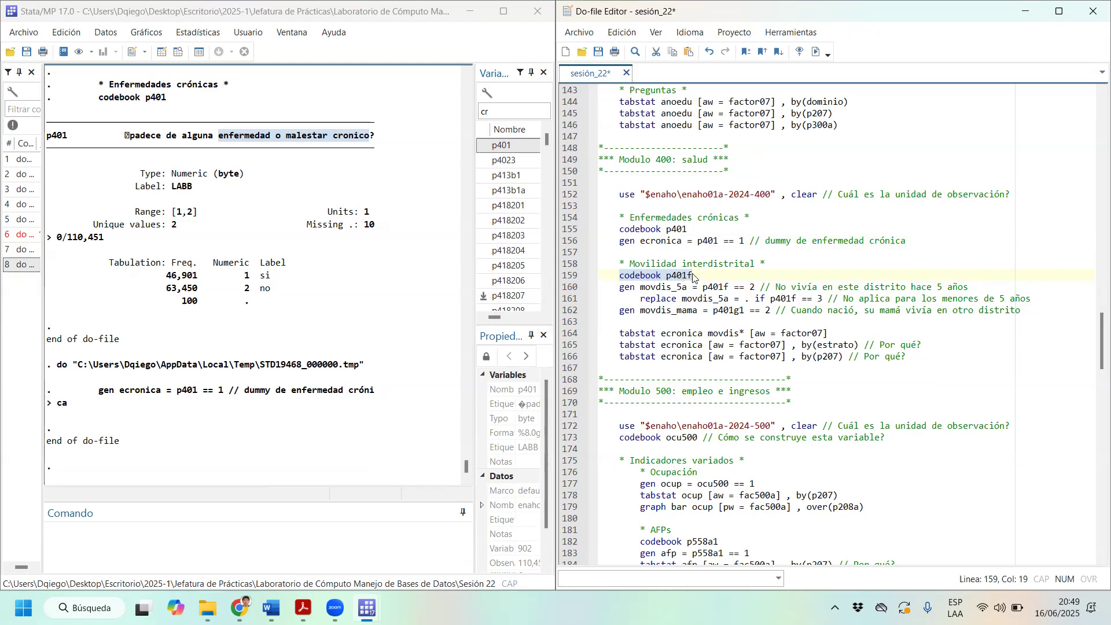
left_click(760, 275)
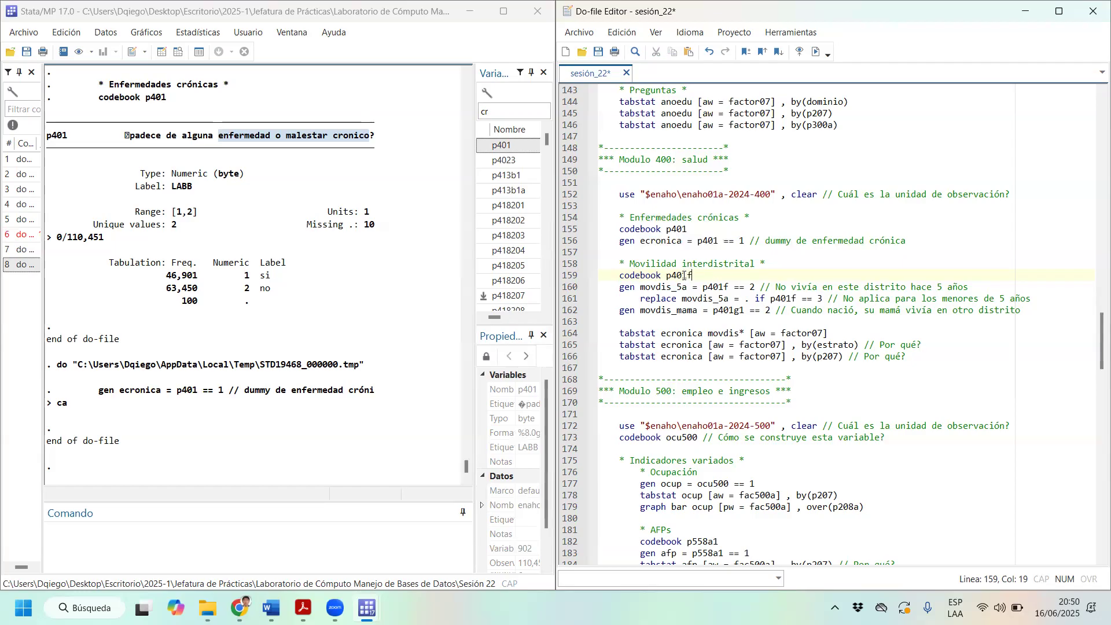
left_click_drag(979, 287, 673, 273)
left_click(816, 51)
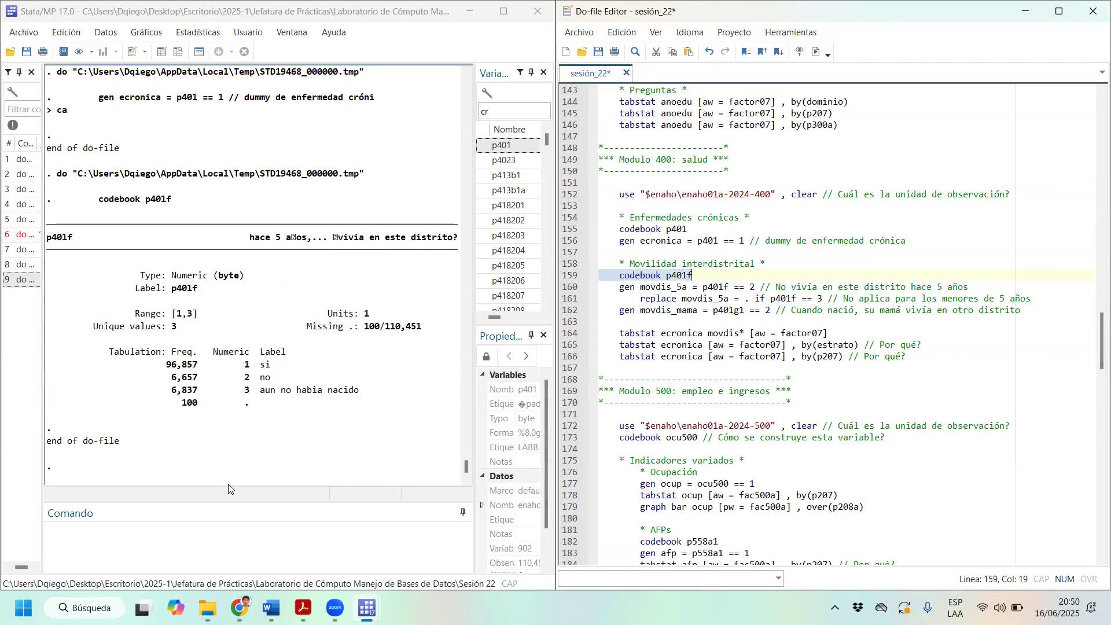
left_click_drag(256, 366, 362, 397)
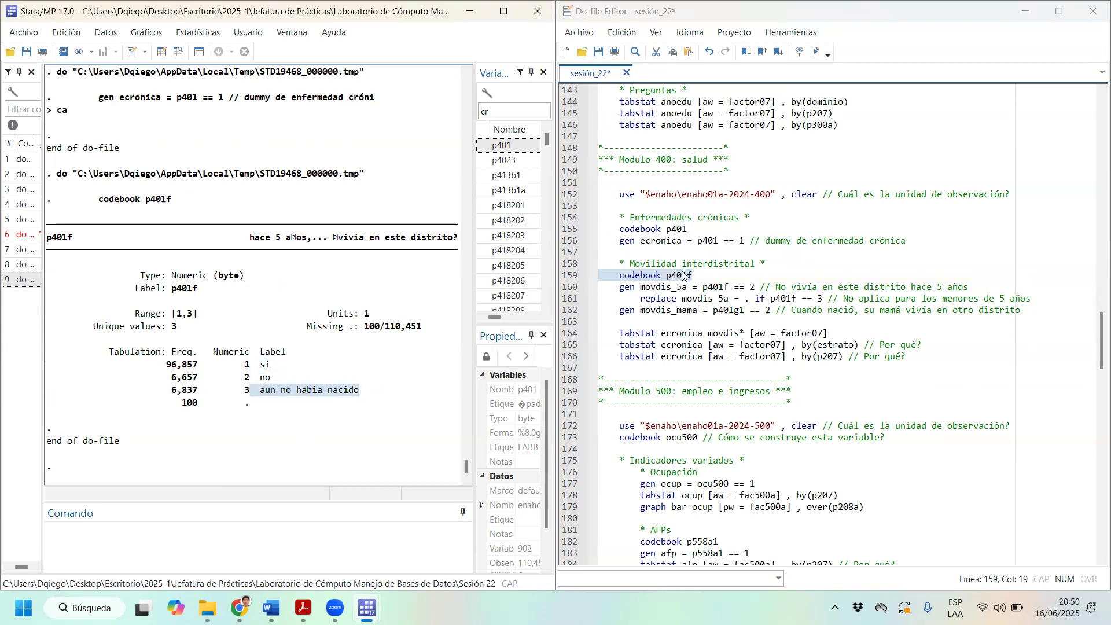
left_click_drag(279, 381, 51, 362)
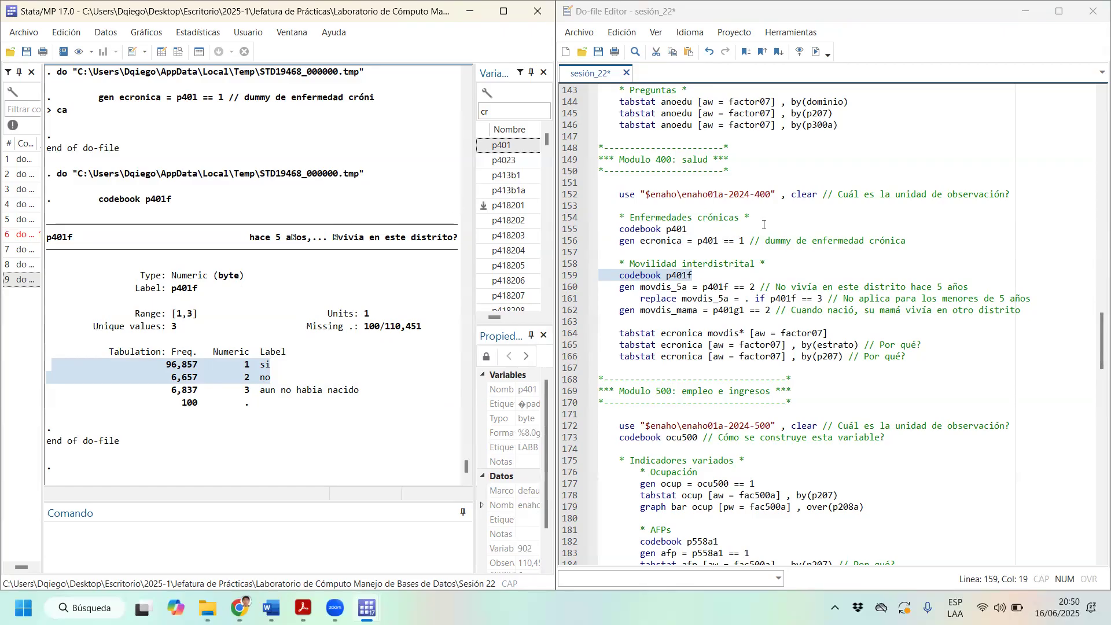
Run the gen movdis_5a = p401f == 2 line to create the five-year district mobility dummy
left_click_drag(599, 287, 760, 288)
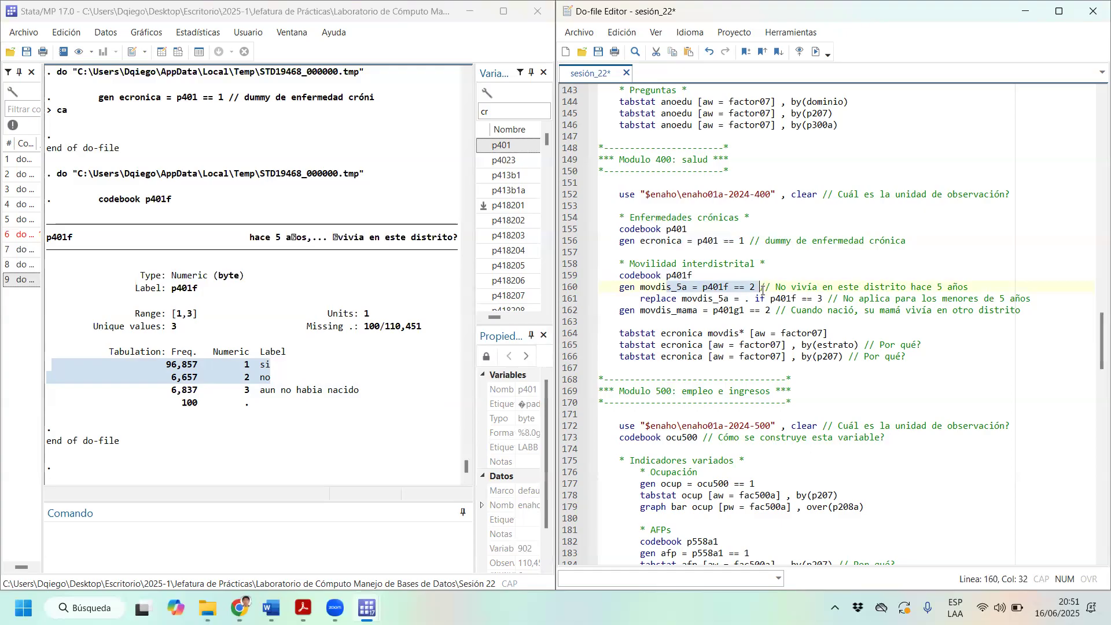
left_click(819, 56)
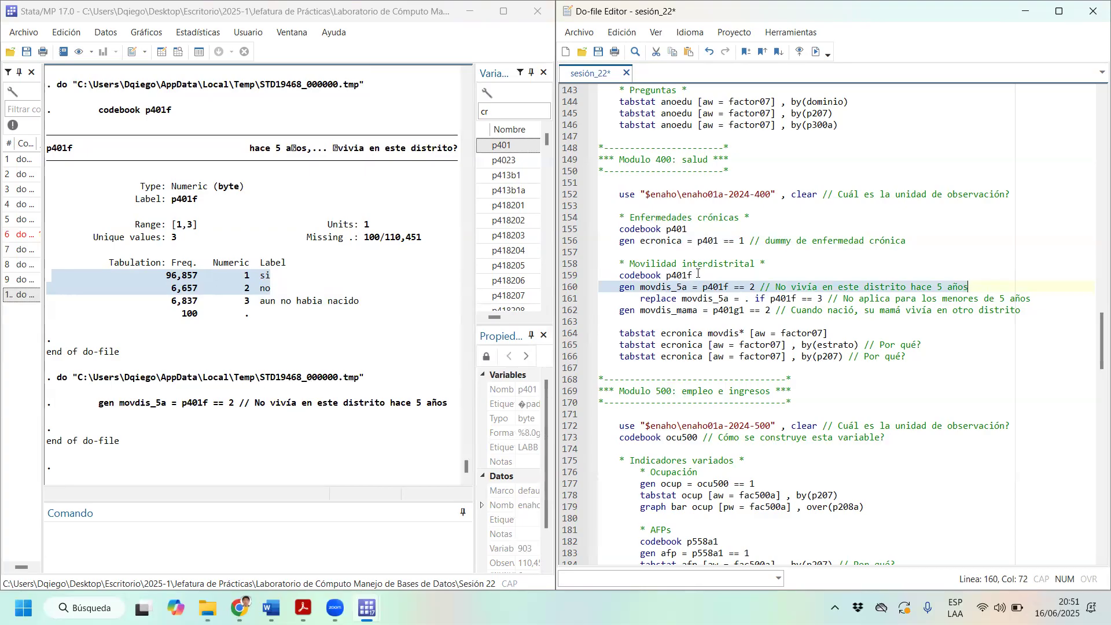
Add a codebook p401g1 line above the gen movdis_mama line in the do-file and run it
left_click(698, 268)
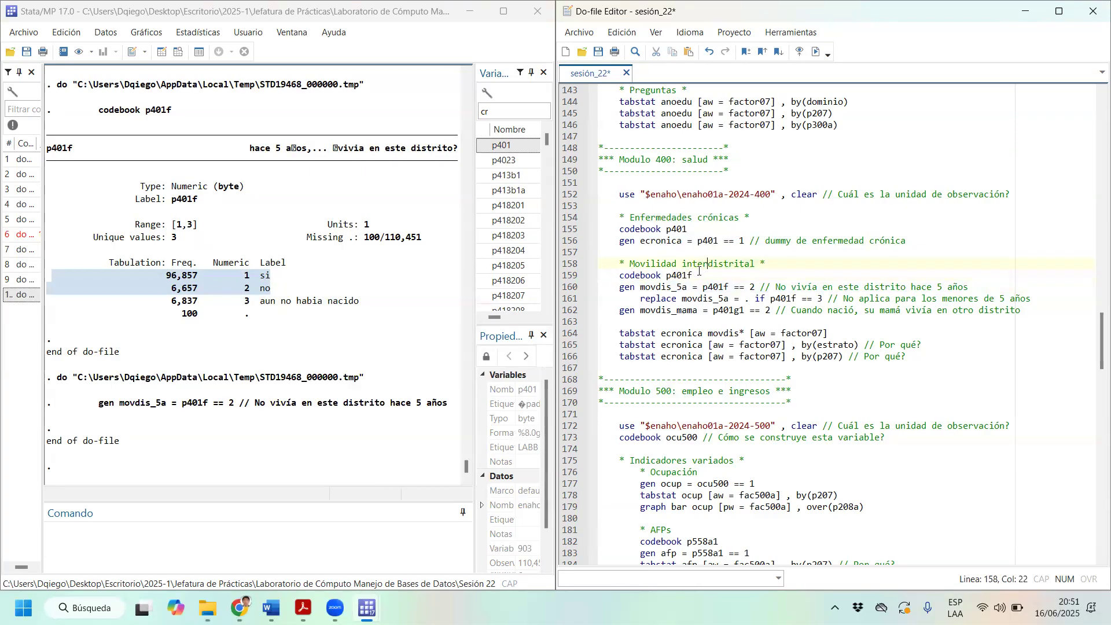
left_click_drag(699, 274, 619, 275)
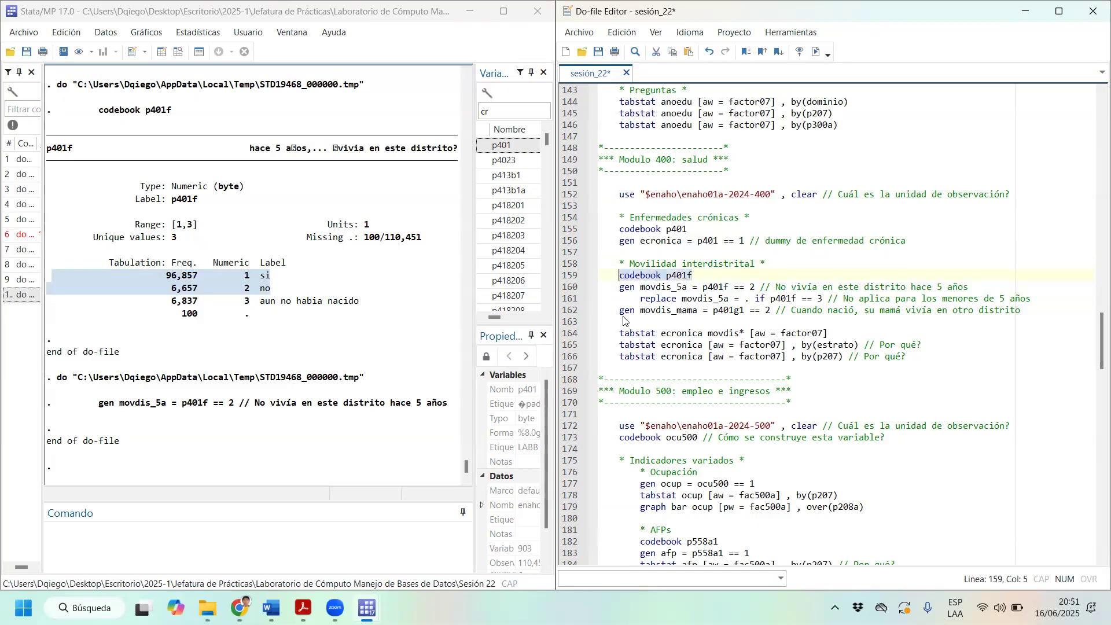
left_click(620, 310)
key("Return")
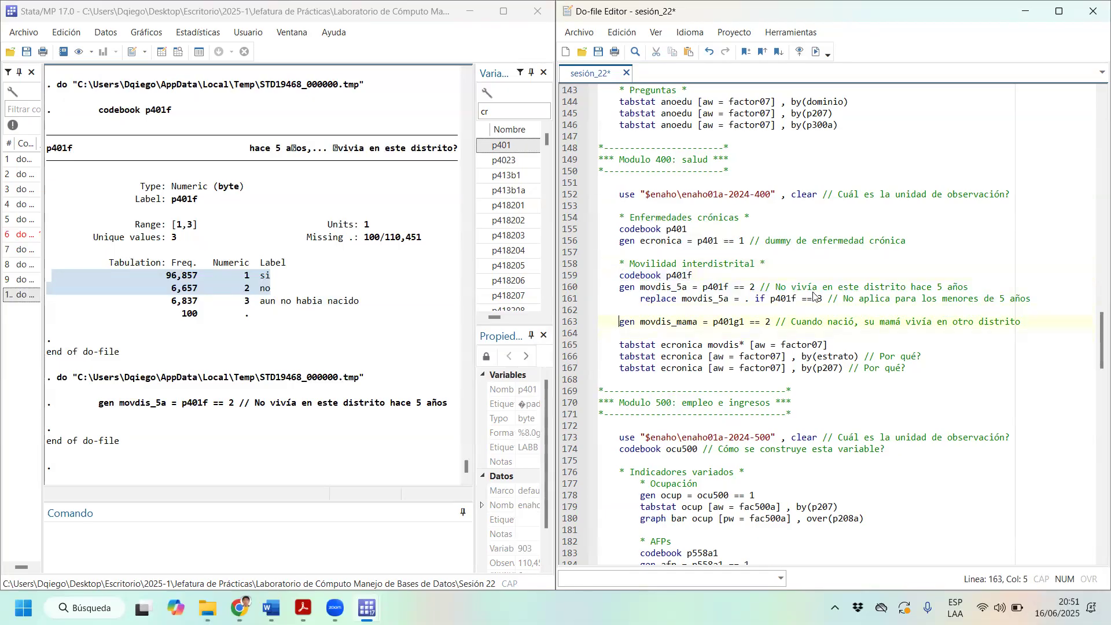
key("Up")
key("ctrl+v")
type("g1")
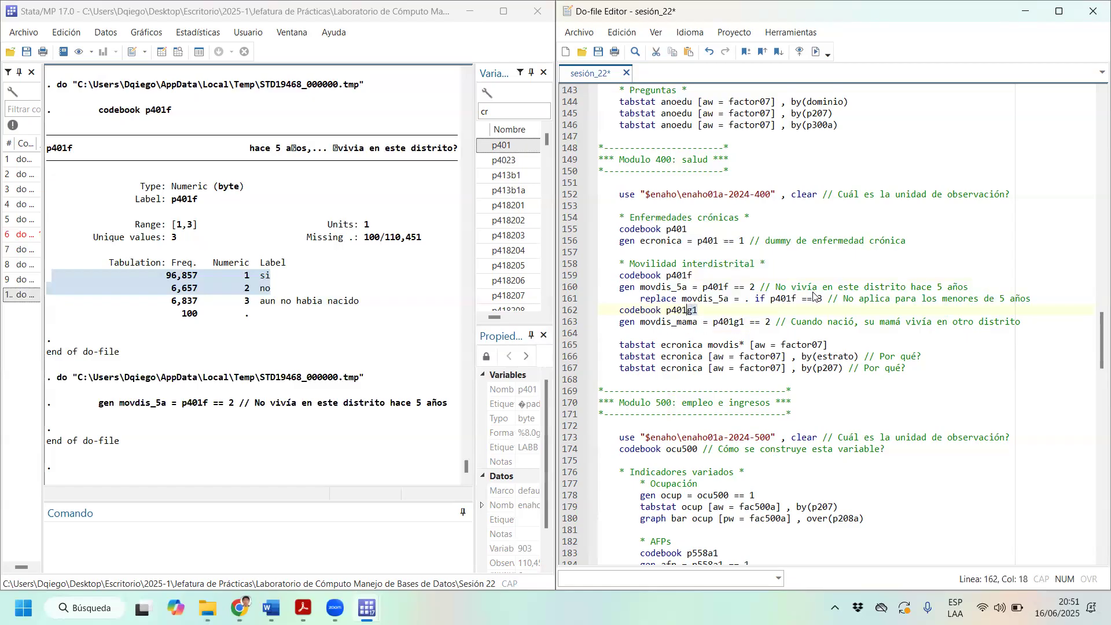
key("ctrl+d")
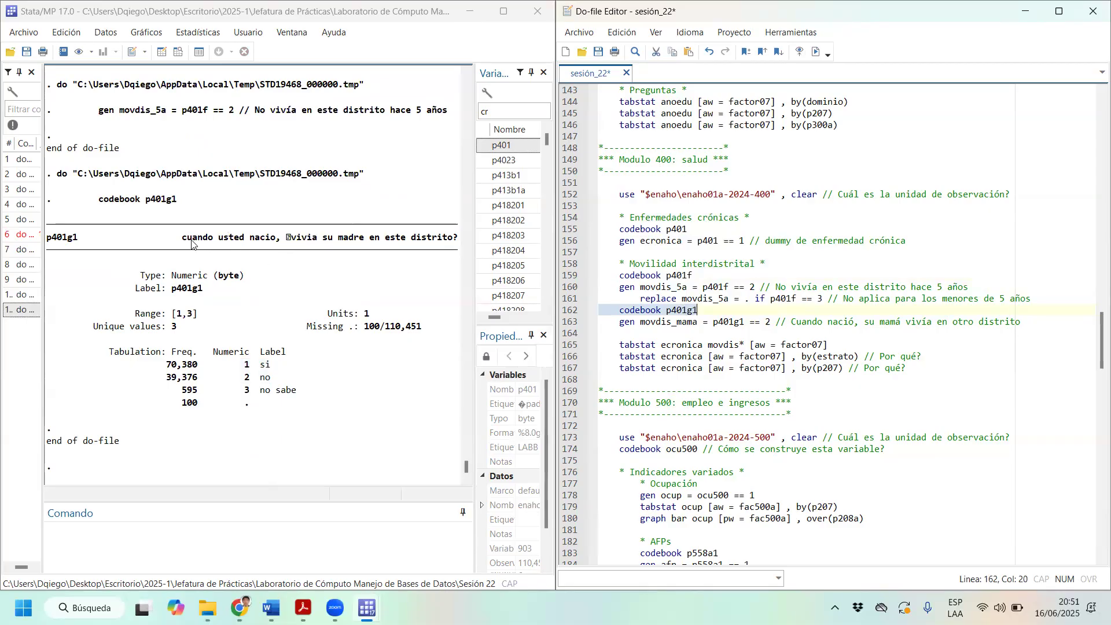
Highlight the question wording of p401g1 and its "no" and "no sabe" categories in the codebook output
left_click_drag(191, 243, 431, 242)
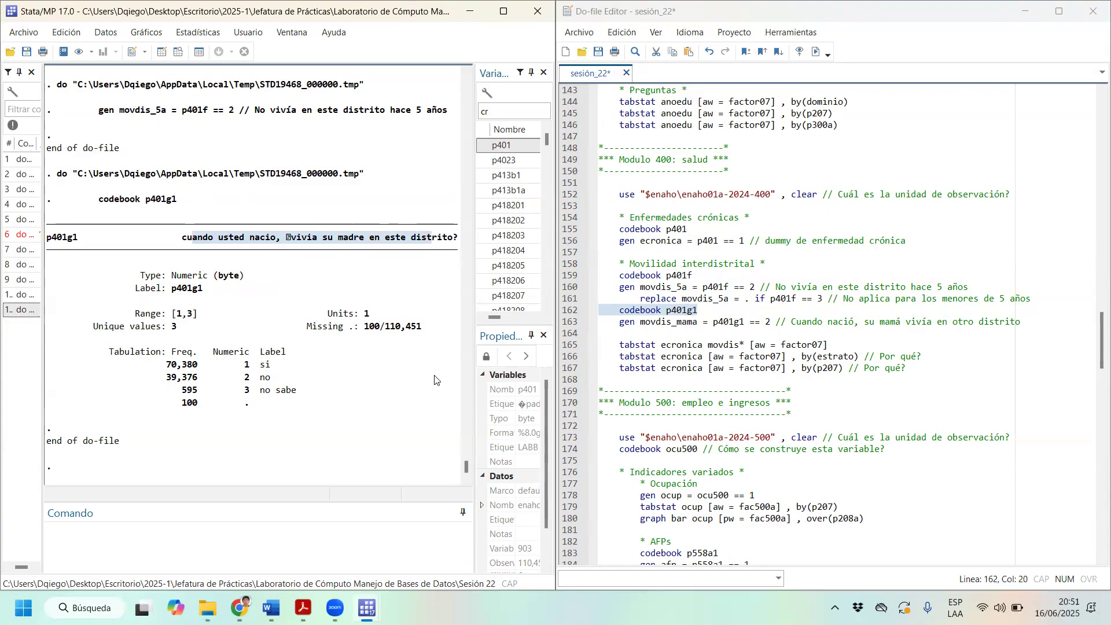
left_click_drag(198, 376, 316, 392)
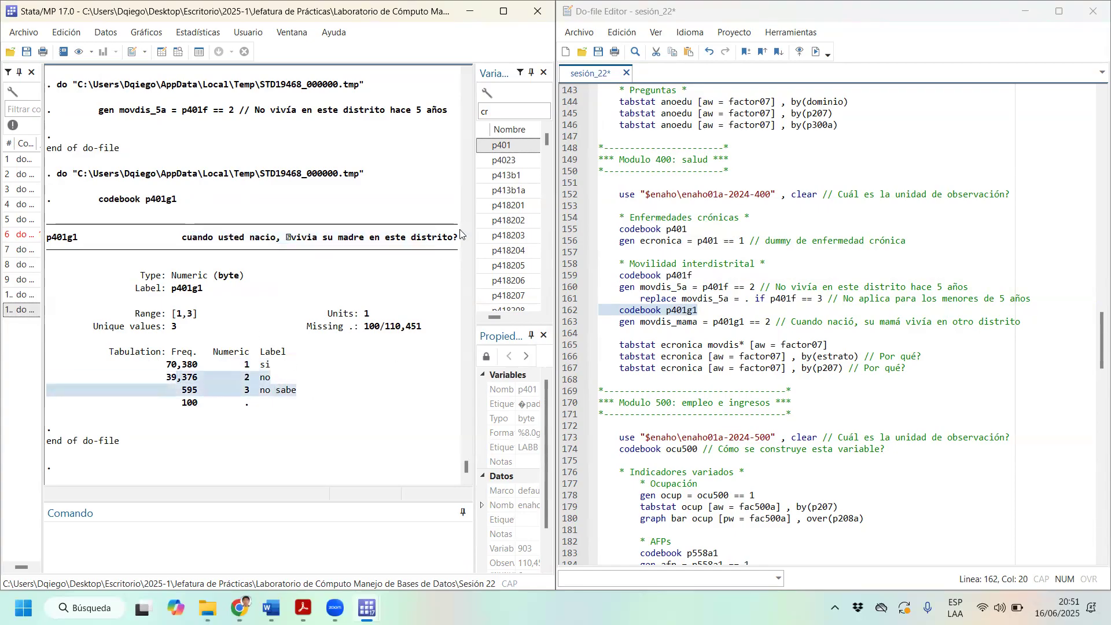
left_click_drag(458, 237, 182, 238)
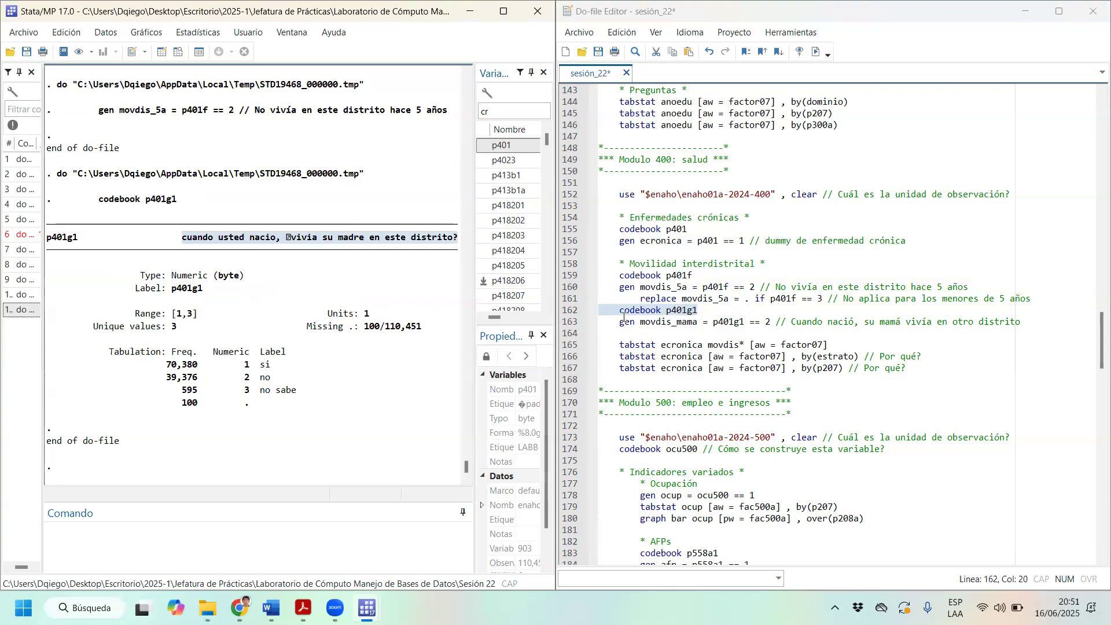
Generate movdis_mama as p401g1 == 2, and run tabstat ecronica movdis* weighted by factor07
left_click_drag(618, 324, 764, 325)
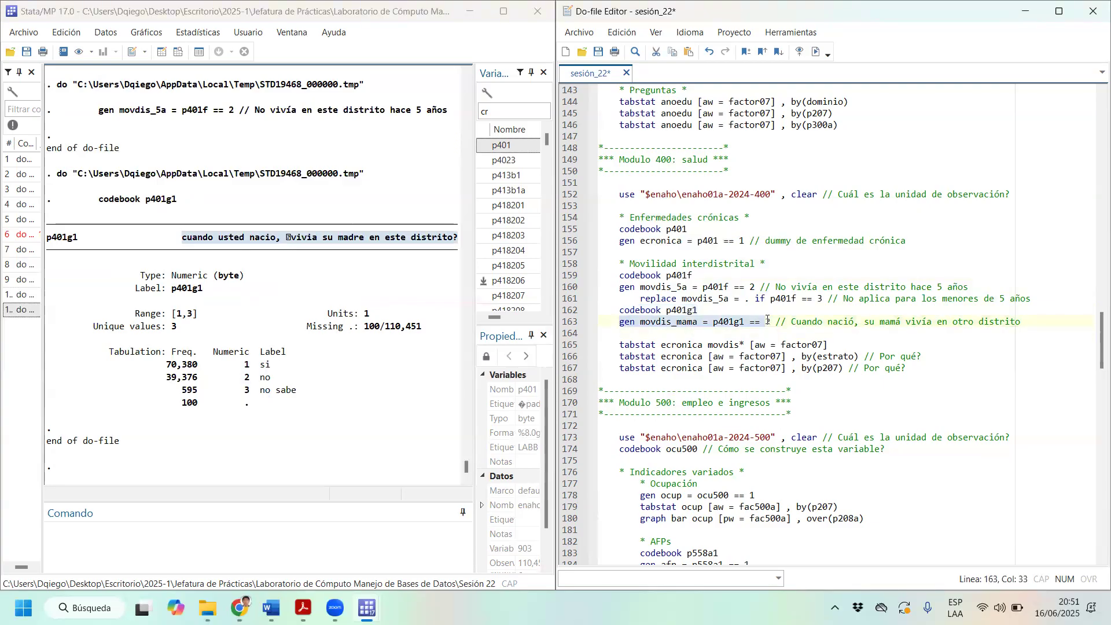
left_click(817, 52)
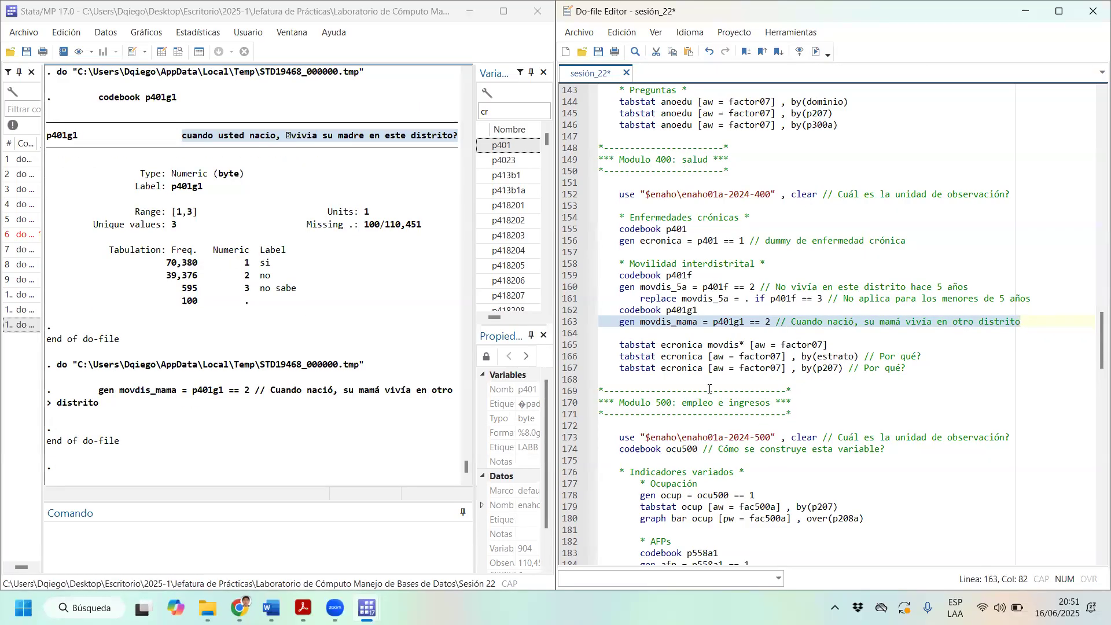
left_click_drag(660, 344, 752, 345)
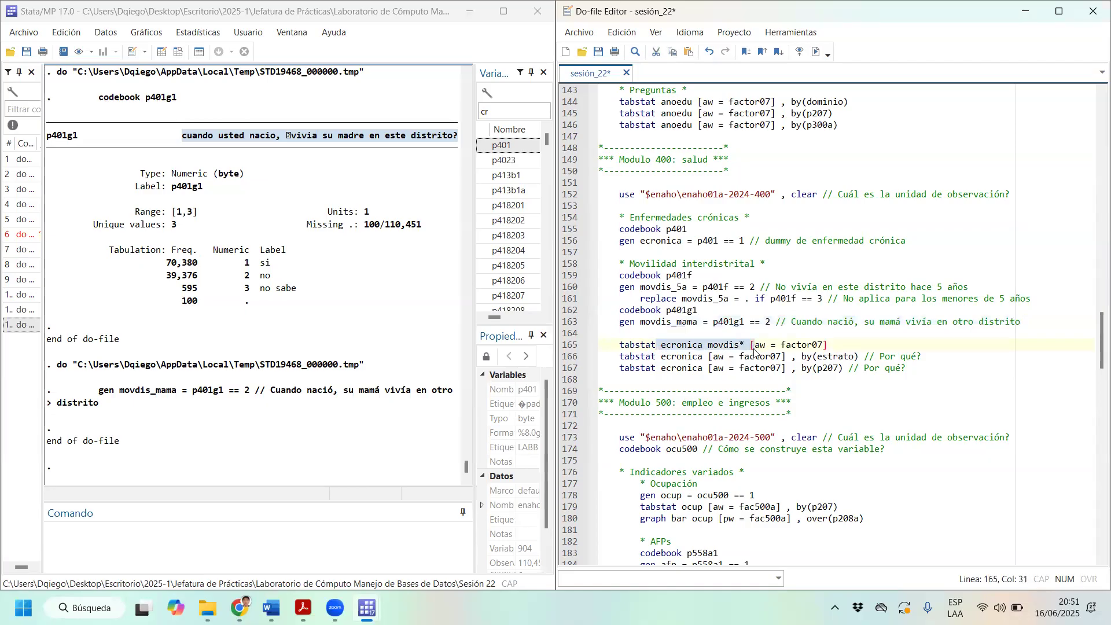
left_click(819, 51)
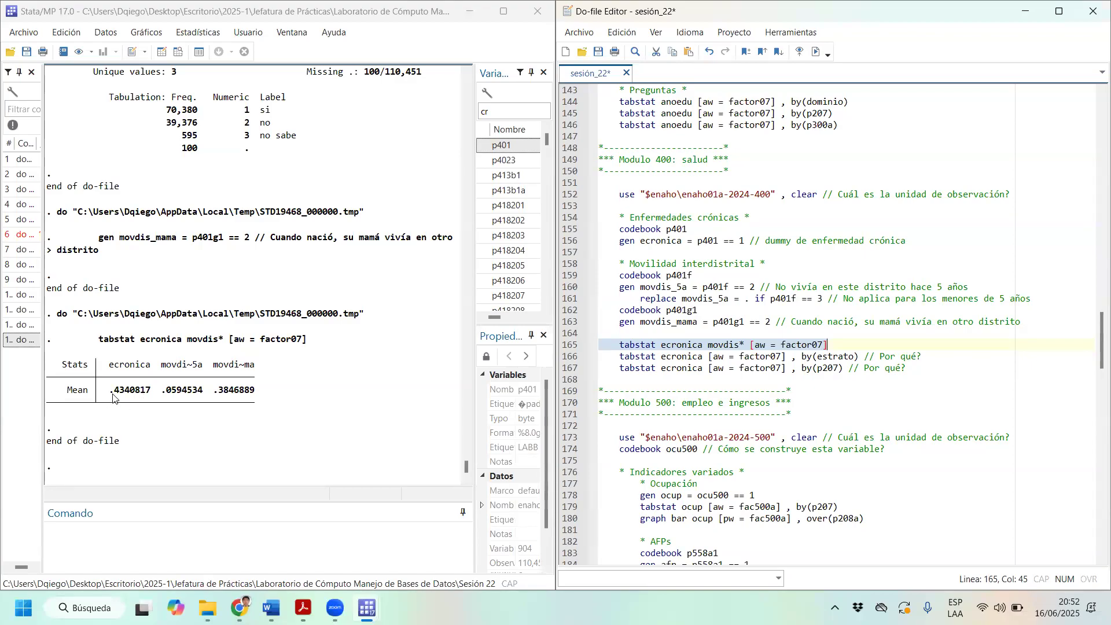
Examine the weighted mean of ecronica in the tabstat output, highlighting its value and column heading
left_click_drag(112, 397, 133, 395)
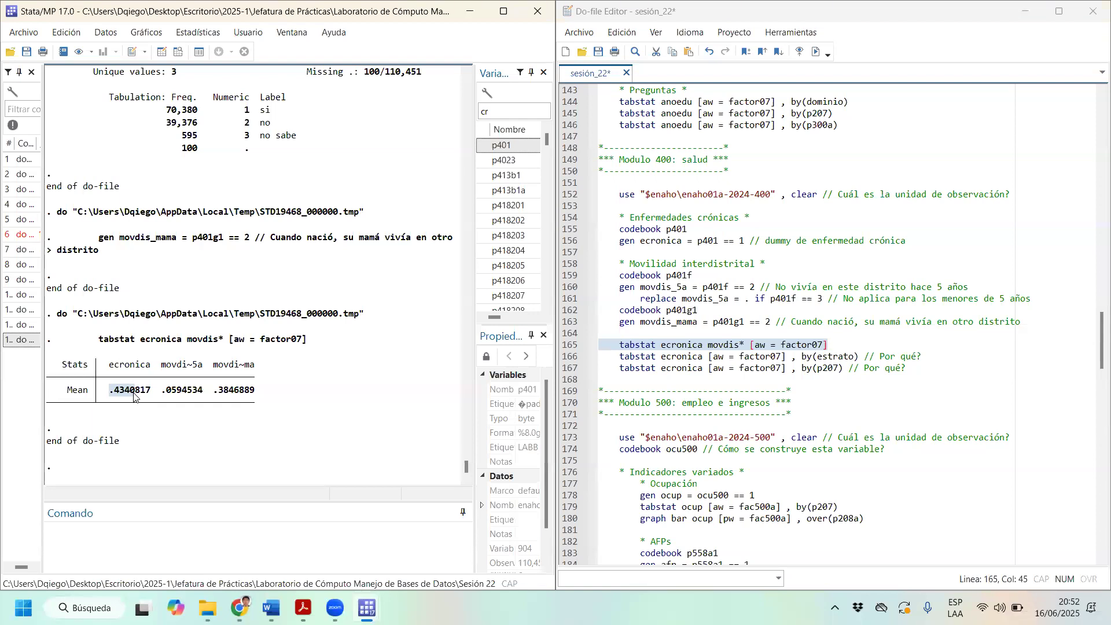
left_click_drag(134, 395, 97, 398)
left_click(152, 394)
left_click_drag(96, 395, 148, 366)
left_click(120, 379)
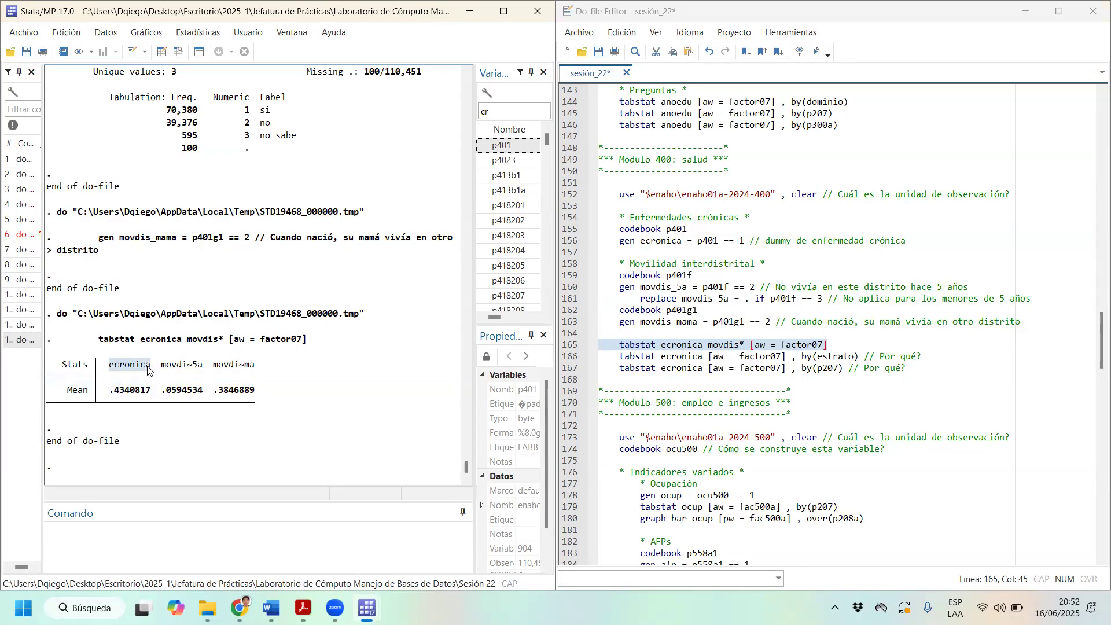
left_click_drag(148, 366, 144, 358)
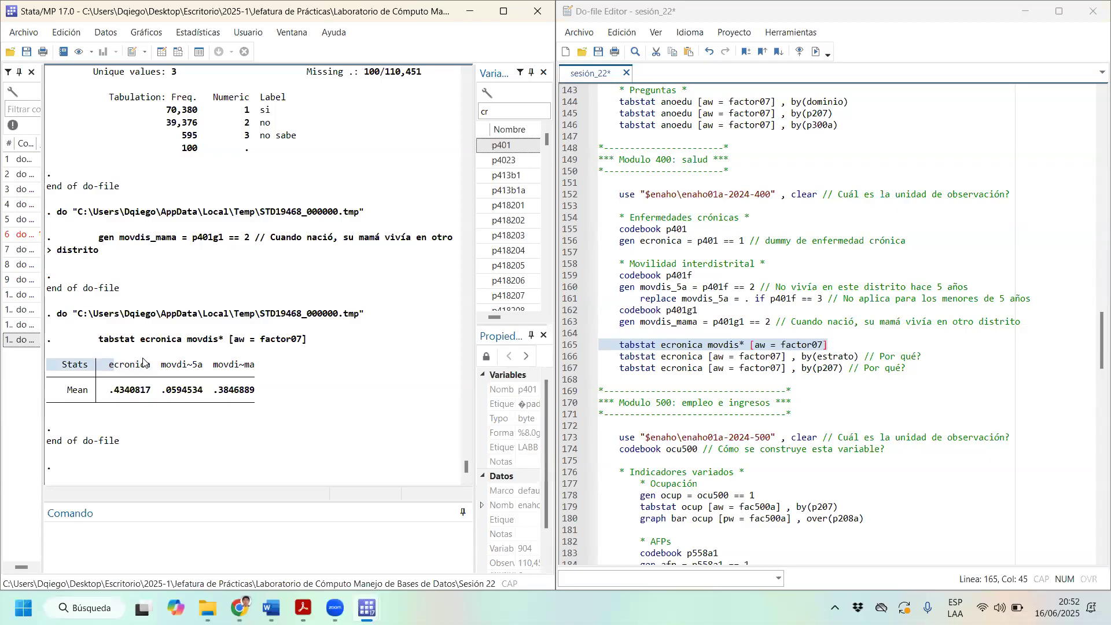
mouse_move(144, 361)
left_mouse_down()
mouse_move(145, 386)
mouse_move(149, 367)
left_mouse_up()
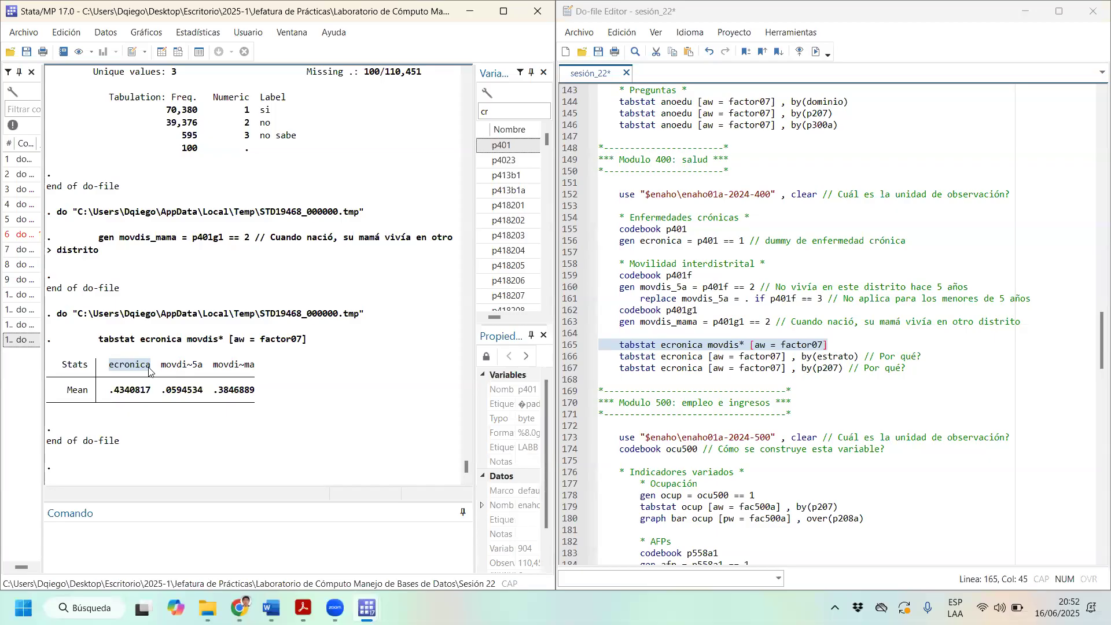
left_click(148, 371)
left_click_drag(152, 392, 114, 394)
left_click(114, 394)
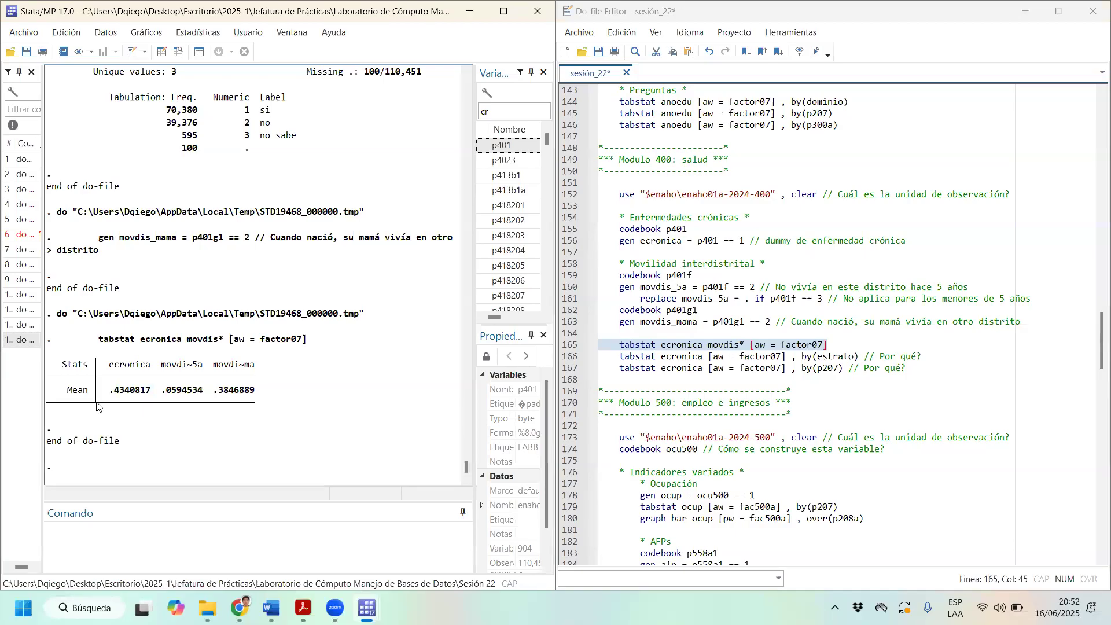
mouse_move(147, 388)
left_mouse_down()
mouse_move(123, 370)
mouse_move(135, 372)
left_mouse_up()
left_click_drag(110, 368, 147, 368)
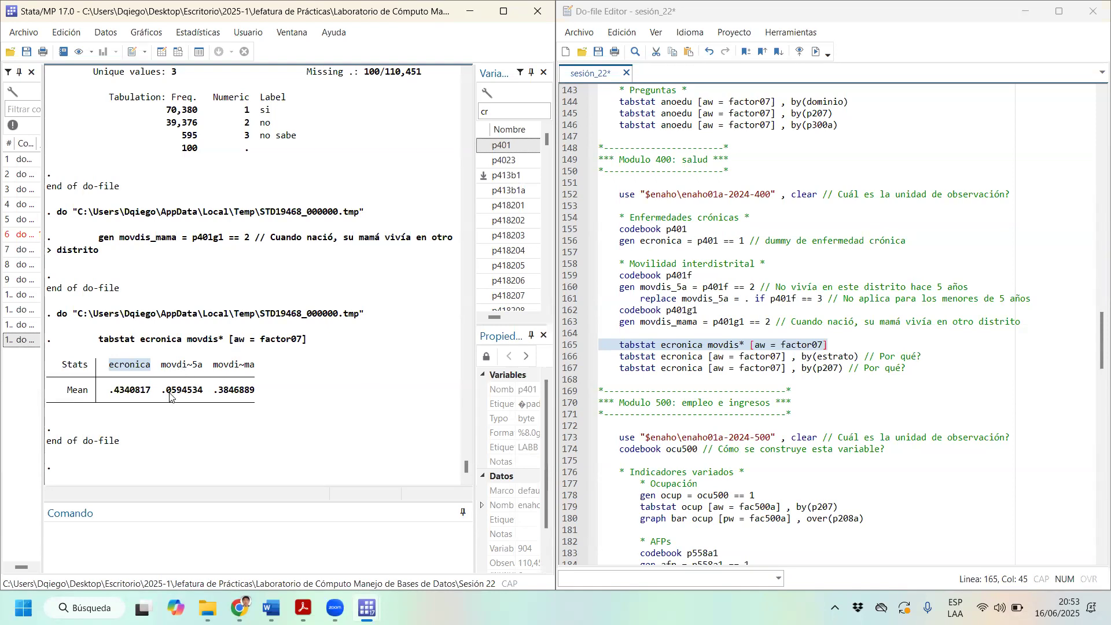
Examine the weighted means of movdis_5a and movdis_mama in the tabstat output, highlighting their values
left_click_drag(173, 395, 186, 396)
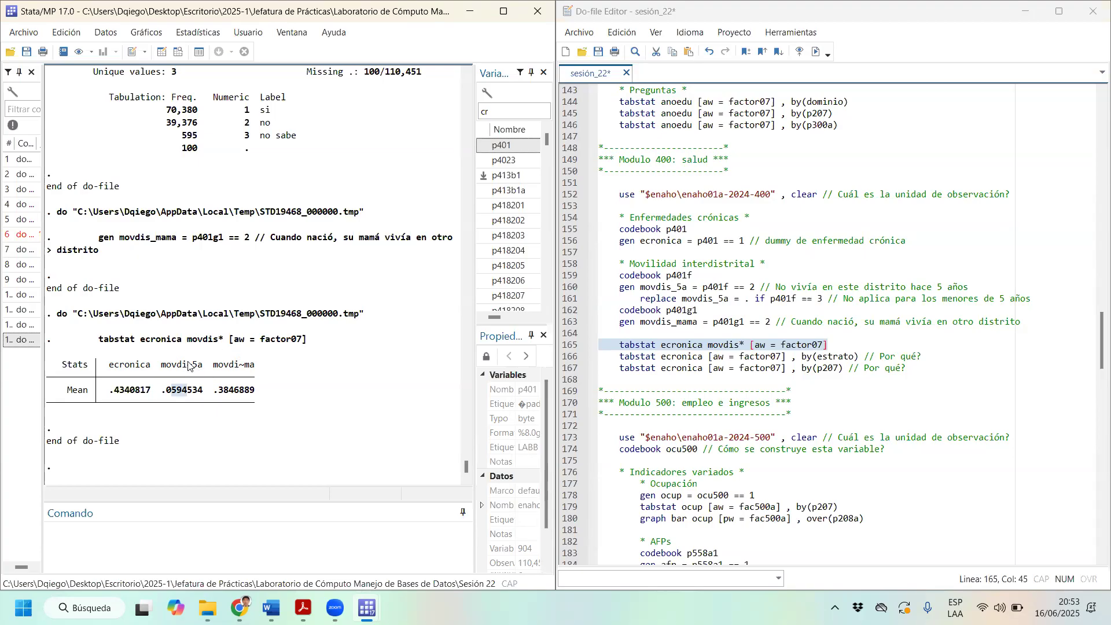
mouse_move(223, 366)
left_mouse_down()
mouse_move(243, 371)
mouse_move(218, 373)
left_mouse_up()
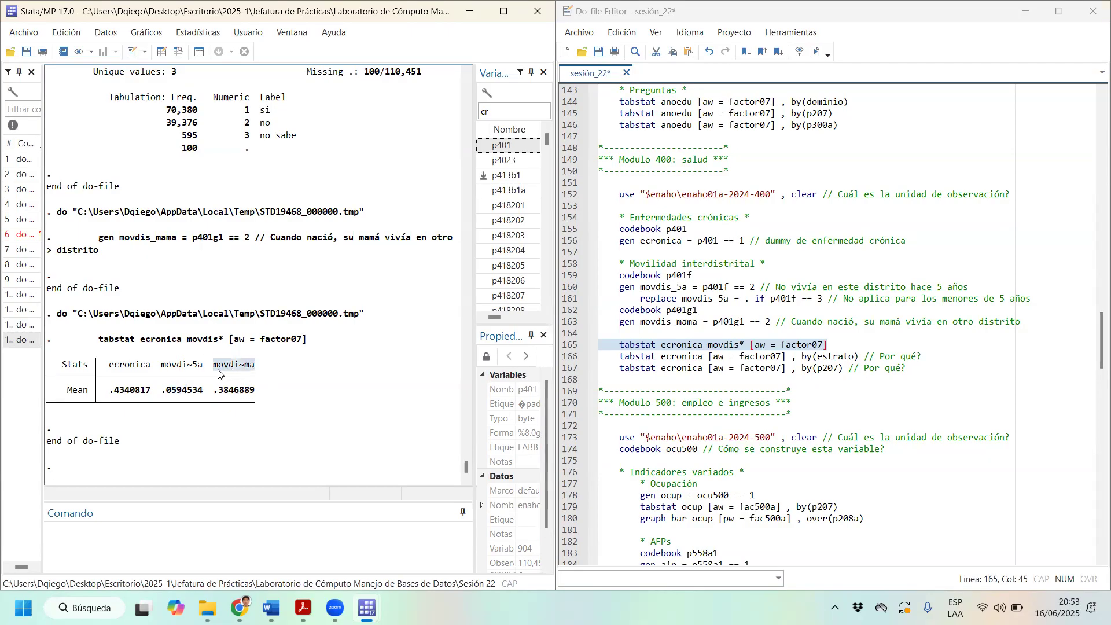
left_click_drag(219, 391, 237, 393)
mouse_move(237, 392)
left_mouse_down()
mouse_move(243, 377)
mouse_move(246, 394)
left_mouse_up()
left_click(254, 391)
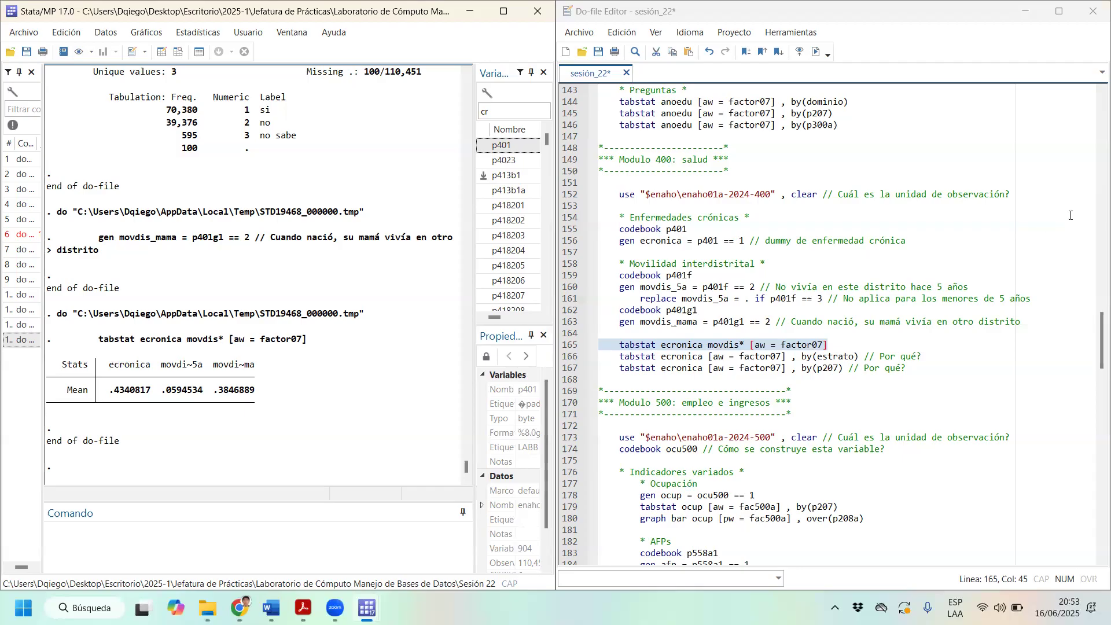
left_click_drag(265, 392, 215, 397)
Run tabstat ecronica weighted by factor07 and grouped by estrato, then highlight the means of all strata in the output
scroll(715, 317, "down", 1)
left_click_drag(864, 319, 605, 318)
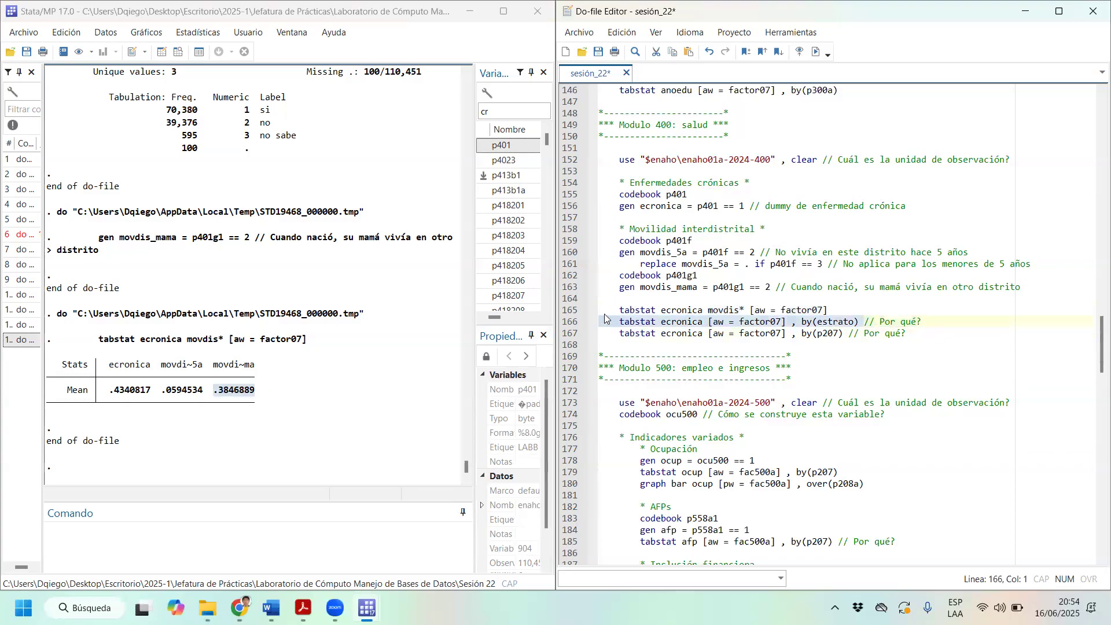
left_click(816, 51)
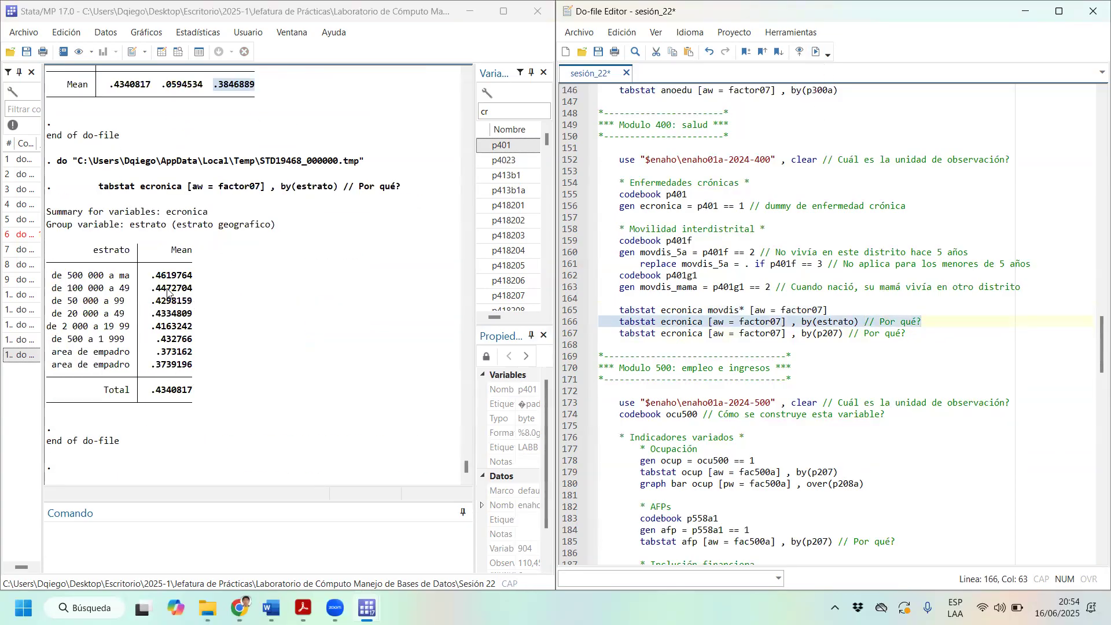
left_click_drag(196, 368, 157, 276)
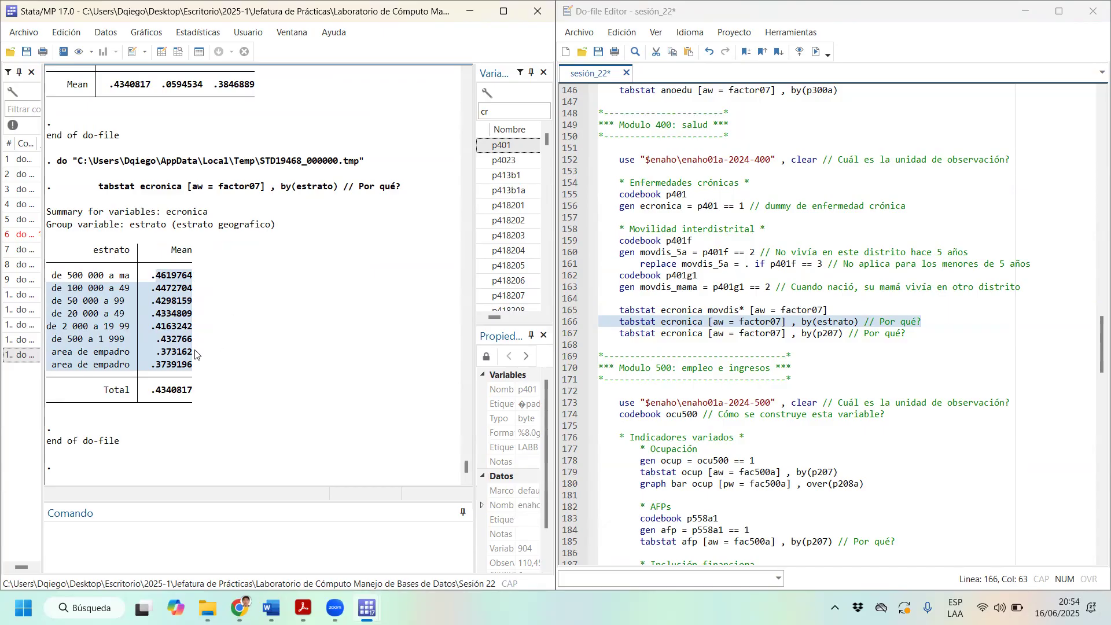
left_click_drag(196, 365, 61, 272)
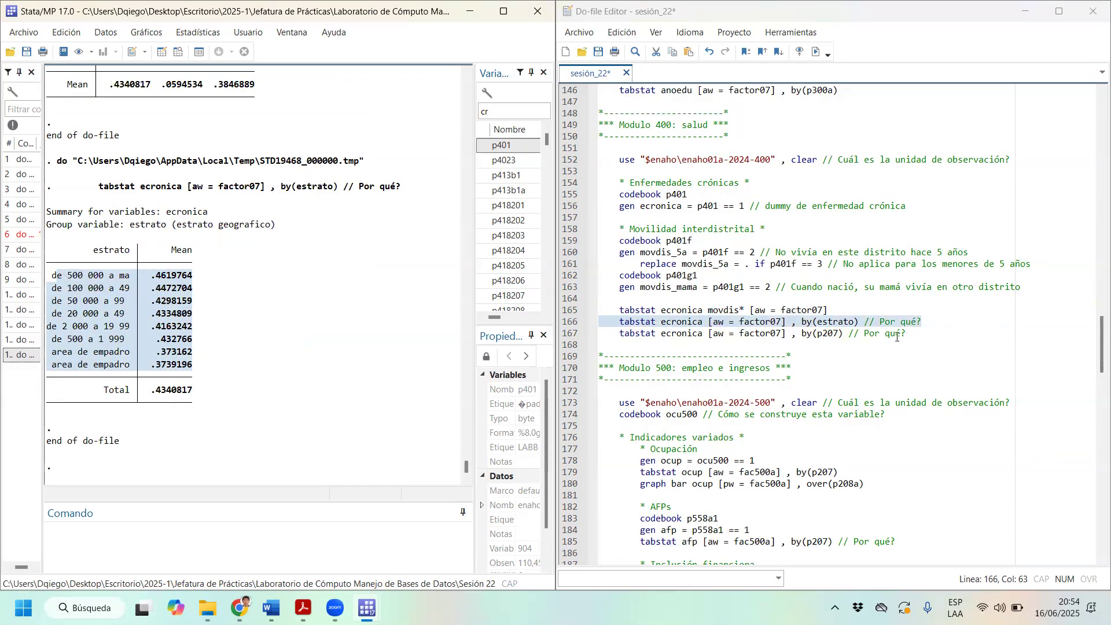
Run tabstat ecronica weighted by factor07 and grouped by p207
left_click(752, 341)
left_click_drag(753, 341, 752, 336)
left_click(816, 51)
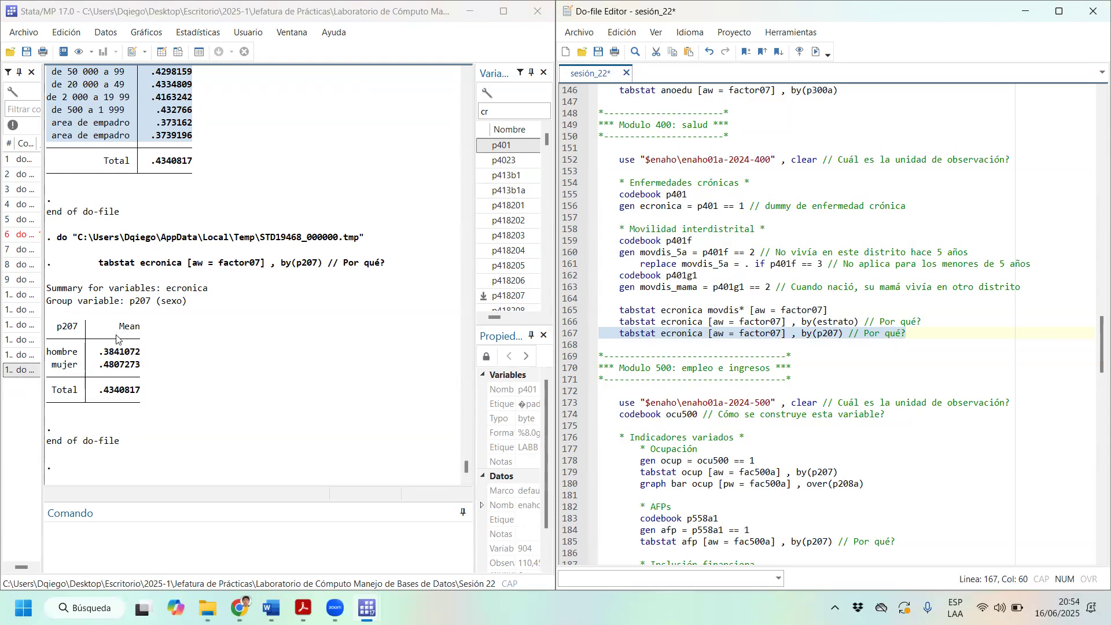
Compare the chronic illness means of the two "area de empadro" strata with the larger strata, and highlight the mujer row in the p207 table
scroll(216, 285, "up", 4)
left_click_drag(76, 178, 199, 437)
scroll(199, 437, "down", 4)
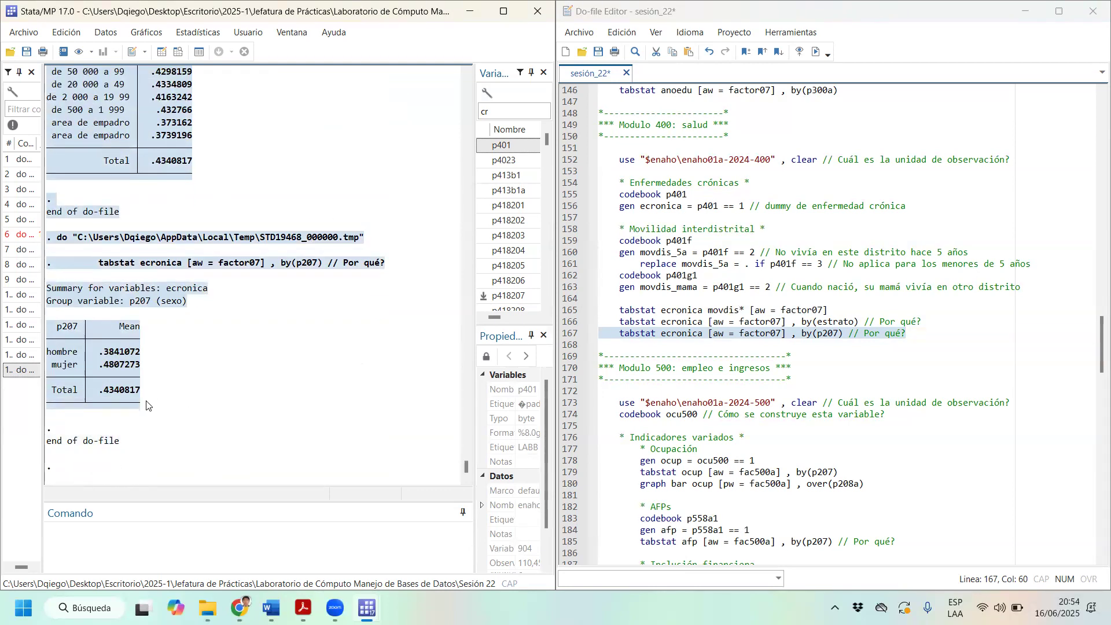
scroll(151, 315, "up", 4)
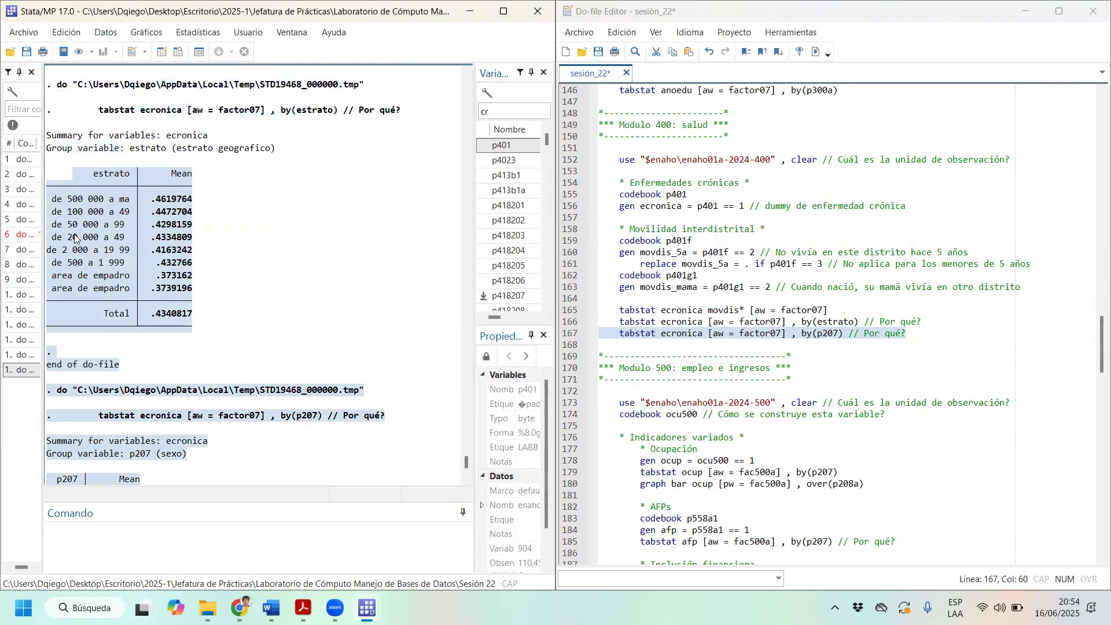
left_click(77, 277)
left_click_drag(60, 275, 204, 294)
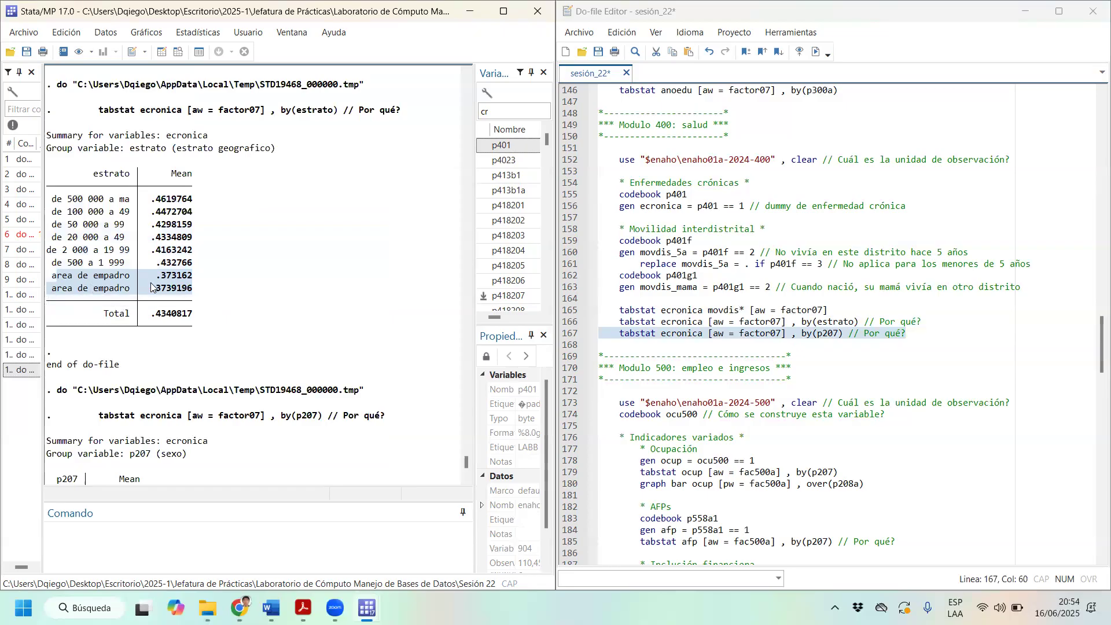
left_click_drag(197, 268, 56, 199)
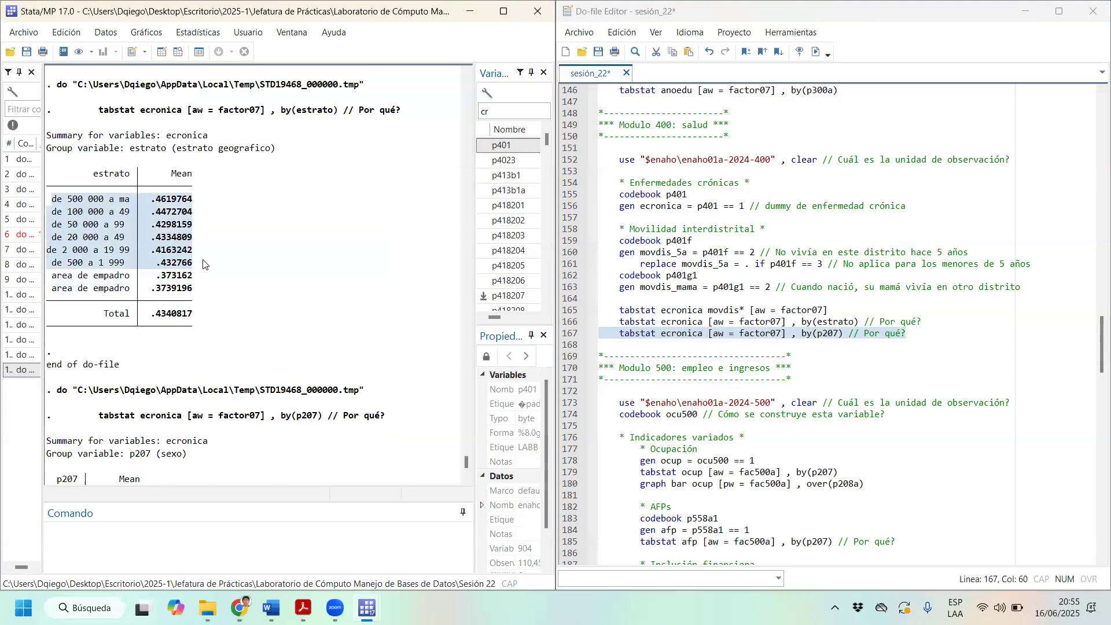
left_click_drag(213, 268, 46, 204)
left_click_drag(196, 289, 16, 272)
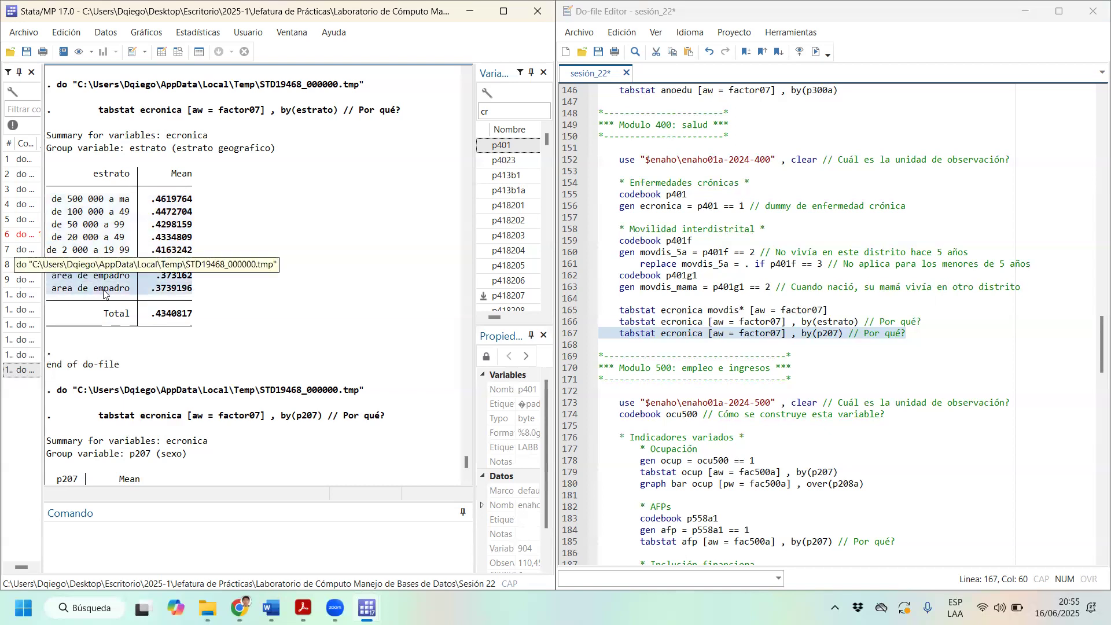
left_click_drag(214, 264, 9, 191)
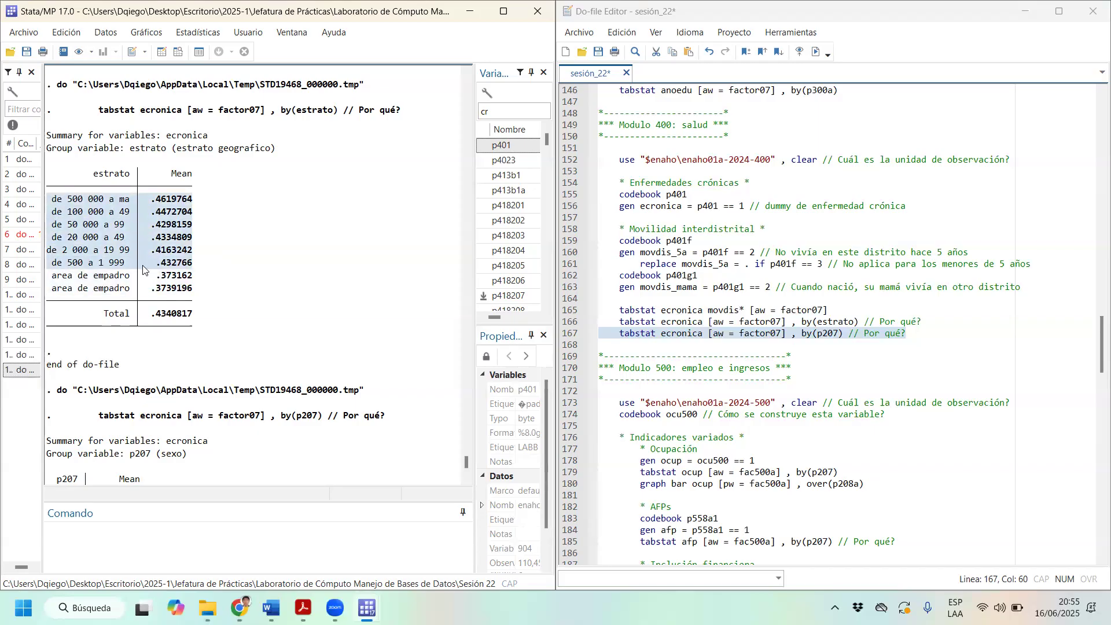
left_click_drag(200, 289, 32, 282)
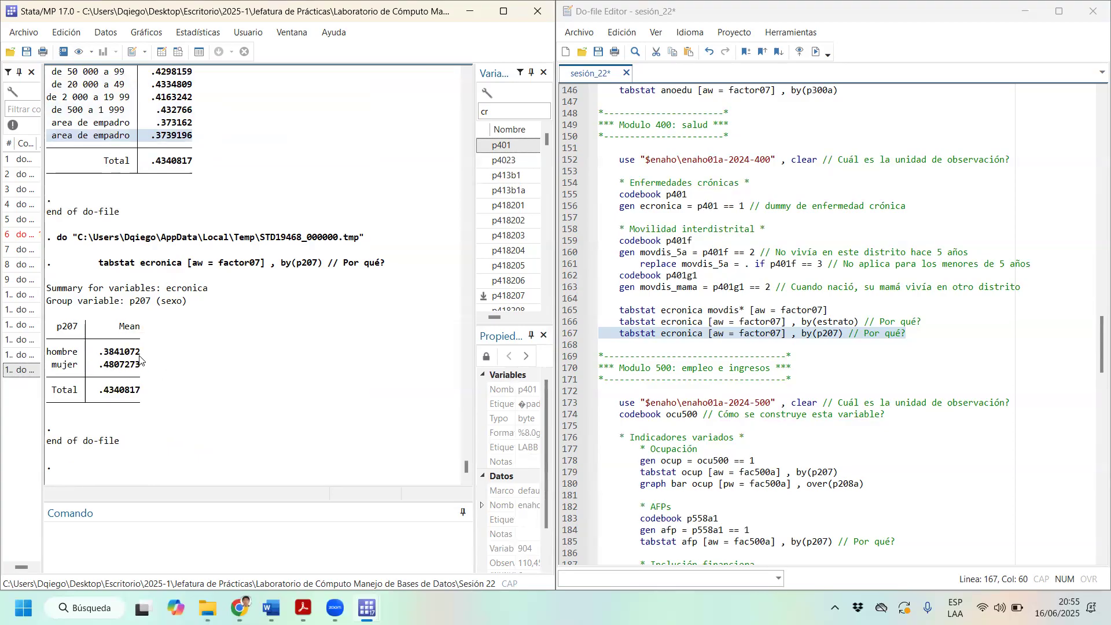
left_click_drag(143, 364, 46, 371)
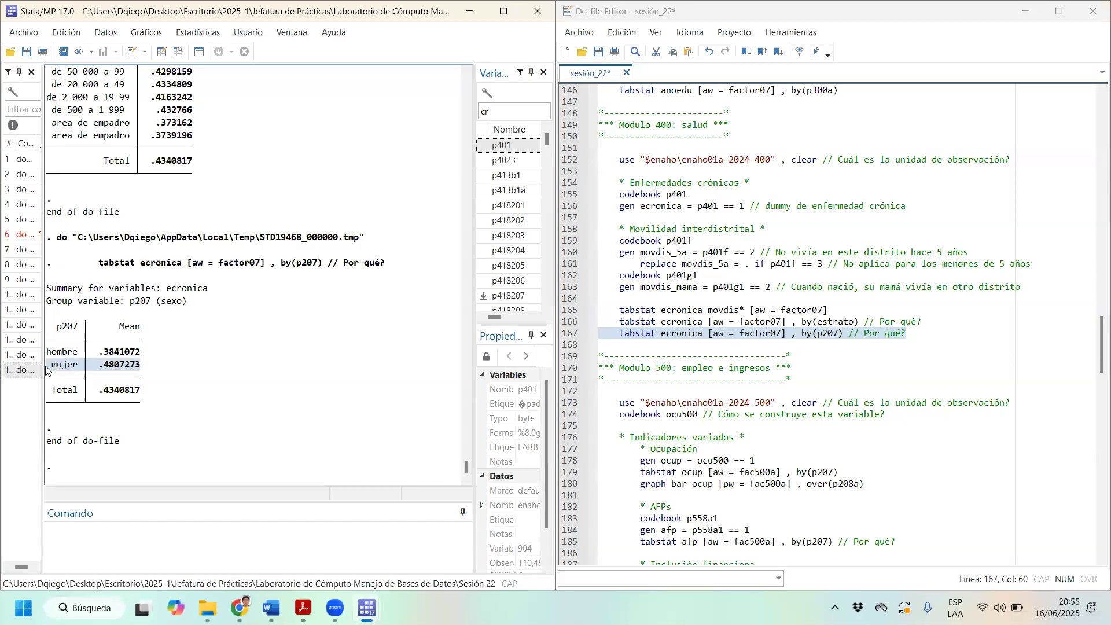
Re-examine the estrato table, highlighting the two rural "area de empadro" rows and the six strata above them
scroll(165, 318, "up", 3)
scroll(165, 318, "down", 3)
scroll(167, 275, "up", 4)
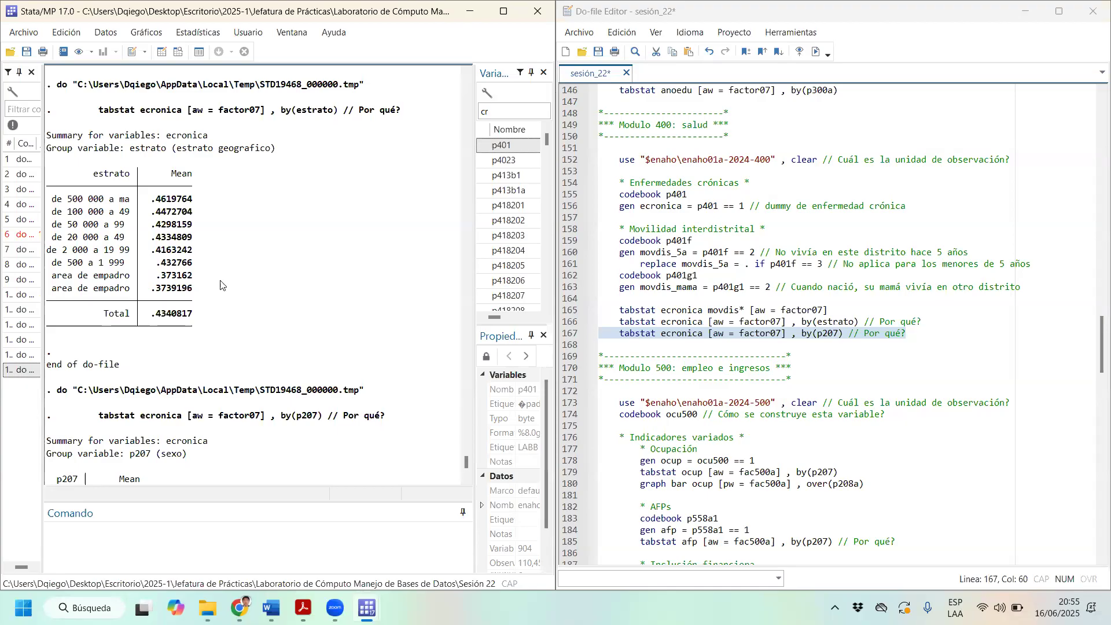
left_click_drag(213, 291, 43, 266)
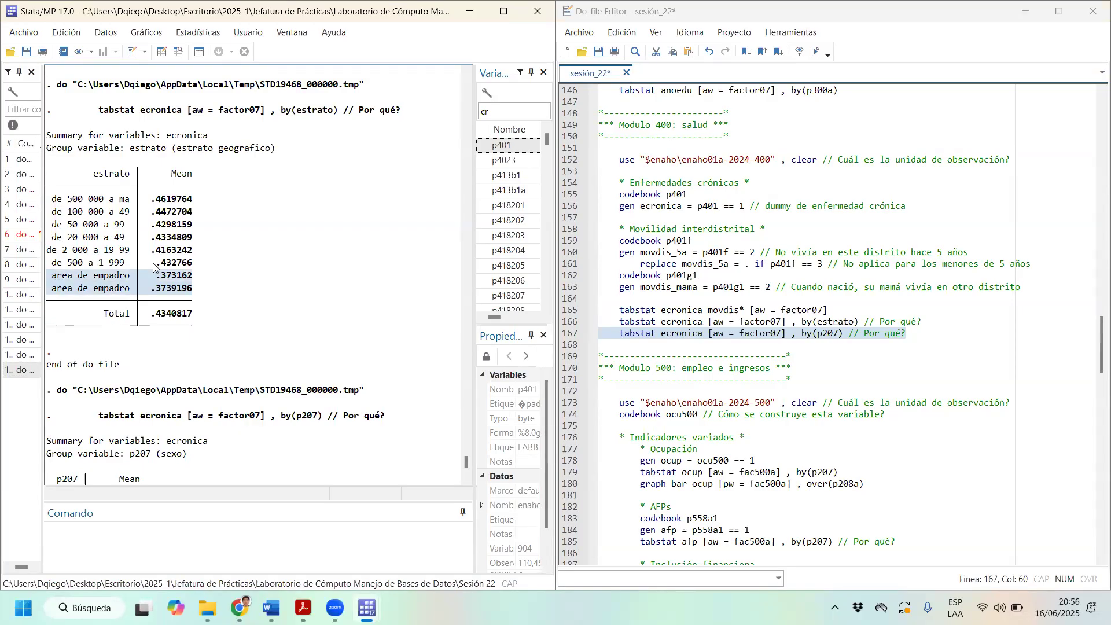
left_click_drag(202, 293, 18, 267)
left_click_drag(224, 268, 45, 197)
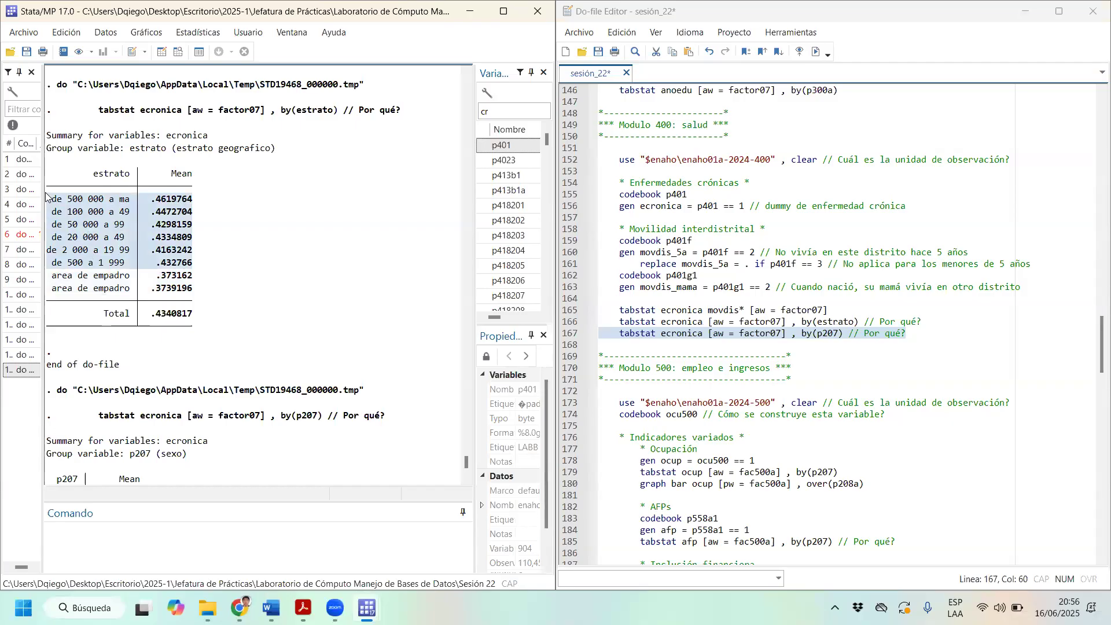
left_click(185, 240)
left_click_drag(193, 262, 60, 197)
Examine the mean of ecronica for women, highlighting the mujer row in the p207 table
scroll(116, 272, "down", 4)
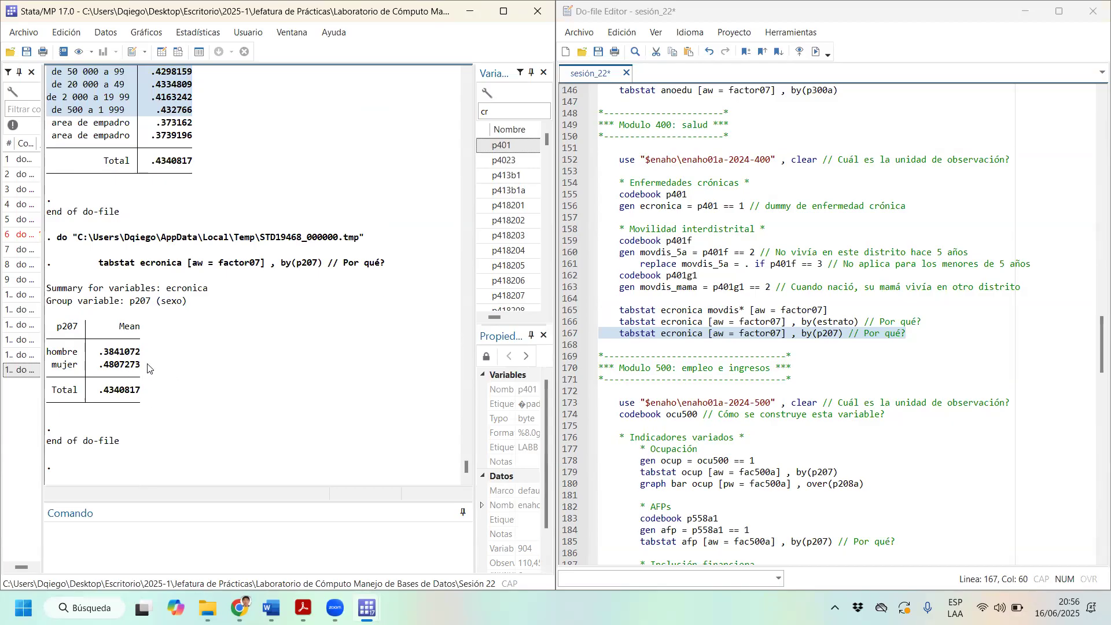
left_click(132, 368)
left_click_drag(133, 368, 54, 366)
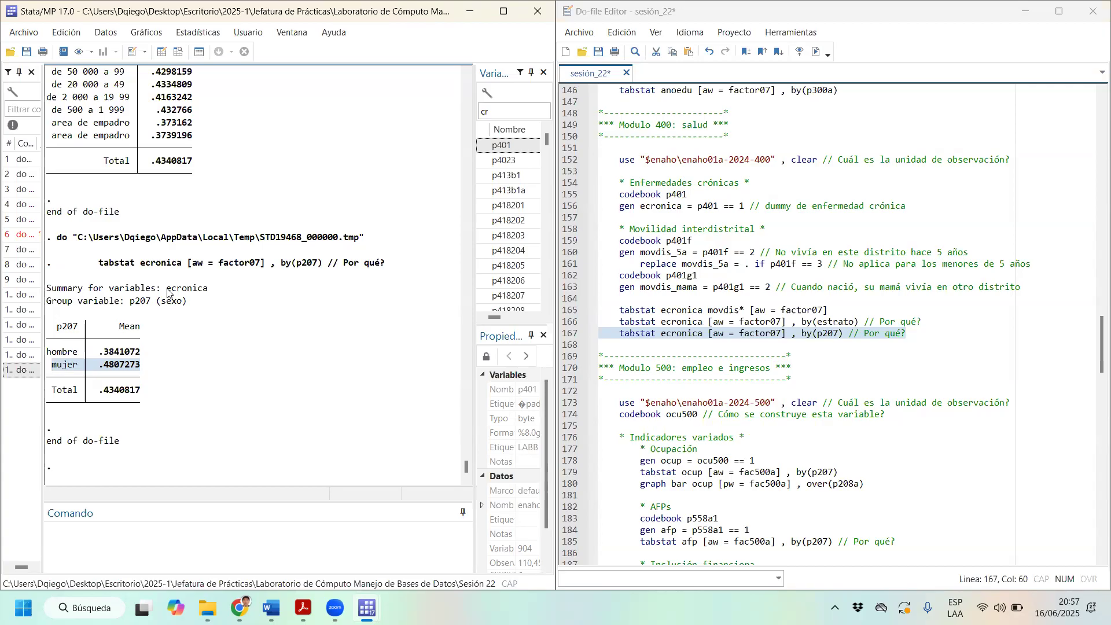
left_click(157, 379)
left_click_drag(155, 378, 49, 371)
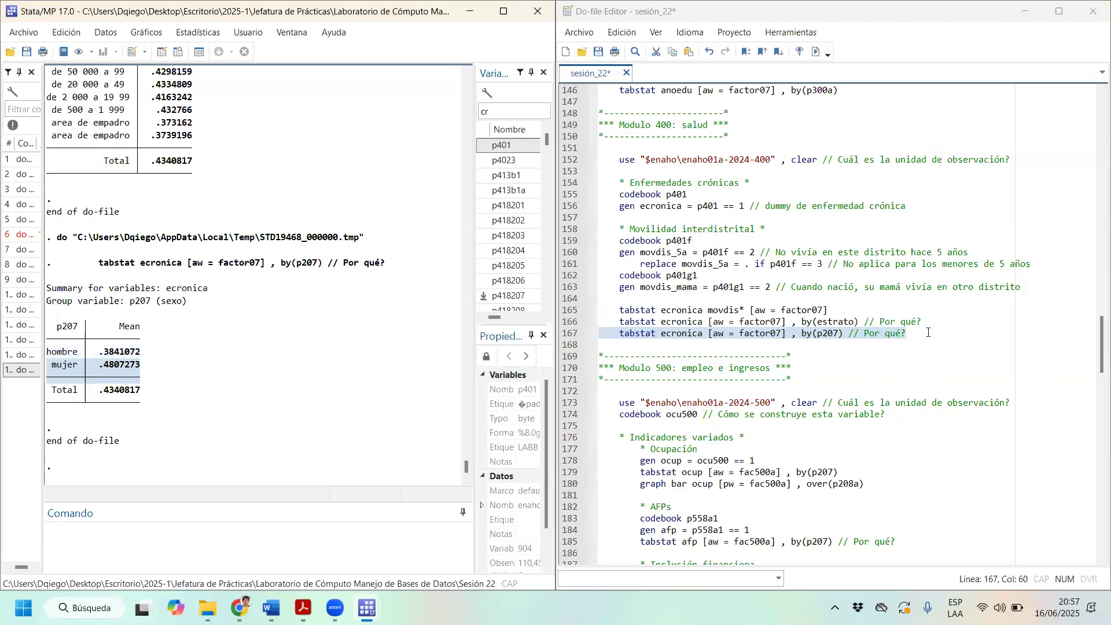
Load the module 500 employment and income dataset enaho01a-2024-500, clearing the data in memory
left_click(946, 342)
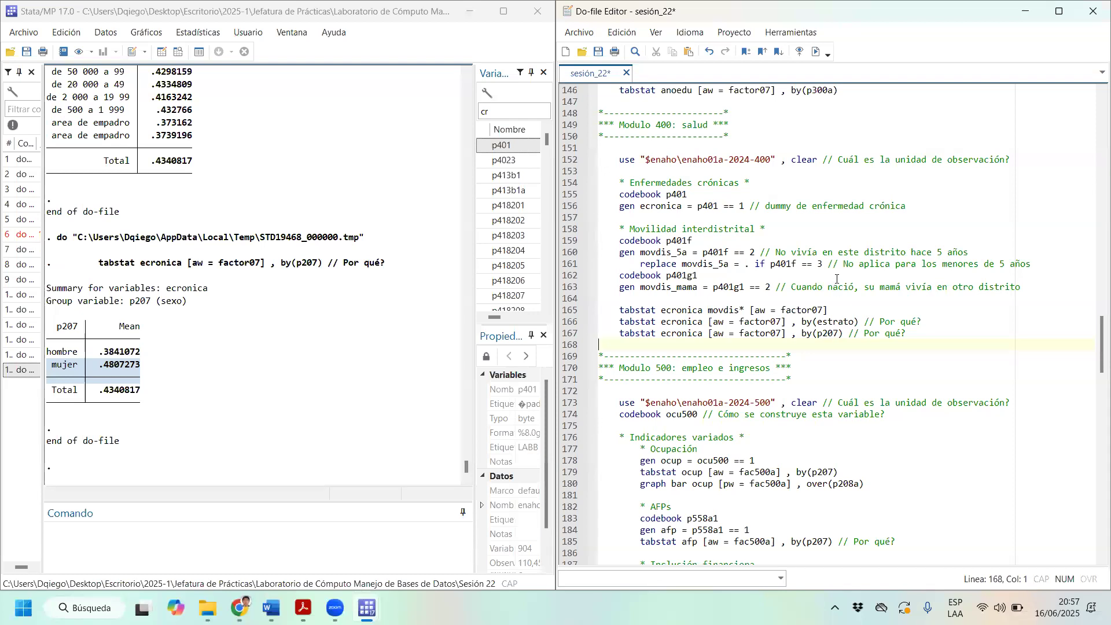
scroll(837, 278, "down", 4)
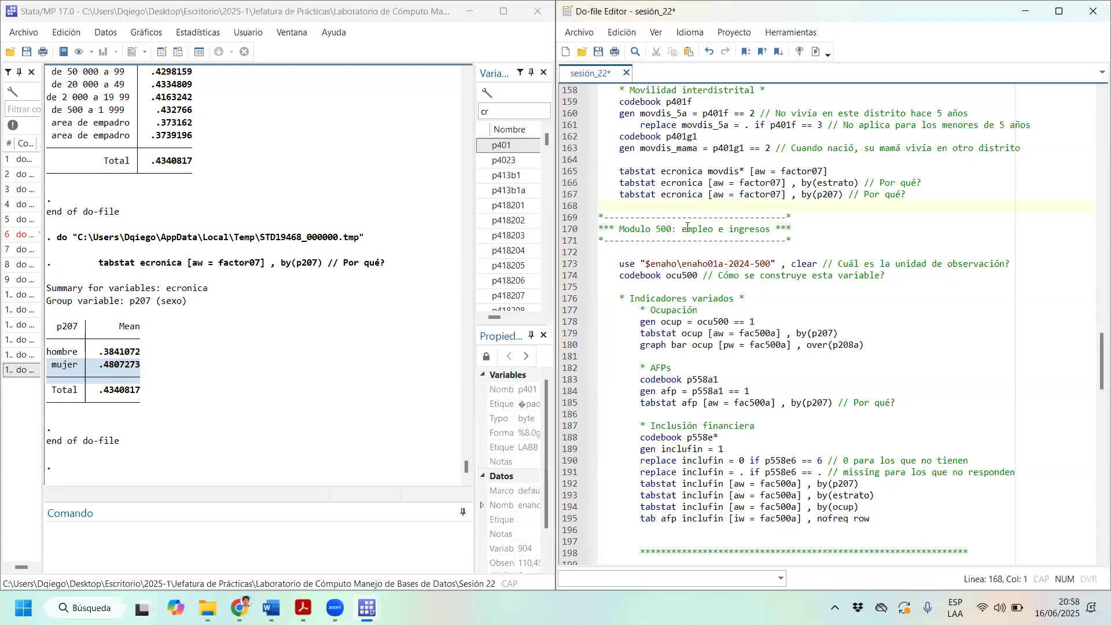
scroll(688, 227, "down", 1)
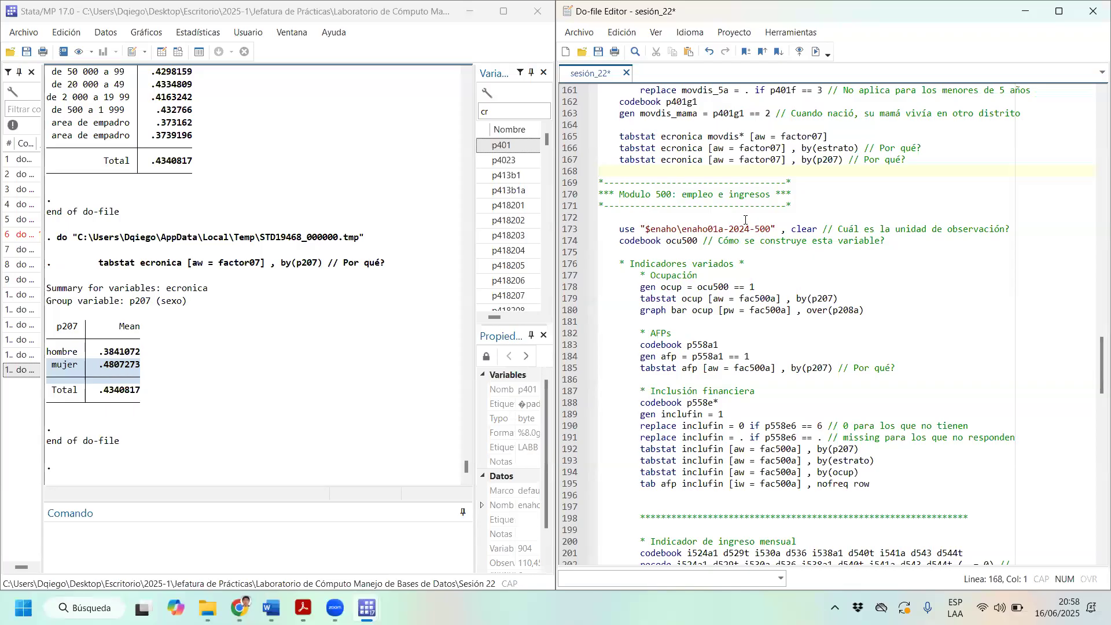
left_click_drag(637, 230, 719, 230)
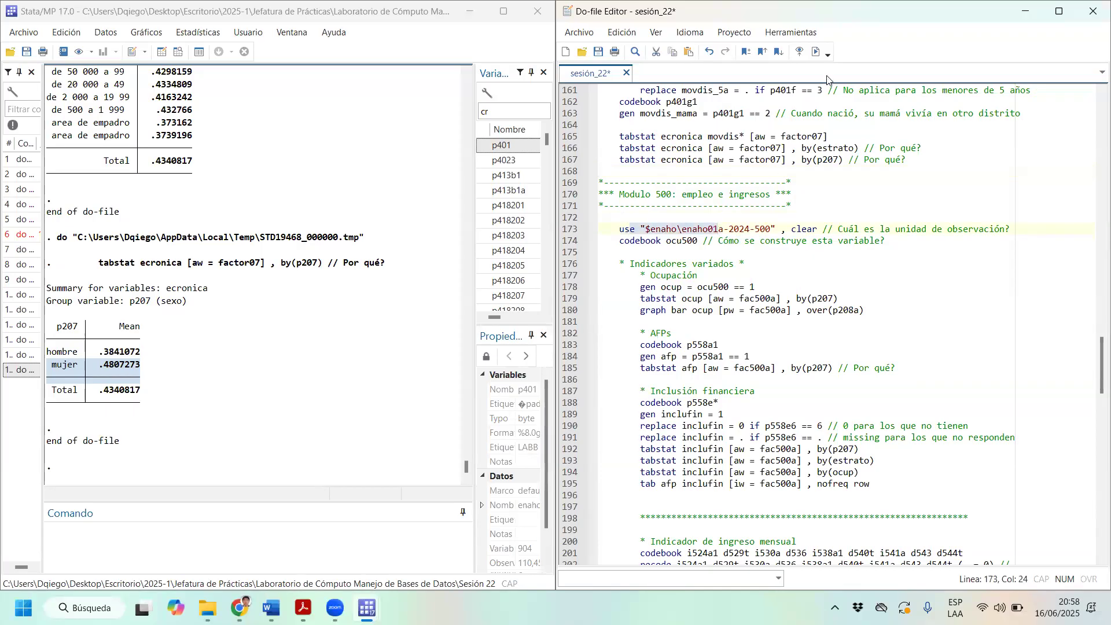
left_click(824, 58)
Browse the module 500 data, highlighting the conglome to codperso identifier columns and checking the dataset's variable and observation counts
left_click(179, 53)
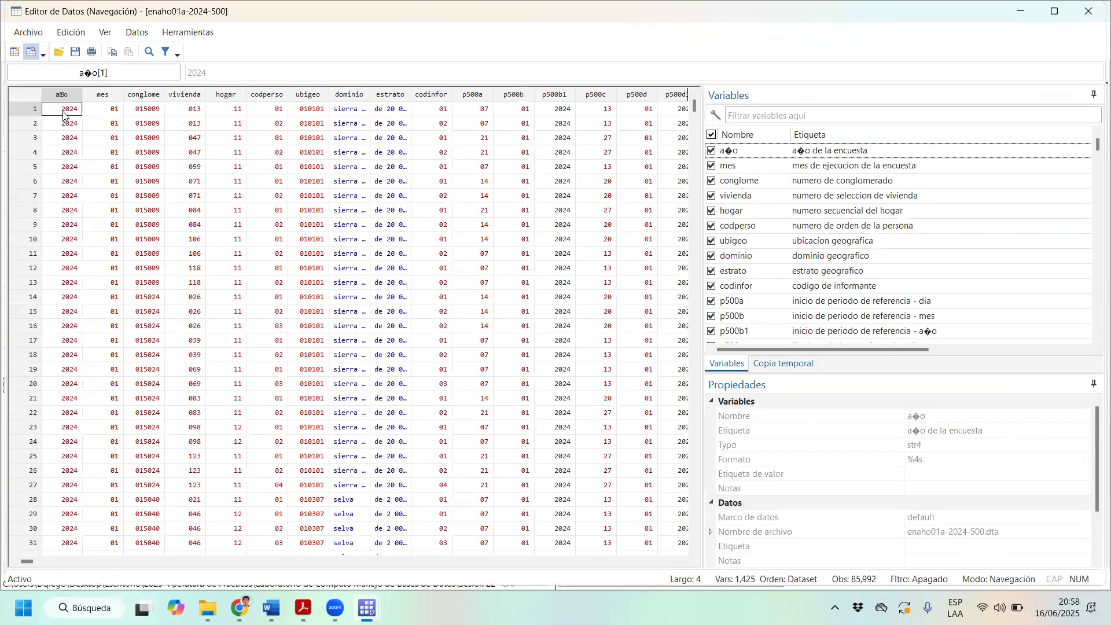
left_click(145, 95)
left_click_drag(168, 97, 273, 98)
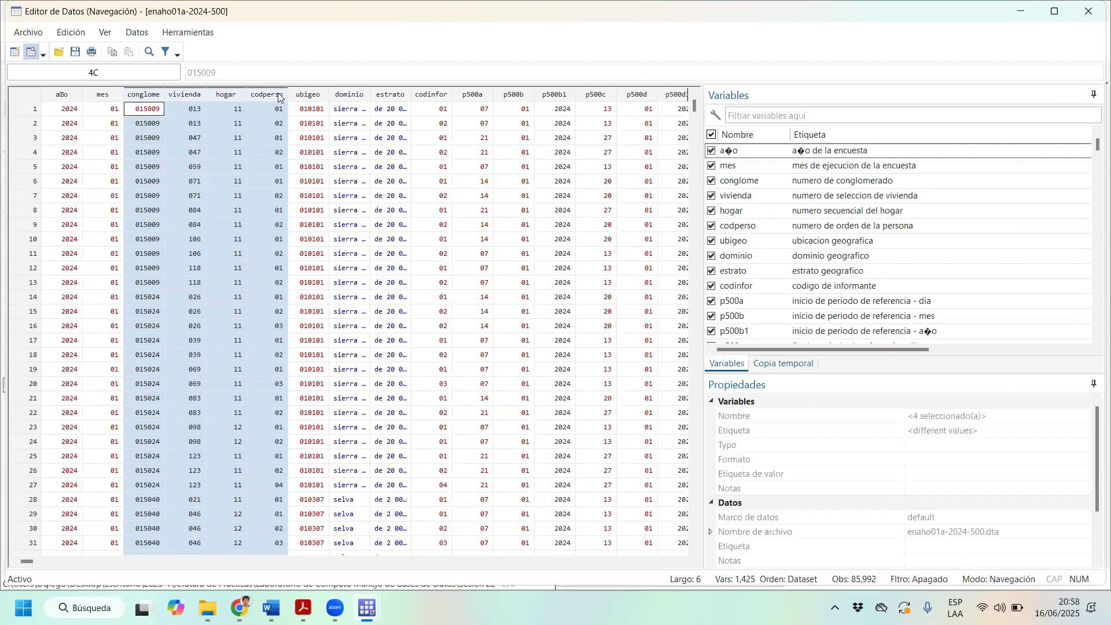
left_click_drag(26, 561, 670, 562)
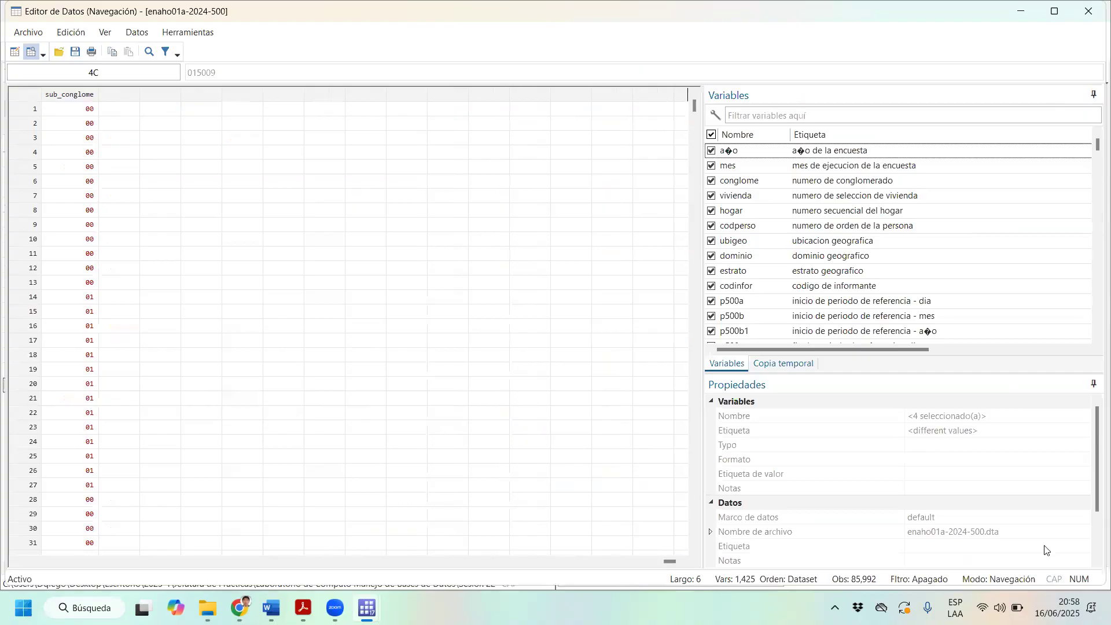
scroll(974, 545, "down", 2)
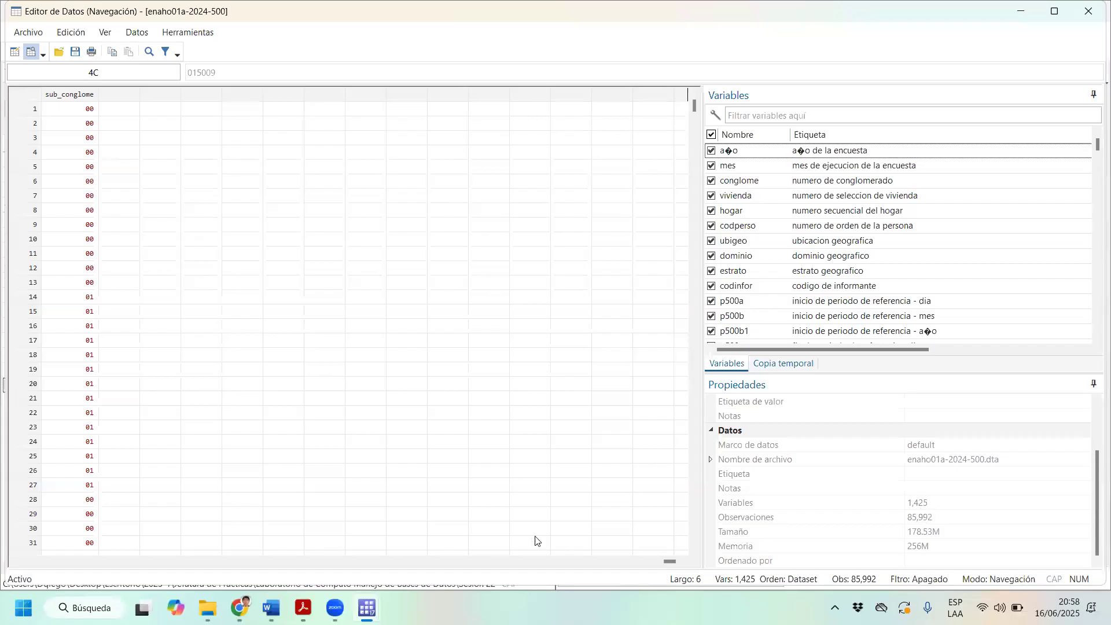
left_click_drag(669, 566, 17, 517)
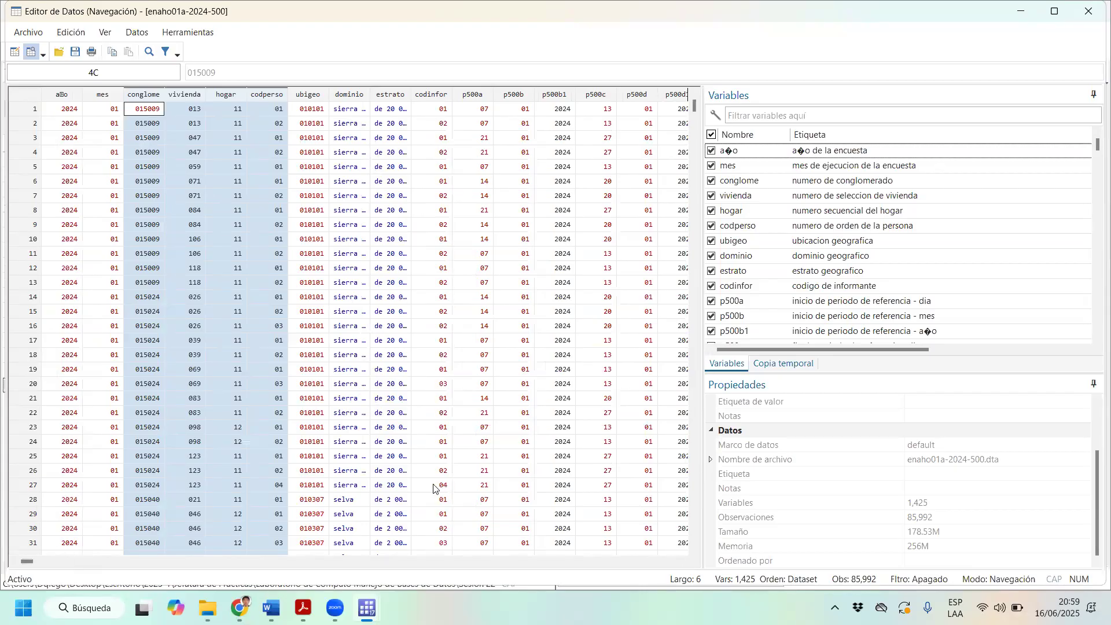
left_click_drag(702, 291, 760, 287)
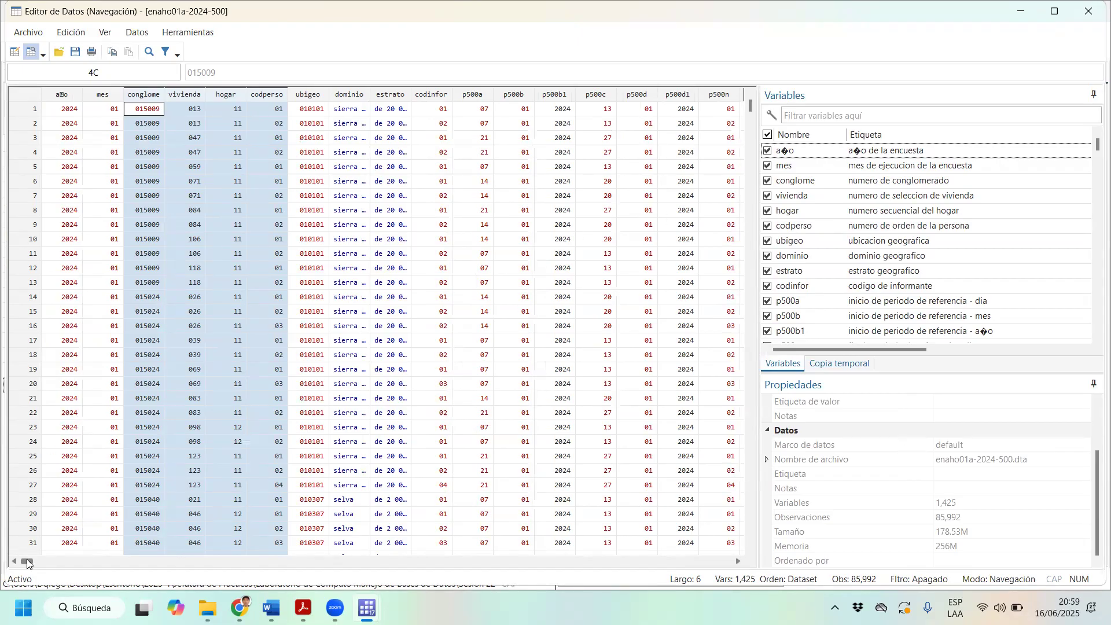
Highlight the fac500a weight column and look through the module 500 variable list, then close the data browser
left_click_drag(28, 561, 723, 565)
left_click(242, 97)
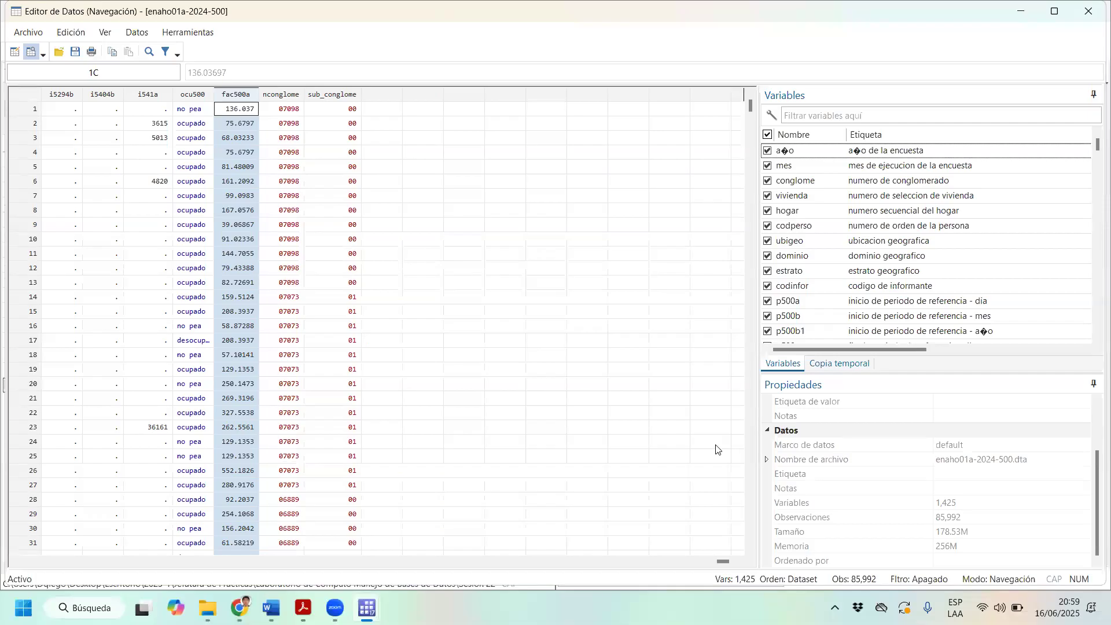
scroll(966, 261, "down", 5)
scroll(967, 261, "down", 15)
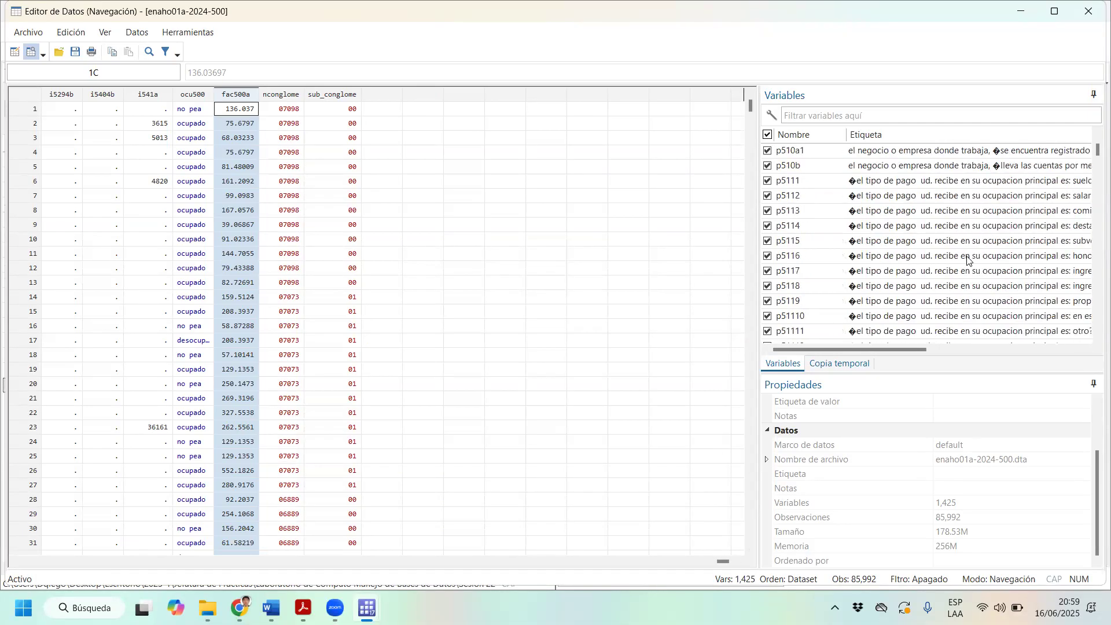
scroll(969, 256, "down", 8)
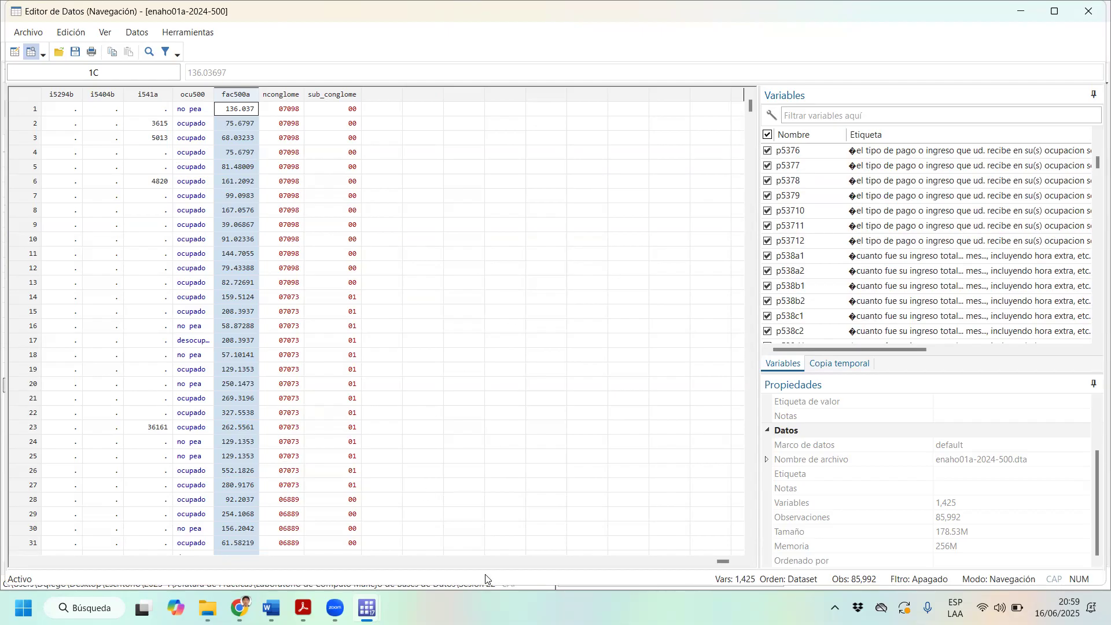
left_click_drag(722, 561, 7, 564)
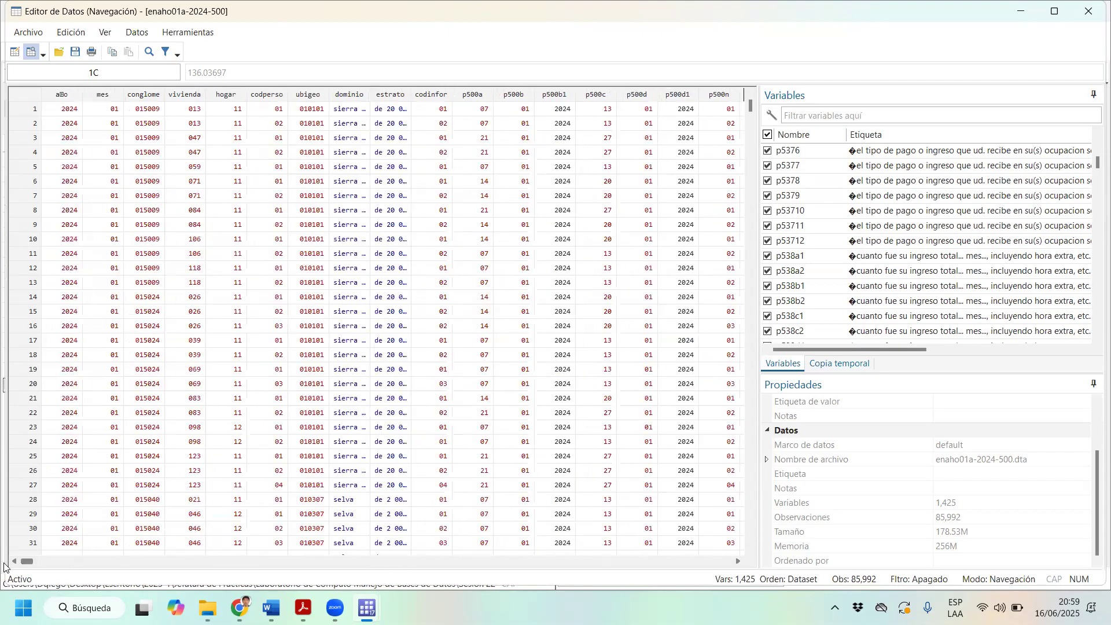
left_click(1090, 10)
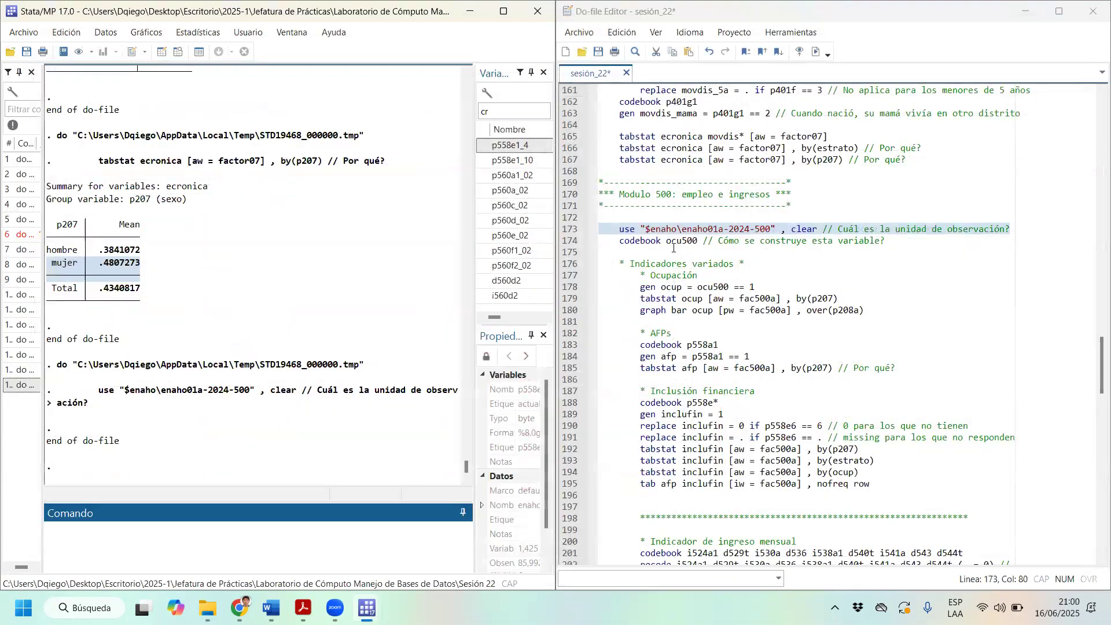
Run the codebook for ocu500 and highlight its categories ocupado, desocupado abierto, desocupado oculto and no pea
left_click_drag(661, 241, 730, 242)
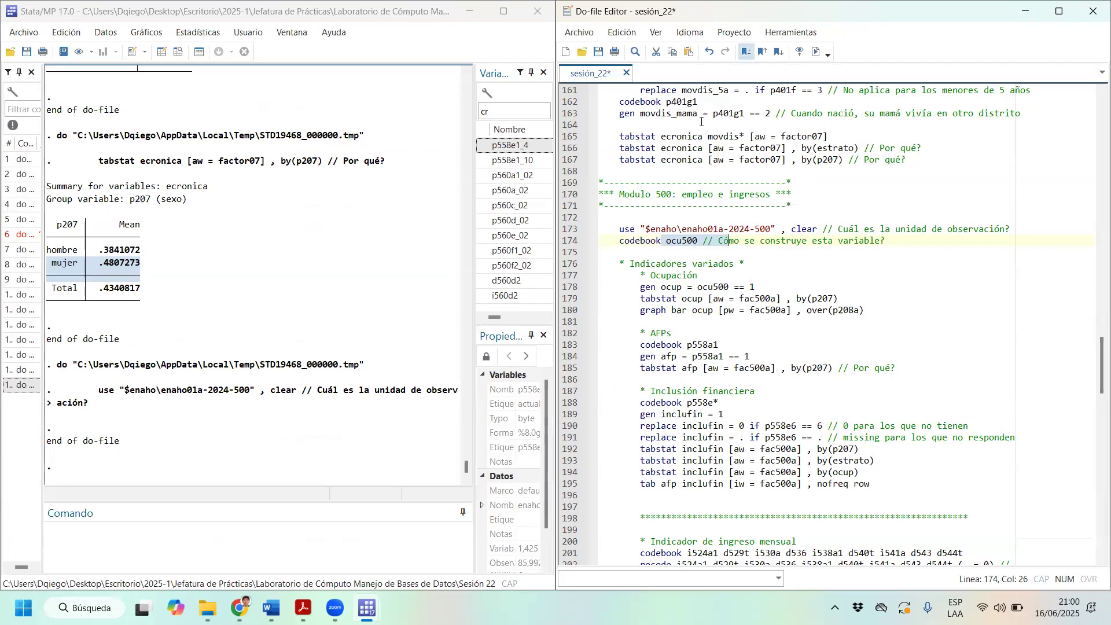
left_click(820, 60)
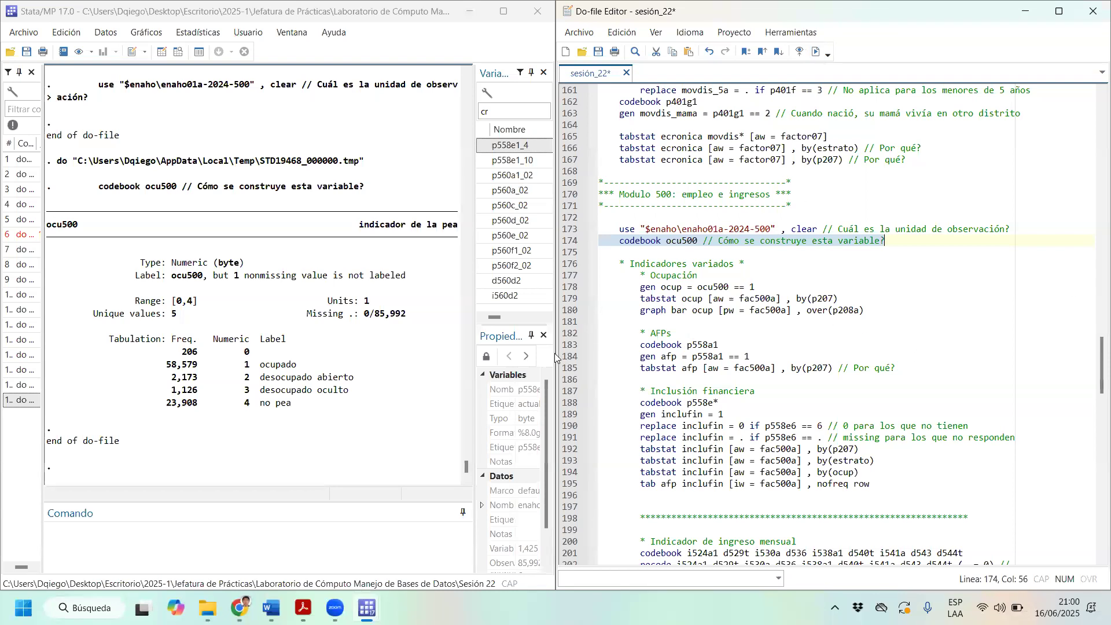
left_click(301, 367)
left_click_drag(300, 367, 251, 366)
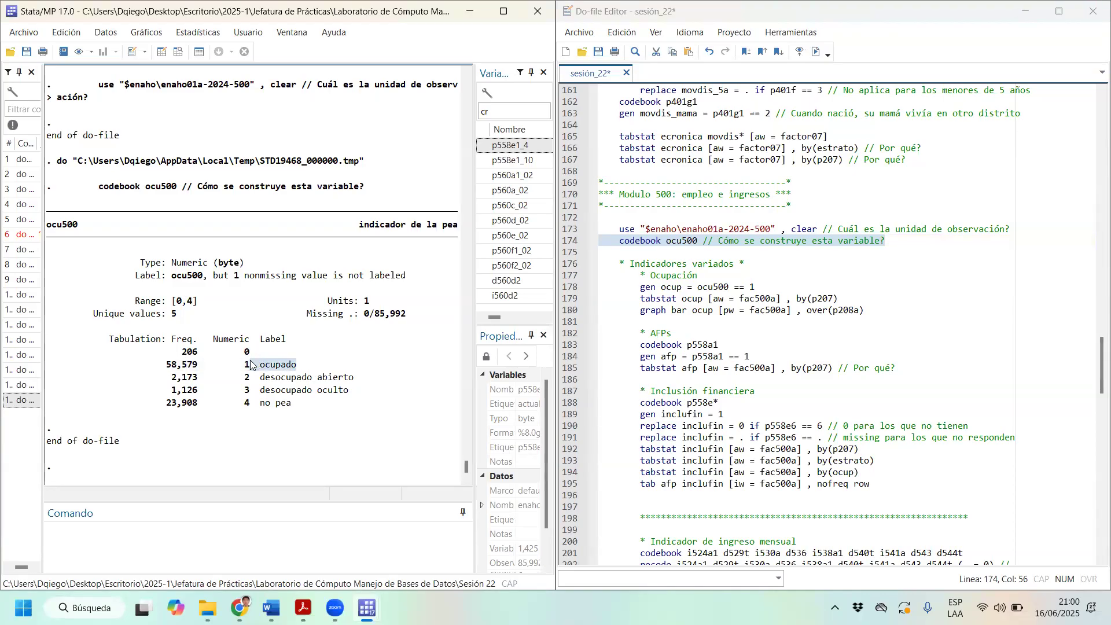
left_click_drag(363, 383, 257, 377)
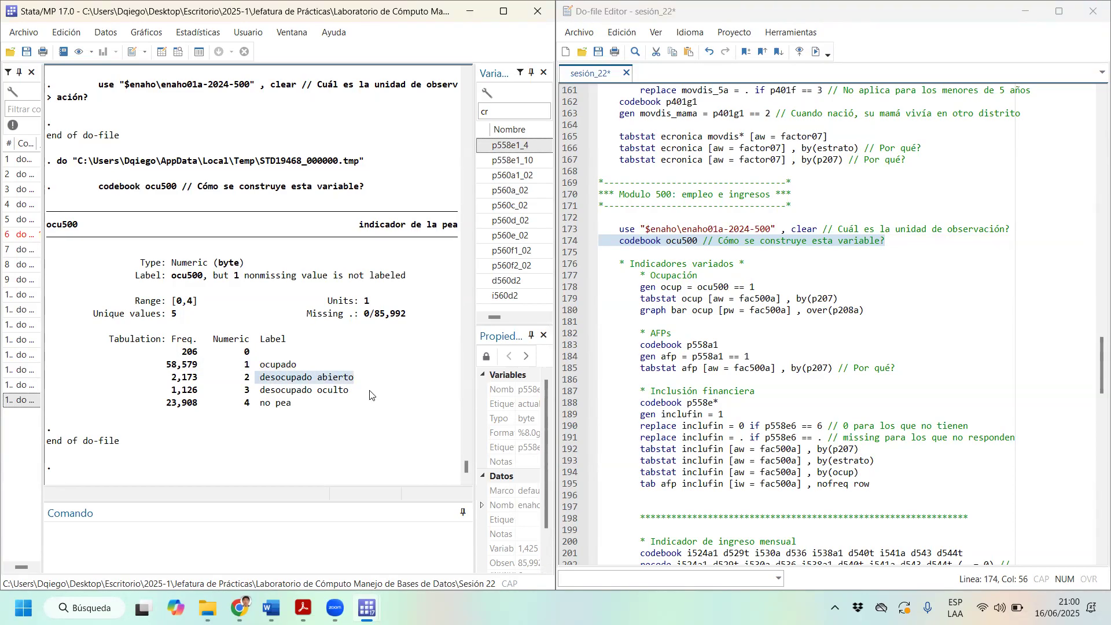
left_click_drag(359, 390, 236, 396)
left_click_drag(317, 403, 242, 408)
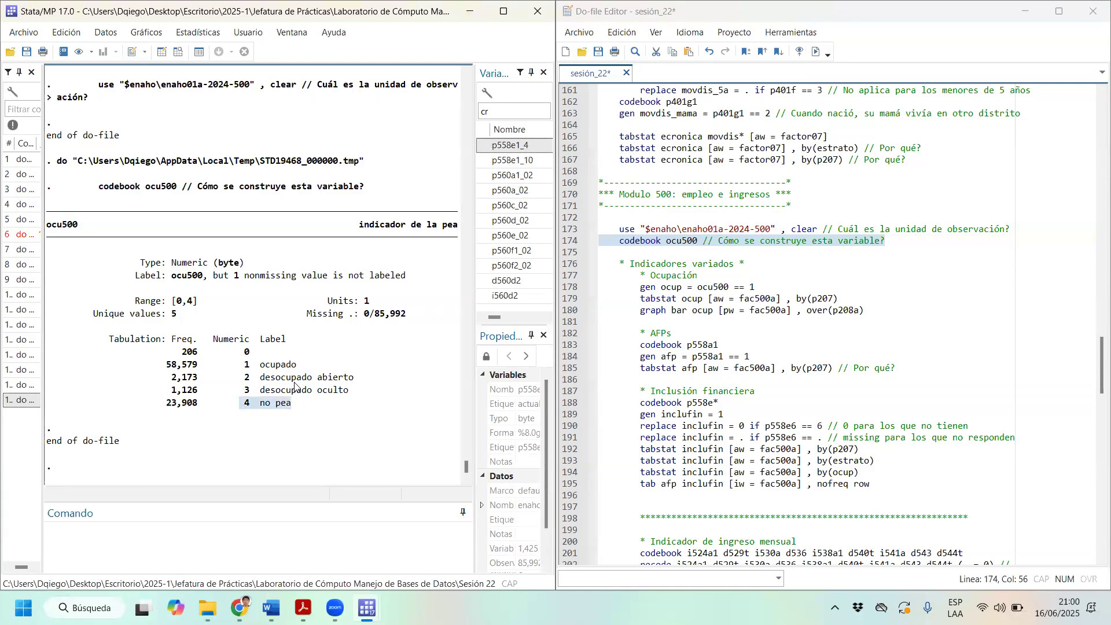
left_click_drag(300, 405, 225, 404)
left_click_drag(313, 402, 141, 414)
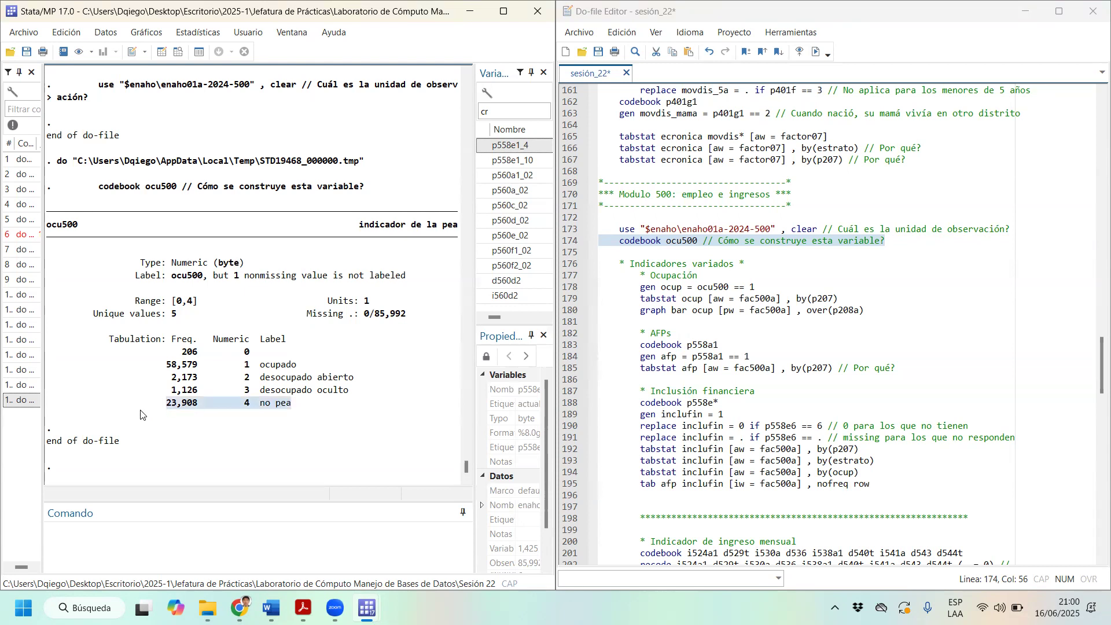
left_click(321, 418)
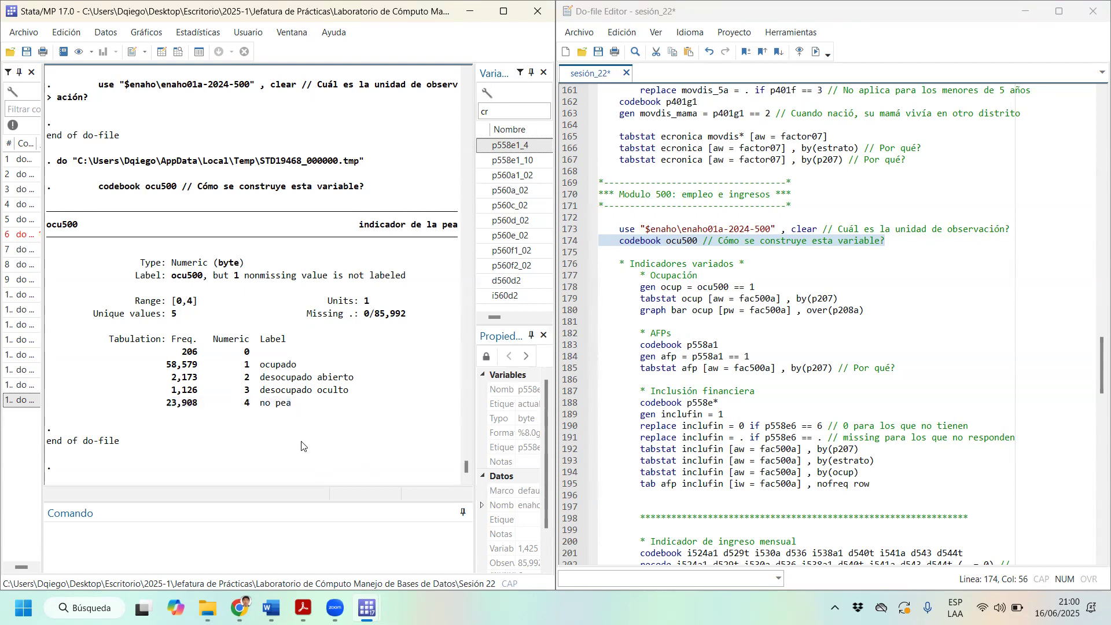
Examine the ocupado, desocupado abierto and desocupado oculto rows with their frequencies in the ocu500 tabulation
left_click_drag(312, 365, 166, 371)
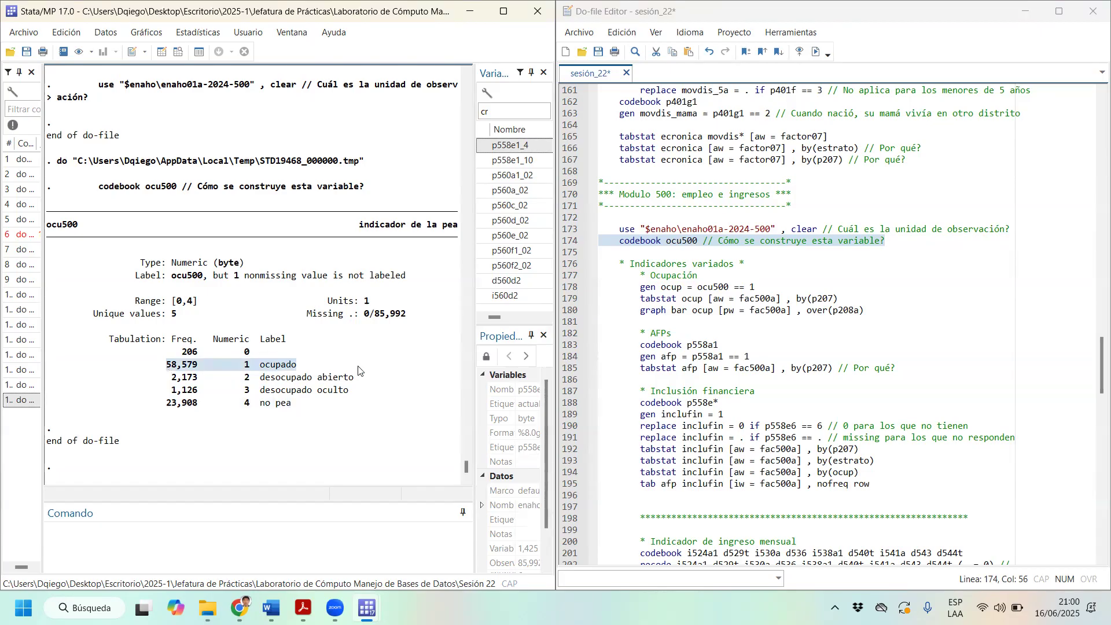
left_click(378, 376)
left_click_drag(304, 371, 165, 366)
left_click(181, 365)
left_click_drag(301, 368, 133, 372)
left_click_drag(359, 382, 220, 388)
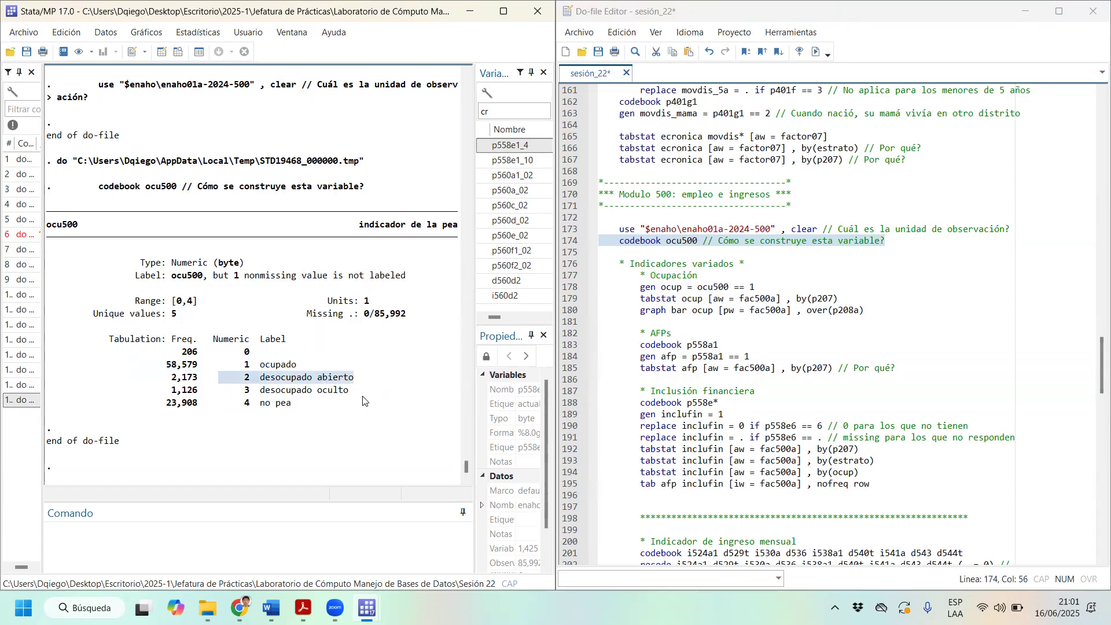
left_click_drag(362, 398, 333, 389)
left_click(347, 389)
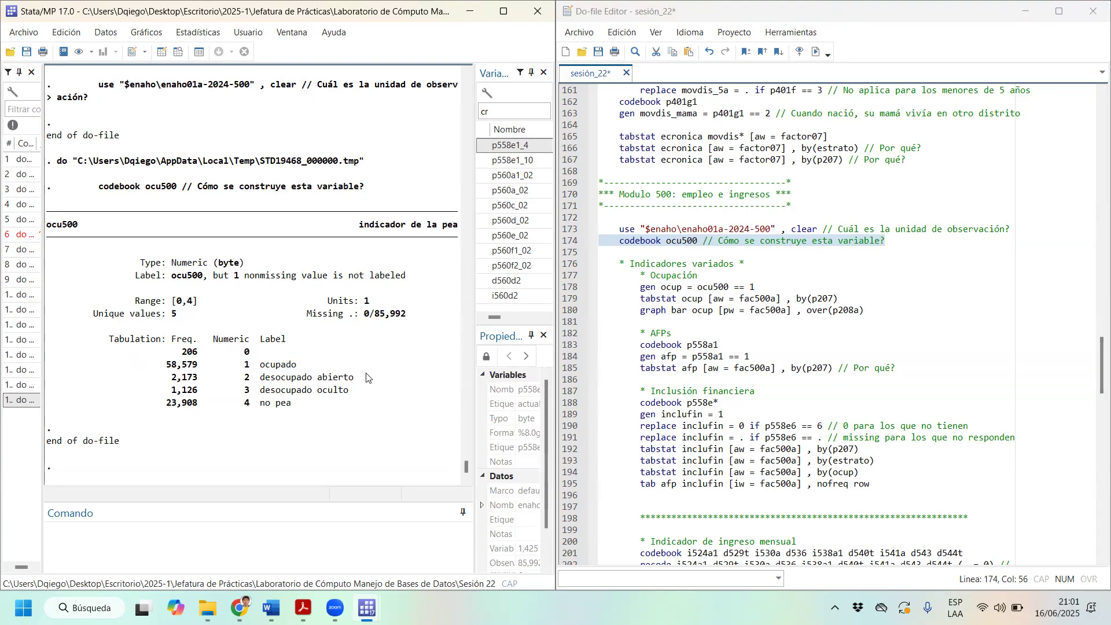
left_click_drag(364, 378, 143, 385)
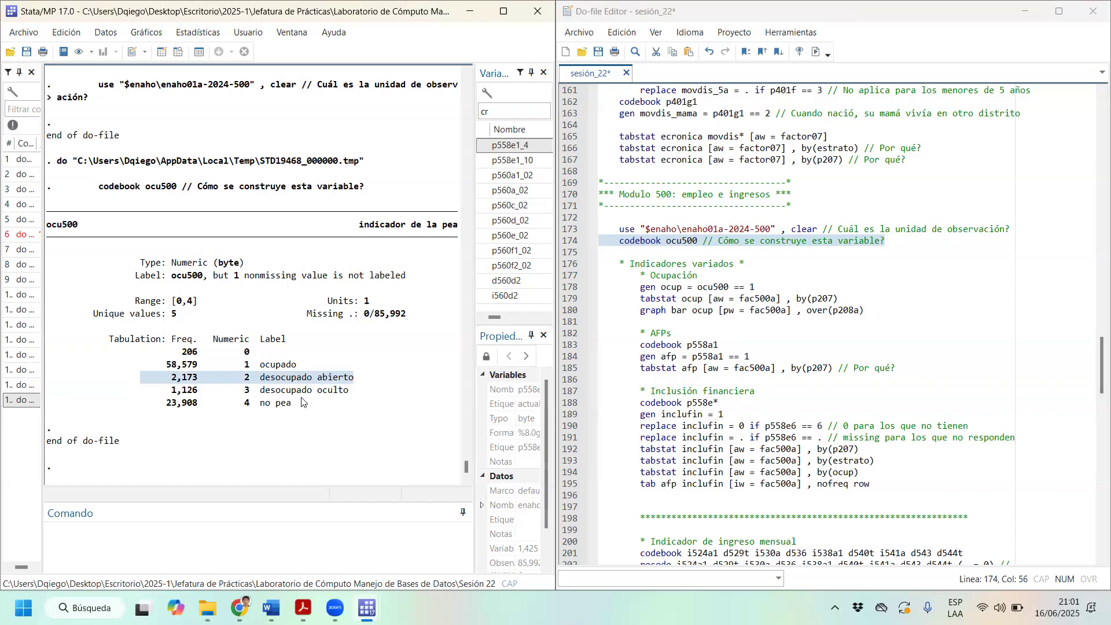
left_click_drag(362, 389, 156, 393)
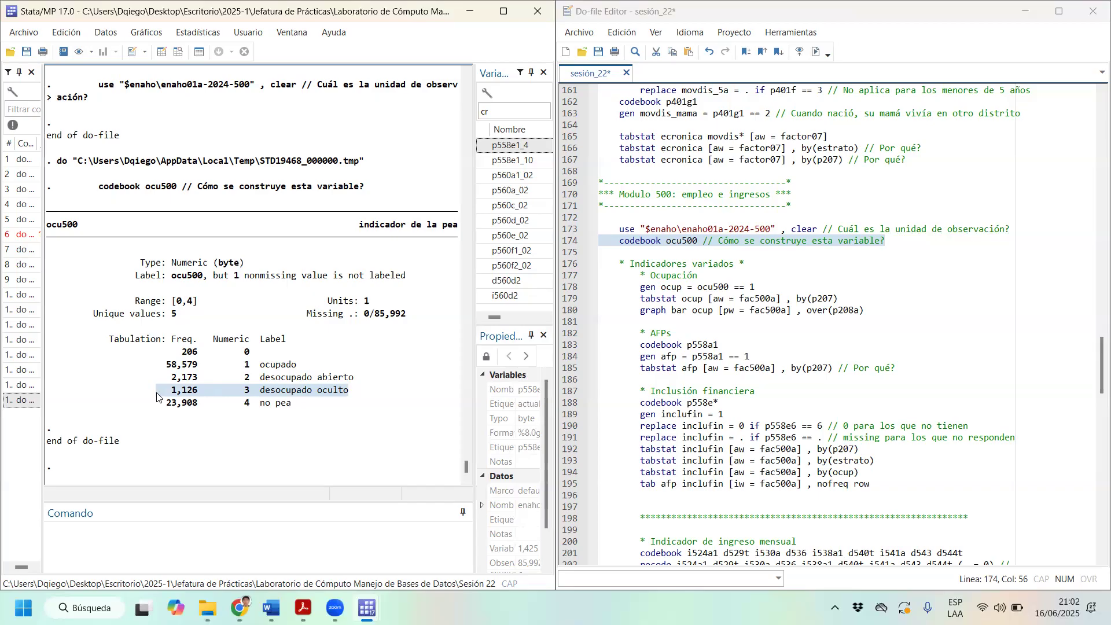
left_click_drag(361, 392, 171, 393)
Generate the ocup indicator as ocu500 == 1 and tabulate its fac500a-weighted mean by p207
left_click_drag(640, 288, 760, 291)
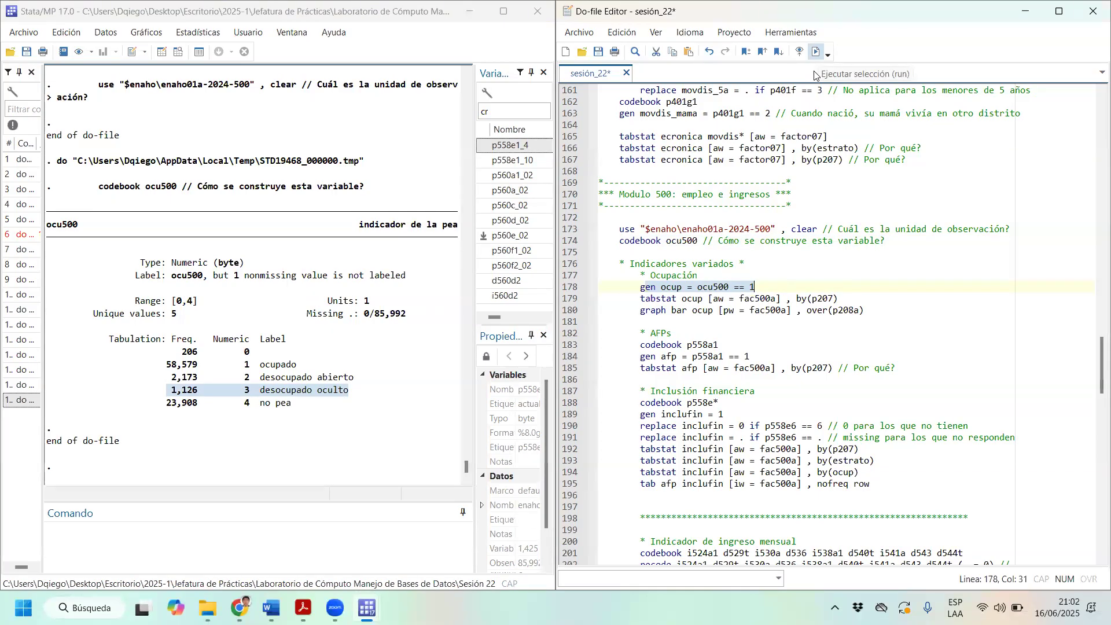
left_click(815, 53)
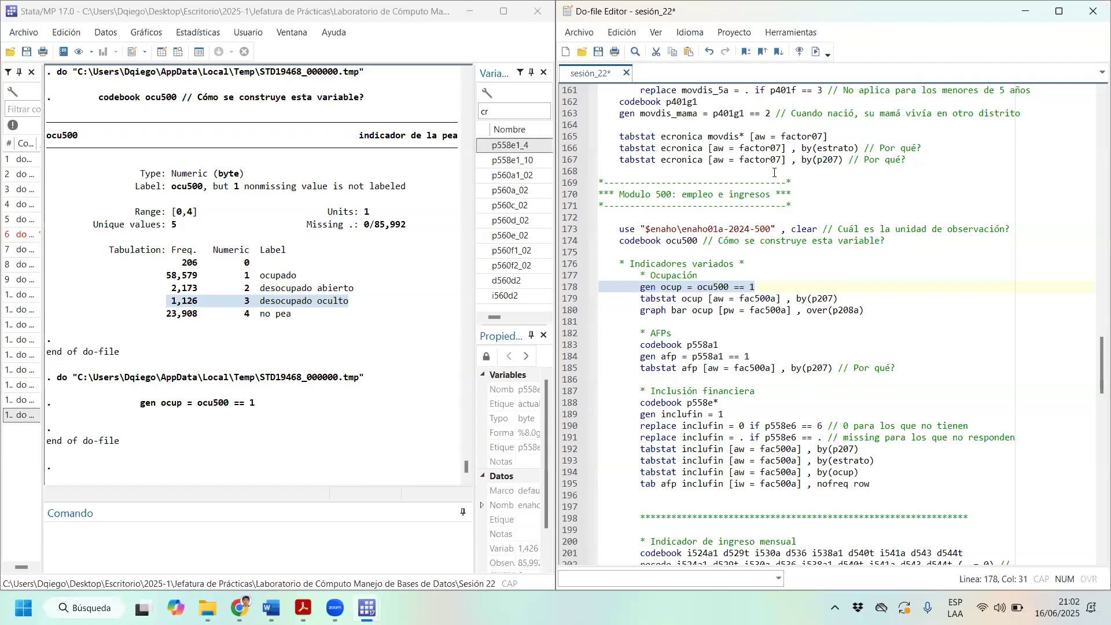
left_click_drag(667, 299, 790, 299)
left_click(816, 52)
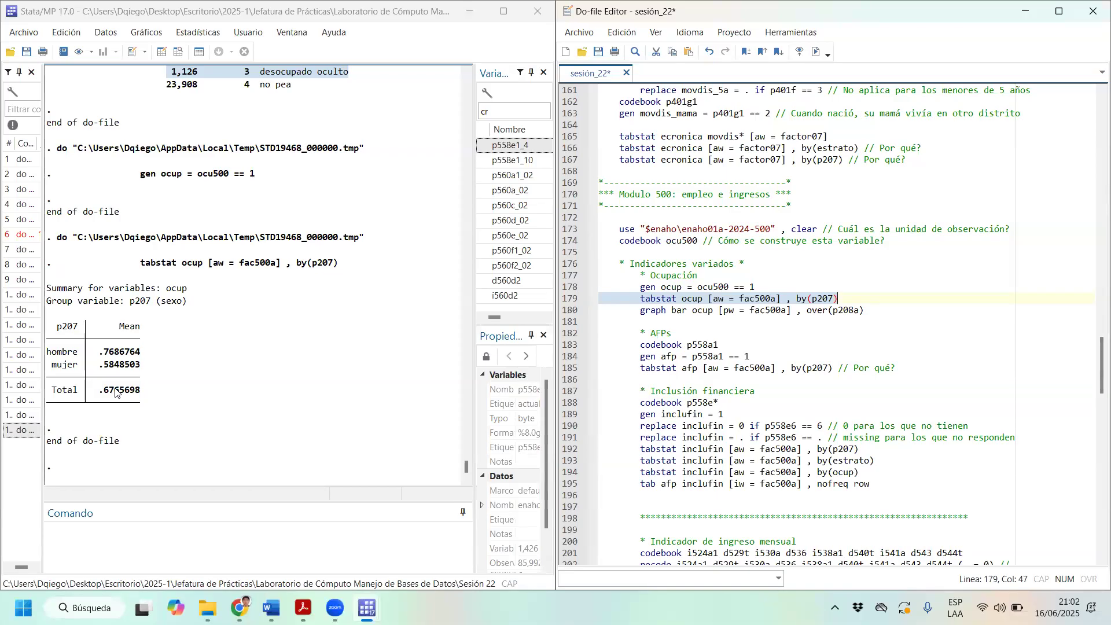
Examine the mean of ocup in the p207 table, highlighting the total, hombre and mujer rows
left_click_drag(152, 398, 33, 384)
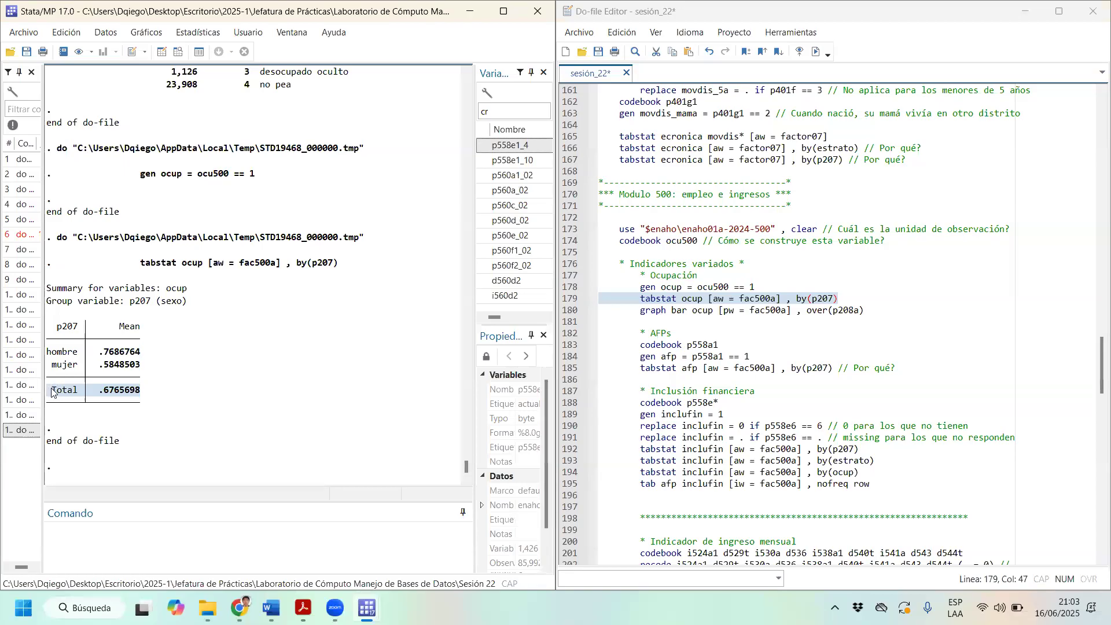
left_click_drag(142, 348, 54, 351)
left_click_drag(155, 368, 46, 361)
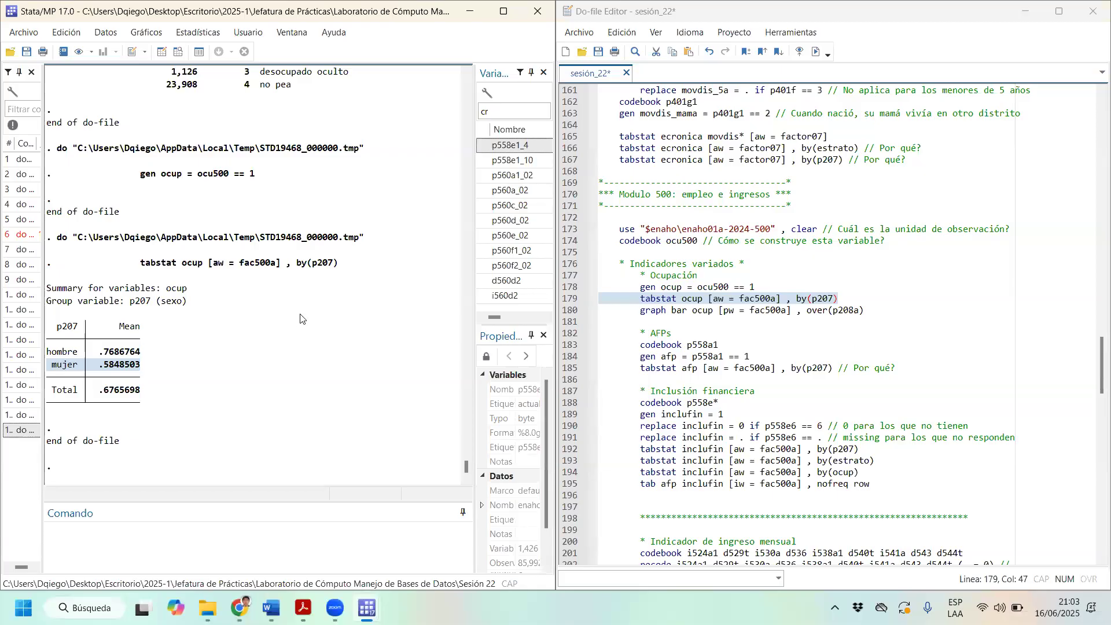
left_click_drag(163, 372, 47, 351)
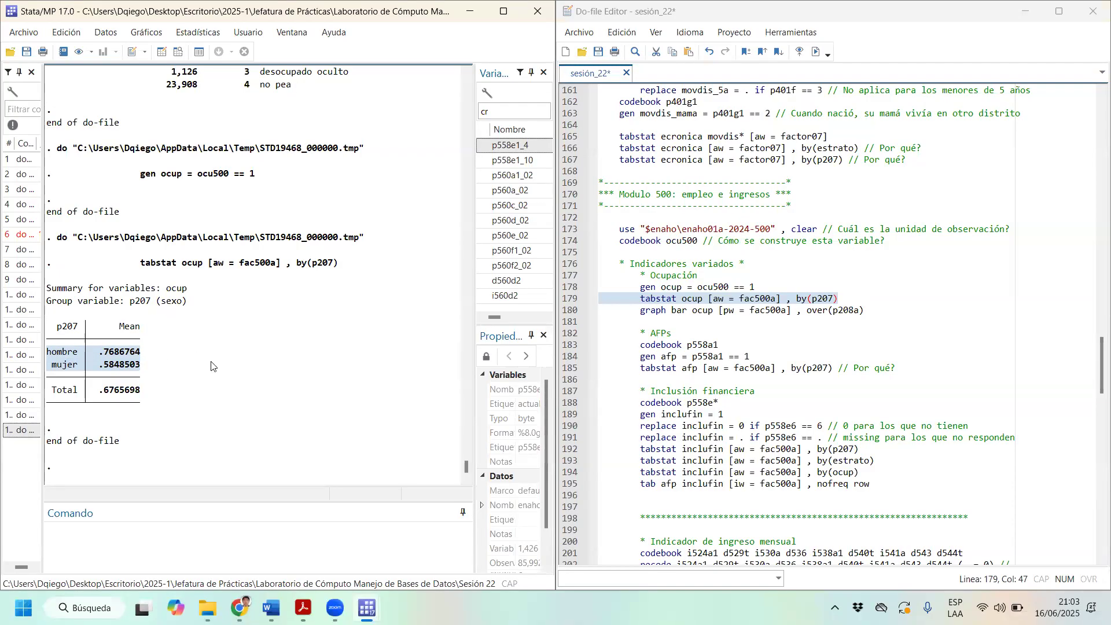
Plot a bar graph of mean ocup over age p208a with fac500a weights, then close the graph window
left_click(850, 313)
left_click_drag(865, 311, 729, 311)
left_click(817, 52)
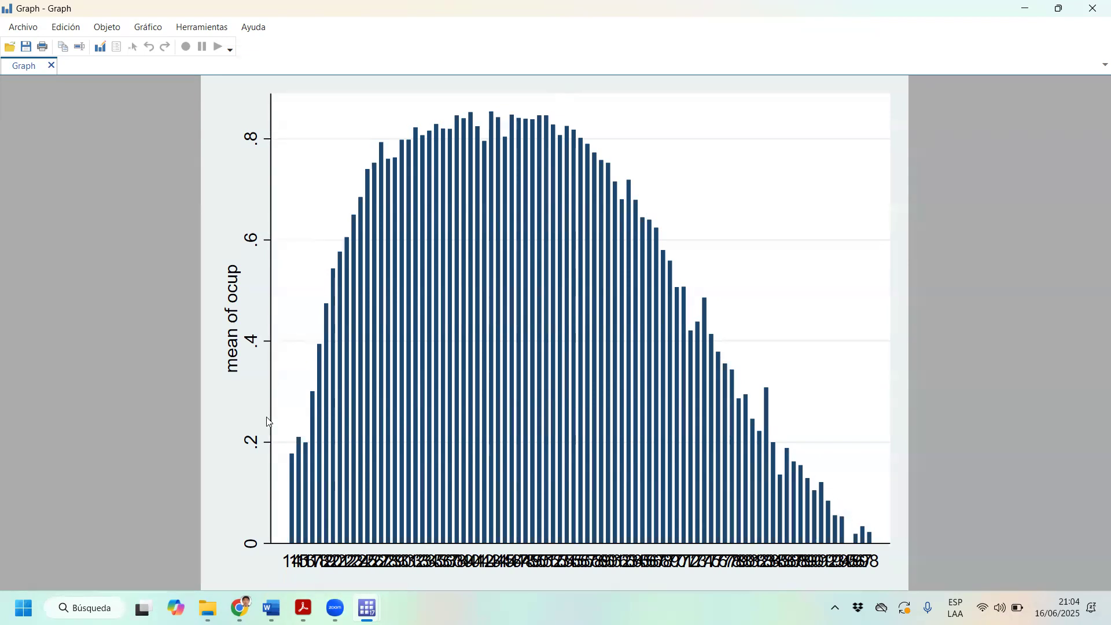
left_click(1093, 5)
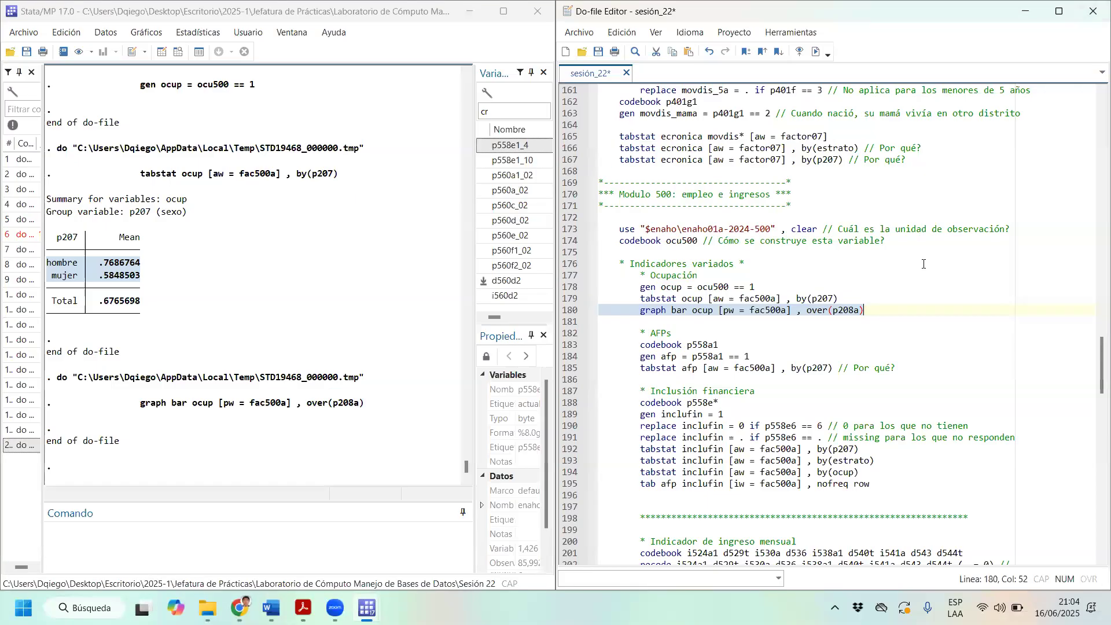
Run the codebook for p558a1 and highlight its pase and sistema privado de pensiones (afp) categories
scroll(696, 281, "down", 2)
left_click_drag(687, 276, 713, 276)
left_click(821, 55)
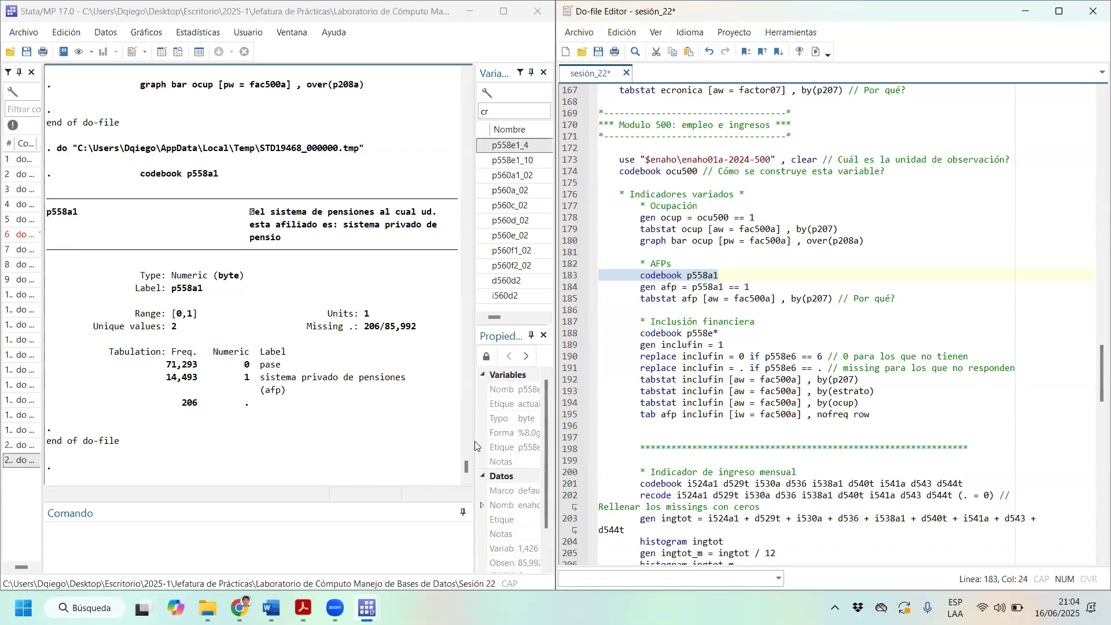
left_click_drag(239, 365, 312, 368)
left_click_drag(243, 375, 290, 390)
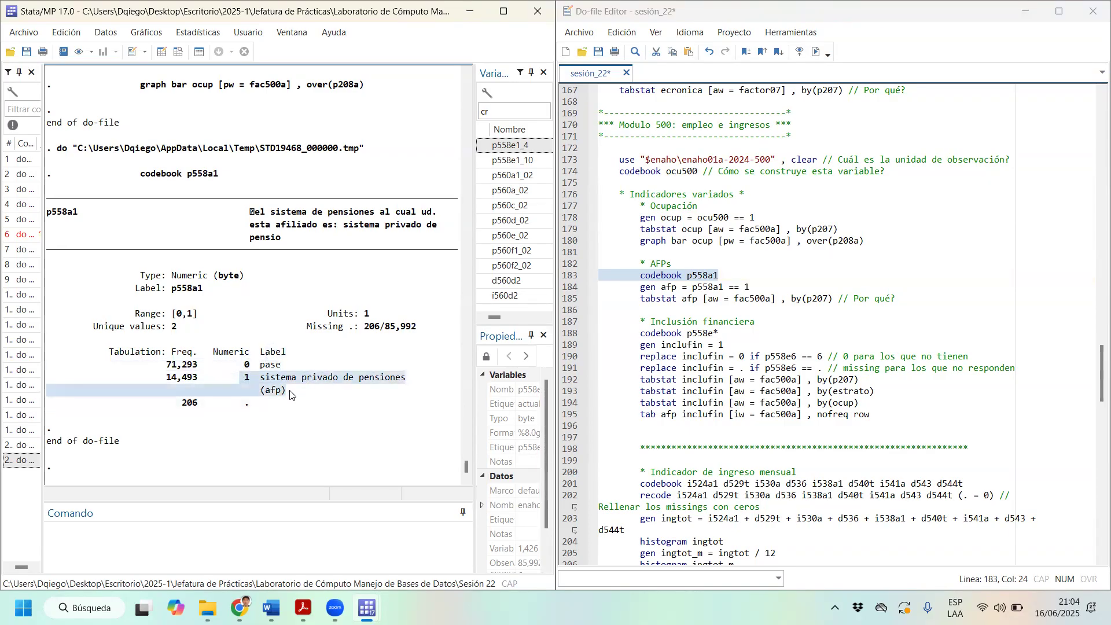
Generate the afp indicator as p558a1 == 1 and tabulate its fac500a-weighted mean by p207
left_click_drag(660, 287, 722, 290)
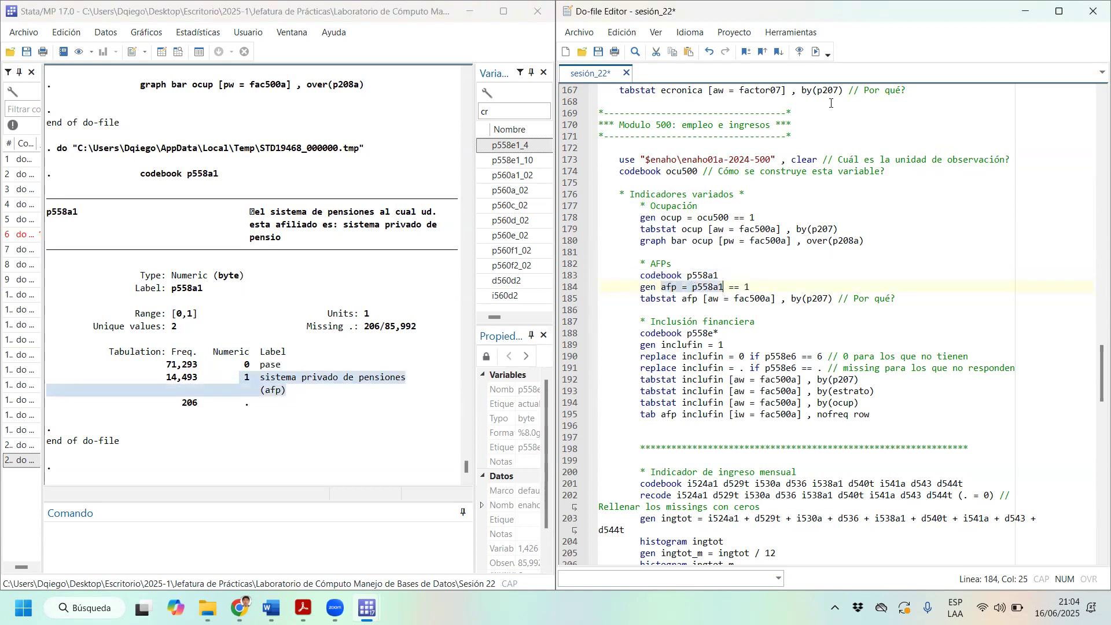
left_click(820, 61)
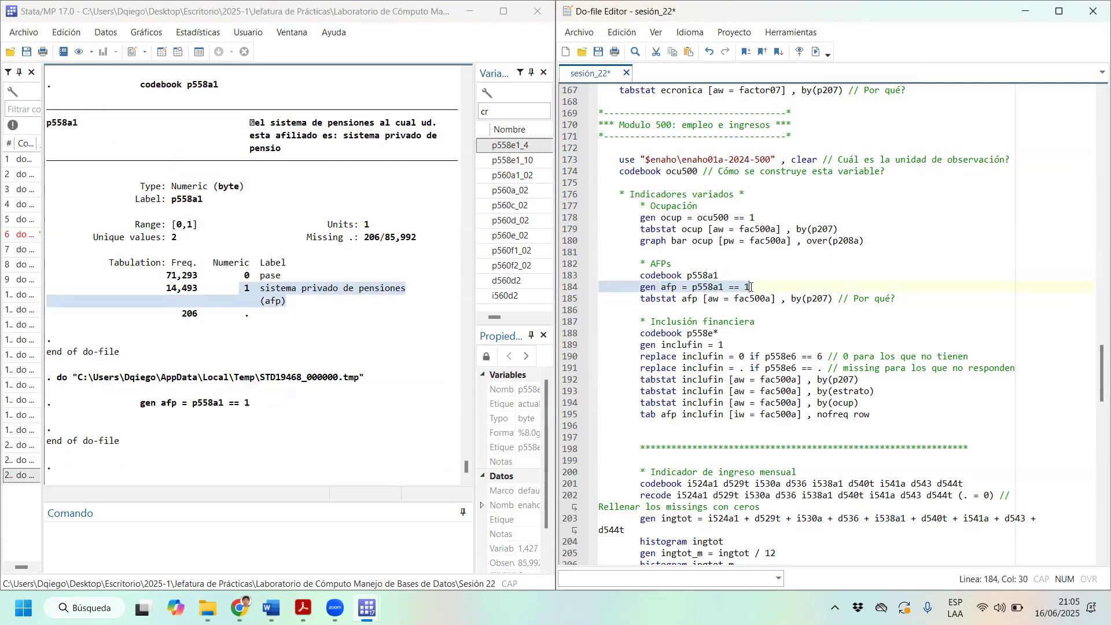
left_click_drag(683, 300, 760, 299)
left_click(816, 52)
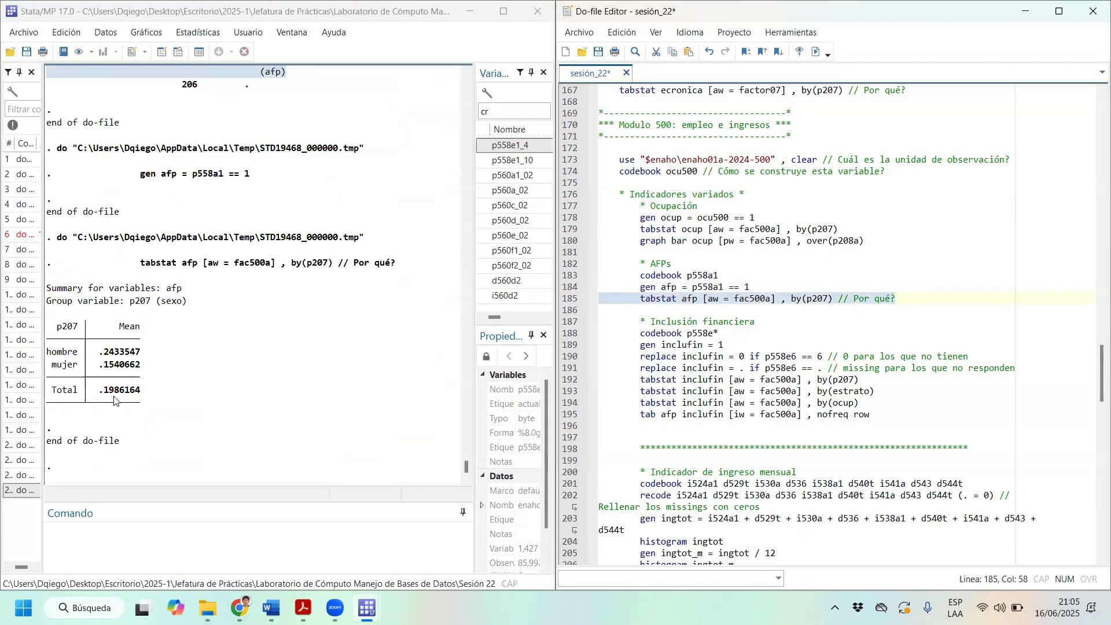
Examine the mean of afp by sex, highlighting the total, hombre and mujer rows of the table
left_click_drag(135, 397, 46, 393)
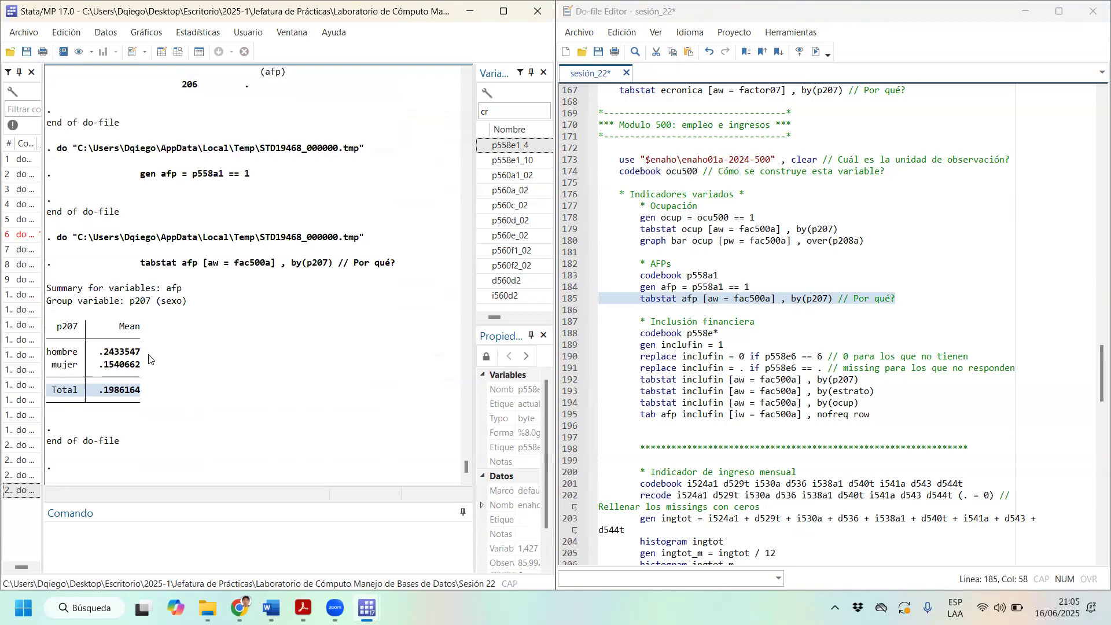
left_click_drag(140, 351, 42, 342)
left_click(92, 363)
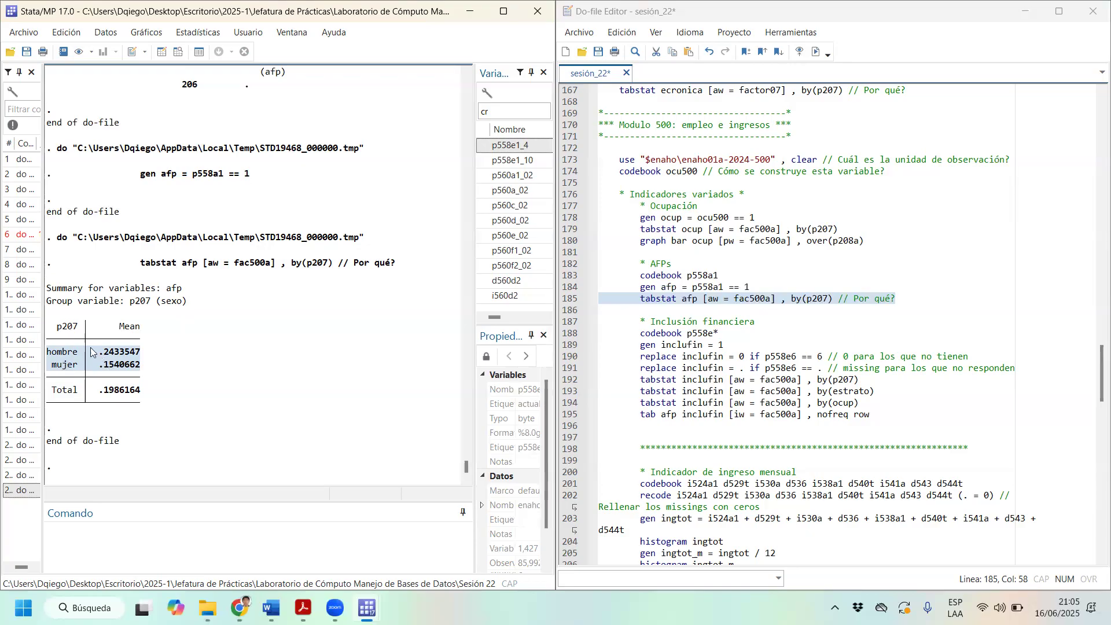
left_click_drag(63, 372, 139, 368)
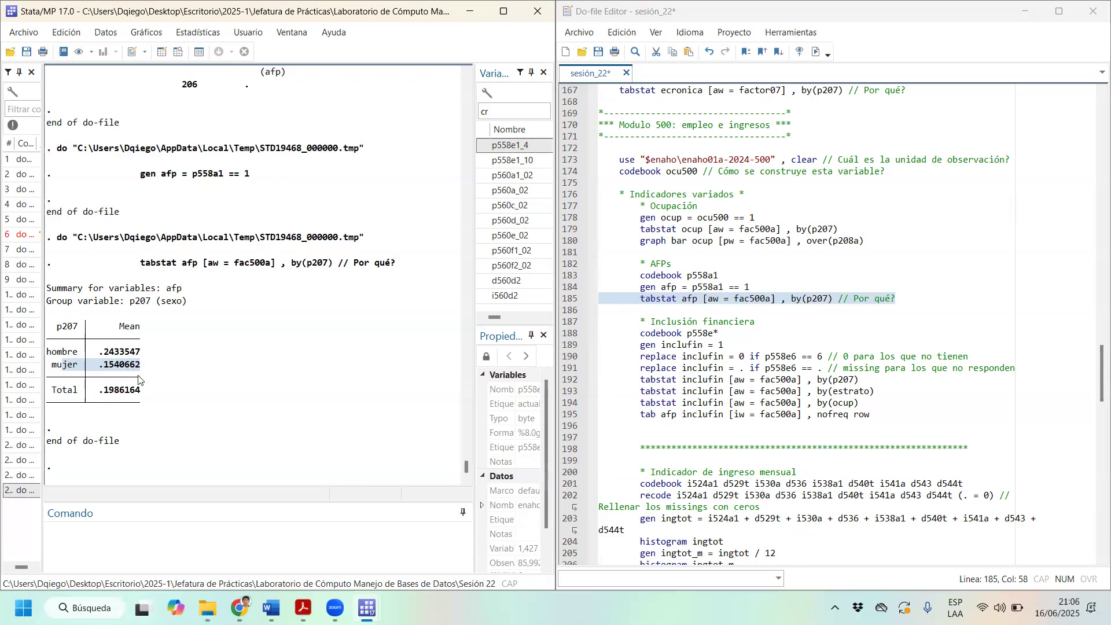
Run the codebook for all p558e* financial inclusion variables
left_click_drag(686, 333, 719, 333)
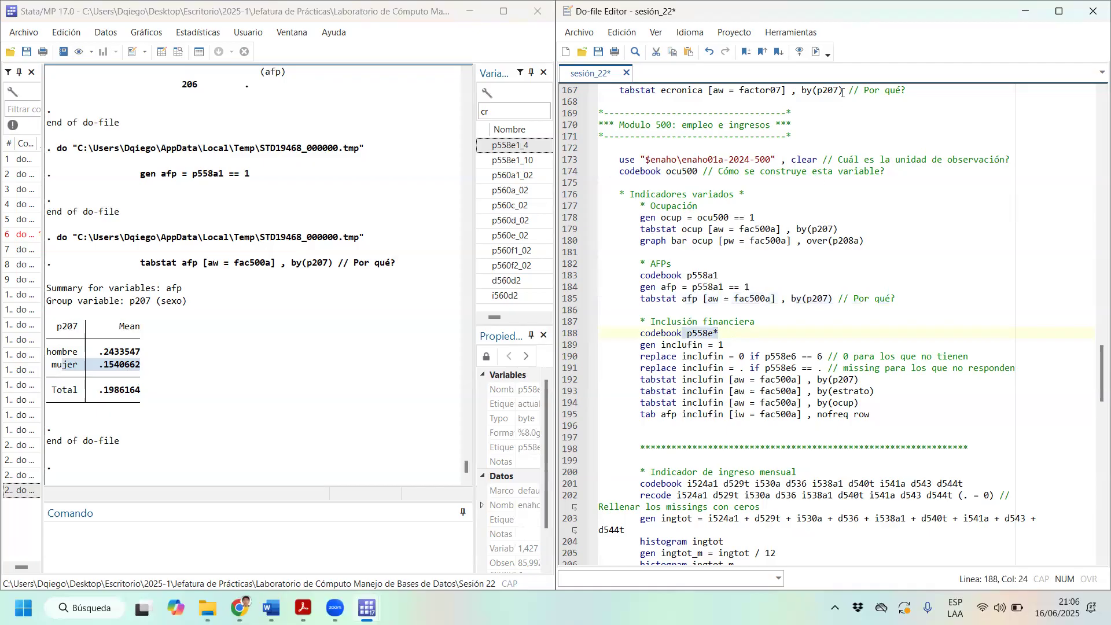
left_click(822, 60)
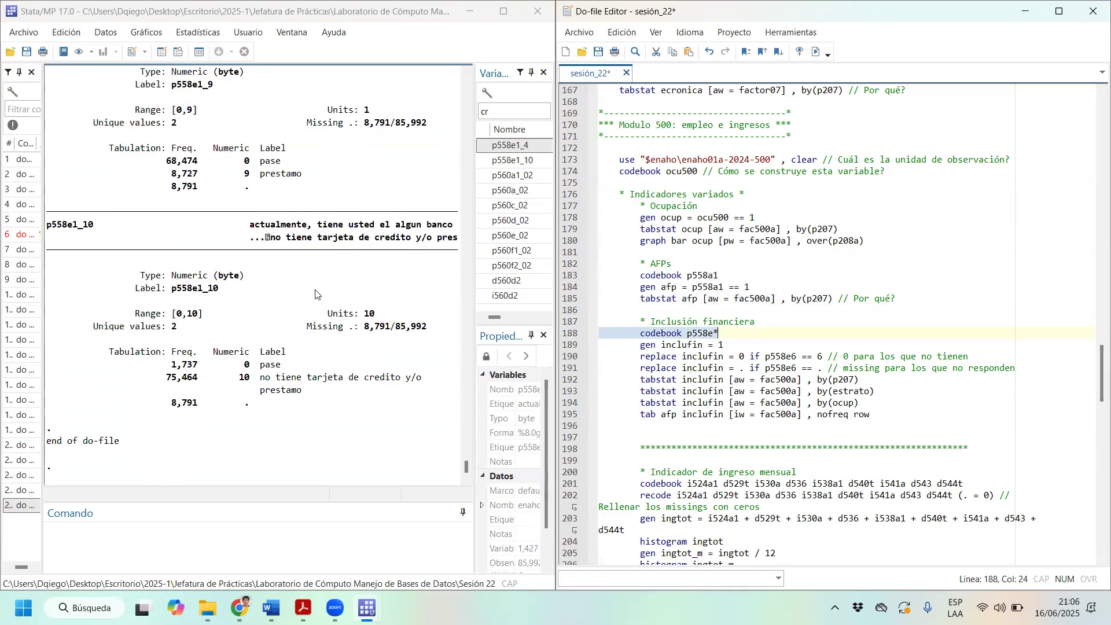
scroll(316, 294, "up", 15)
scroll(292, 299, "up", 15)
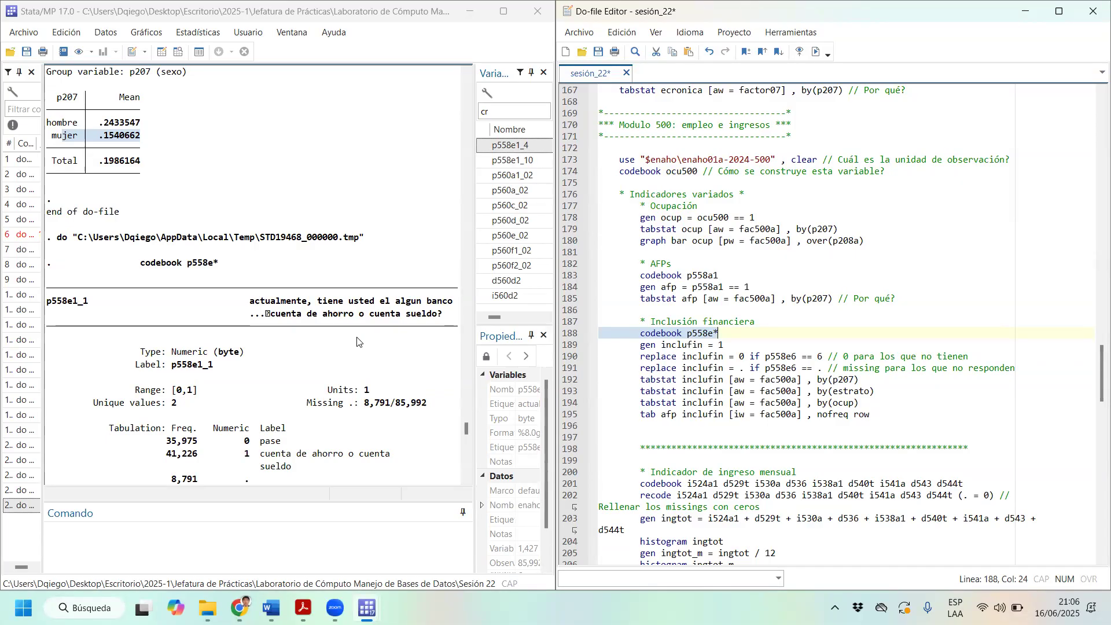
Examine the codebook entries p558e1_1 to p558e1_4, highlighting the savings account, fixed-term account, current account and credit card labels
left_click_drag(271, 313, 447, 316)
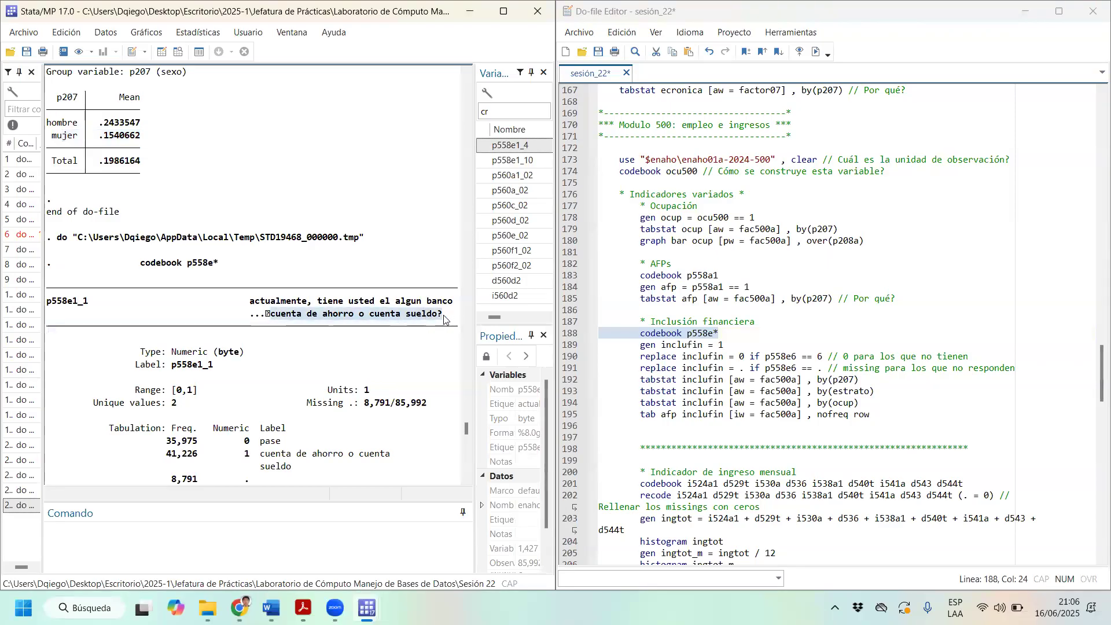
scroll(449, 317, "down", 7)
left_click_drag(339, 255, 429, 257)
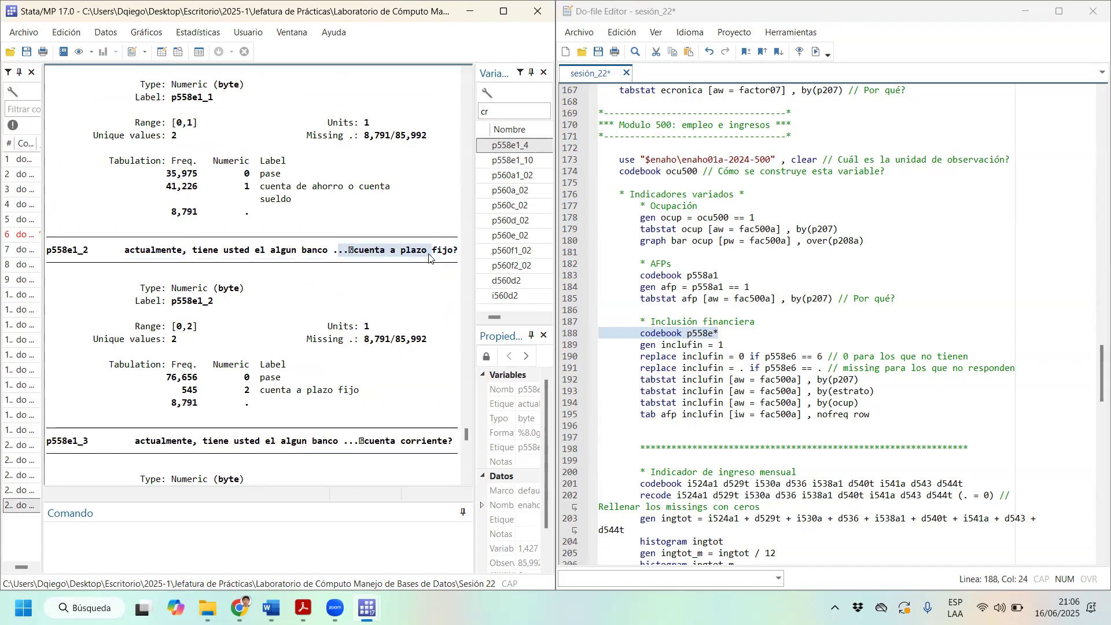
scroll(426, 272, "down", 3)
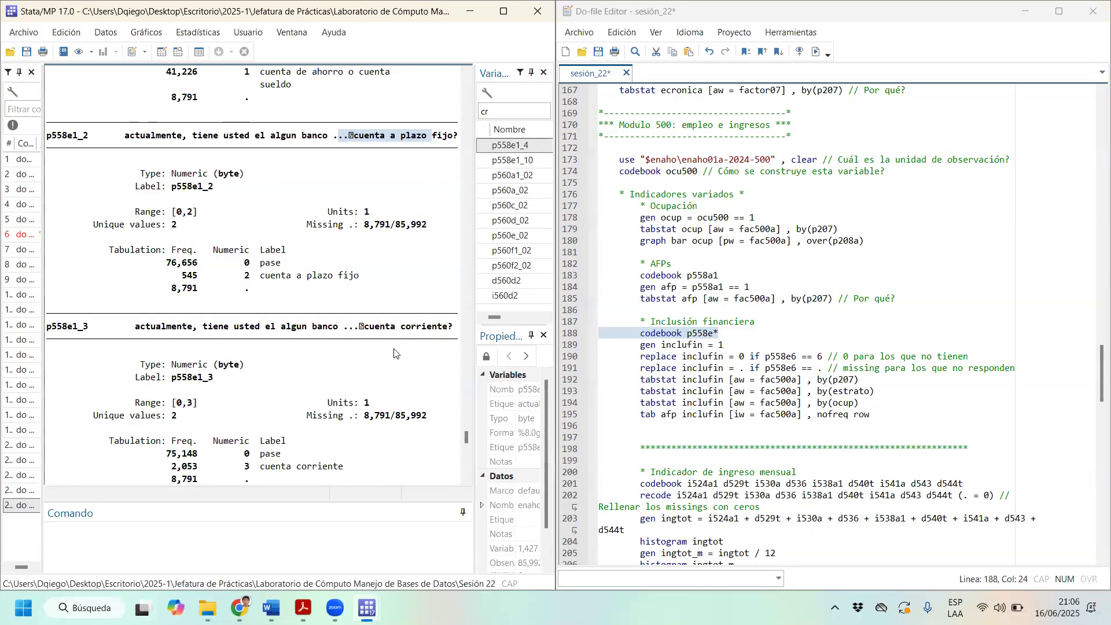
left_click_drag(366, 325, 411, 325)
scroll(412, 326, "down", 7)
scroll(412, 328, "up", 3)
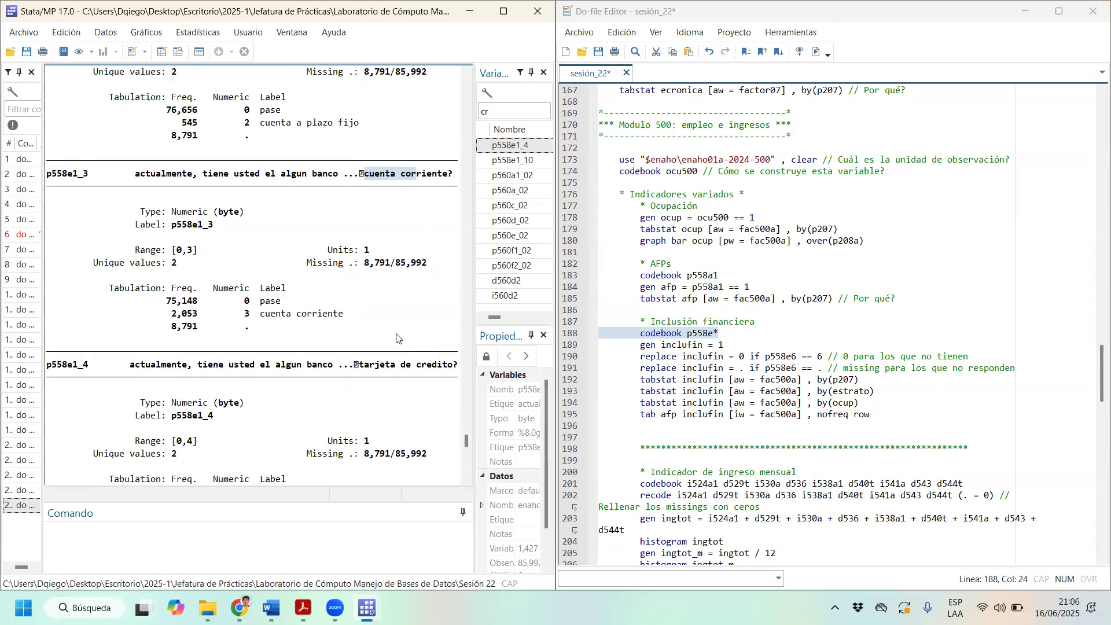
left_click_drag(355, 366, 407, 366)
scroll(376, 356, "down", 5)
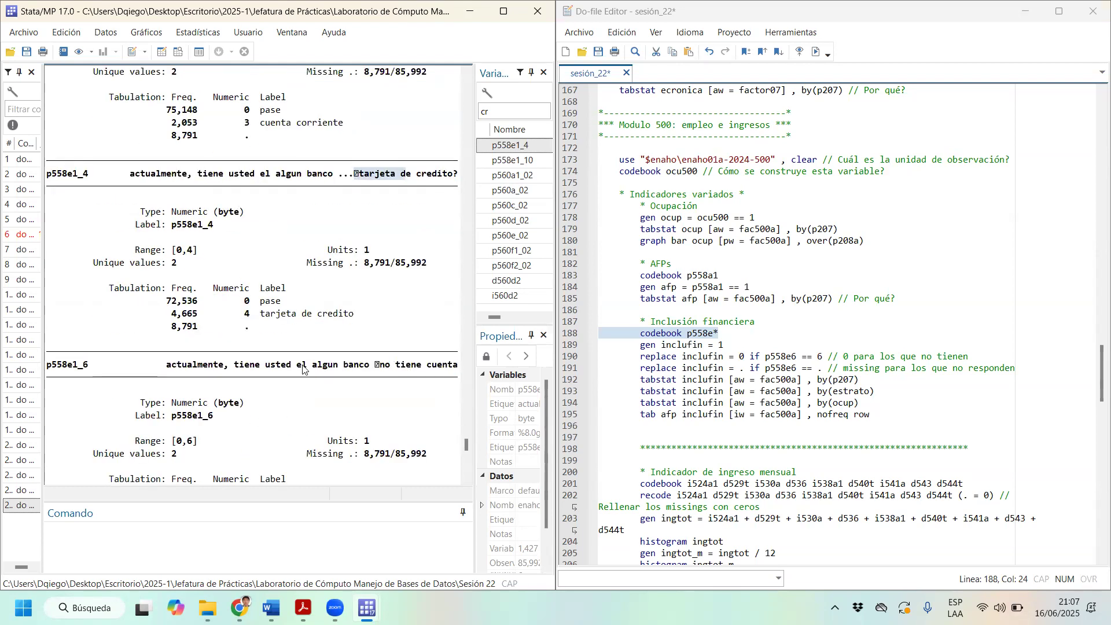
Examine the codebook entries p558e1_6 to p558e1_10, highlighting the no-account, CTS account, digital wallet, loan and no-credit-card labels
left_click_drag(237, 366, 429, 367)
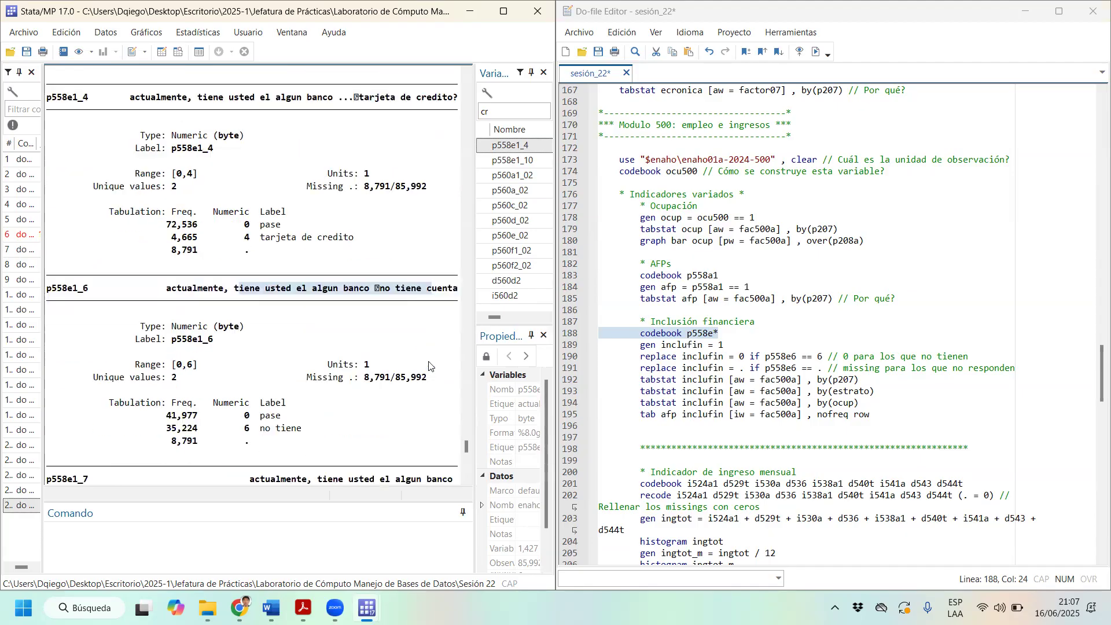
scroll(428, 301, "down", 4)
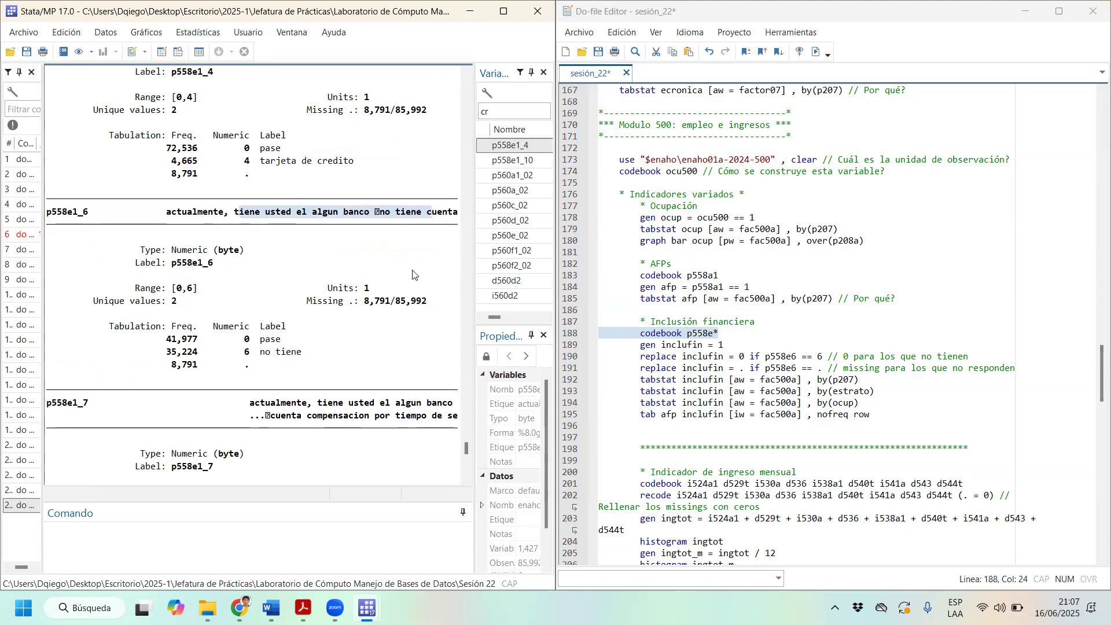
scroll(414, 275, "down", 3)
left_click_drag(282, 302, 422, 309)
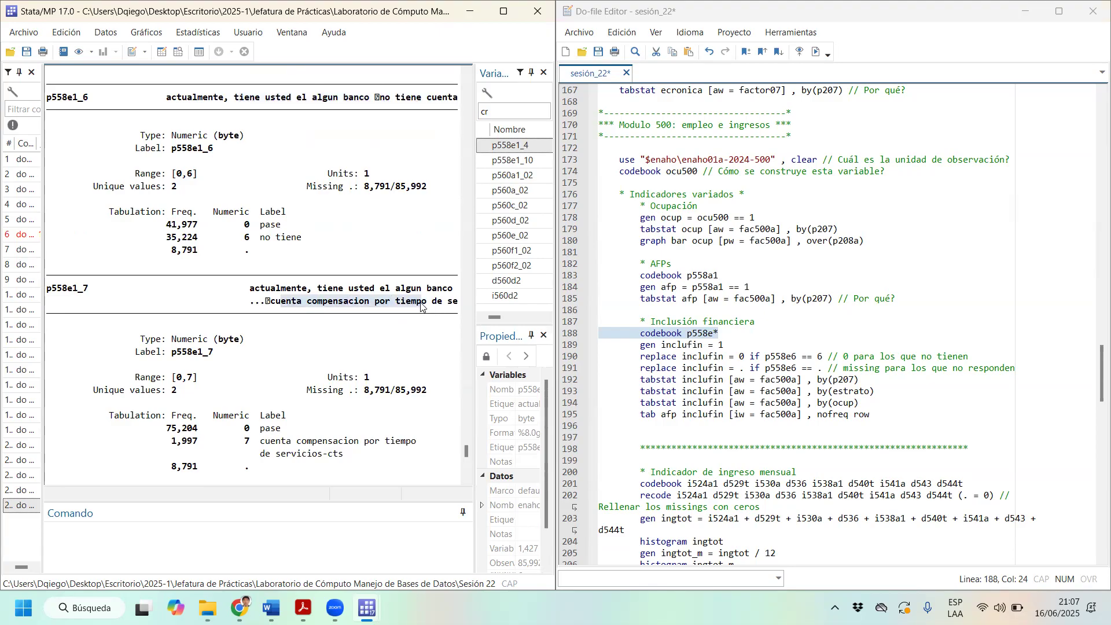
scroll(422, 304, "down", 7)
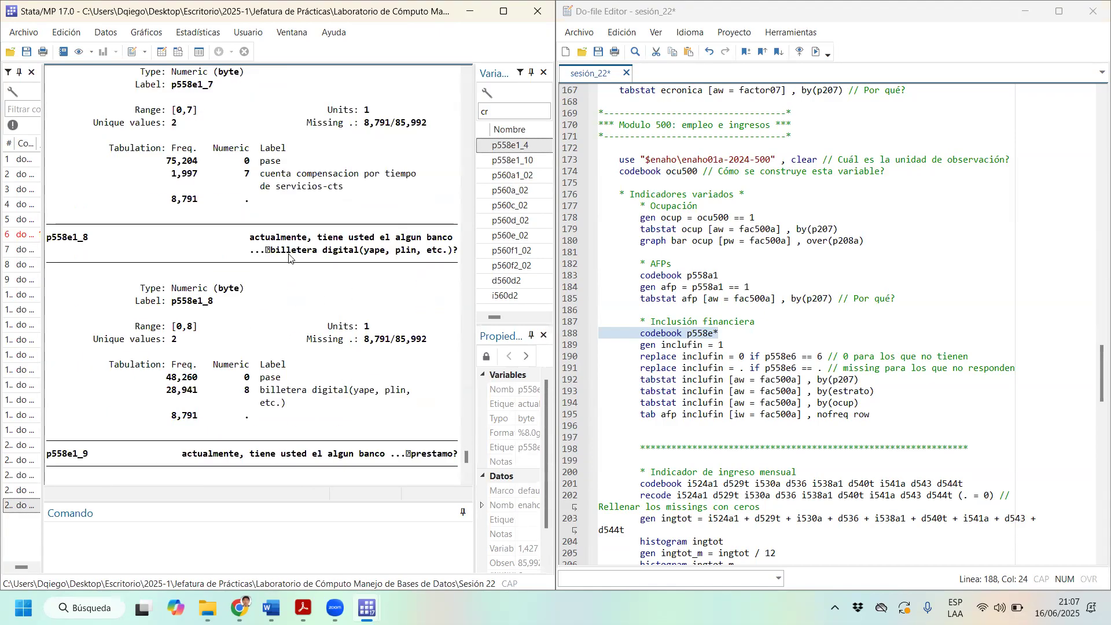
left_click_drag(273, 253, 436, 265)
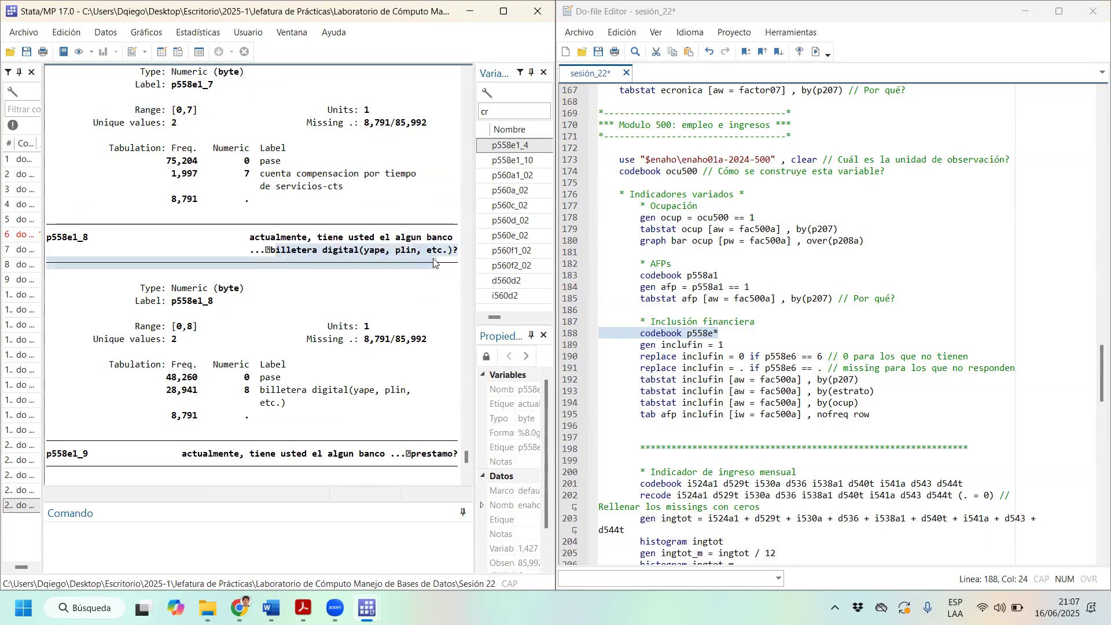
scroll(437, 265, "down", 3)
scroll(371, 382, "down", 1)
left_click_drag(328, 300, 426, 314)
scroll(422, 316, "down", 4)
scroll(411, 363, "down", 1)
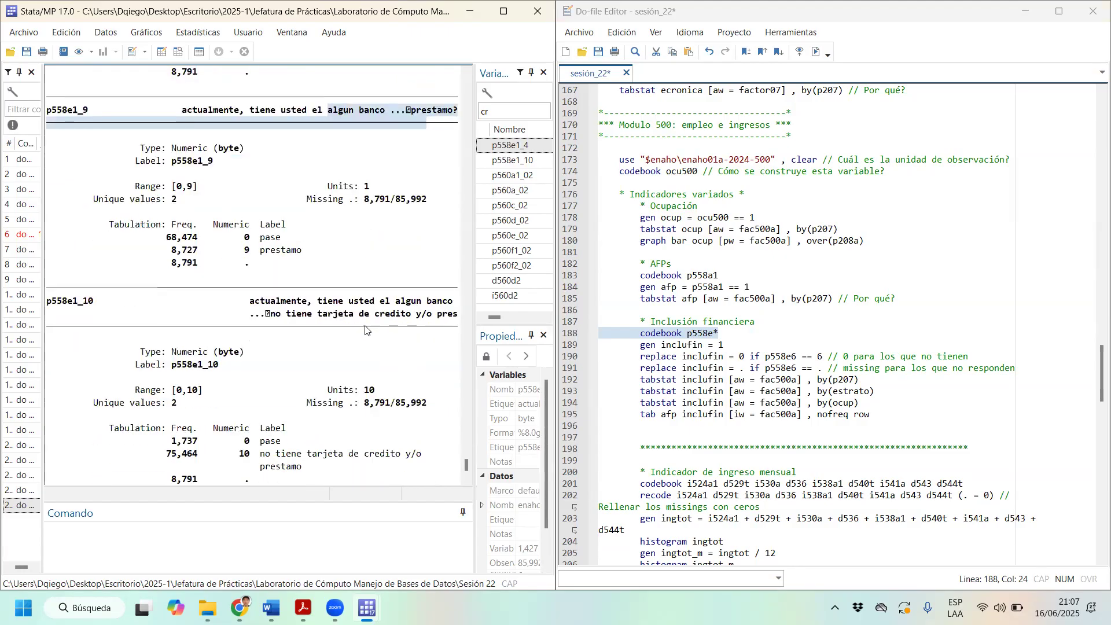
left_click_drag(355, 315, 403, 314)
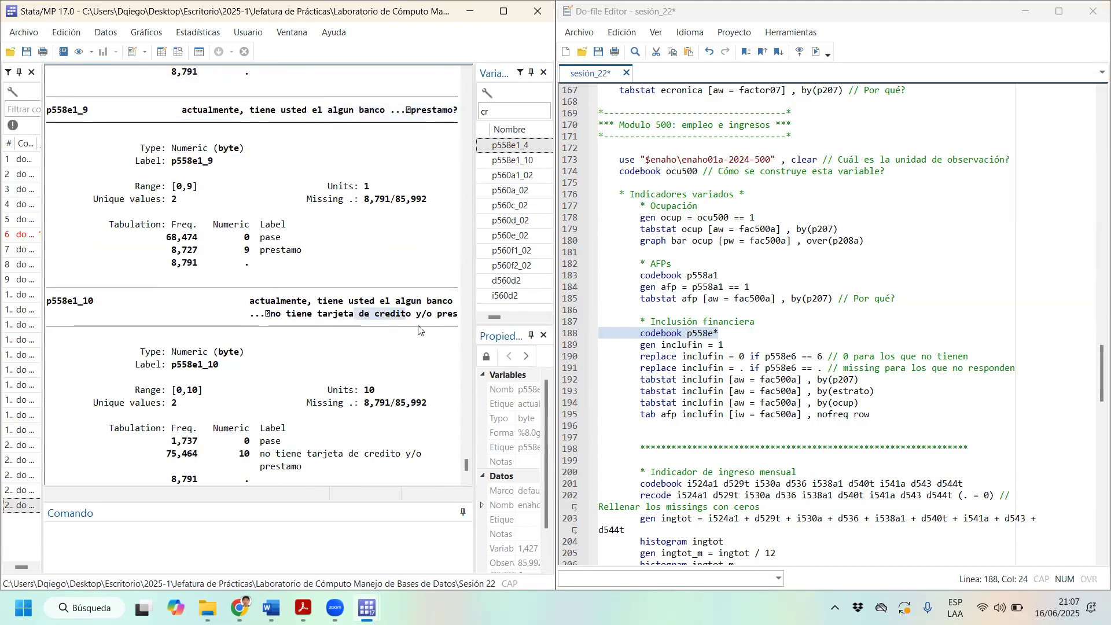
Review the p558e1 codebook entries again and highlight the p558e1_8 digital wallet question (yape, plin, etc.)
scroll(399, 313, "up", 7)
scroll(392, 313, "up", 20)
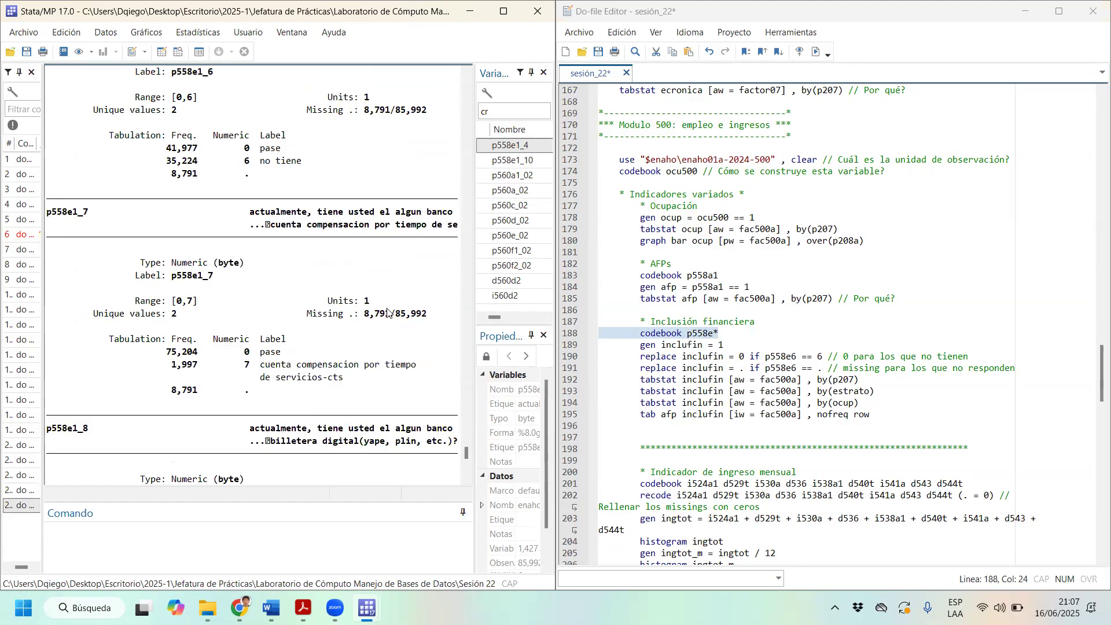
scroll(373, 298, "up", 2)
scroll(372, 297, "down", 15)
scroll(373, 295, "up", 12)
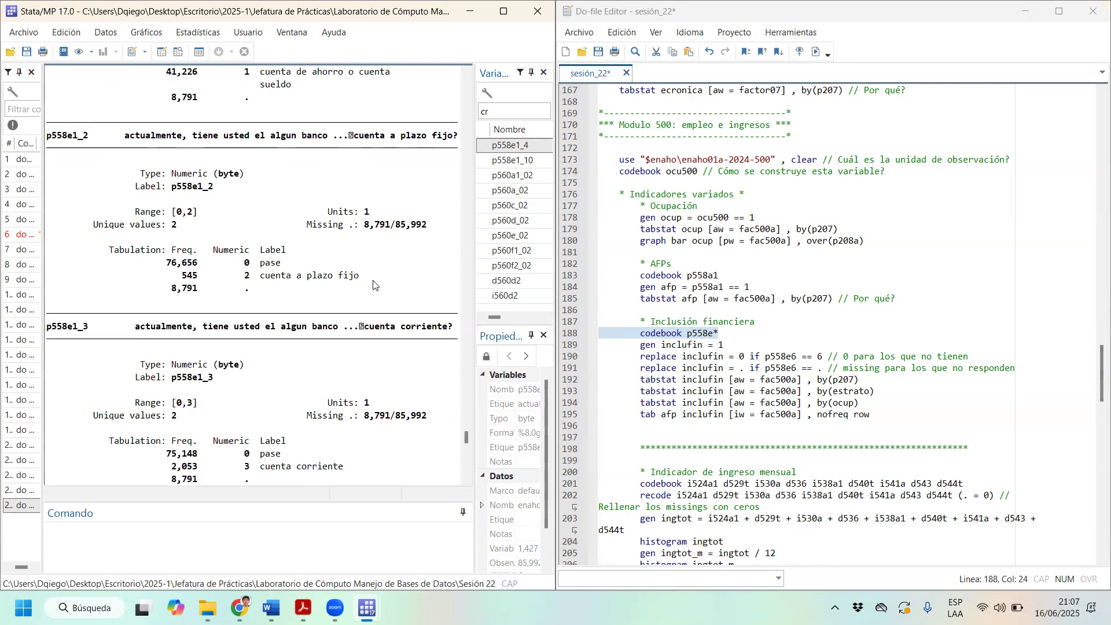
scroll(380, 294, "down", 20)
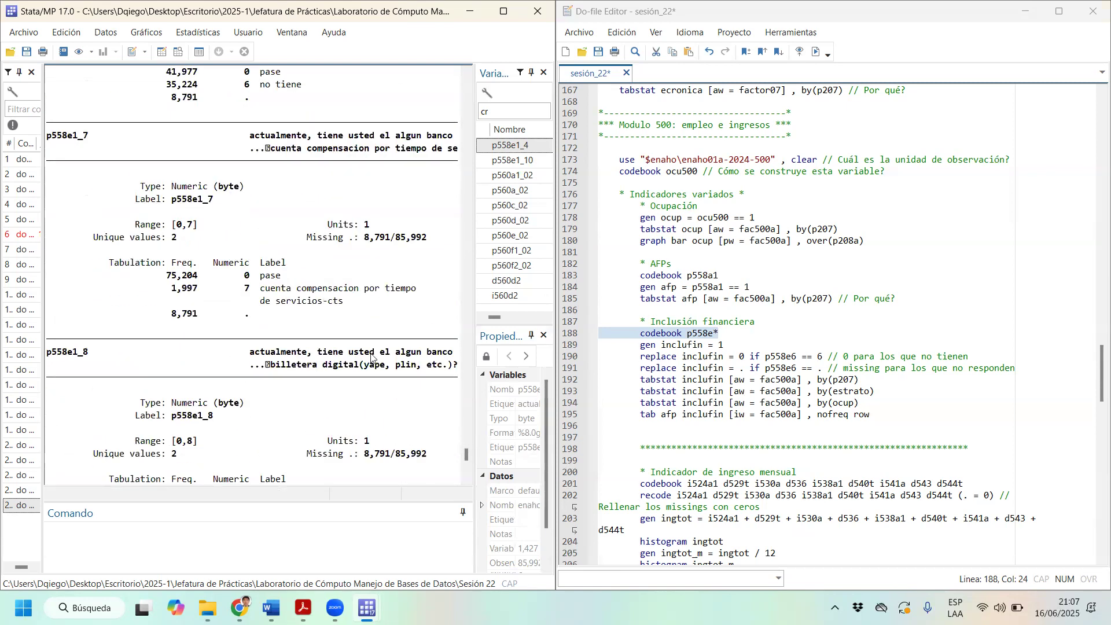
left_click_drag(261, 341, 456, 366)
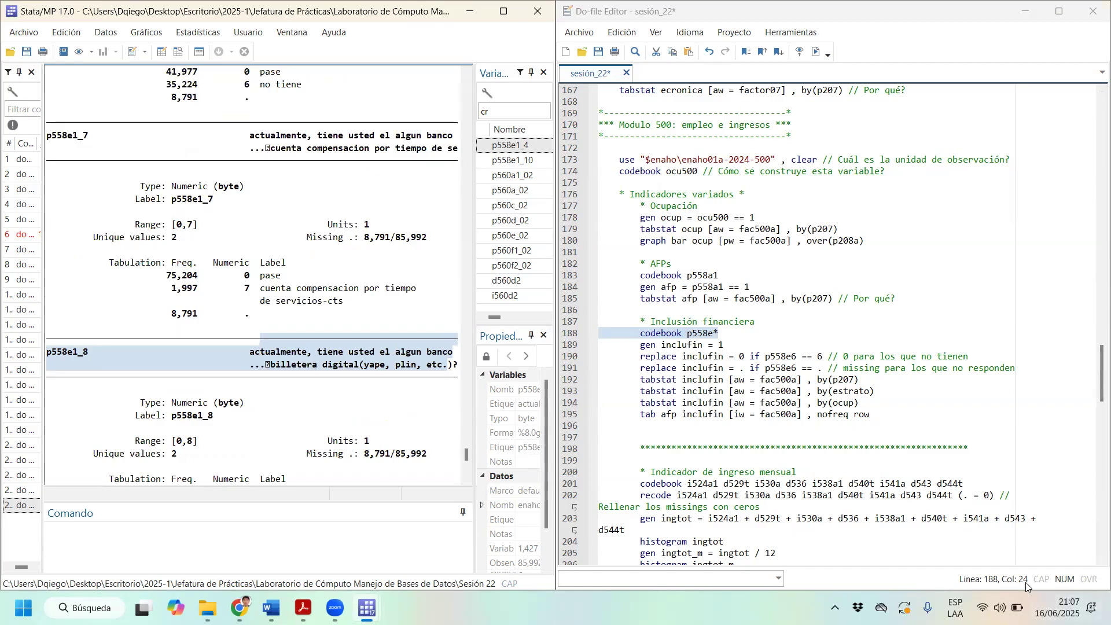
Generate the financial inclusion variable inclufin with the value 1 for all observations
mouse_move(1013, 591)
scroll(339, 356, "up", 5)
scroll(339, 355, "up", 20)
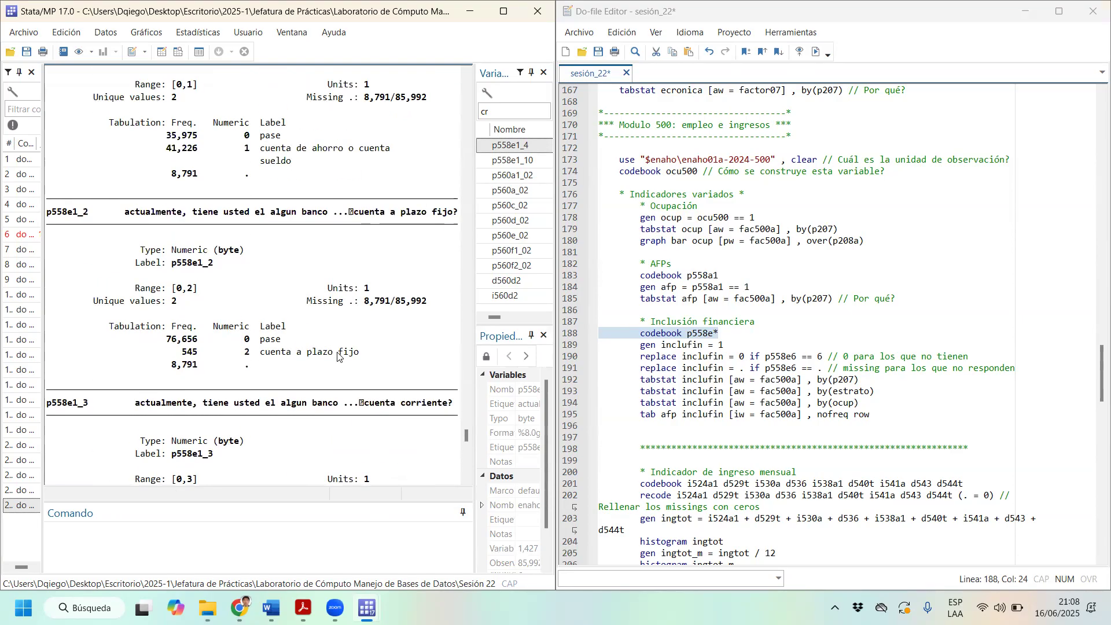
scroll(338, 357, "down", 3)
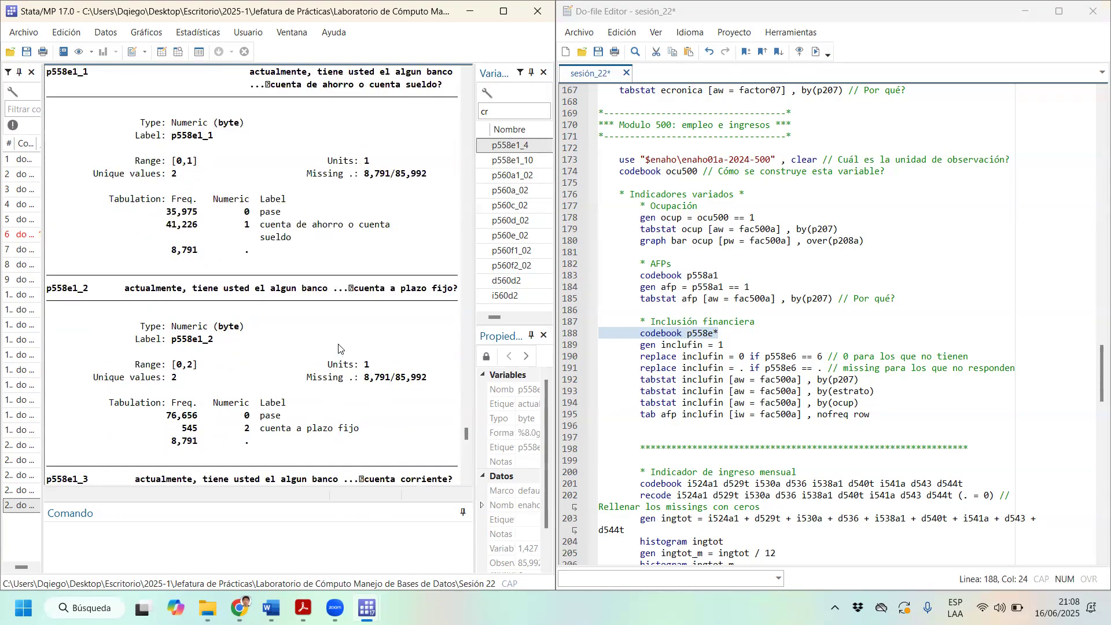
left_click_drag(661, 344, 724, 343)
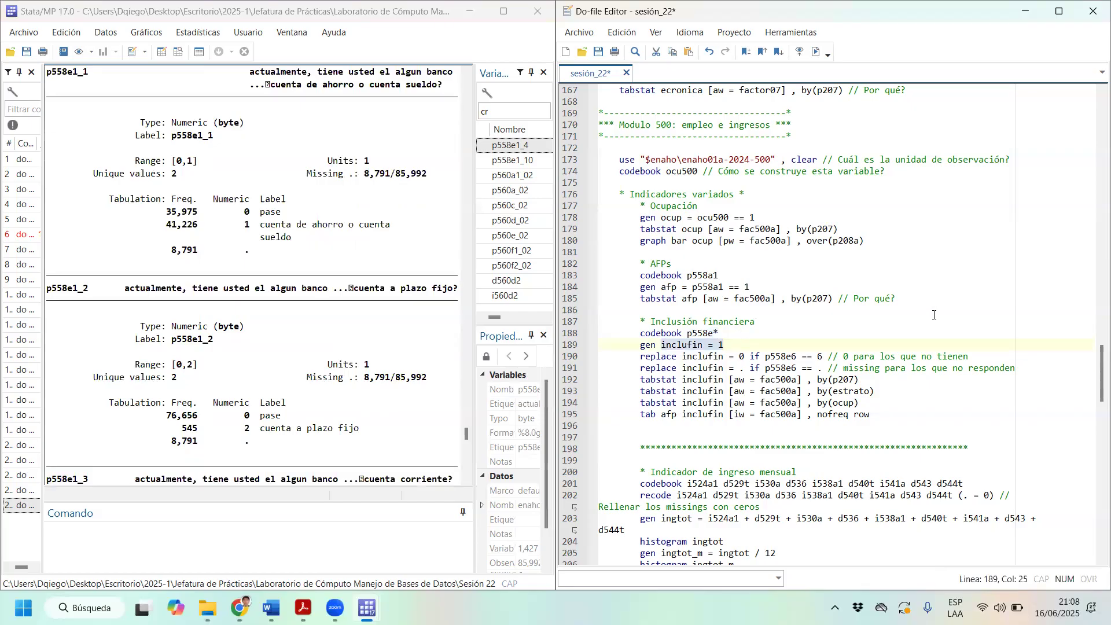
key("ctrl+d")
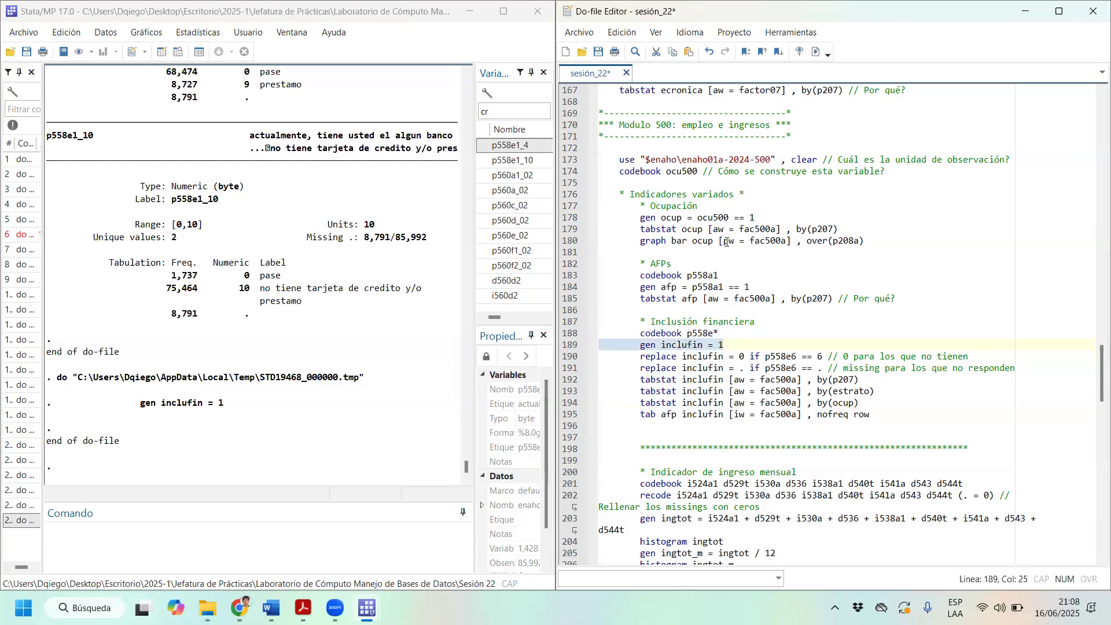
Try to run the two replace lines that recode inclufin to 0 and missing using p558e6
left_click_drag(711, 355, 798, 367)
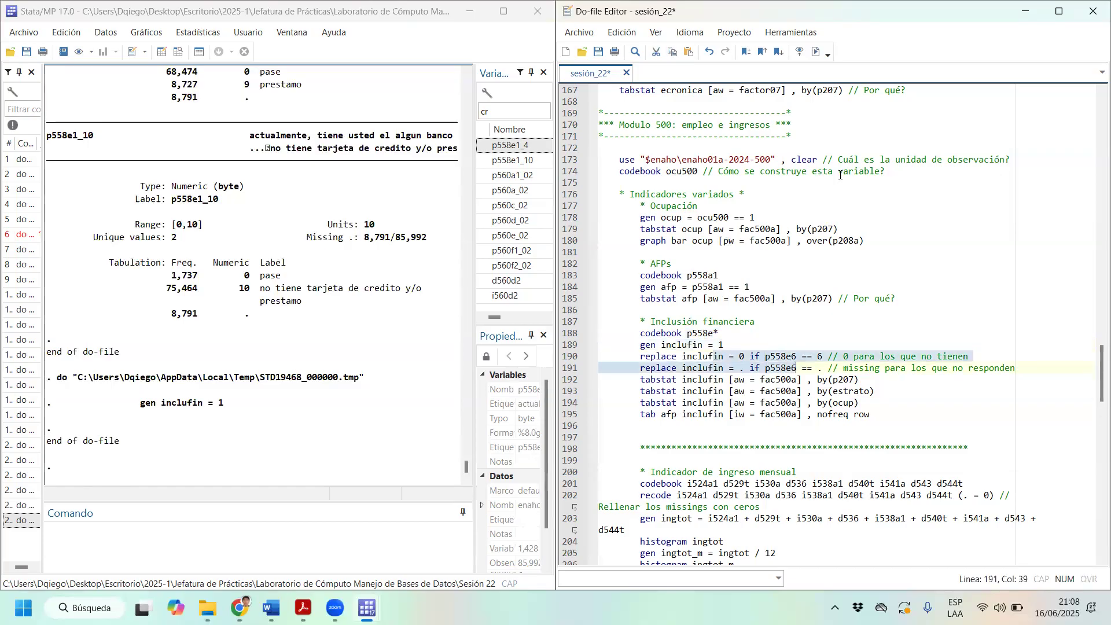
left_click(816, 52)
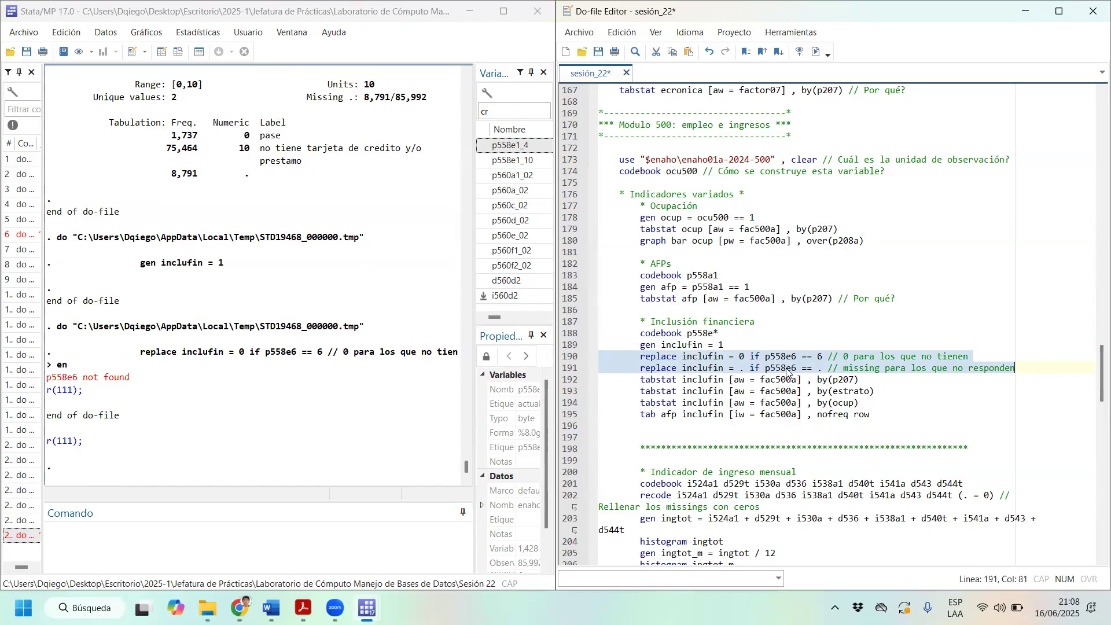
left_click(786, 369)
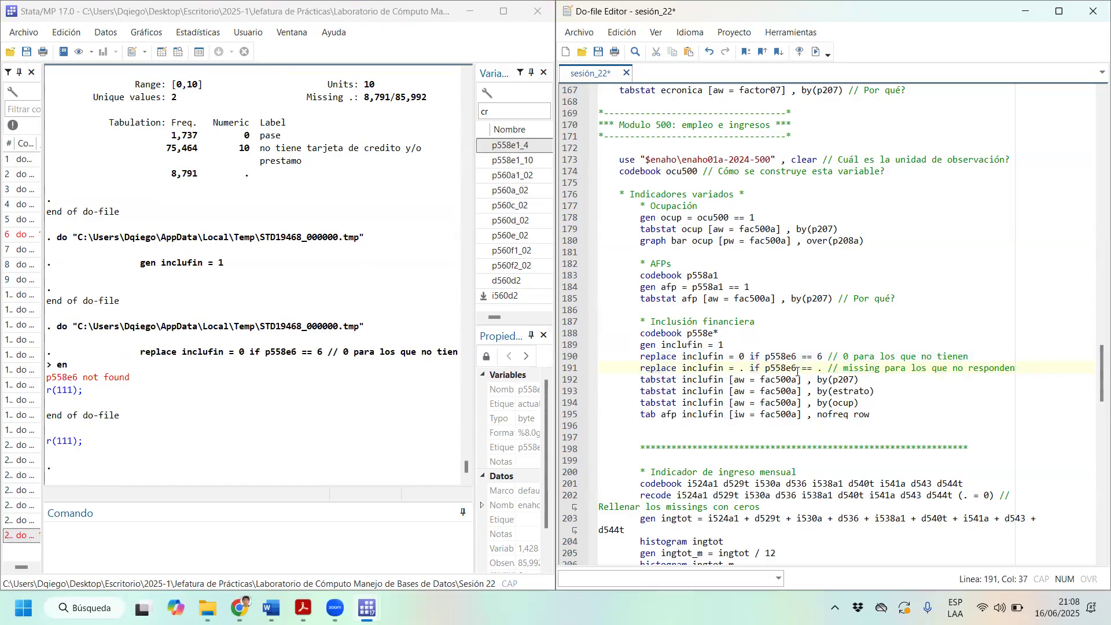
Filter the dataset's variable list by p558e to find the correct name of the no-account variable
double_click(500, 113)
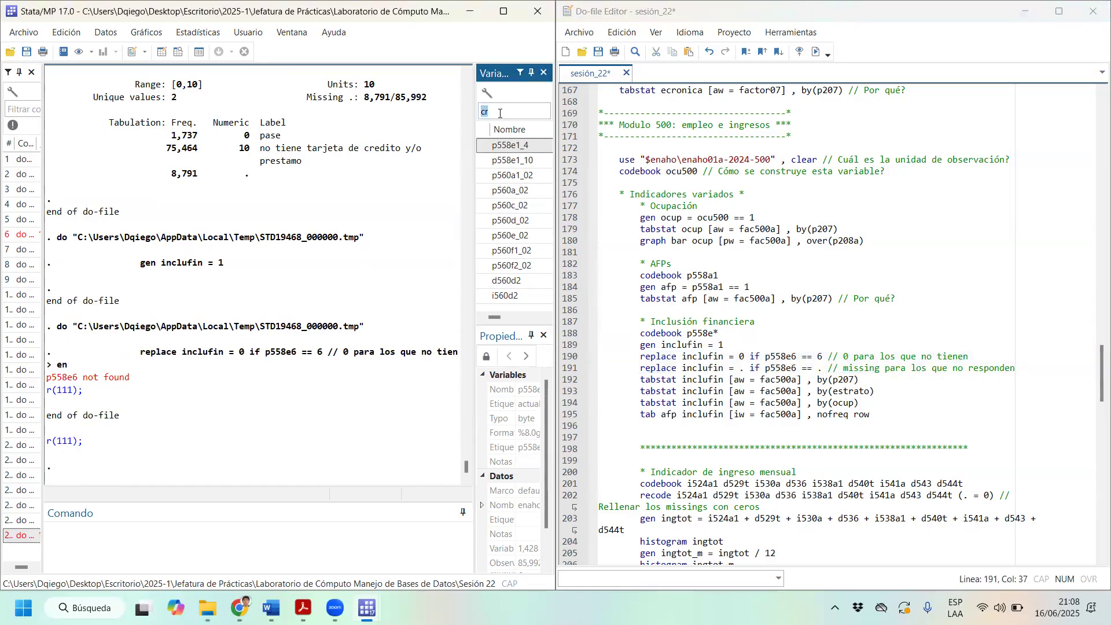
type("p5")
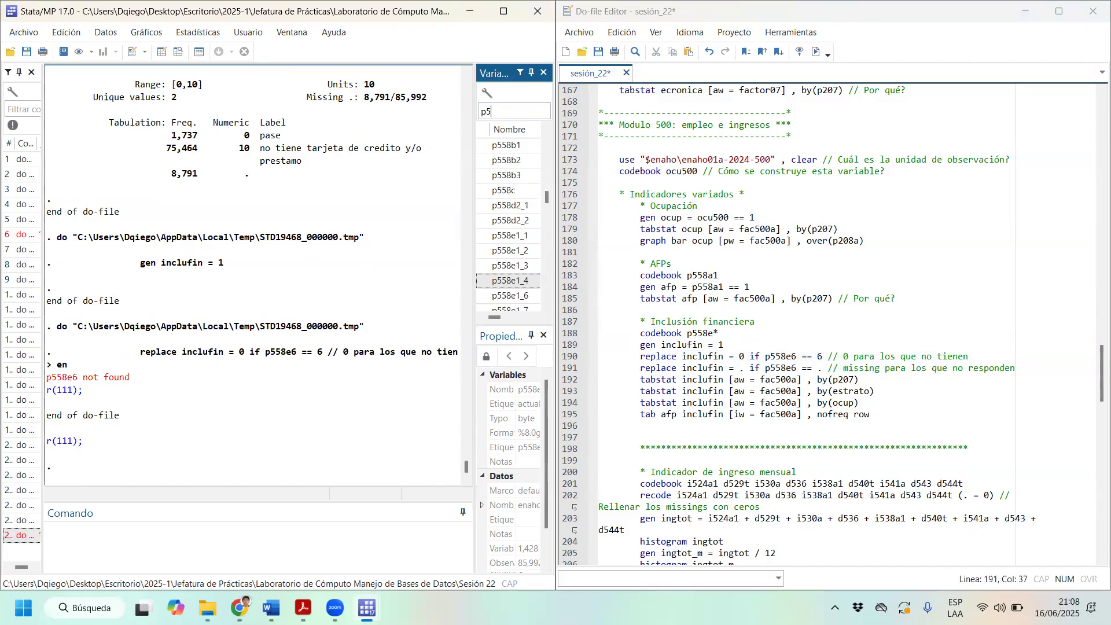
type("58")
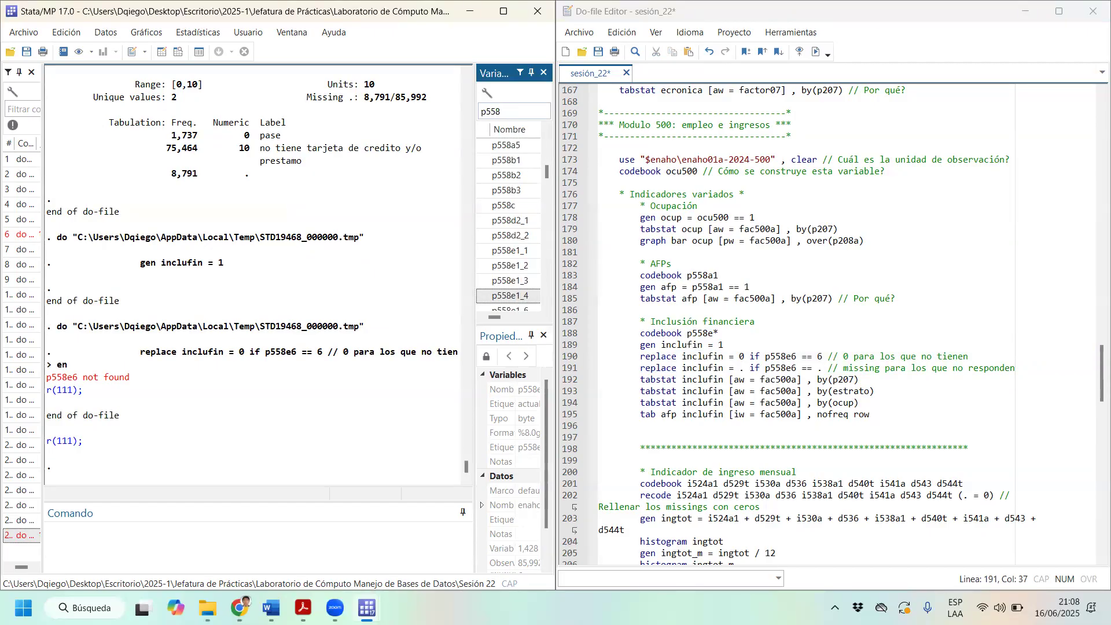
type("e")
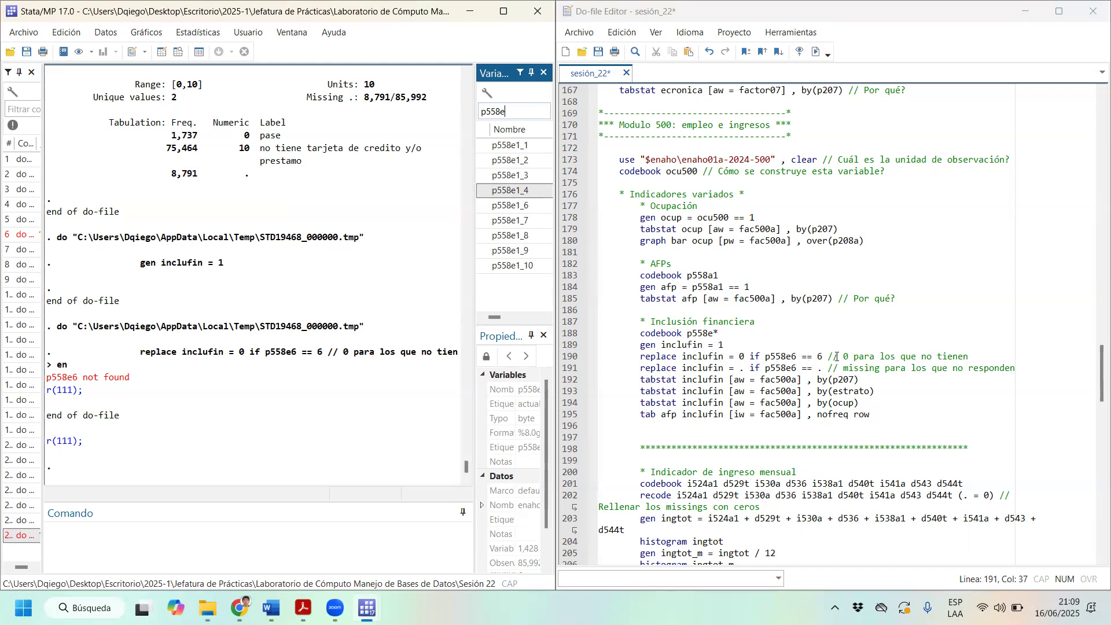
key("BackSpace")
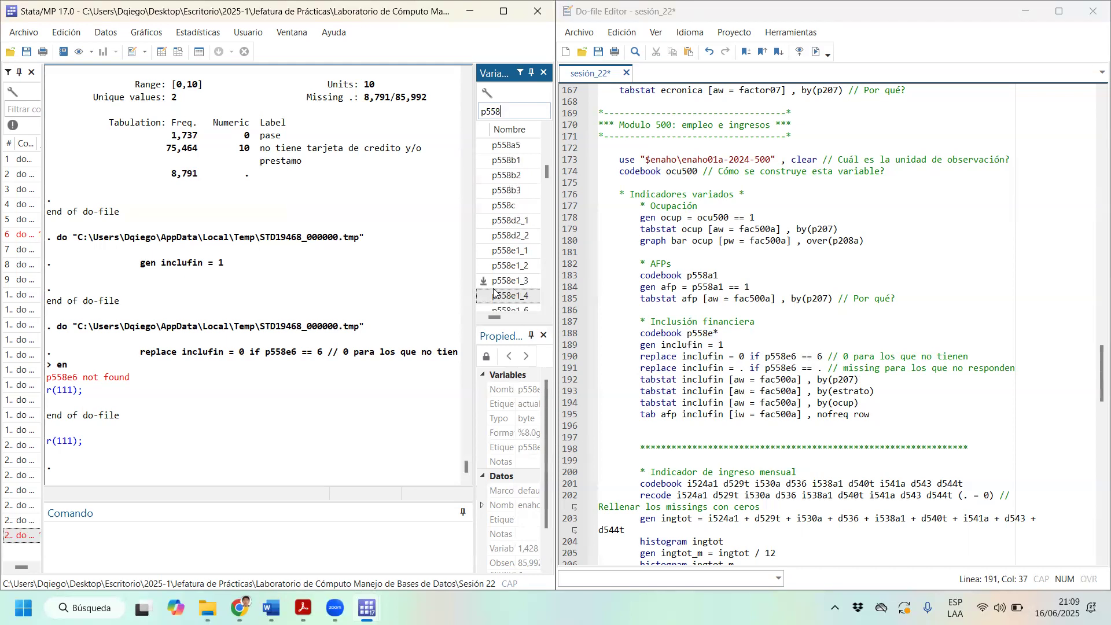
mouse_move(550, 187)
left_mouse_down()
mouse_move(552, 318)
mouse_move(550, 190)
left_mouse_up()
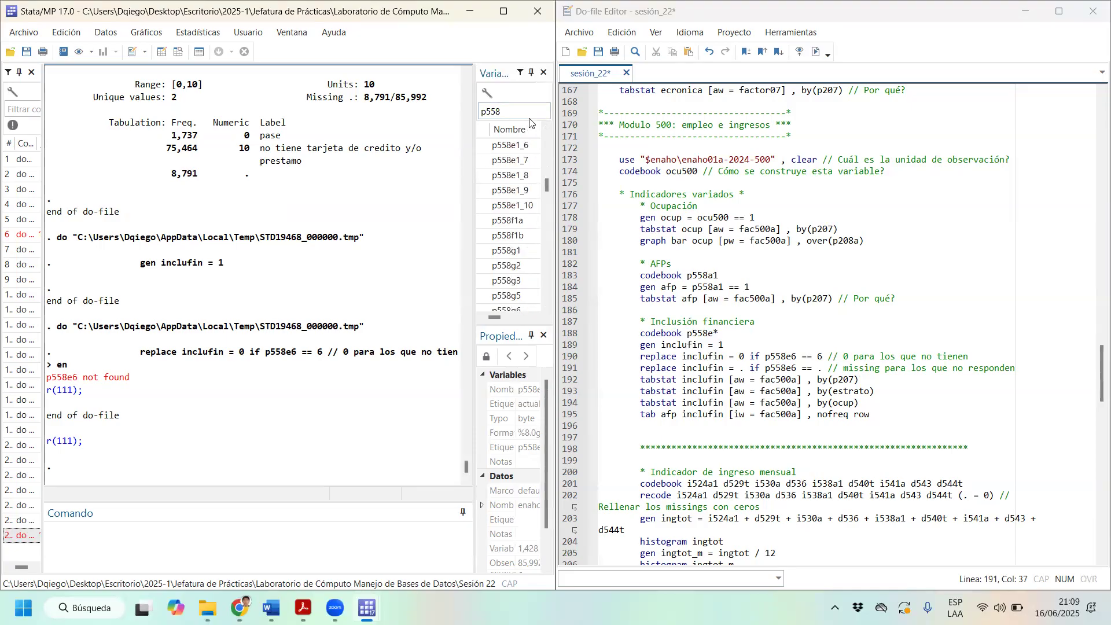
left_click(528, 112)
type("e")
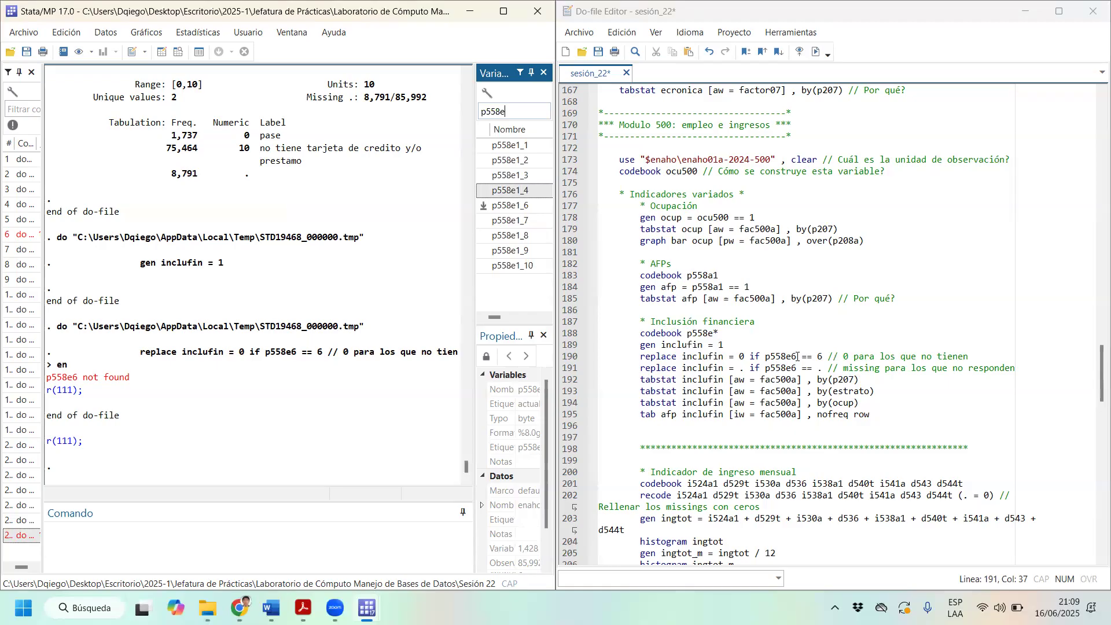
Correct p558e6 to p558e1_6 in both inclufin replace lines and run them to recode 6 as 0 and missing as missing
left_click(798, 356)
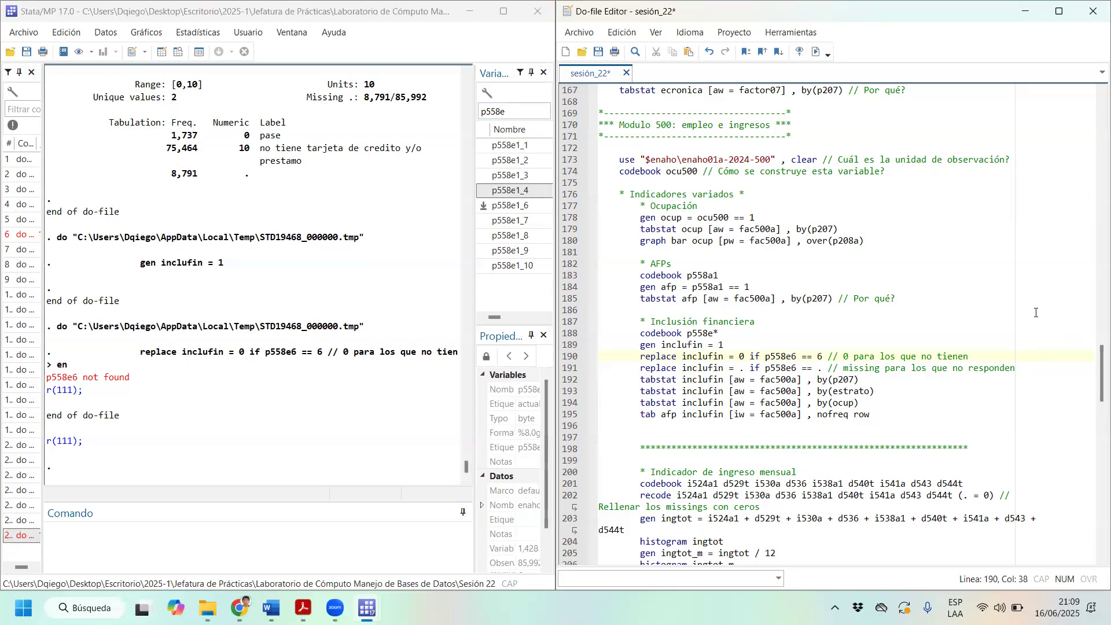
type("1_")
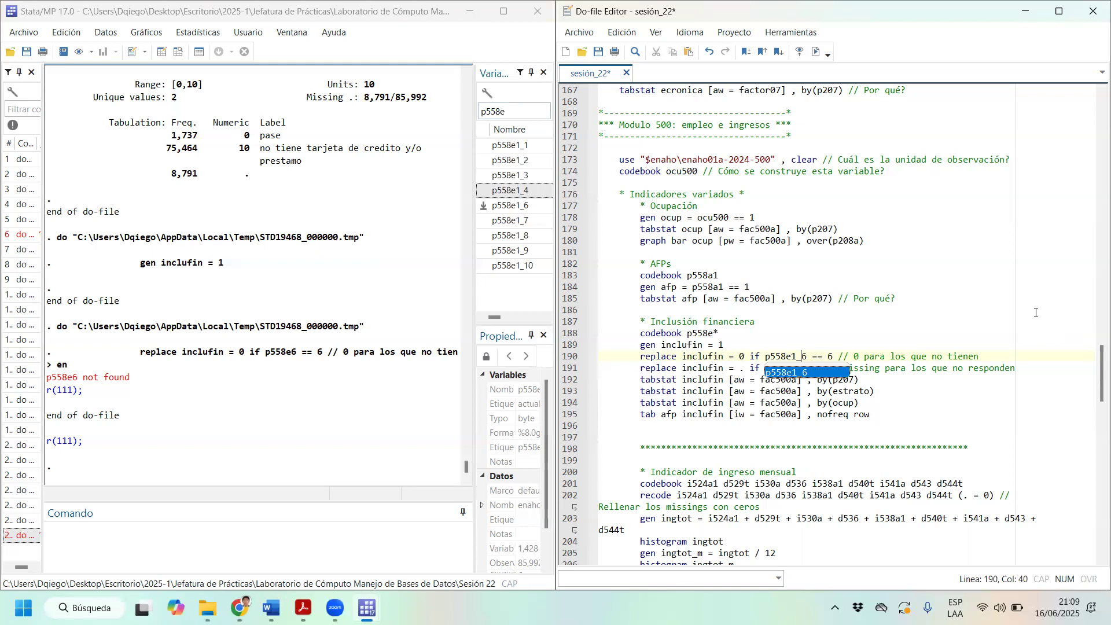
left_click(892, 319)
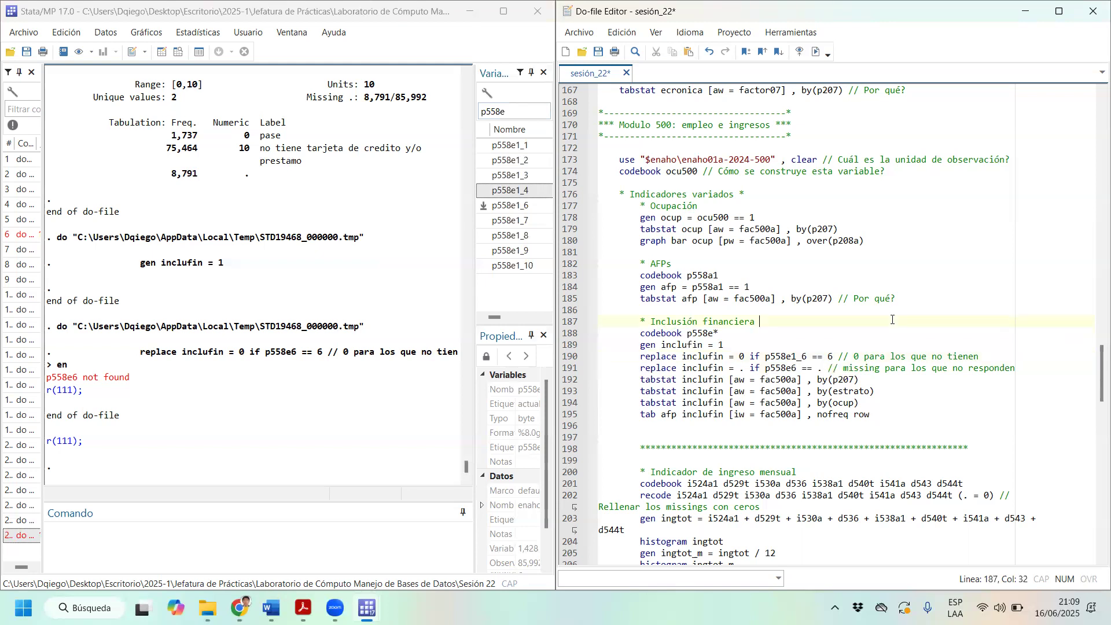
left_click(793, 368)
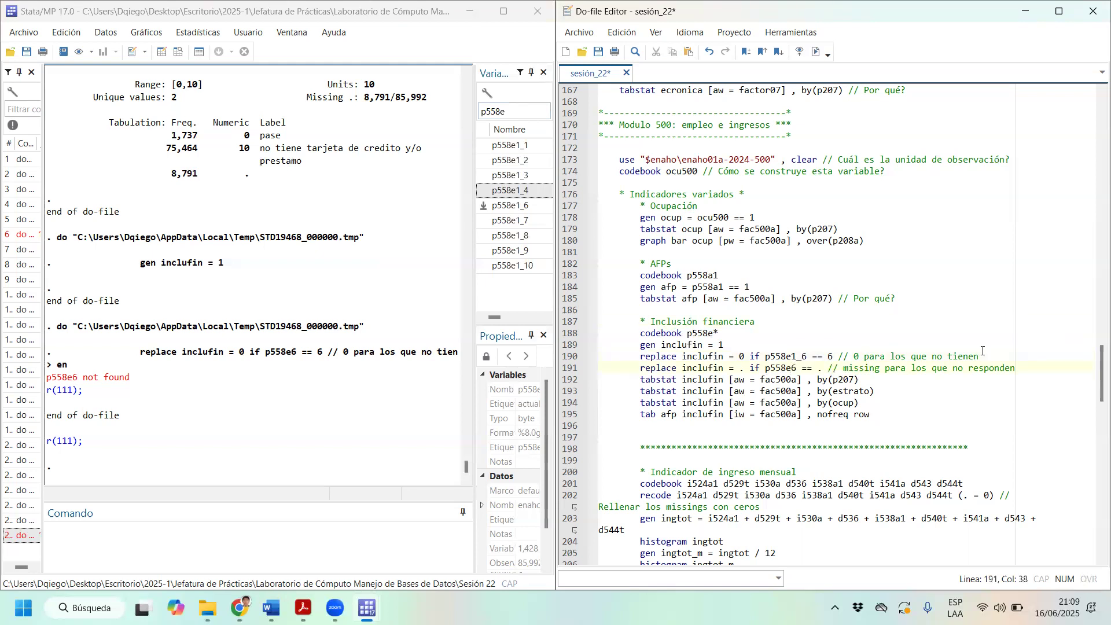
type("1_")
left_click_drag(681, 357, 714, 364)
key("ctrl+d")
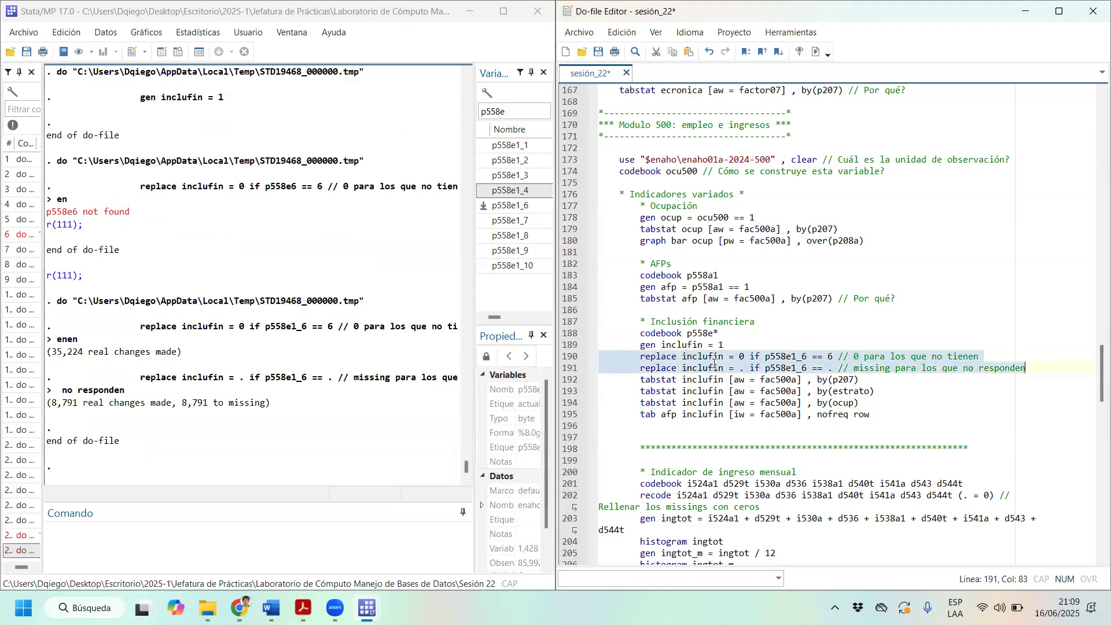
Run the tabstat line for the weighted mean of inclufin by sex (p207)
left_click(848, 368)
left_click_drag(1049, 365, 583, 364)
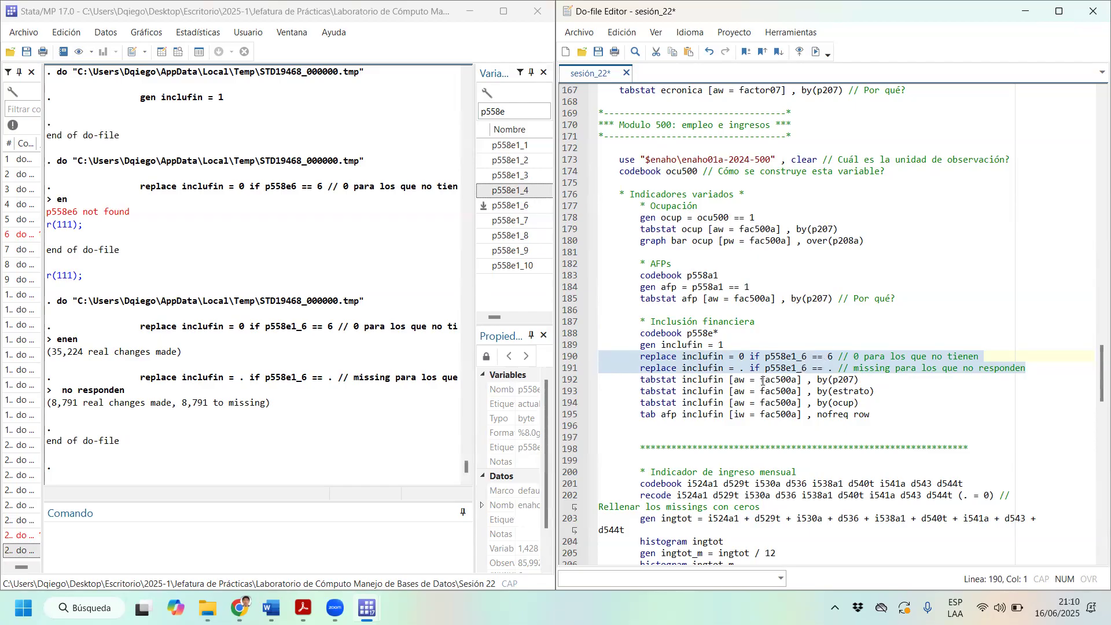
left_click_drag(699, 379, 768, 376)
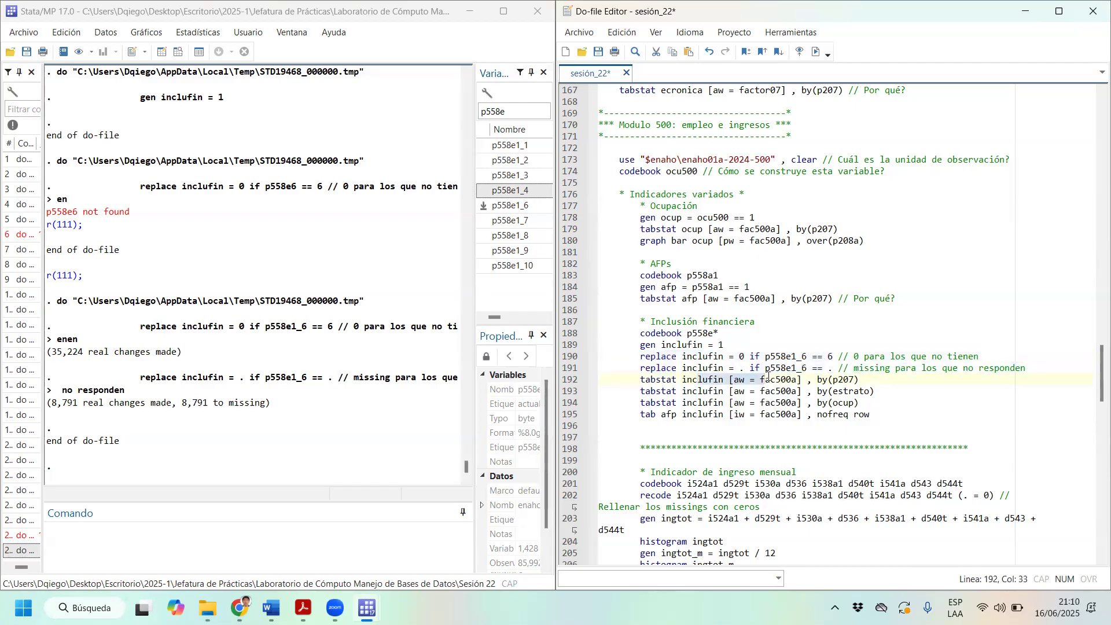
key("ctrl+d")
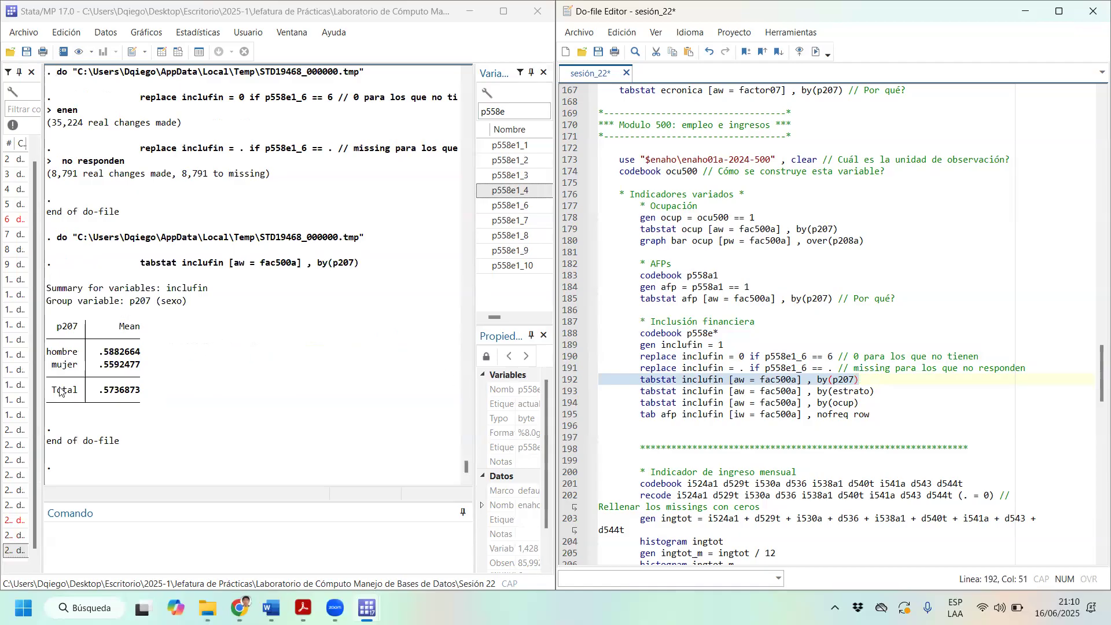
Run the tabstat line for the weighted mean of inclufin by estrato and compare the urban and rural strata
left_click(728, 391)
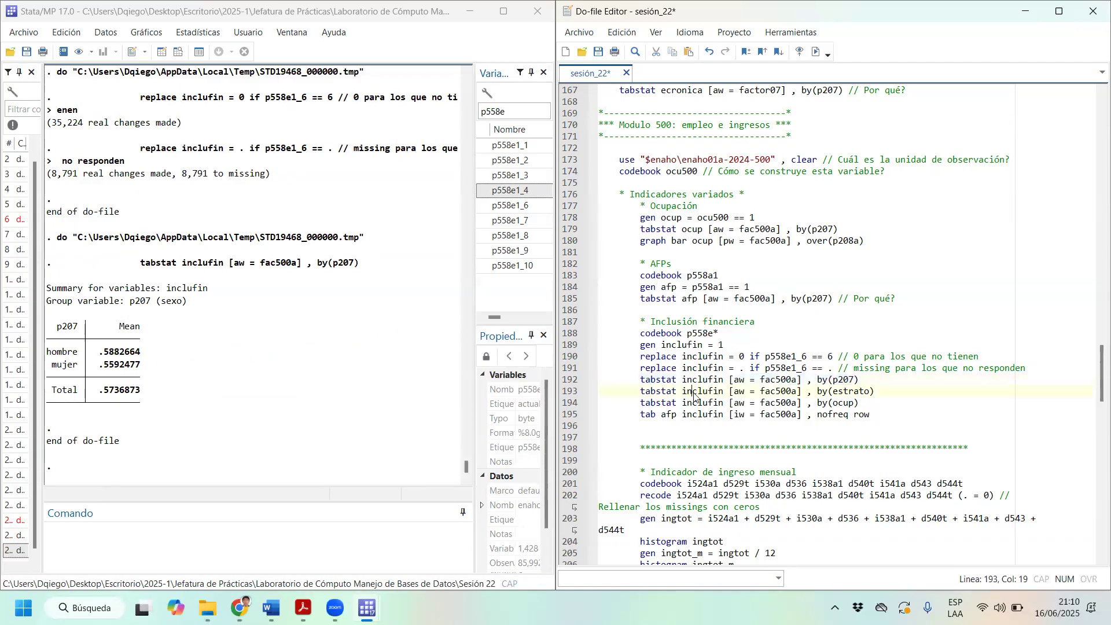
left_click(816, 52)
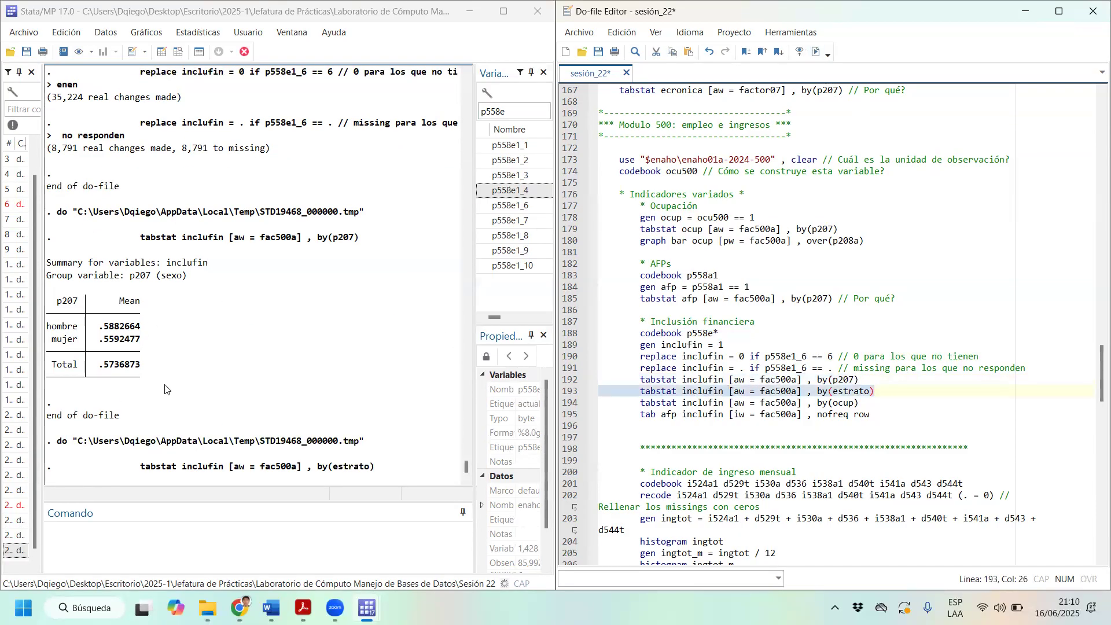
left_click_drag(201, 347, 169, 276)
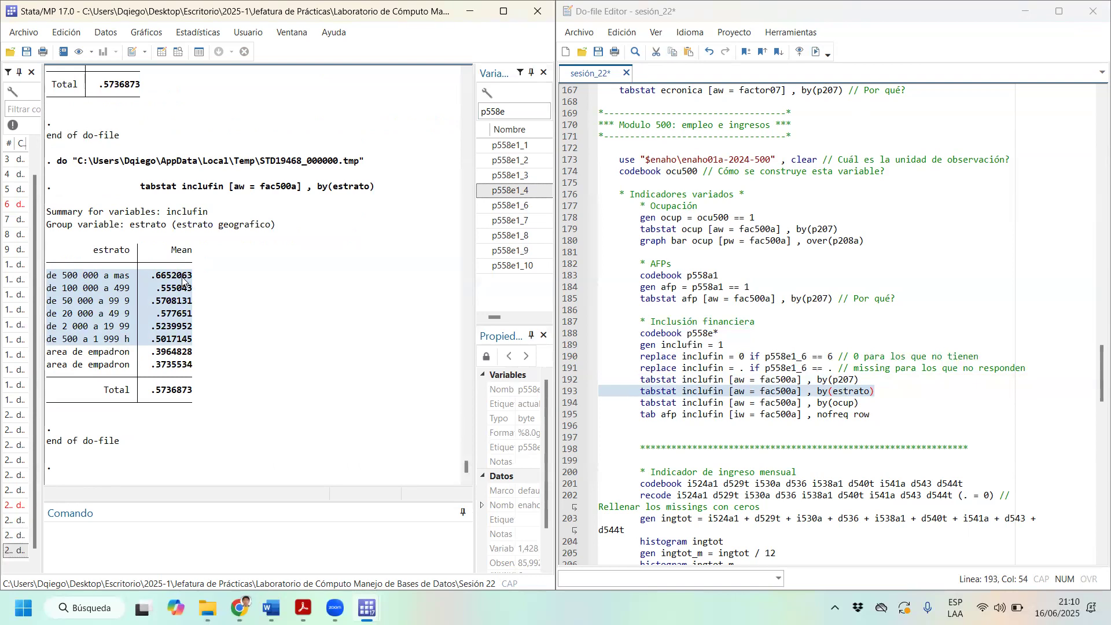
left_click_drag(200, 368, 49, 357)
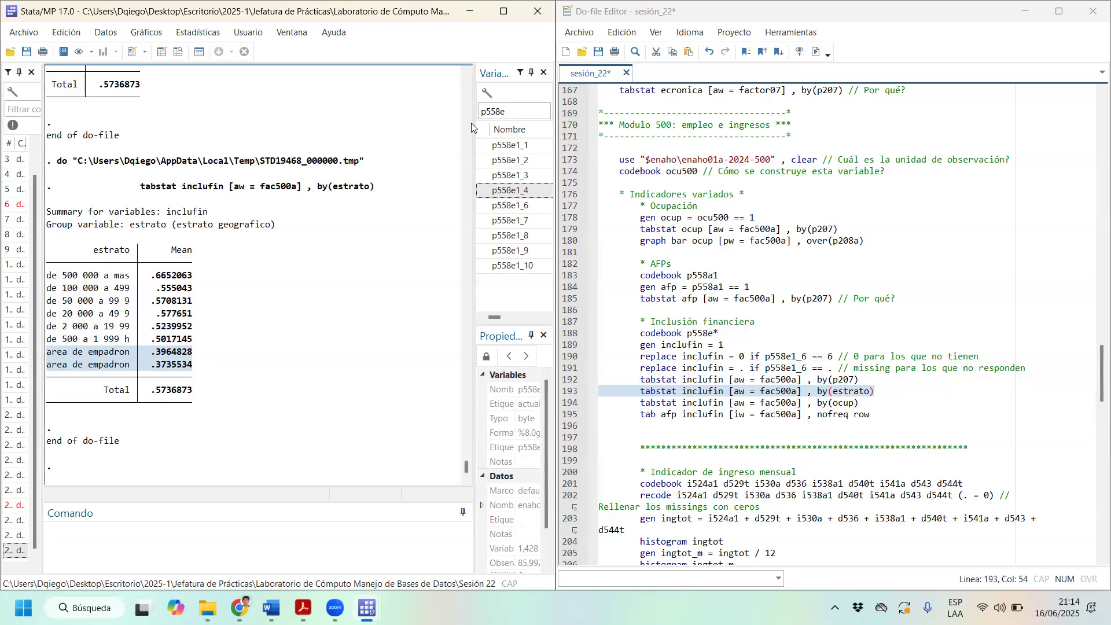
left_click_drag(201, 368, 22, 342)
Run the tabstat line for the weighted mean of inclufin by ocup and examine the row for employed people
left_click(1033, 395)
left_click_drag(873, 415, 786, 414)
left_click(822, 403)
left_click_drag(870, 402, 724, 403)
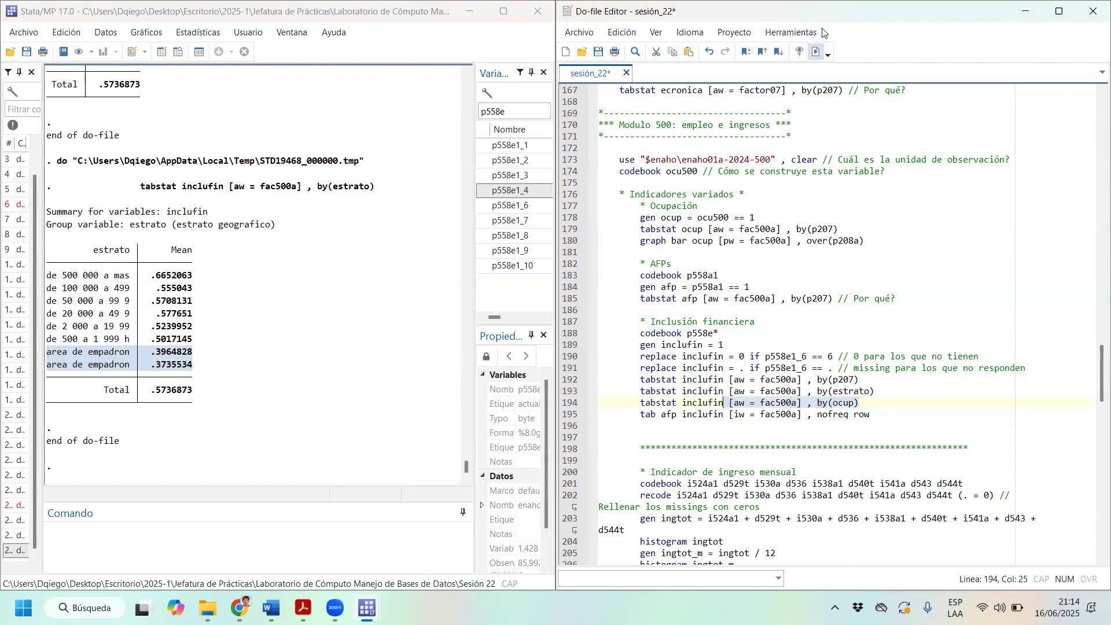
left_click(816, 53)
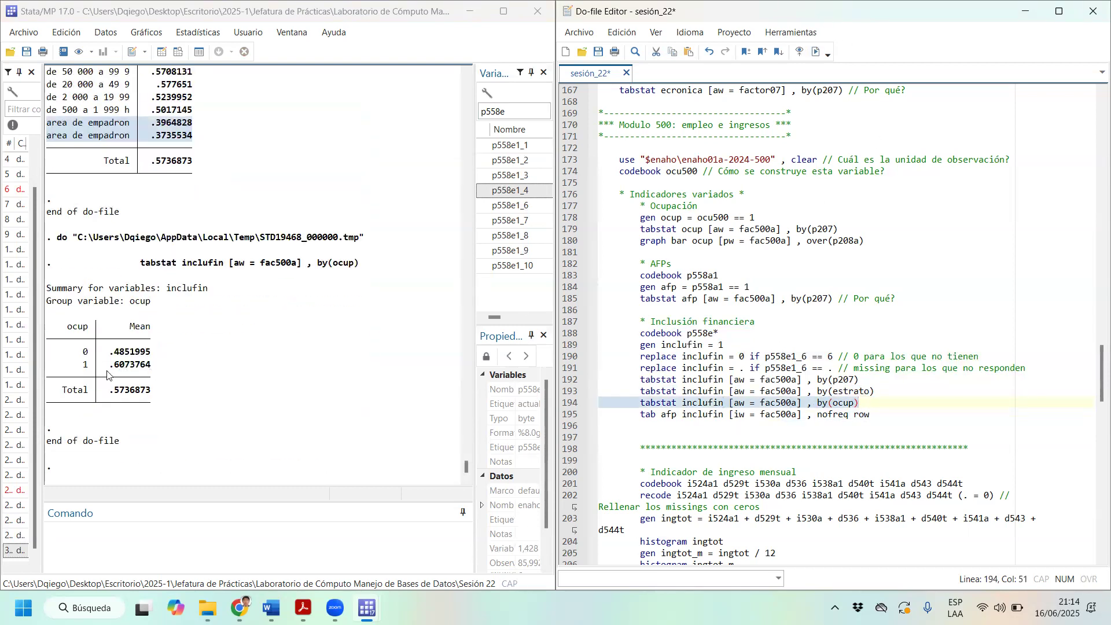
left_click_drag(77, 378, 149, 371)
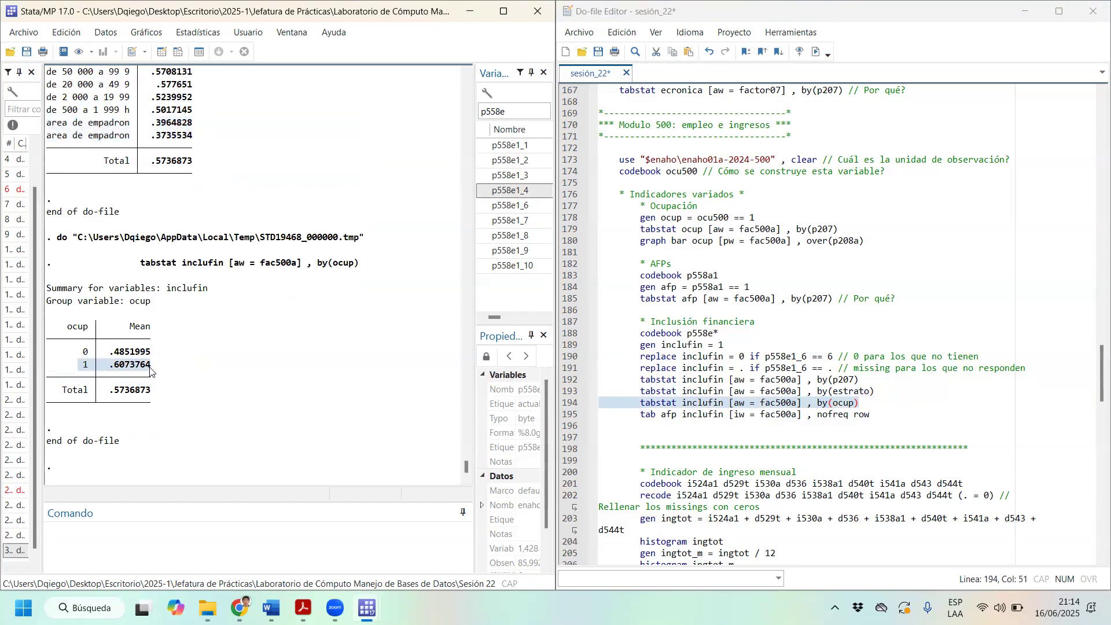
left_click(197, 374)
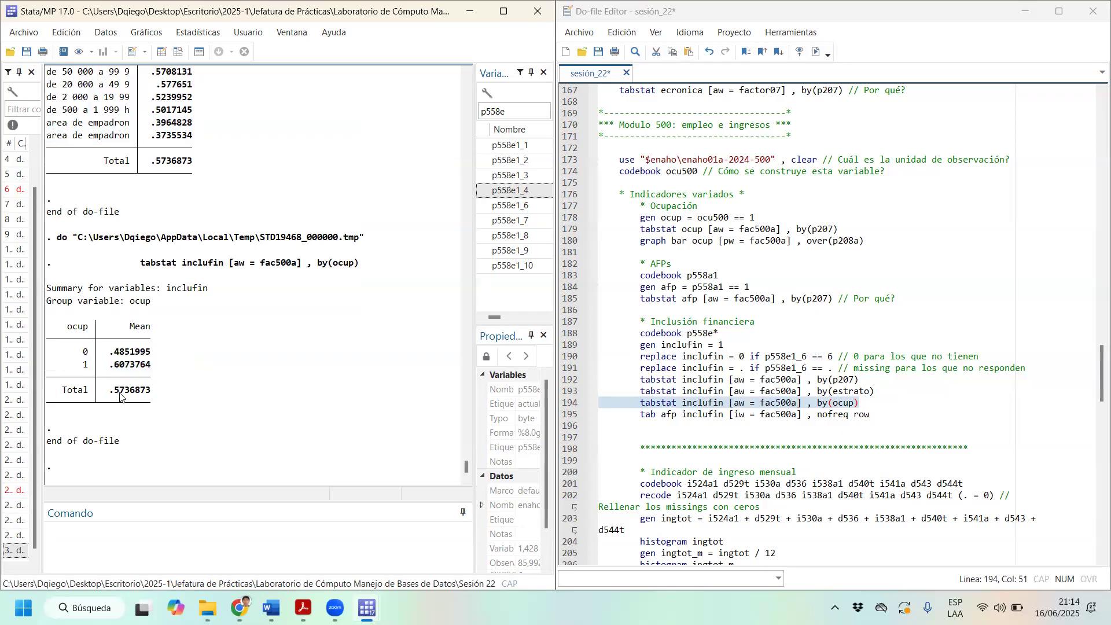
mouse_move(47, 373)
left_mouse_down()
mouse_move(69, 373)
mouse_move(47, 369)
left_mouse_up()
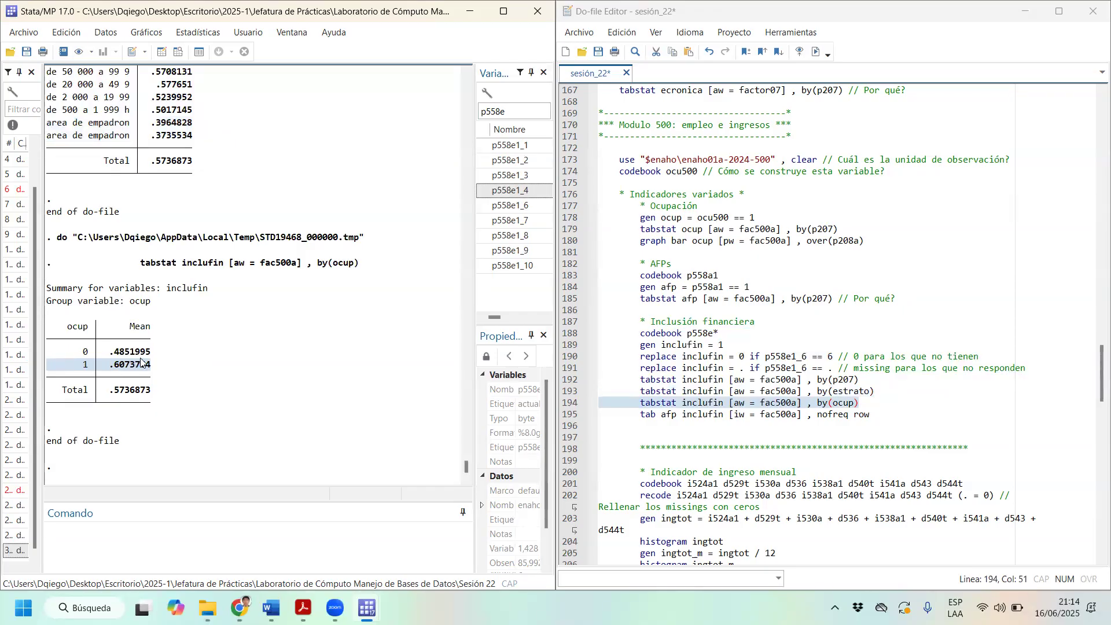
Run the weighted cross-tabulation of afp and inclufin with row percentages and no frequencies, and examine the row for AFP affiliates
left_click_drag(889, 415, 729, 414)
left_click(816, 51)
left_click_drag(146, 328, 298, 328)
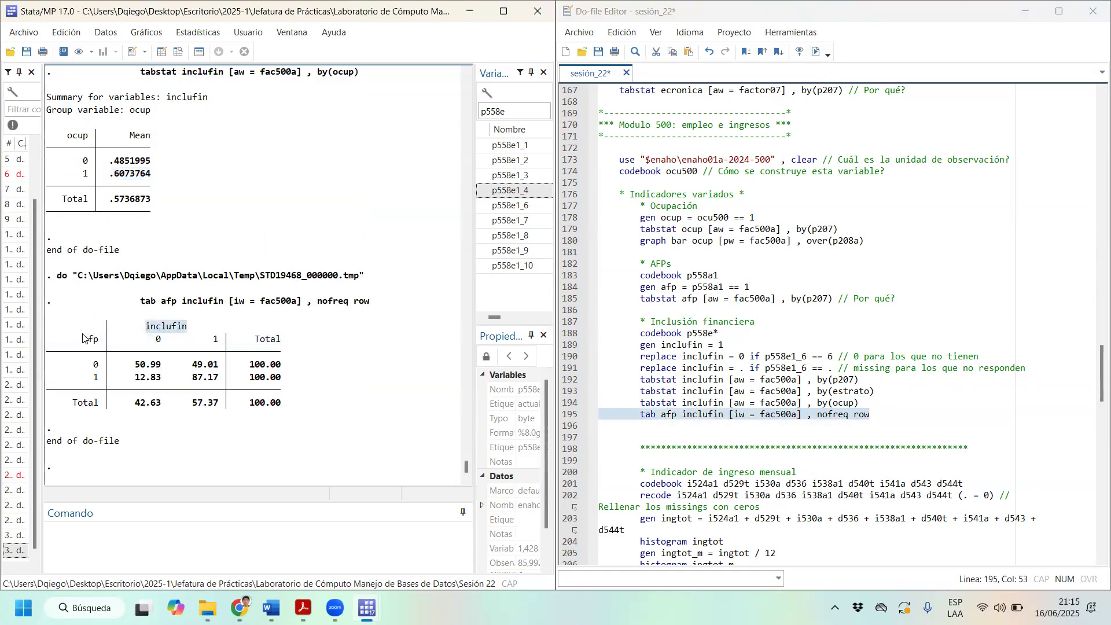
left_click_drag(82, 336, 76, 376)
left_click(148, 376)
left_click_drag(186, 378, 213, 380)
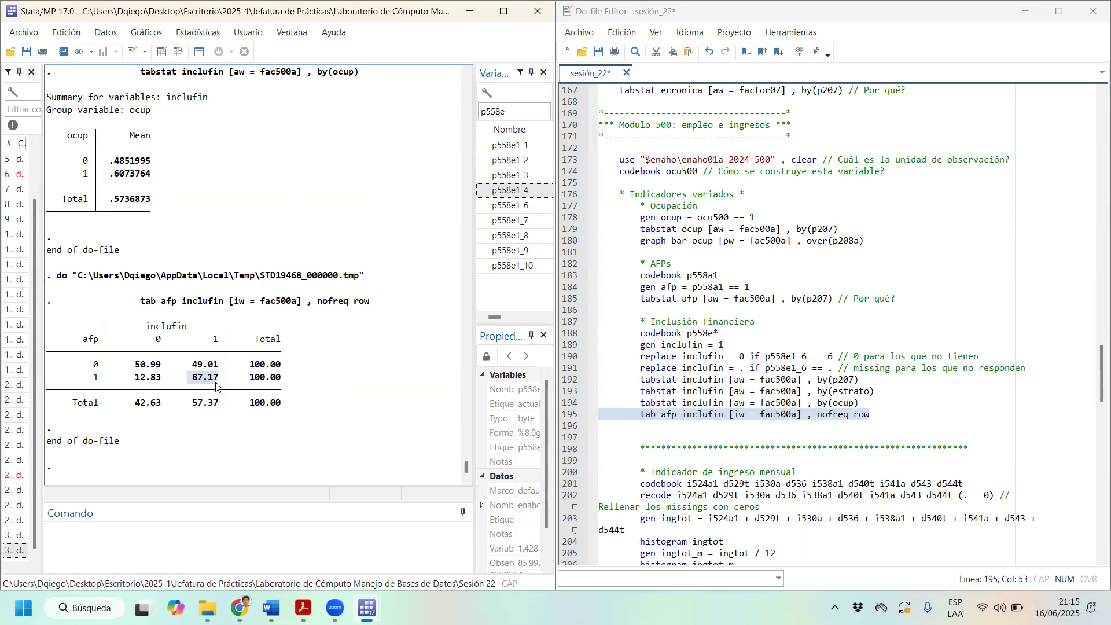
left_click(96, 380)
left_click_drag(137, 378, 158, 379)
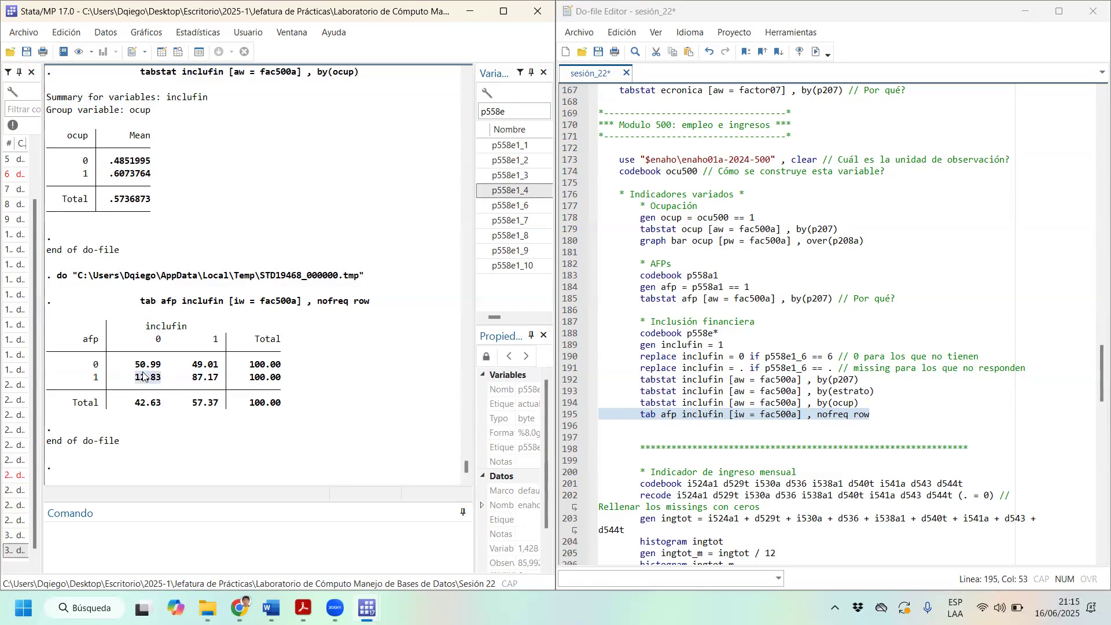
Browse the dataset's income columns around i524a1 to i538a1 in the data viewer, then close it
left_click(706, 231)
scroll(706, 231, "down", 6)
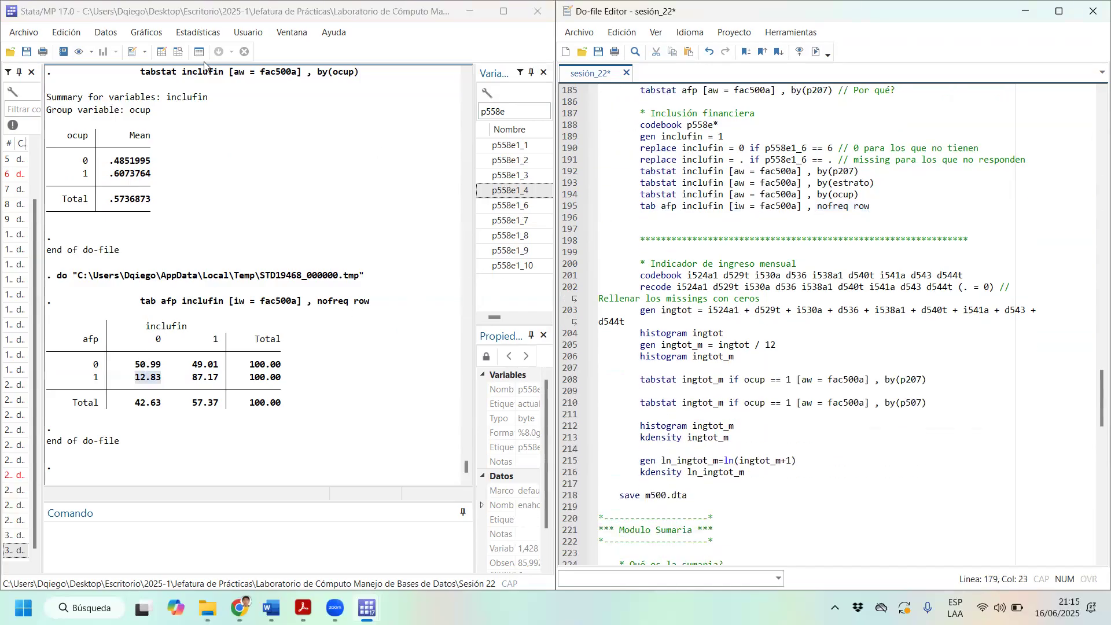
left_click(180, 53)
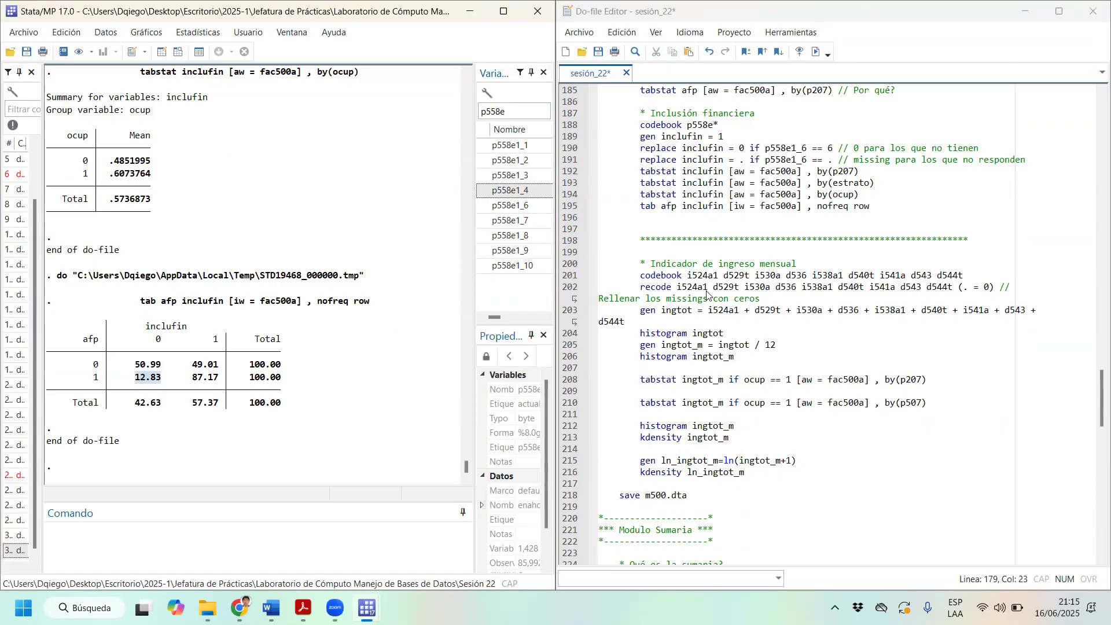
left_click_drag(136, 566, 780, 453)
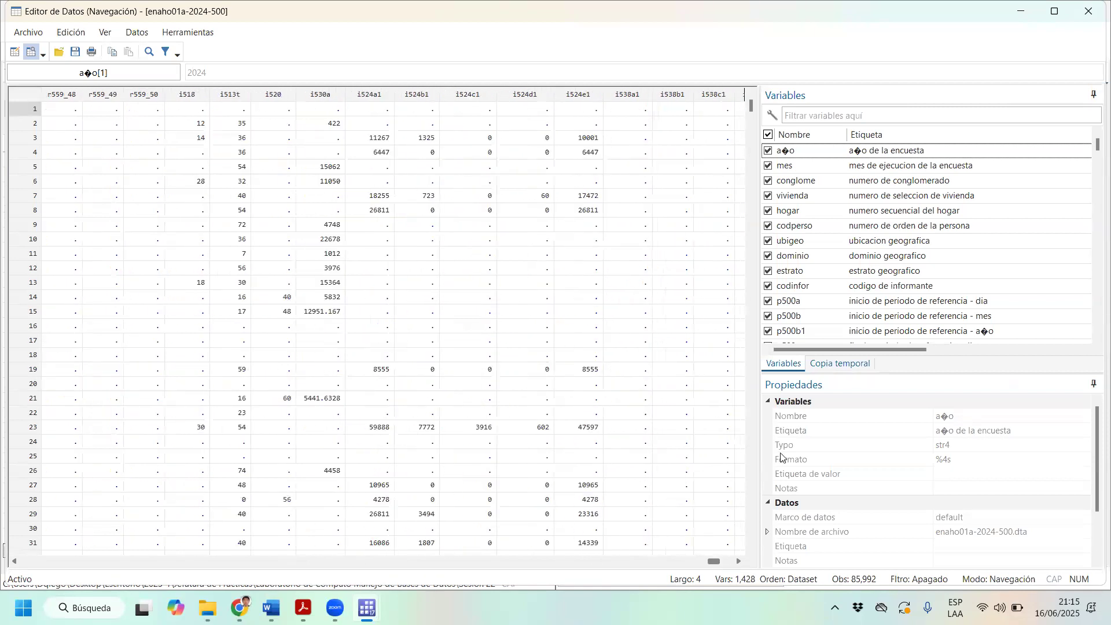
left_click(1088, 11)
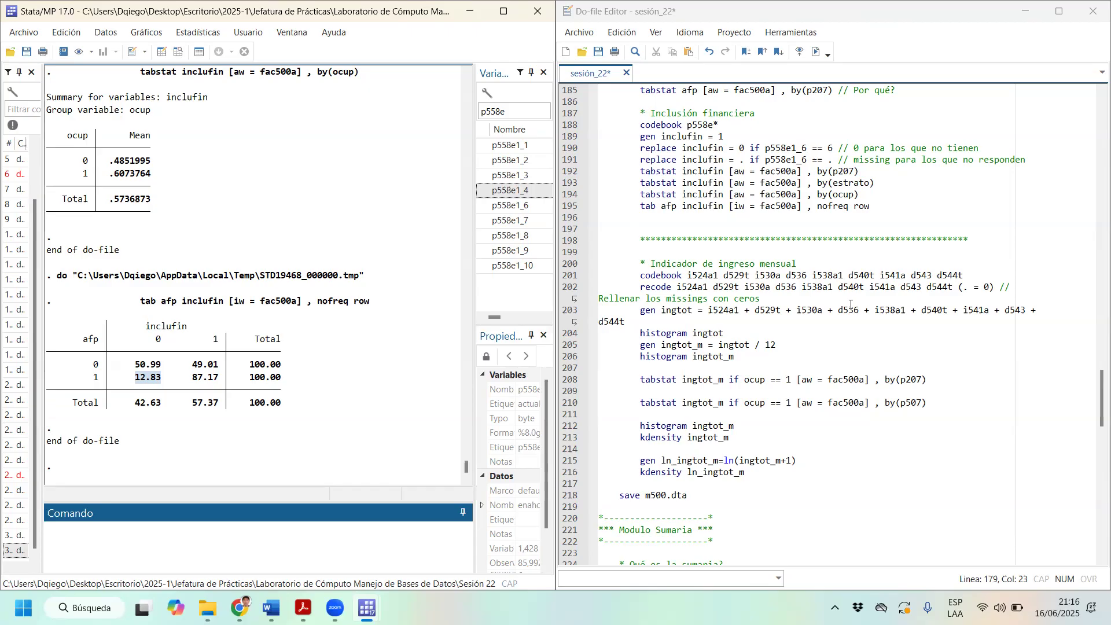
Run codebook on the nine income variables from i524a1 to d544t and review its output and the recode line for missing values
left_click(631, 106)
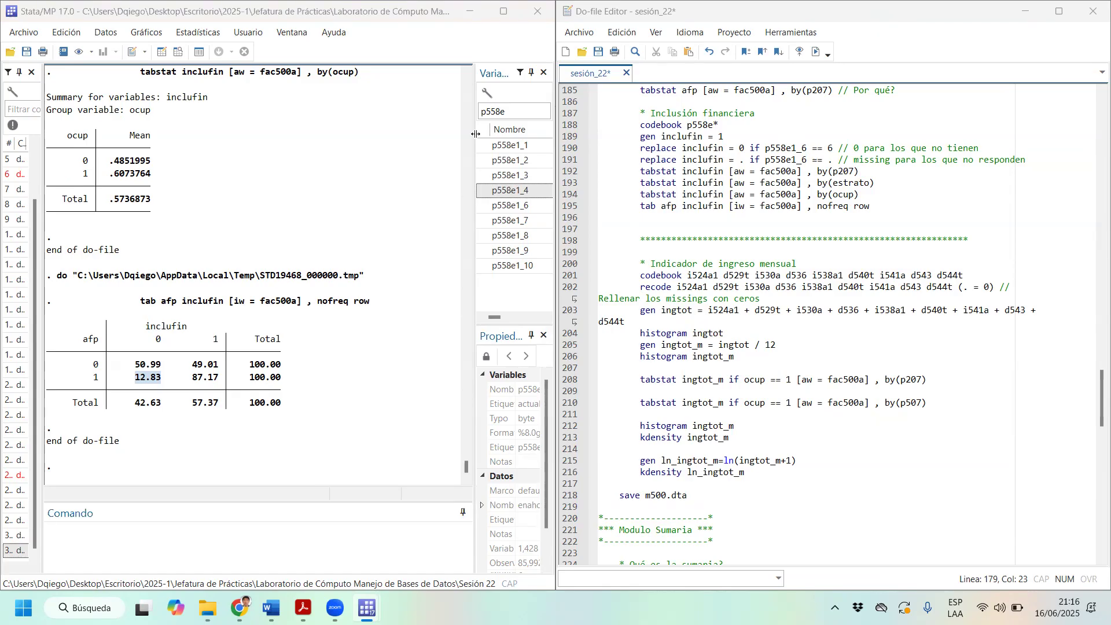
left_click_drag(963, 275, 599, 275)
left_click(821, 53)
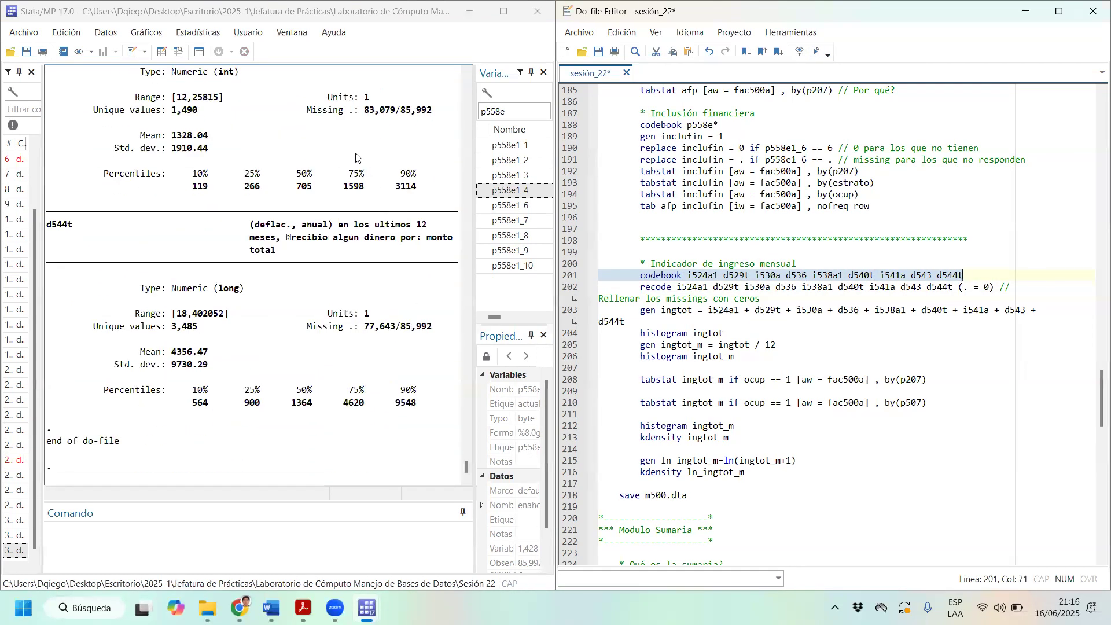
scroll(353, 272, "up", 6)
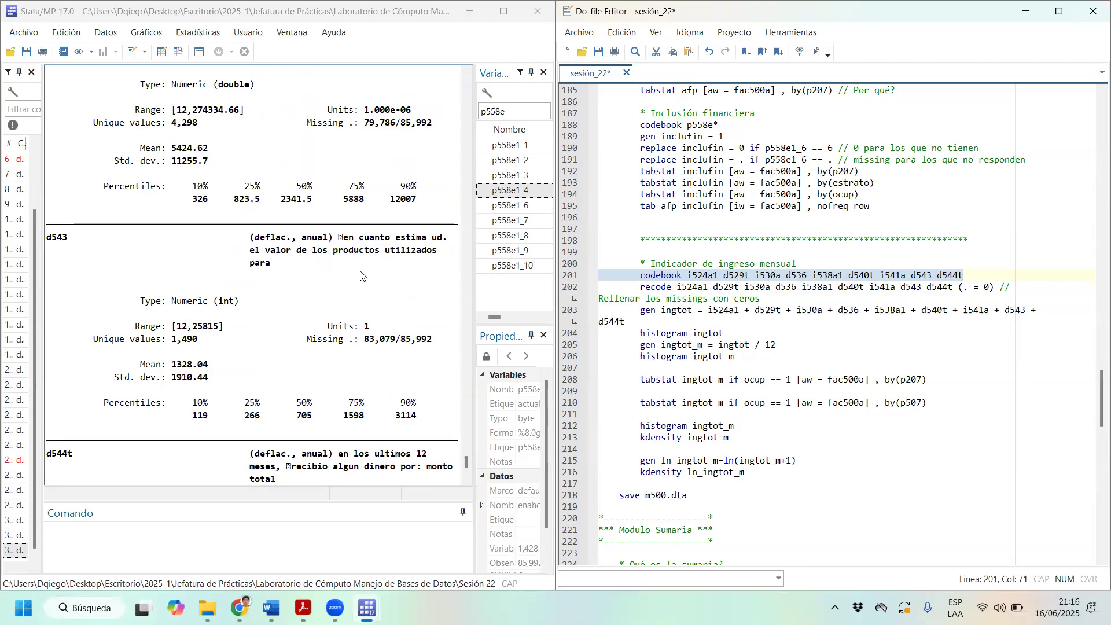
scroll(360, 276, "up", 10)
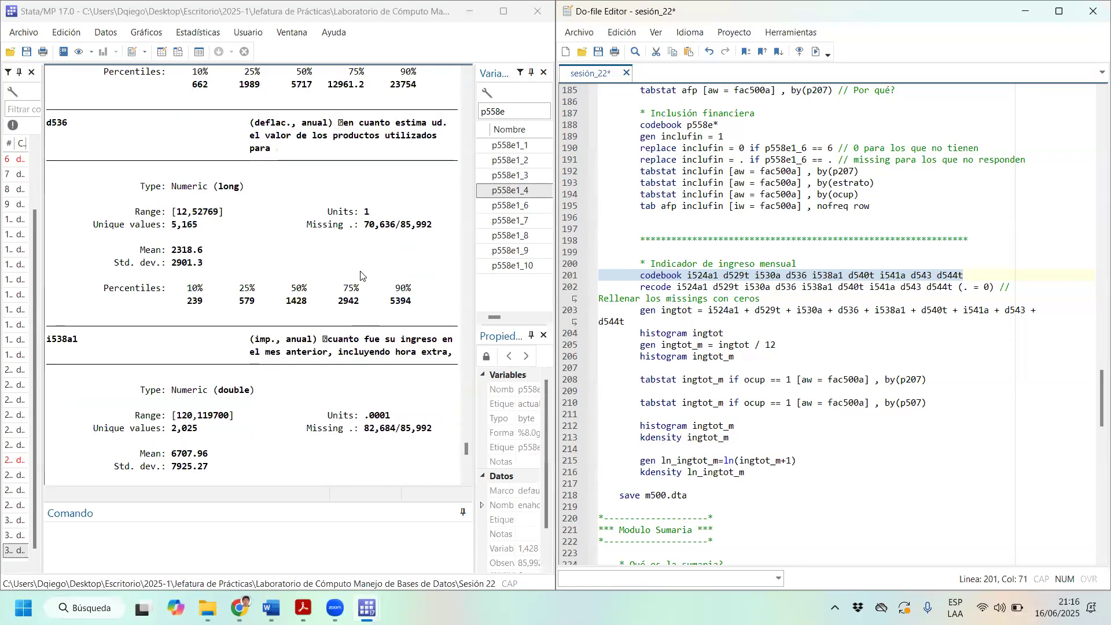
scroll(361, 276, "up", 10)
scroll(360, 275, "up", 8)
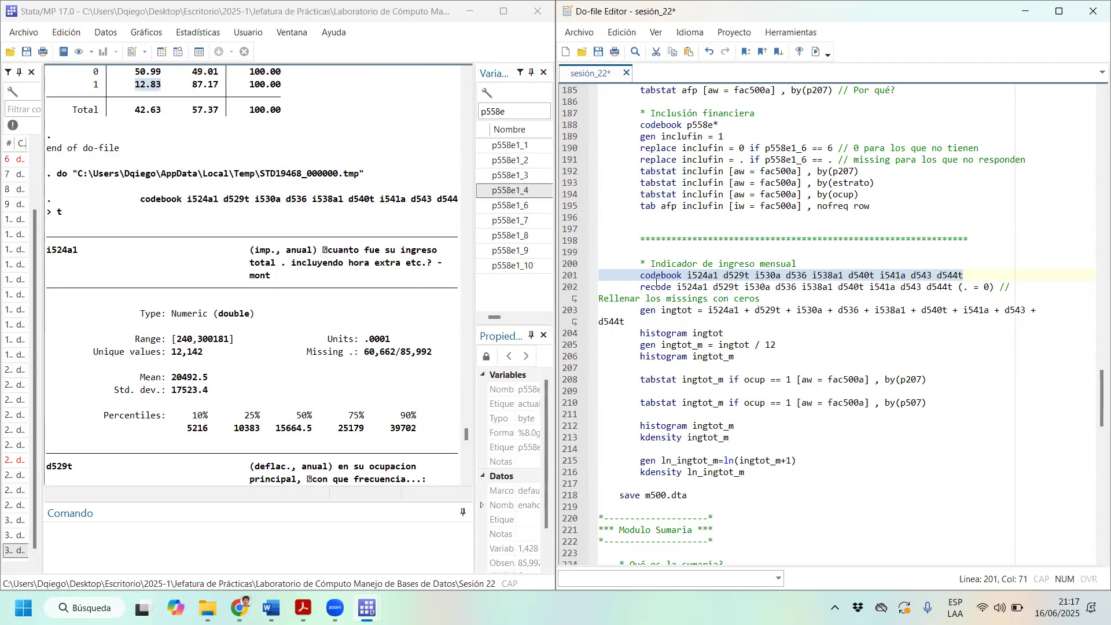
left_click_drag(639, 286, 993, 285)
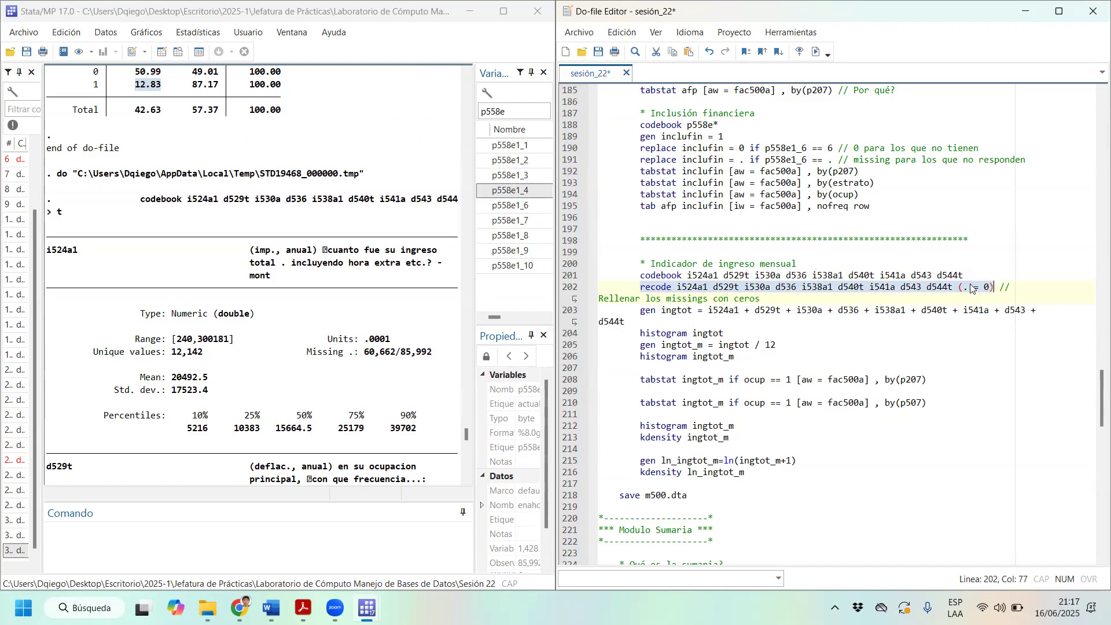
left_click(967, 285)
left_click_drag(967, 285, 677, 286)
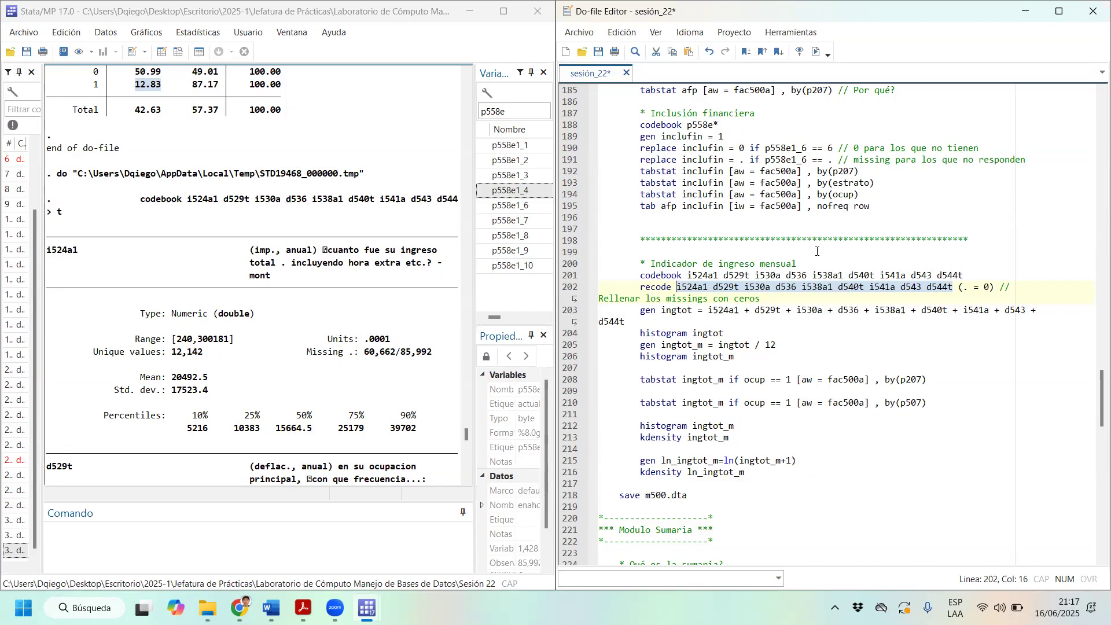
Add the comment "*usted tiene un segundo empleo si/no" above the separator of the monthly income section
left_click(686, 226)
type("*u")
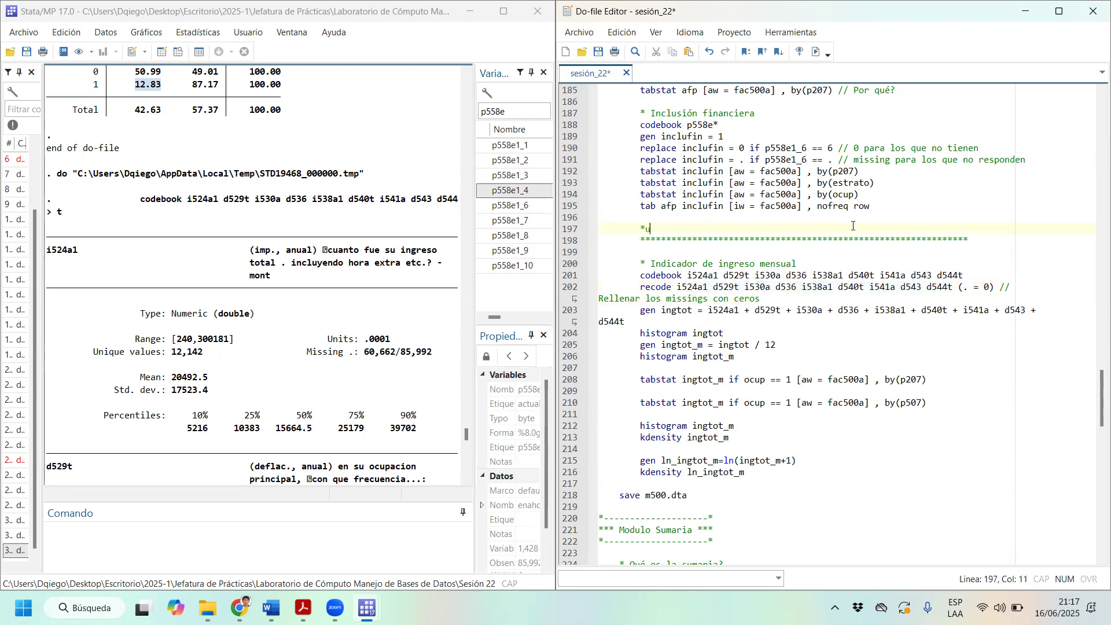
type("sted tiene un segundo empleo")
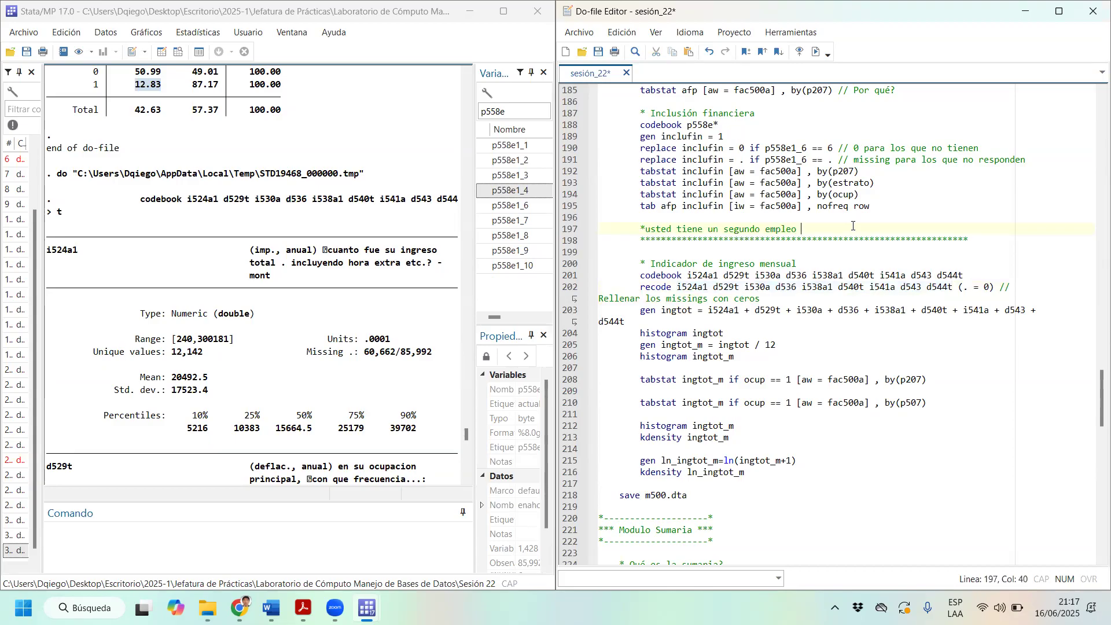
type("  si/no")
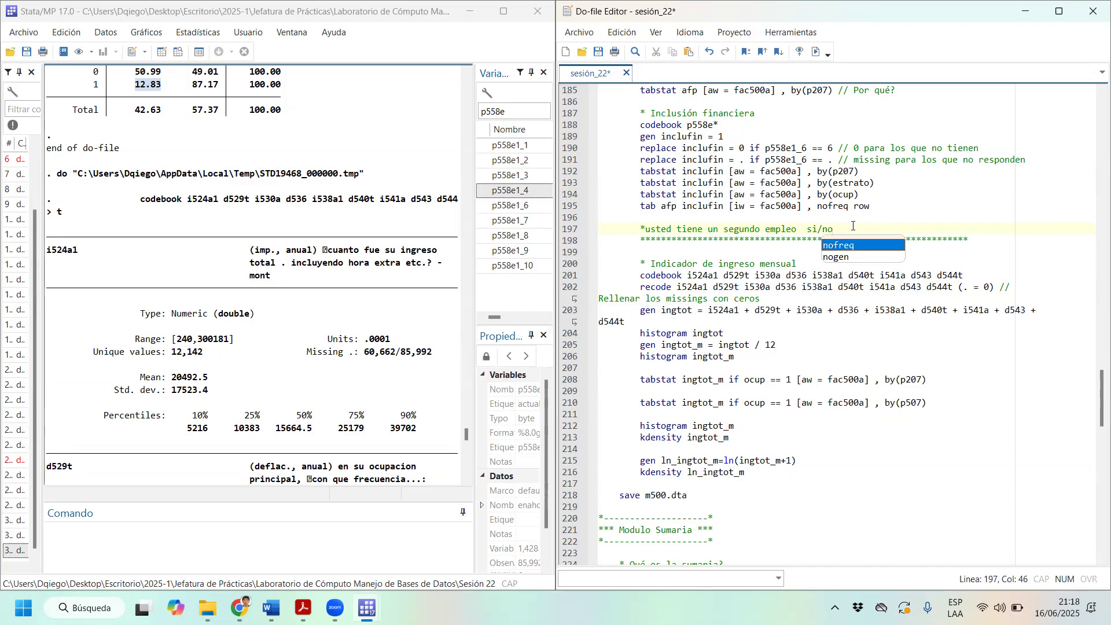
key("Escape")
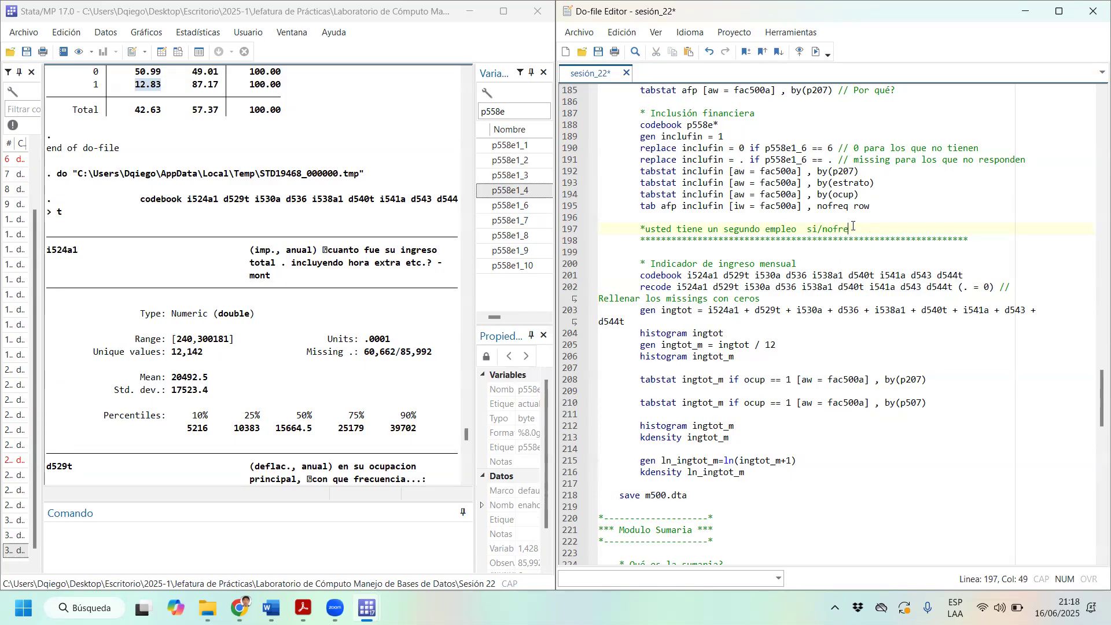
Add the indented comment "*si, entonces cuanta gana" below the second-job question
key("Return")
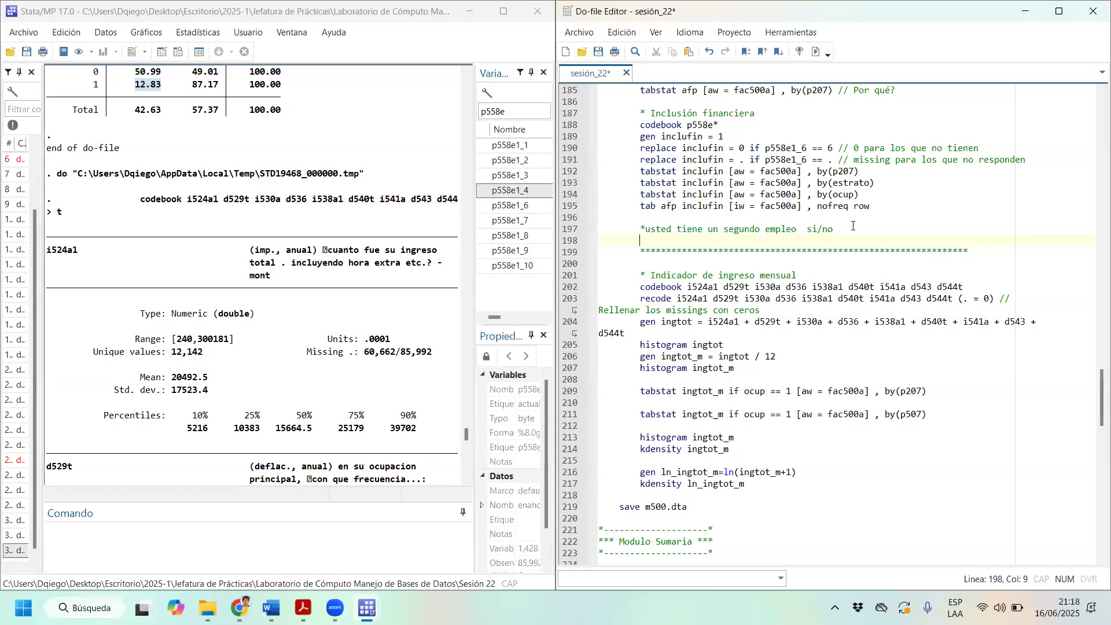
key("Tab")
type("*si,")
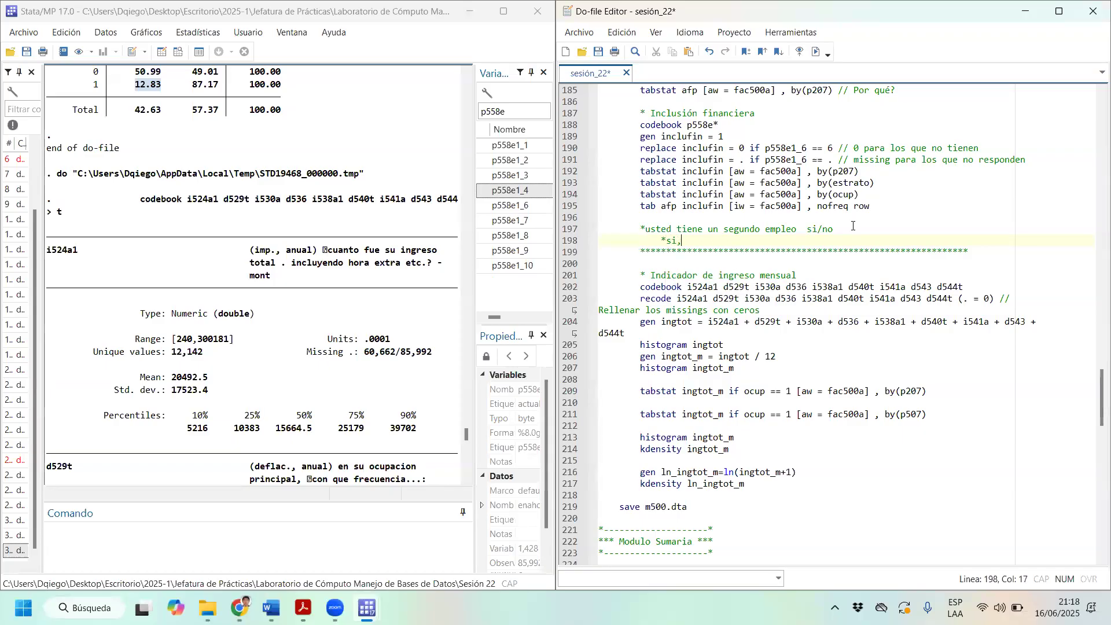
type(" entonces ")
type("¡")
key("BackSpace")
key("BackSpace")
type("cuanta gana")
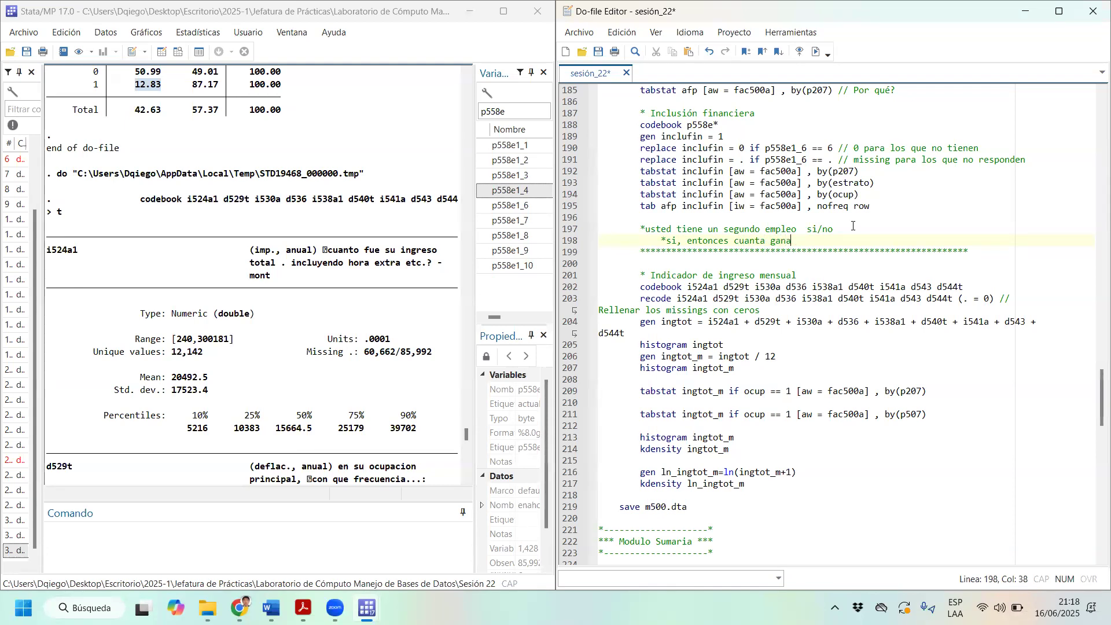
Add the indented comment "*no, NO APLICA" below the "*si, entonces cuanta gana" line of the second-job question
key("Return")
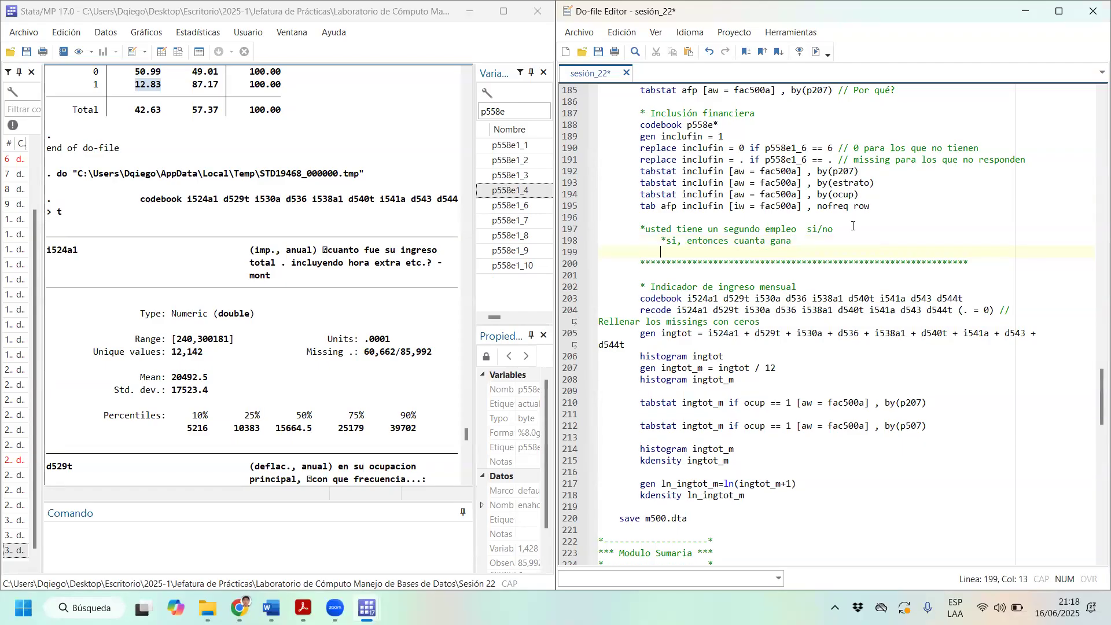
type("*no,")
key("Caps_Lock")
type("N")
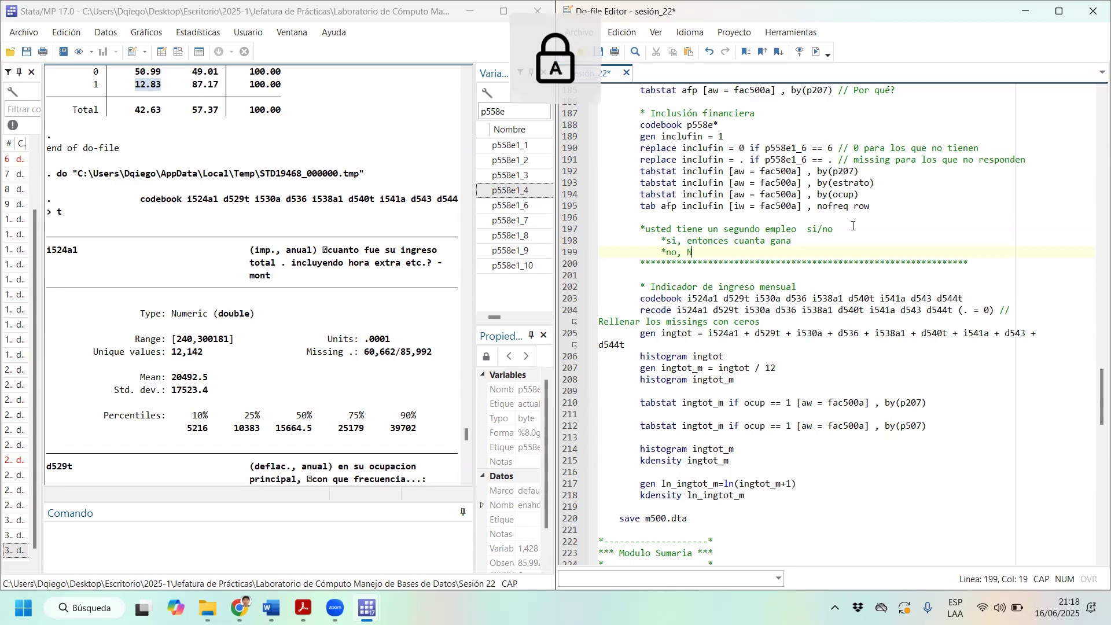
type("O APLICA")
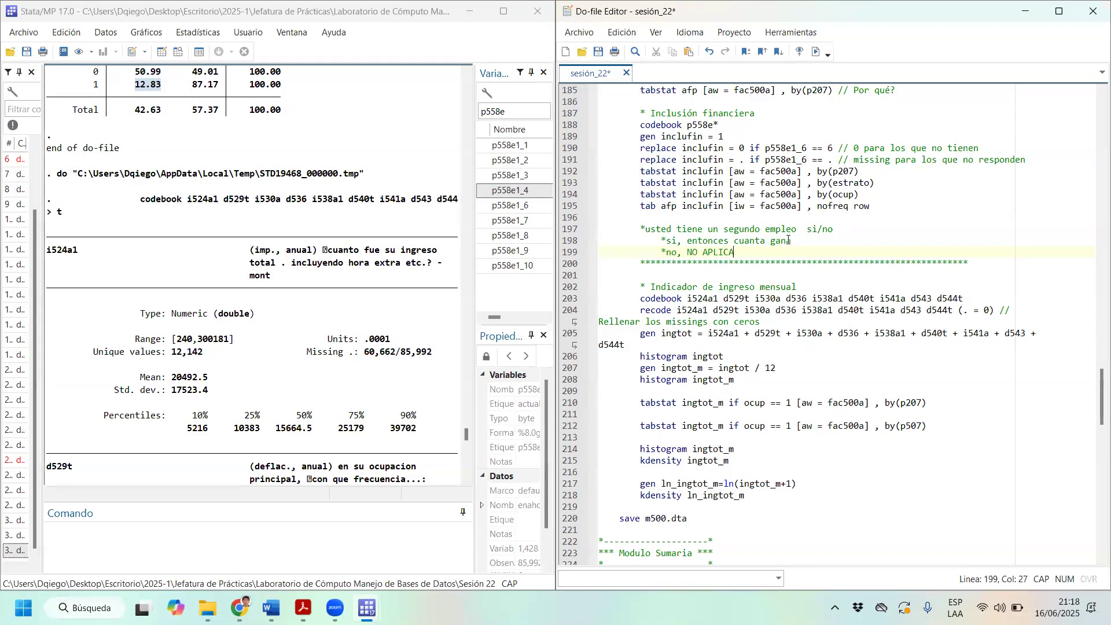
left_click_drag(792, 240, 736, 240)
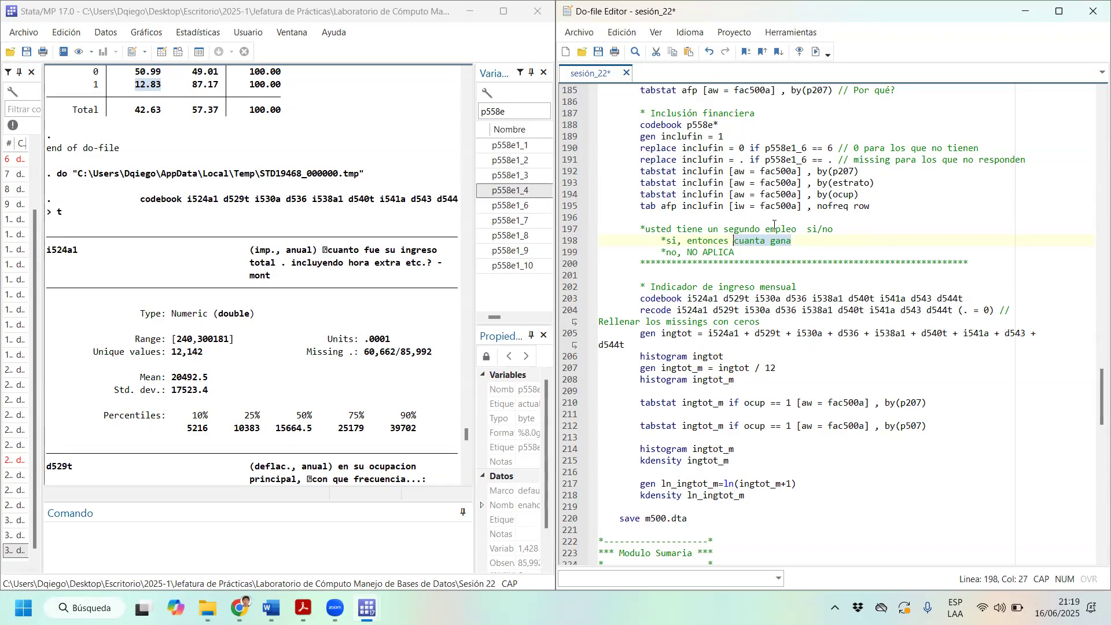
Add the comment "*usted recibe pagos en productis si/no" below the second-job question's answer lines
left_click(765, 253)
key("Return")
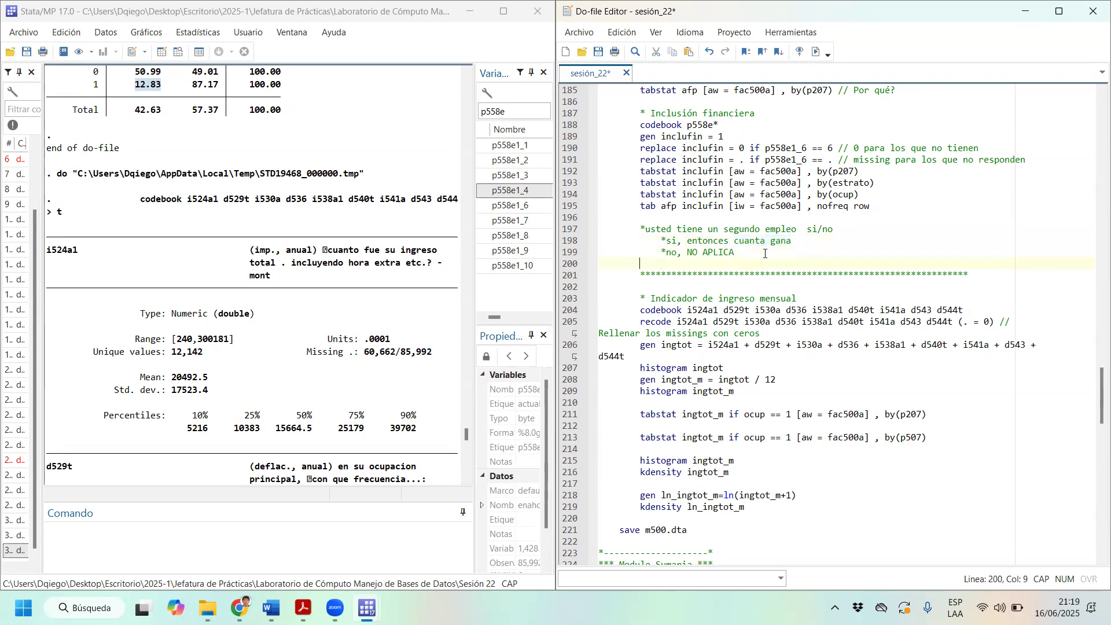
type("*UST")
key("BackSpace")
key("BackSpace")
key("BackSpace")
key("Caps_Lock")
type("usted recibe")
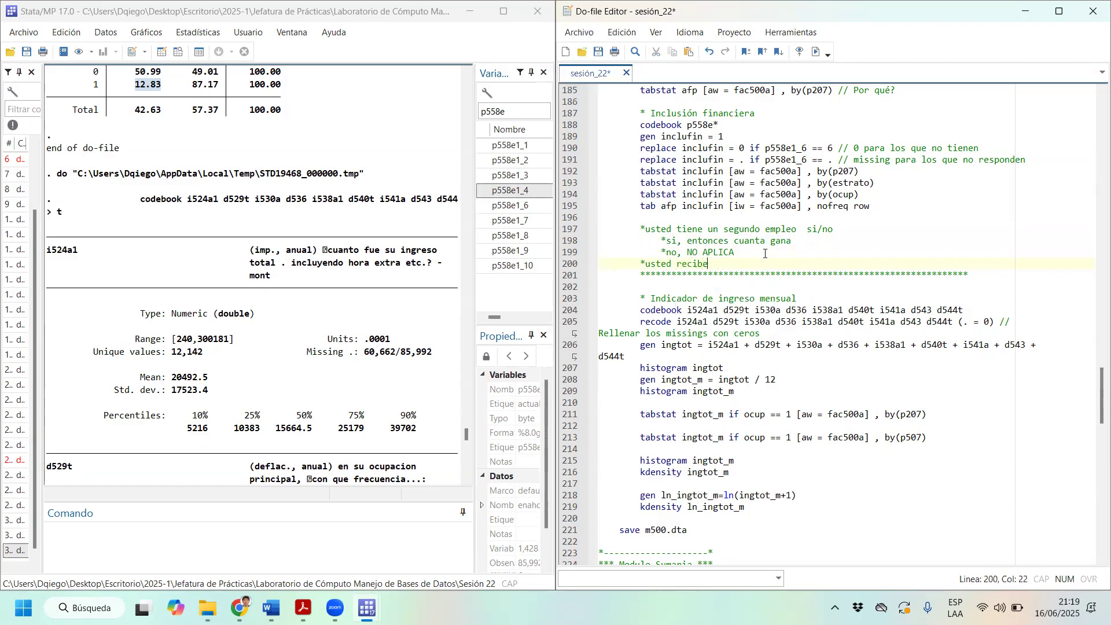
type(" pagos en productis  si/no")
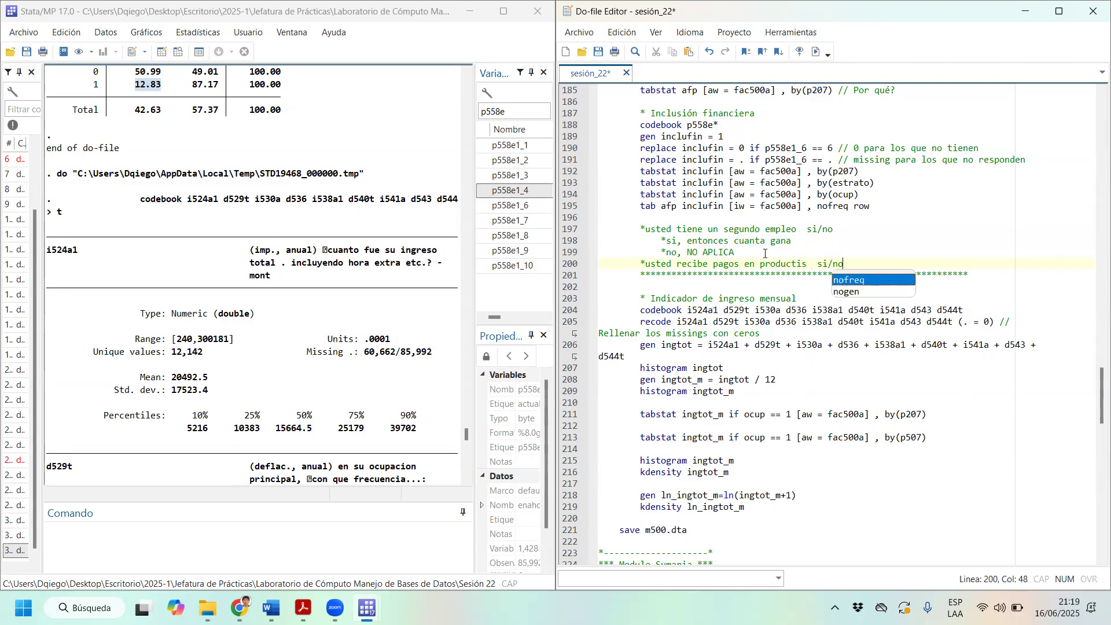
key("Escape")
Add the indented comment "*si, entonces cuanto equivale" below the question about payments in products
key("Return")
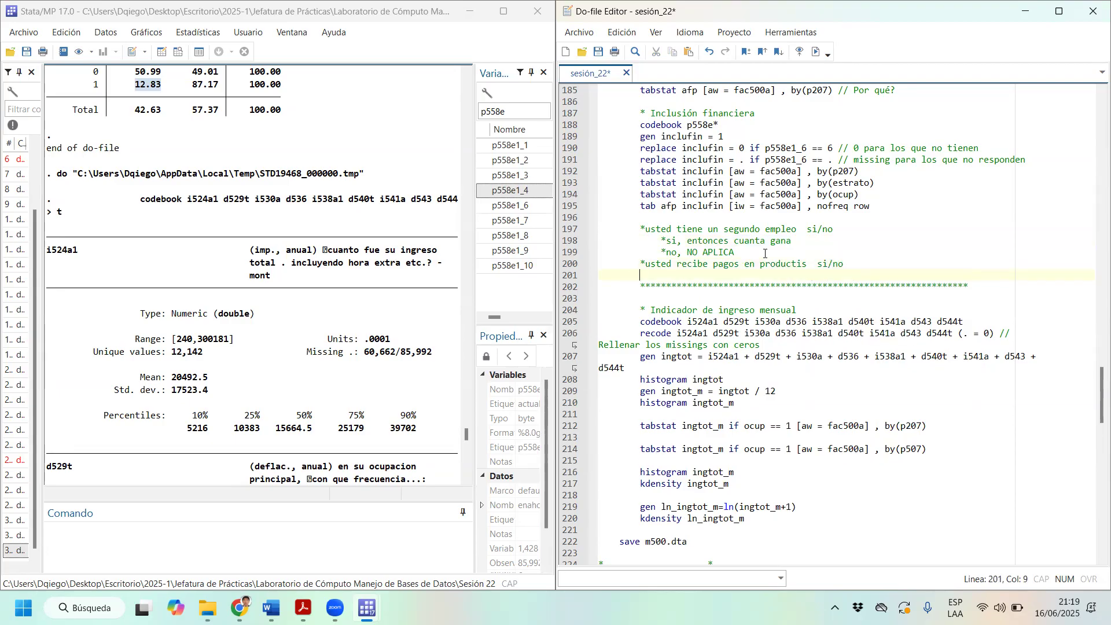
type("*si")
key("BackSpace")
key("BackSpace")
key("BackSpace")
type("¨si,")
key("BackSpace")
key("BackSpace")
key("BackSpace")
key("BackSpace")
type("*si, entonces")
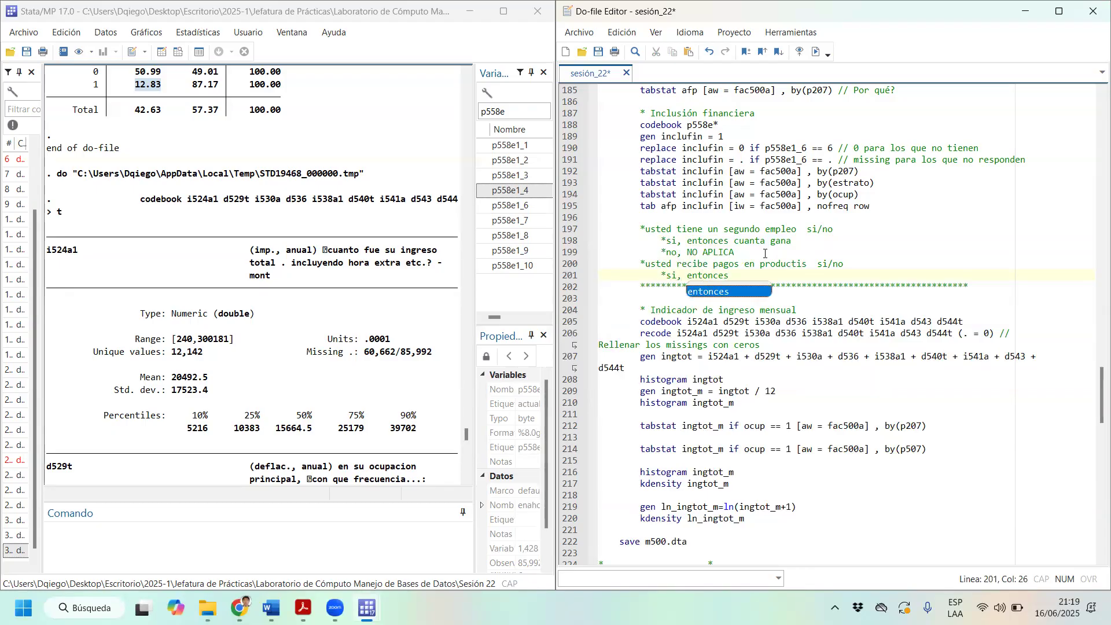
type(" cuanto")
key("BackSpace")
type("equivale")
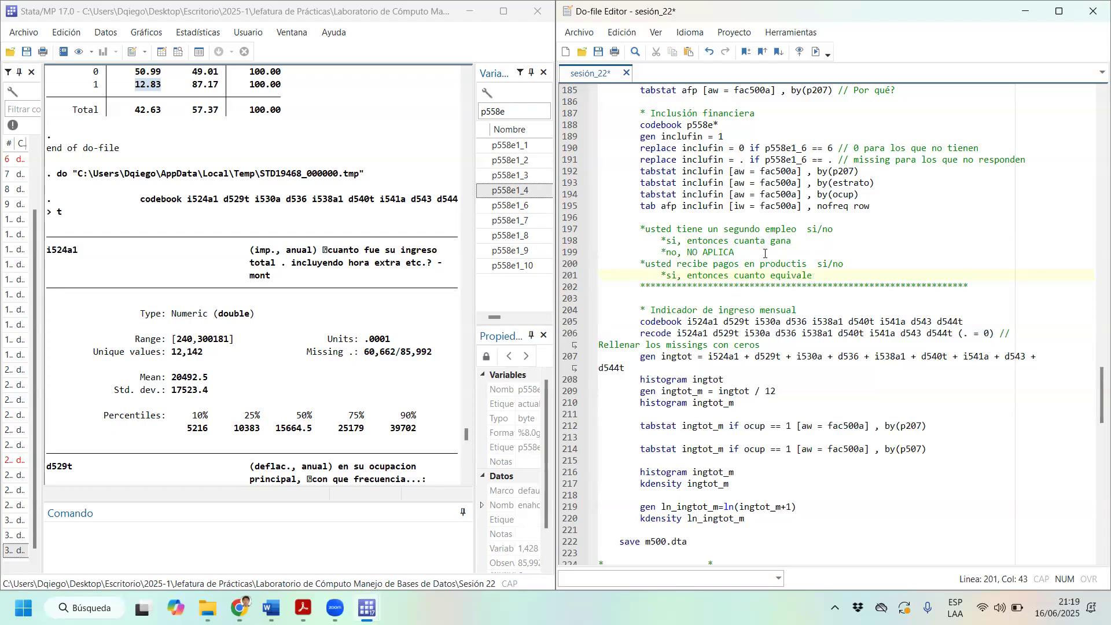
Correct the misspelled word "productis" to "productos" in the payments question comment
left_click(800, 264)
type("o")
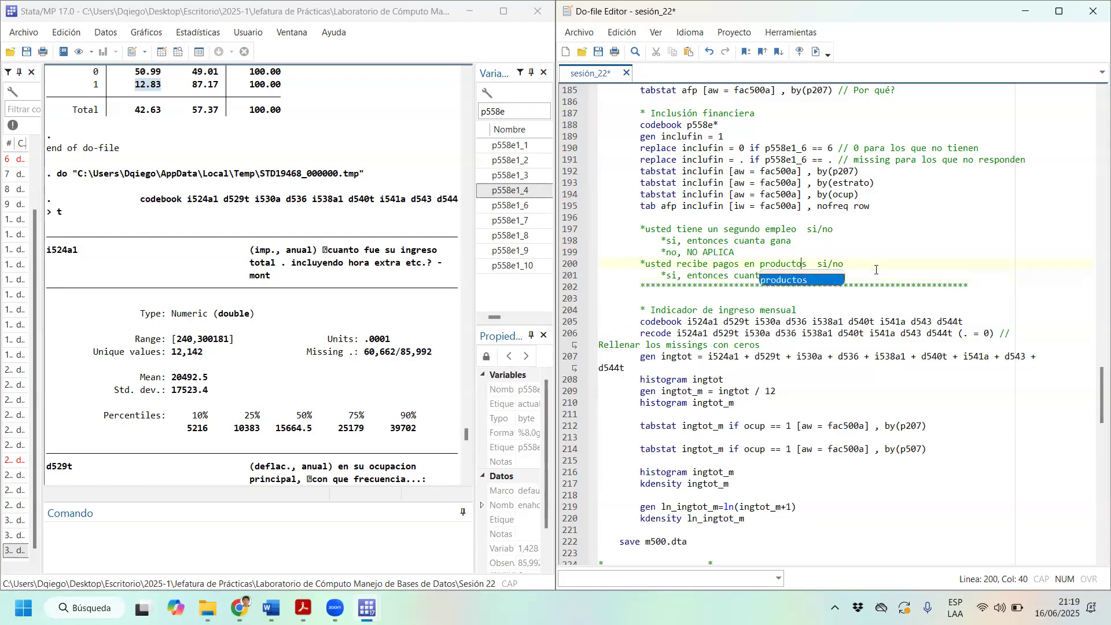
left_click(849, 276)
left_click_drag(815, 277, 734, 276)
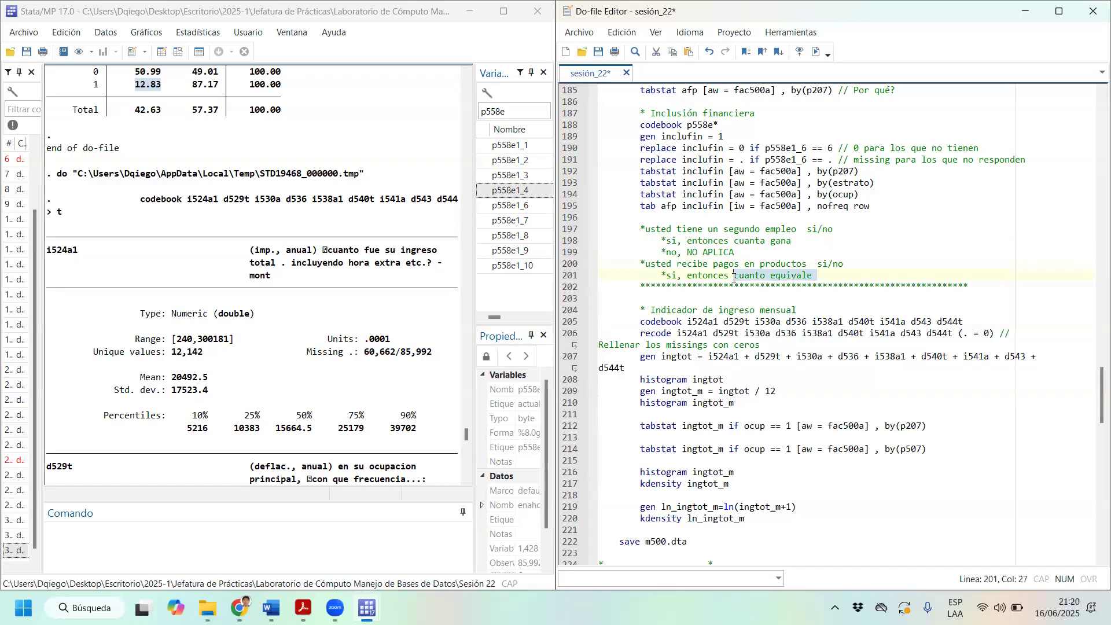
Add the indented comment "*no, NO APLICA" below the "*si, entonces cuanto equivale" line
left_click(833, 276)
key("Return")
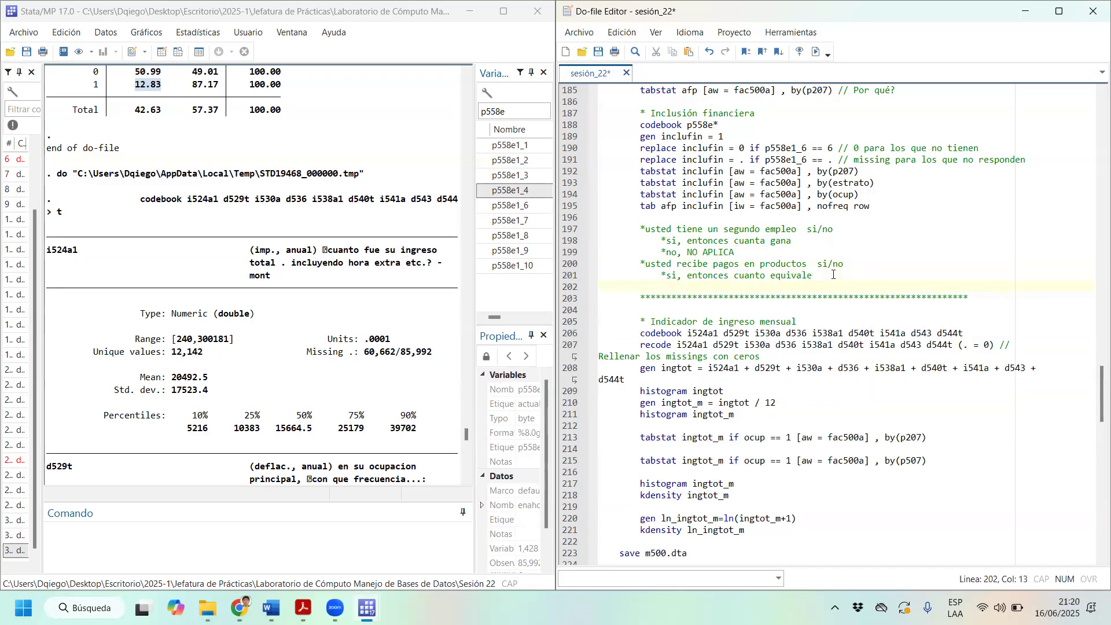
type("¨*")
key("BackSpace")
key("BackSpace")
type("*no,")
key("Caps_Lock")
type("NO APLICA")
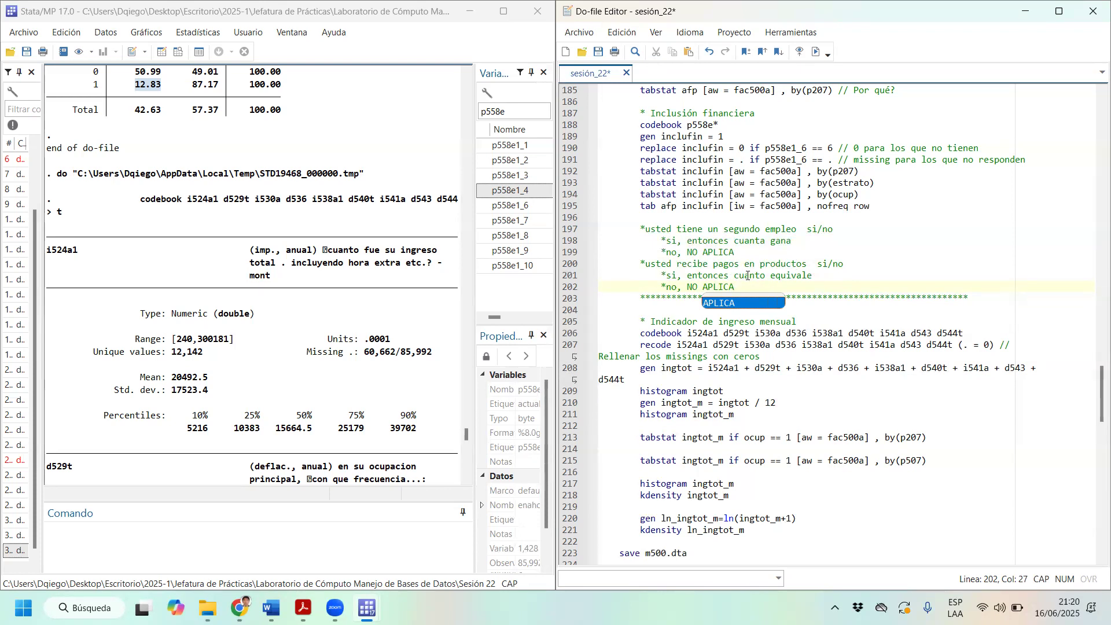
left_click_drag(734, 275, 815, 276)
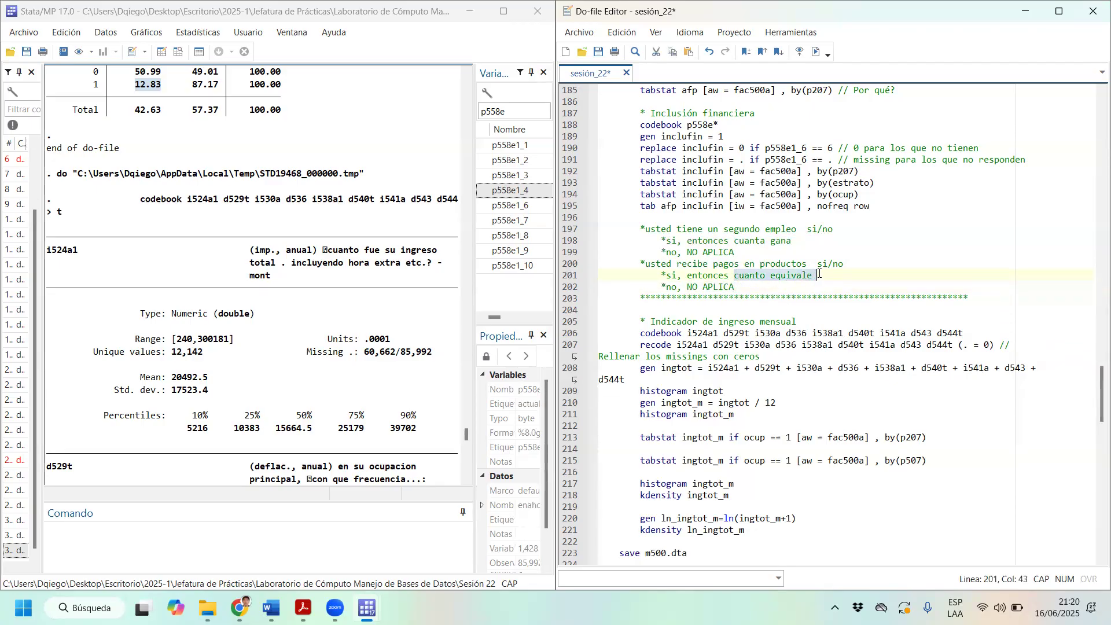
left_click_drag(819, 273, 812, 279)
left_click_drag(814, 277, 817, 277)
Run the recode line that turns missing income values into zeros and the line generating ingtot as the sum of the nine income variables
scroll(763, 294, "down", 1)
left_click_drag(641, 311, 760, 322)
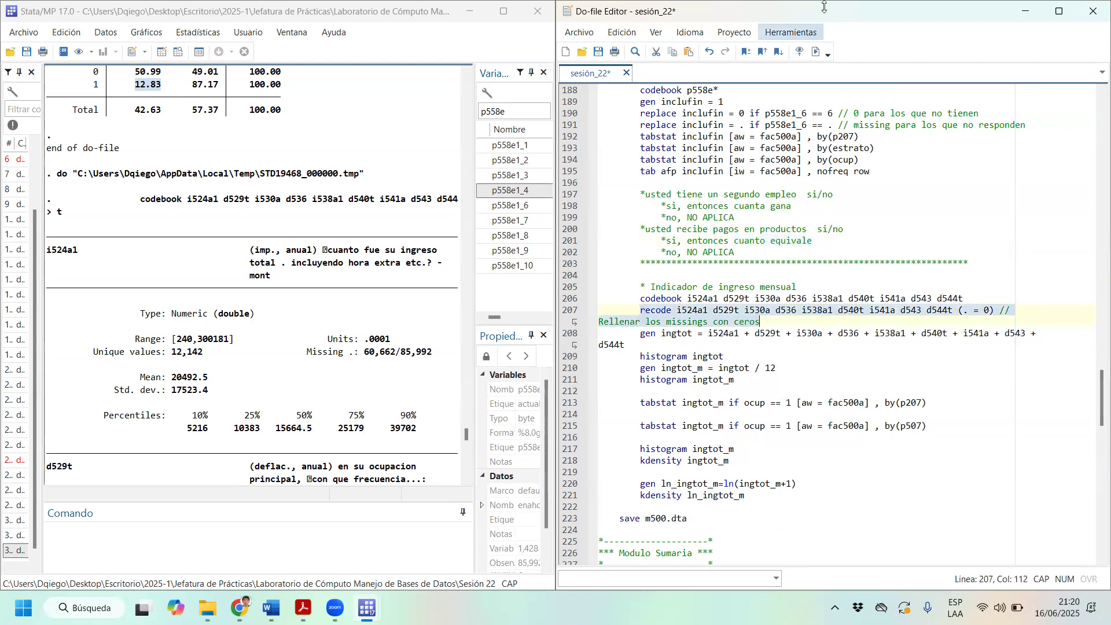
left_click(817, 53)
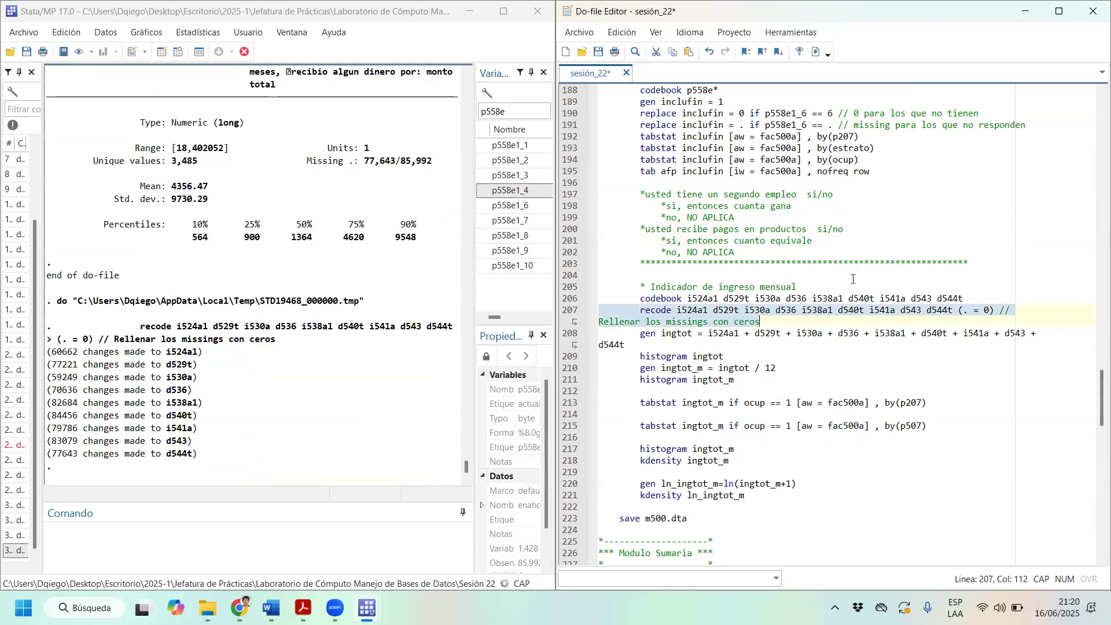
left_click_drag(198, 404, 44, 297)
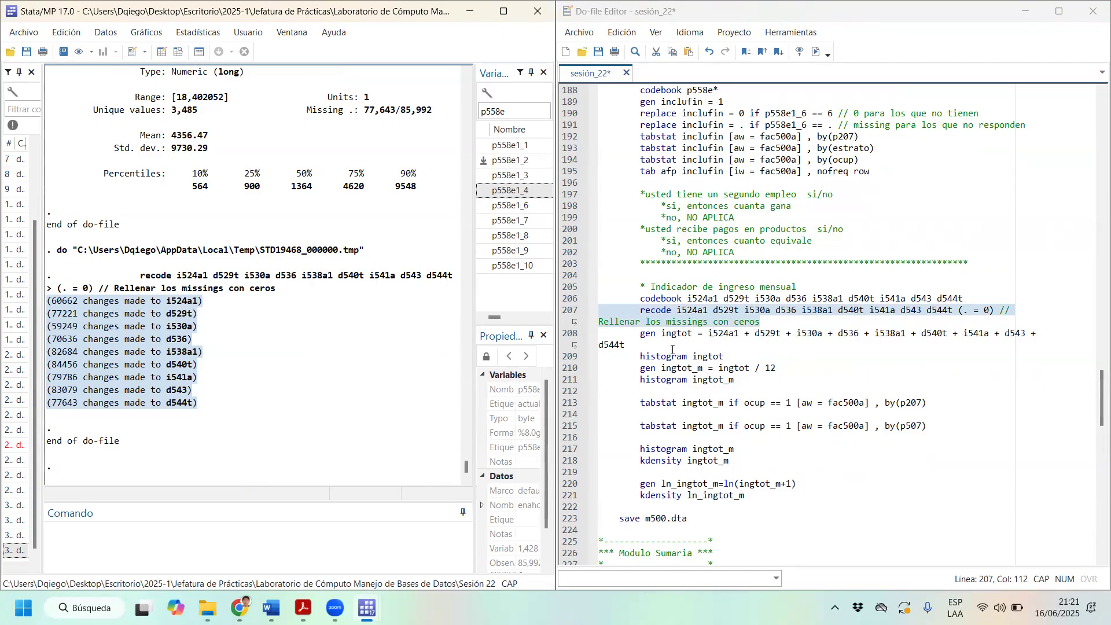
left_click_drag(671, 346, 640, 331)
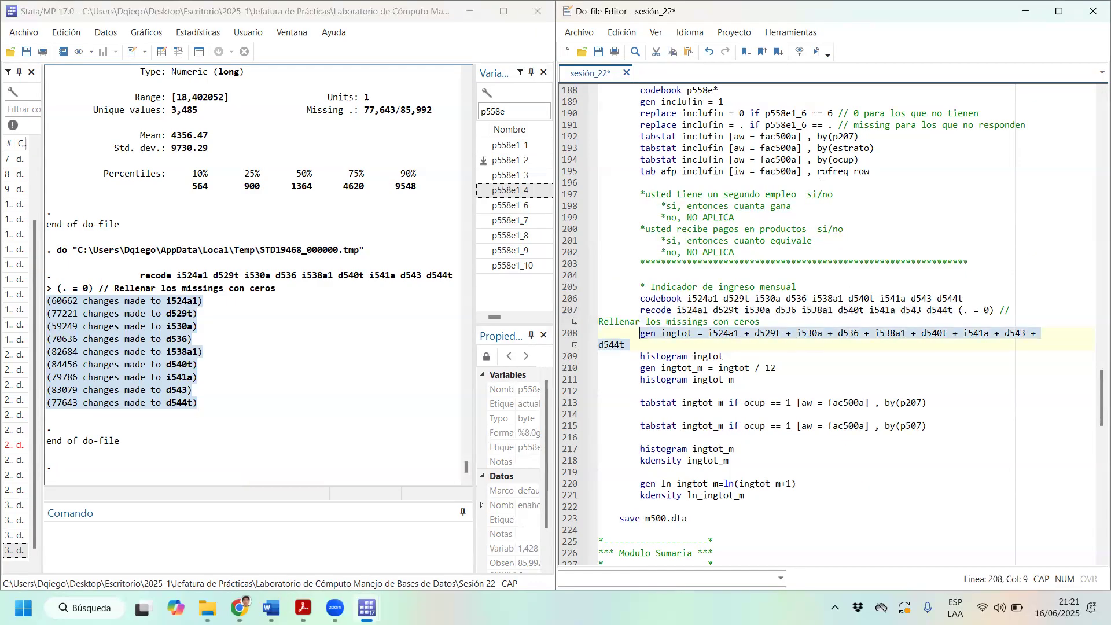
left_click(817, 52)
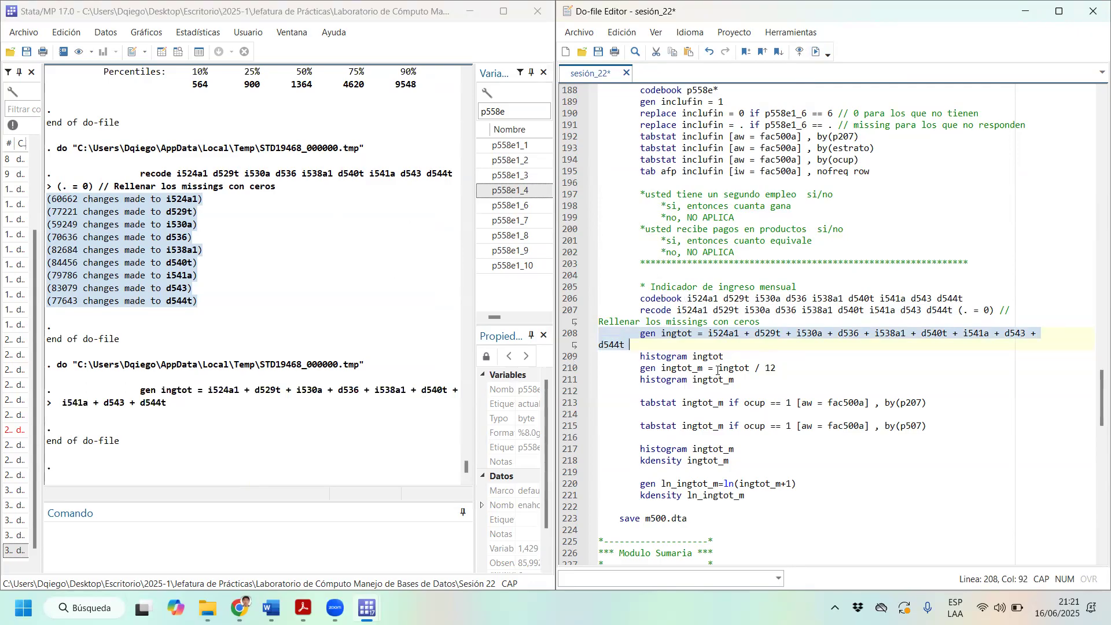
Run the histogram of ingtot, examine the graph and close it
left_click_drag(724, 356, 641, 357)
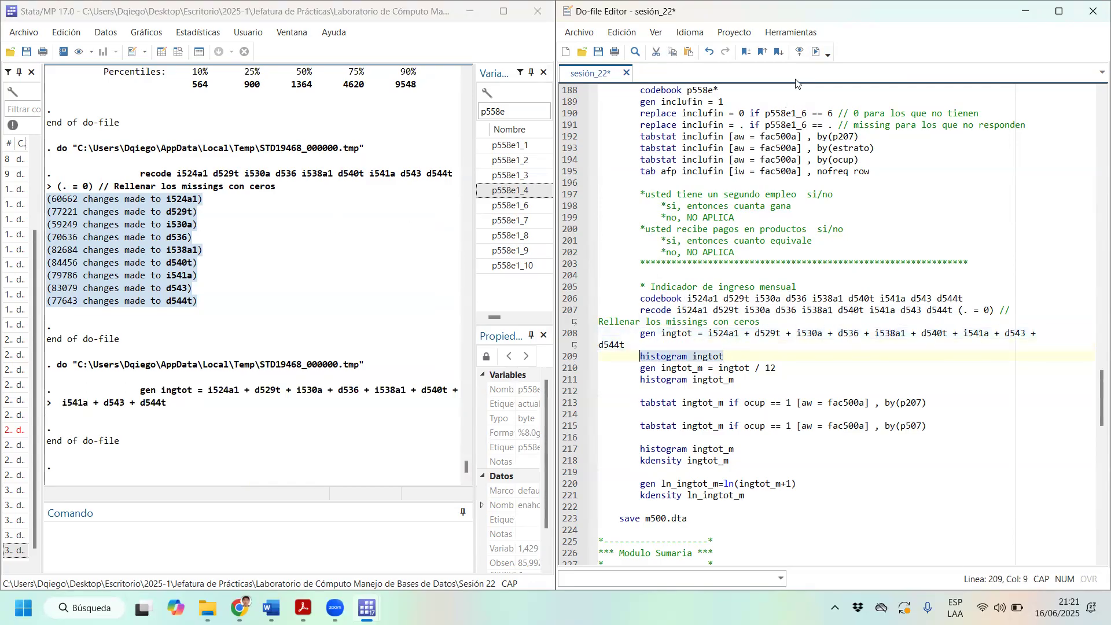
left_click(817, 51)
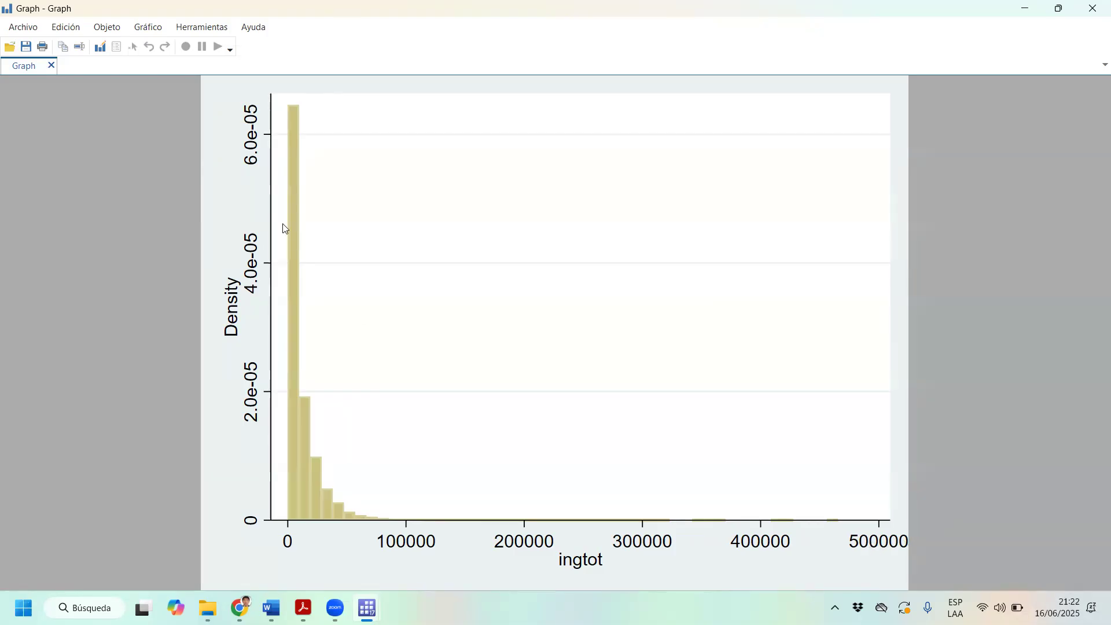
left_click(1094, 5)
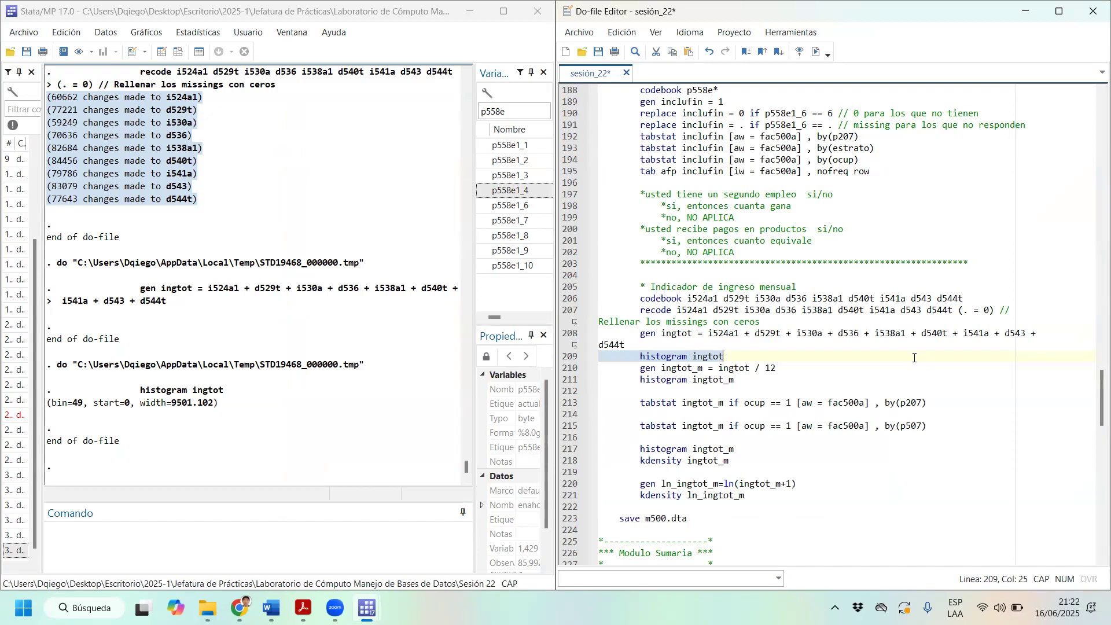
Generate ingtot_m as ingtot / 12, run its histogram and close the graph
left_click_drag(791, 366, 646, 362)
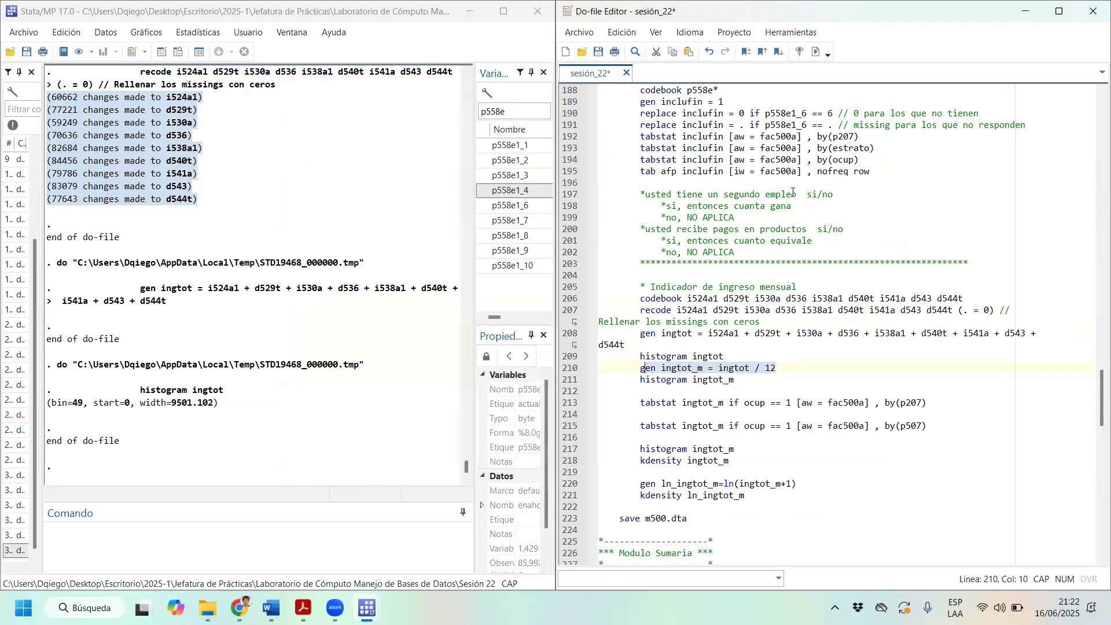
left_click(815, 52)
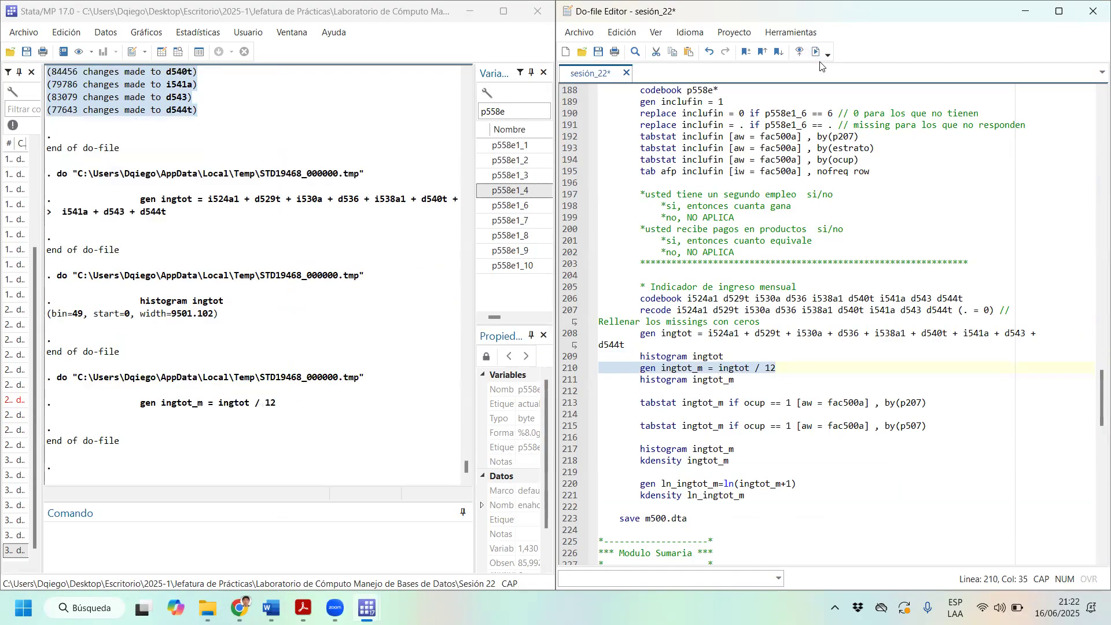
left_click(687, 379)
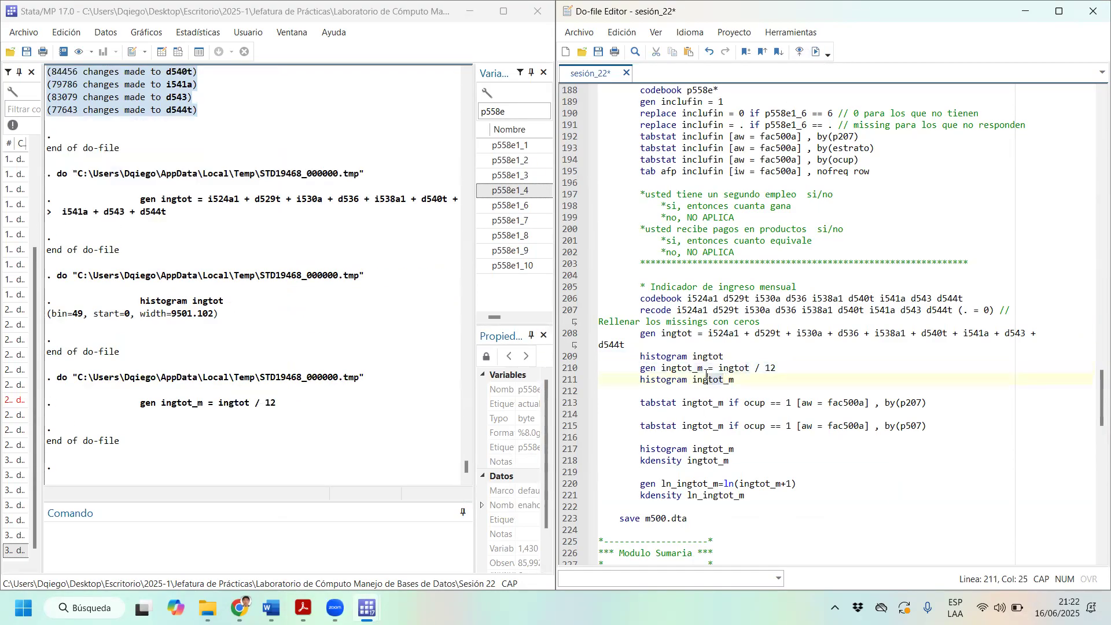
left_click(816, 51)
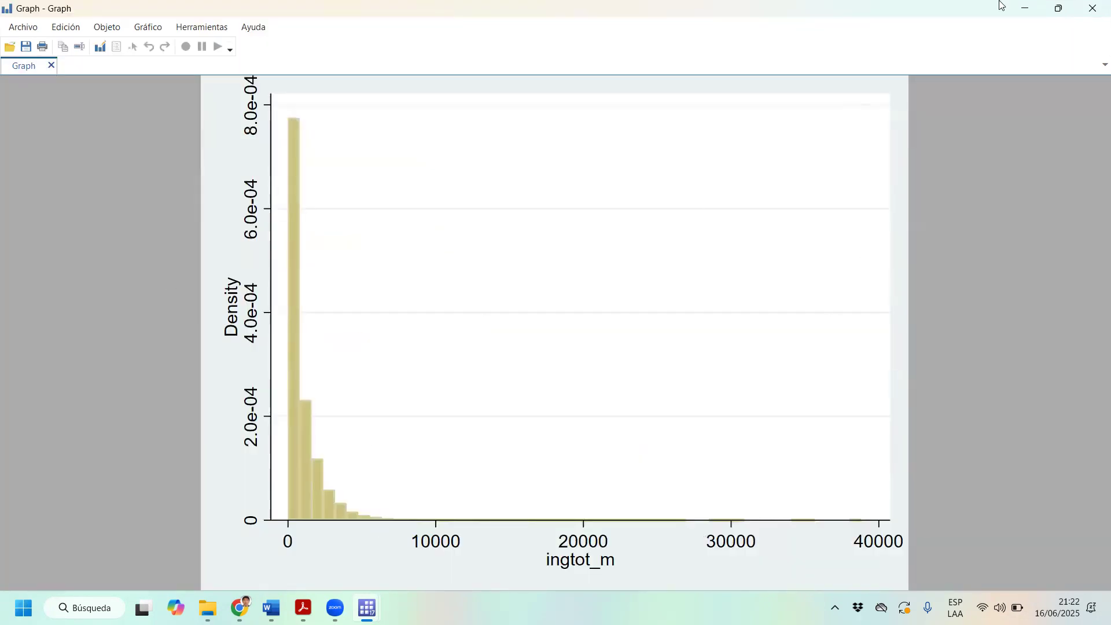
left_click(1094, 6)
Run the weighted tabstat of ingtot_m for ocup == 1 by p207 and review the total, male and female means
scroll(683, 362, "down", 1)
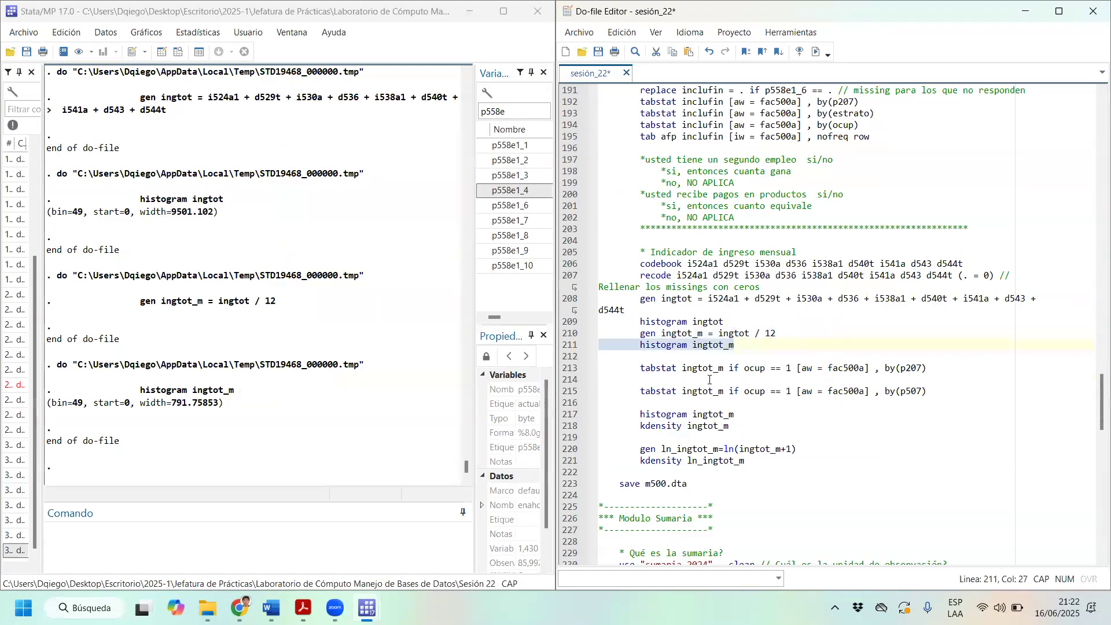
left_click_drag(682, 368, 757, 368)
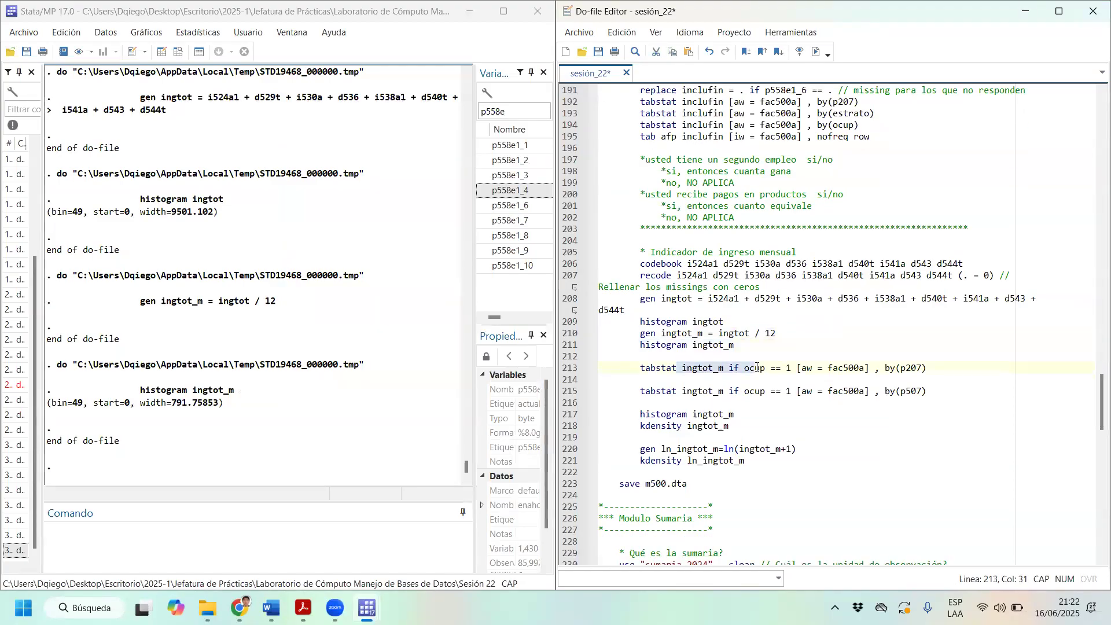
left_click(816, 51)
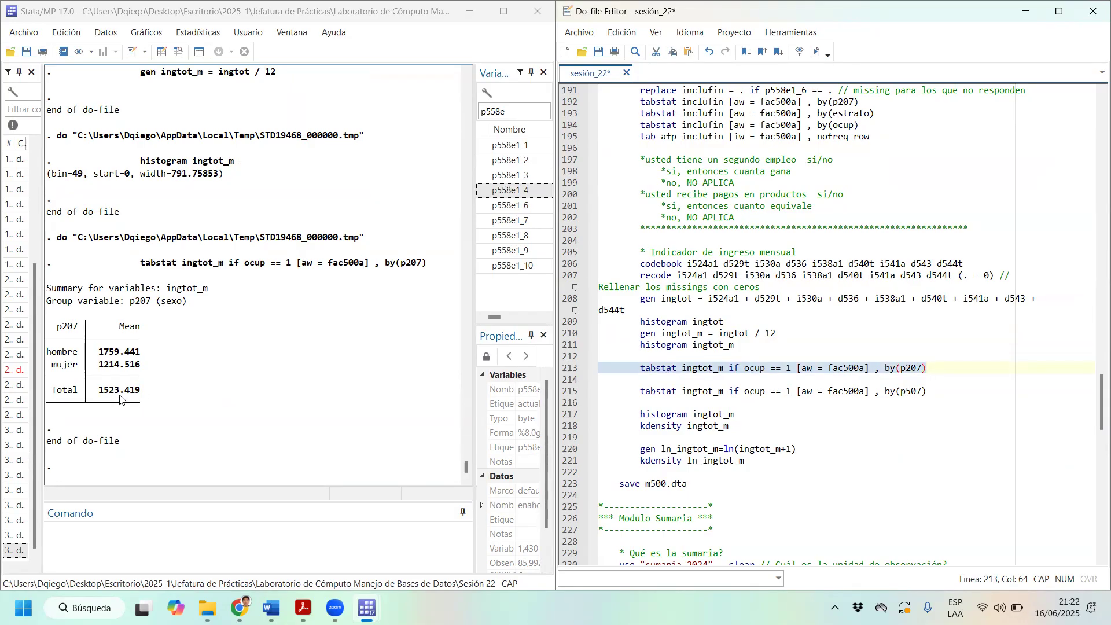
left_click_drag(143, 392, 85, 392)
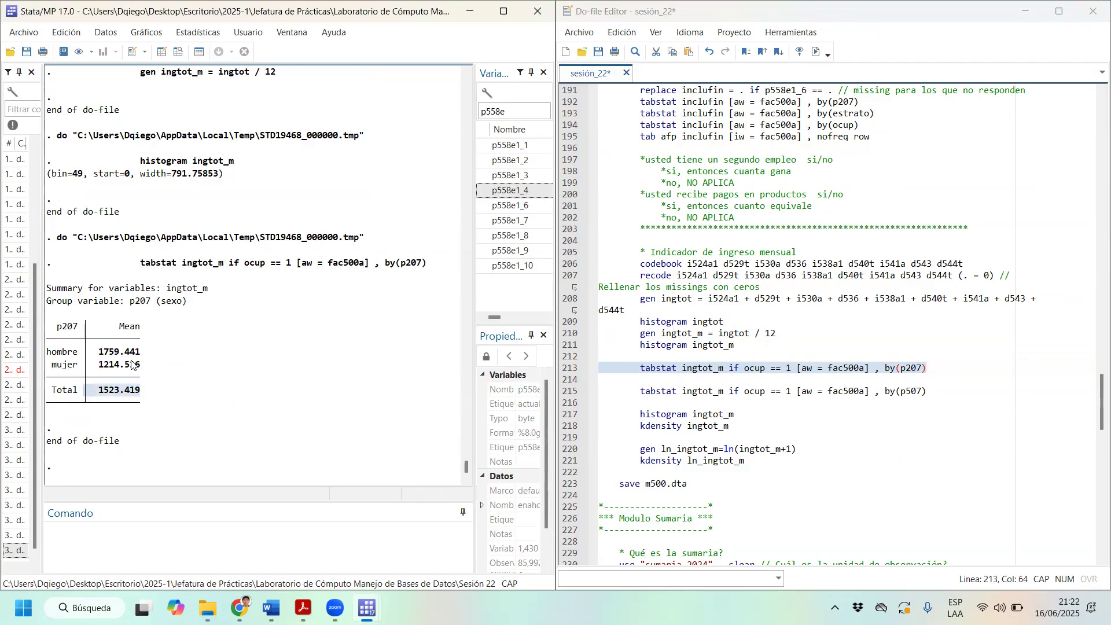
left_click_drag(140, 355, 60, 353)
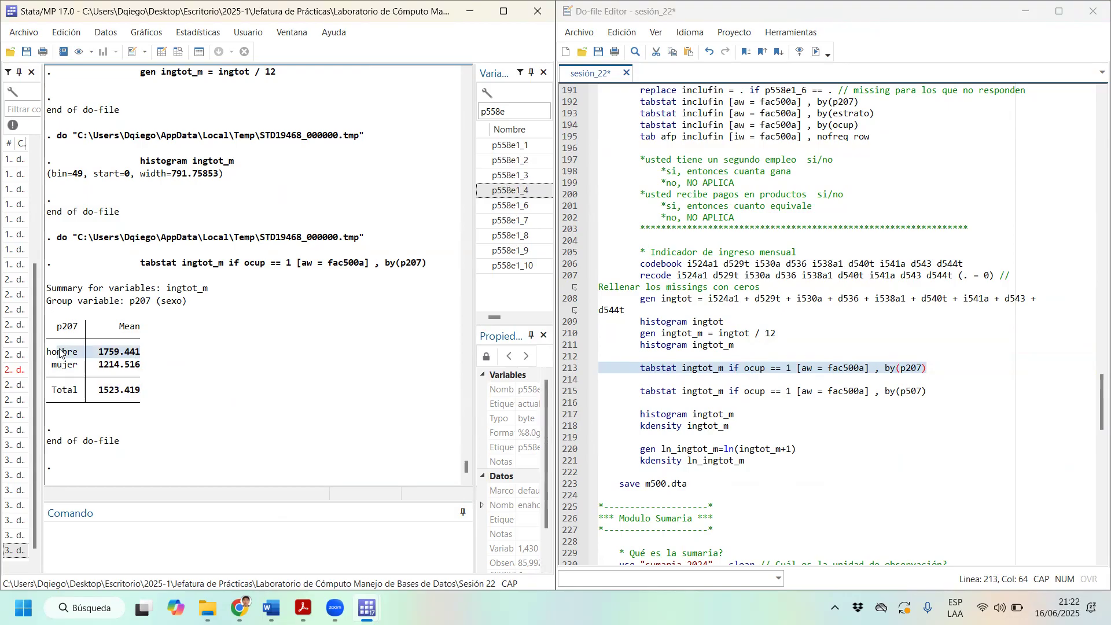
left_click_drag(141, 368, 52, 368)
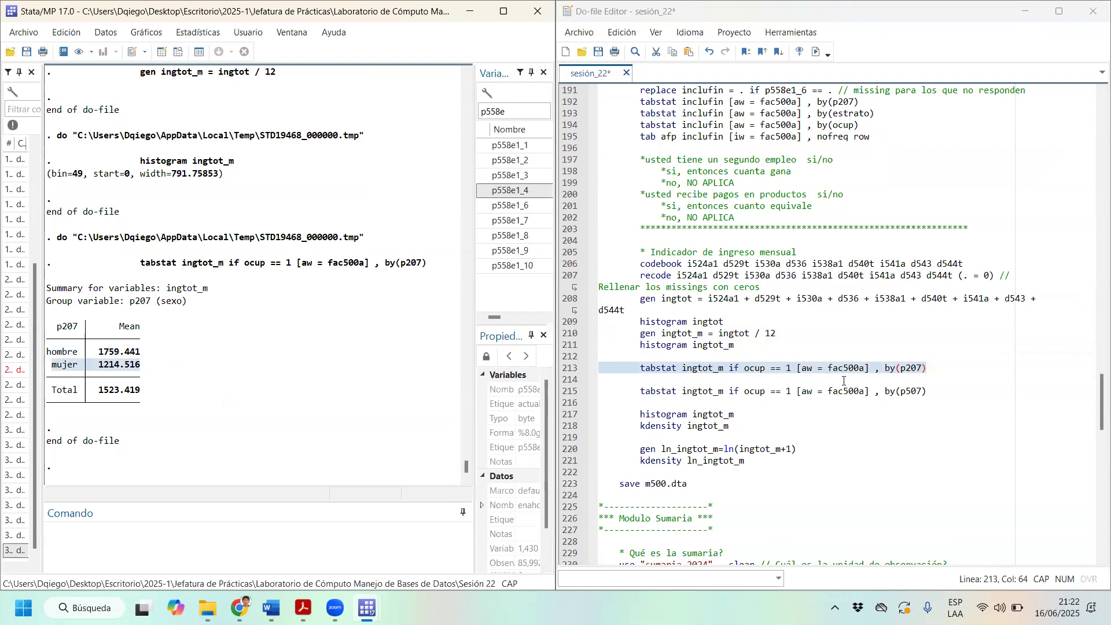
Run the weighted tabstat of ingtot_m for ocup == 1 by p507 and review the means by occupational category
left_click_drag(848, 391, 729, 391)
left_click(816, 52)
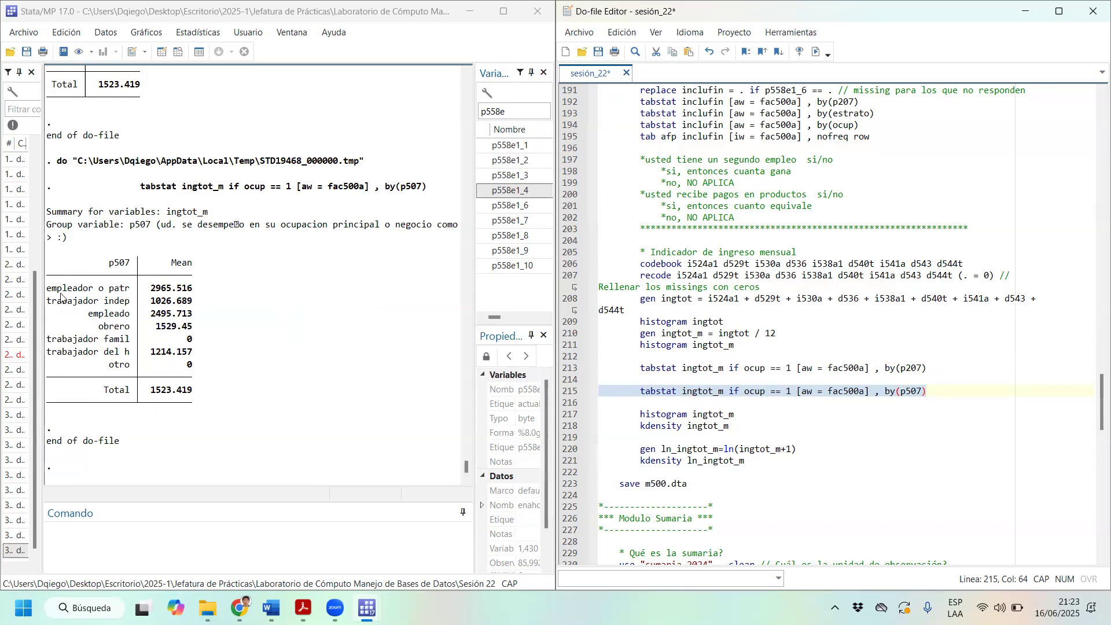
left_click_drag(57, 296, 125, 354)
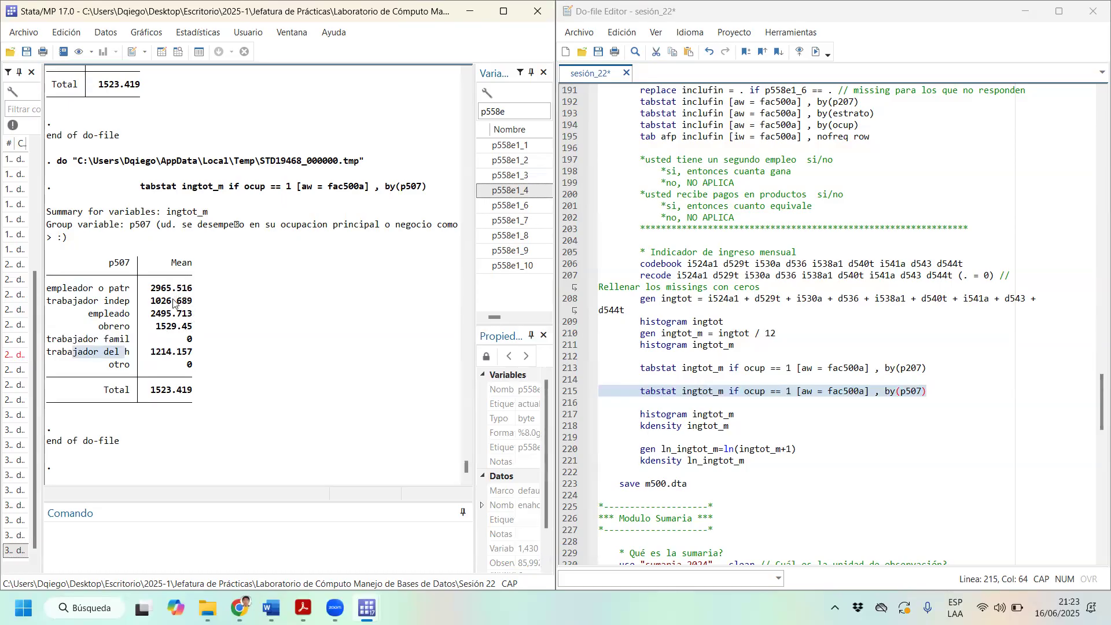
Examine the mean ingtot_m of independent workers and employers in the p507 table
left_click_drag(198, 302, 46, 301)
left_click(45, 301)
triple_click(48, 306)
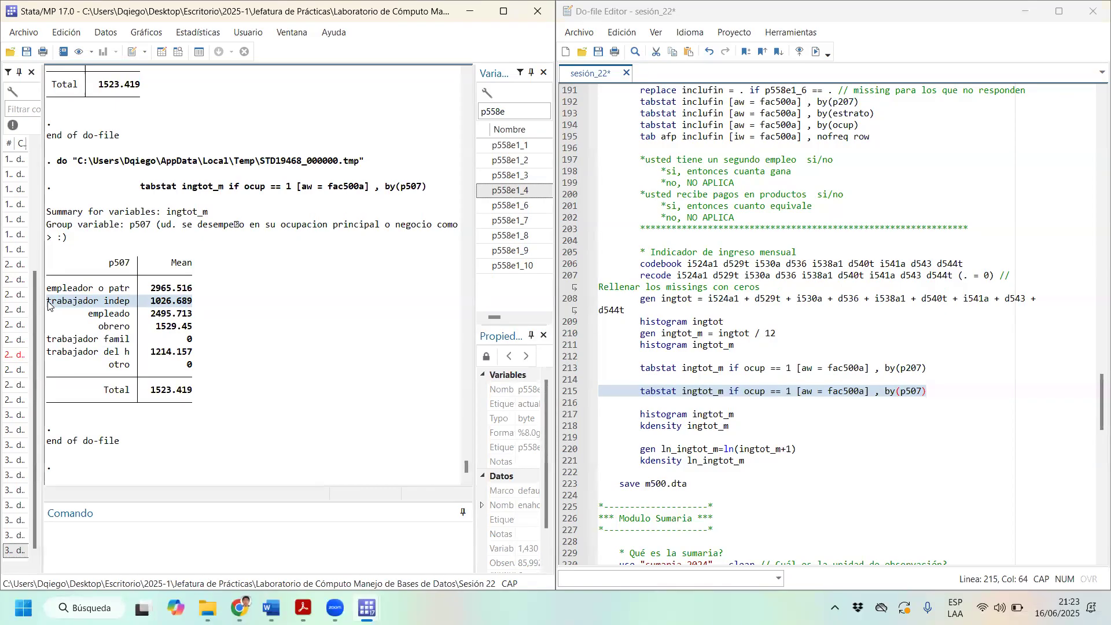
left_click(193, 291)
left_click_drag(194, 291, 45, 289)
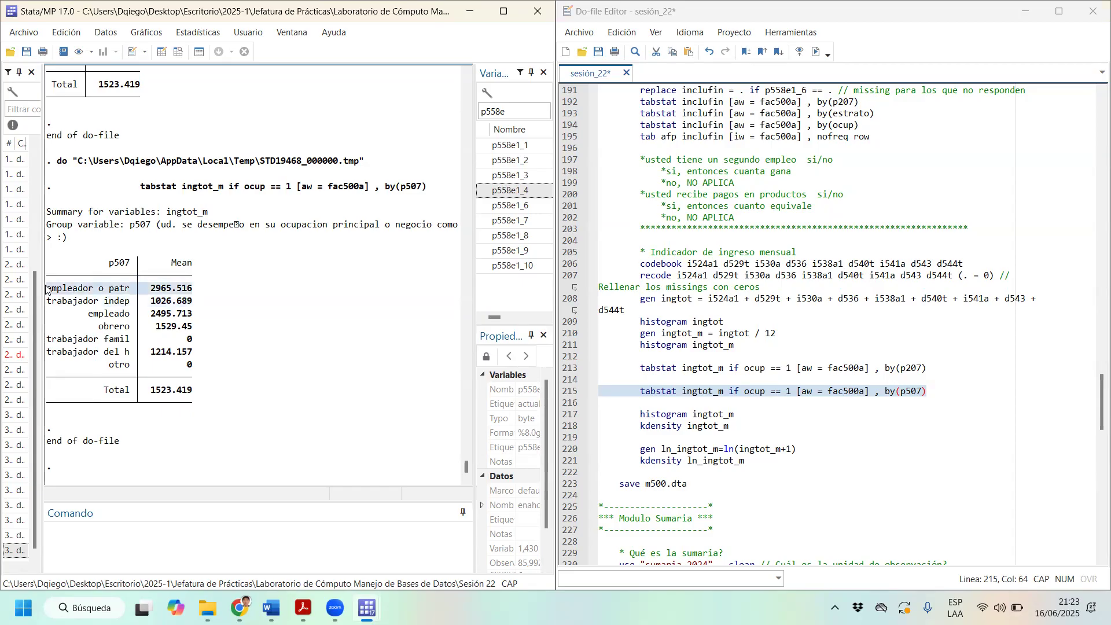
left_click(52, 290)
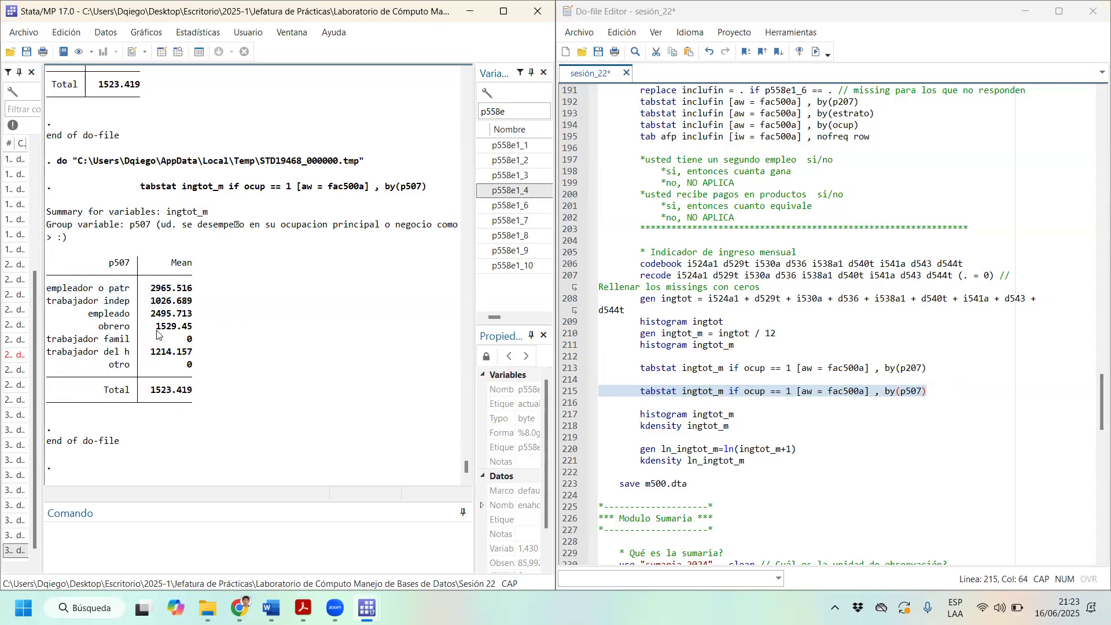
Examine the mean ingtot_m of family workers and household workers in the p507 table
left_click(38, 339)
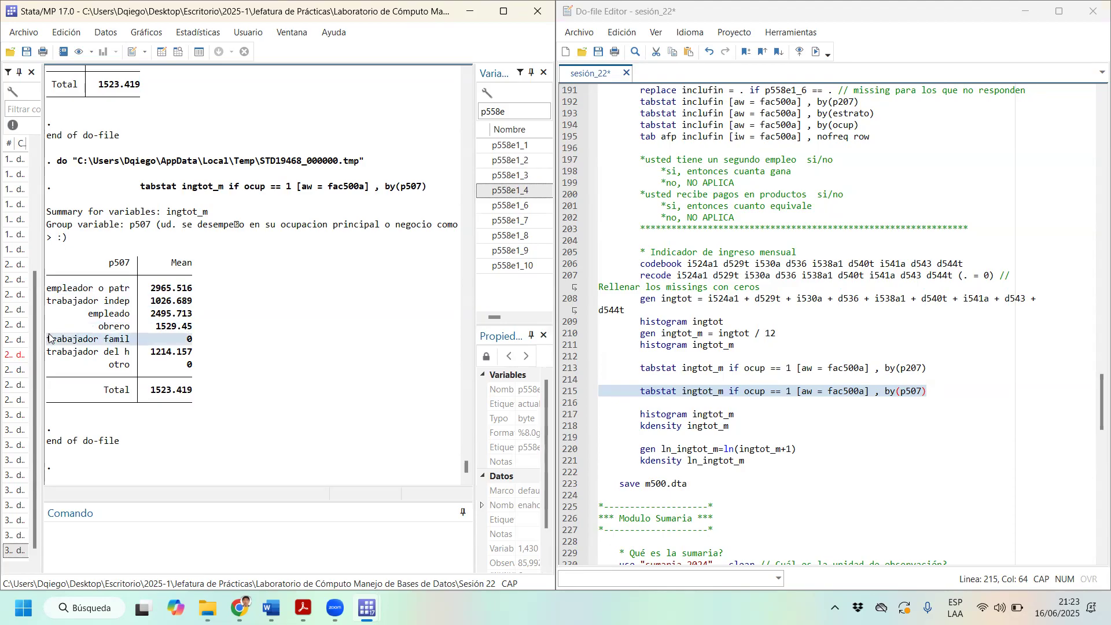
left_click(50, 337)
left_click_drag(187, 337, 63, 342)
triple_click(46, 351)
left_click_drag(59, 345, 180, 345)
left_click_drag(74, 355, 48, 360)
left_click(196, 359)
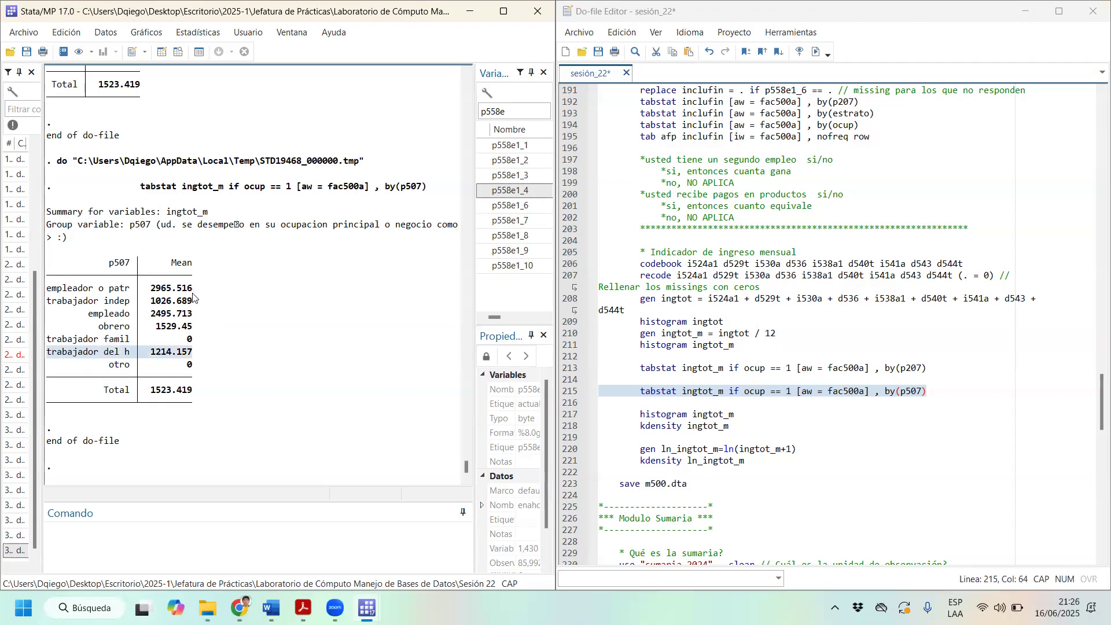
Compare the mean ingtot_m of independent workers with that of employees (empleado) in the p507 table
left_click_drag(195, 297, 52, 302)
left_click(44, 304)
triple_click(50, 304)
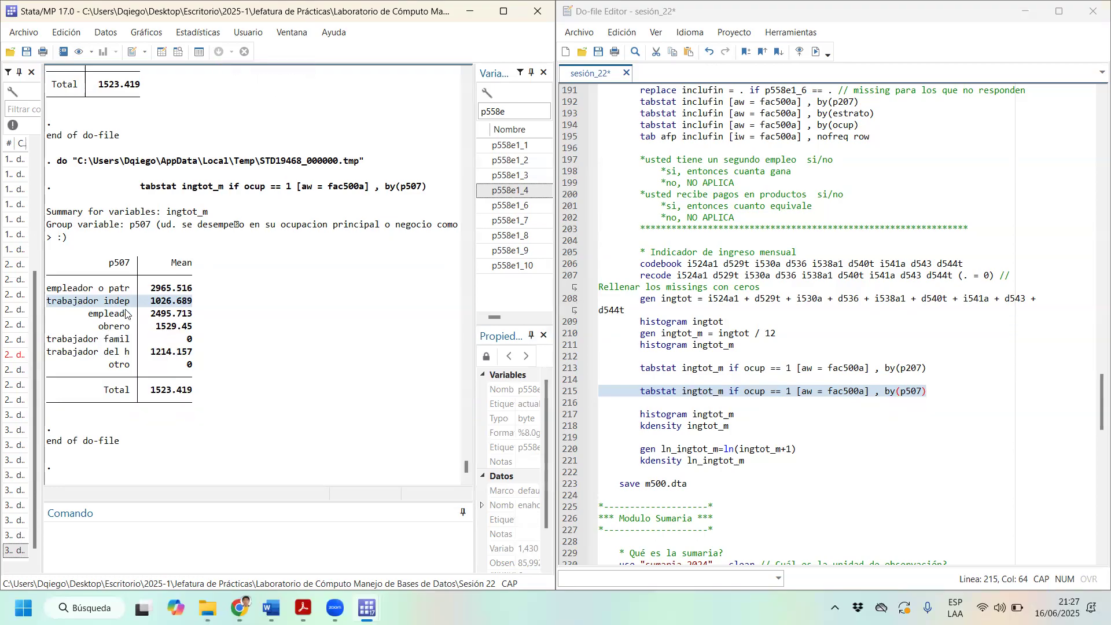
left_click_drag(203, 296, 56, 300)
left_click(43, 296)
left_click_drag(198, 313, 51, 317)
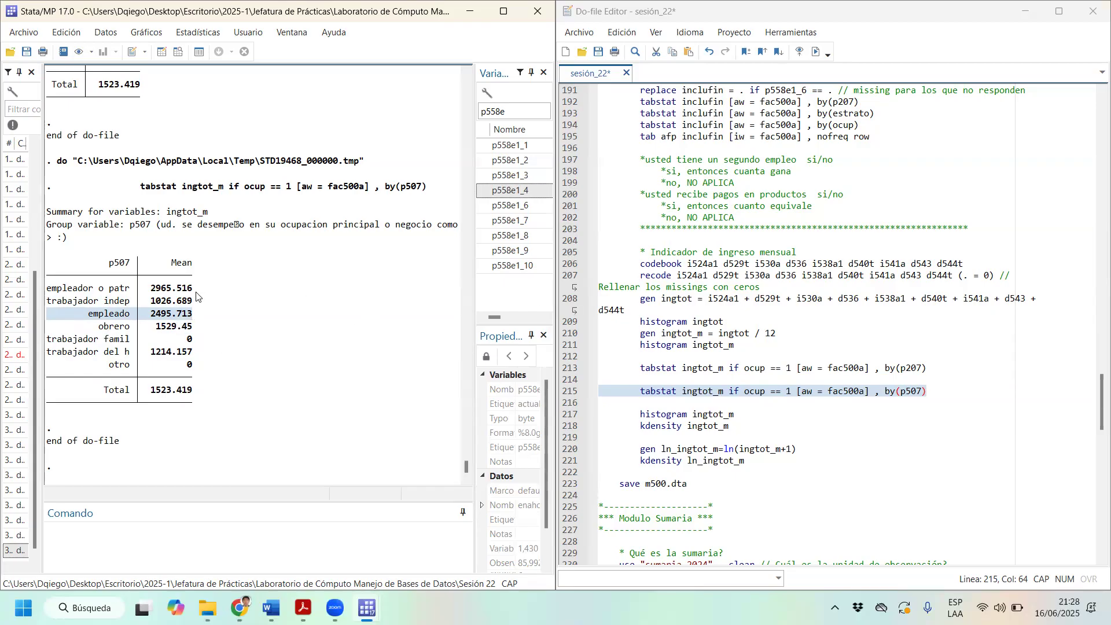
left_click_drag(195, 301, 48, 307)
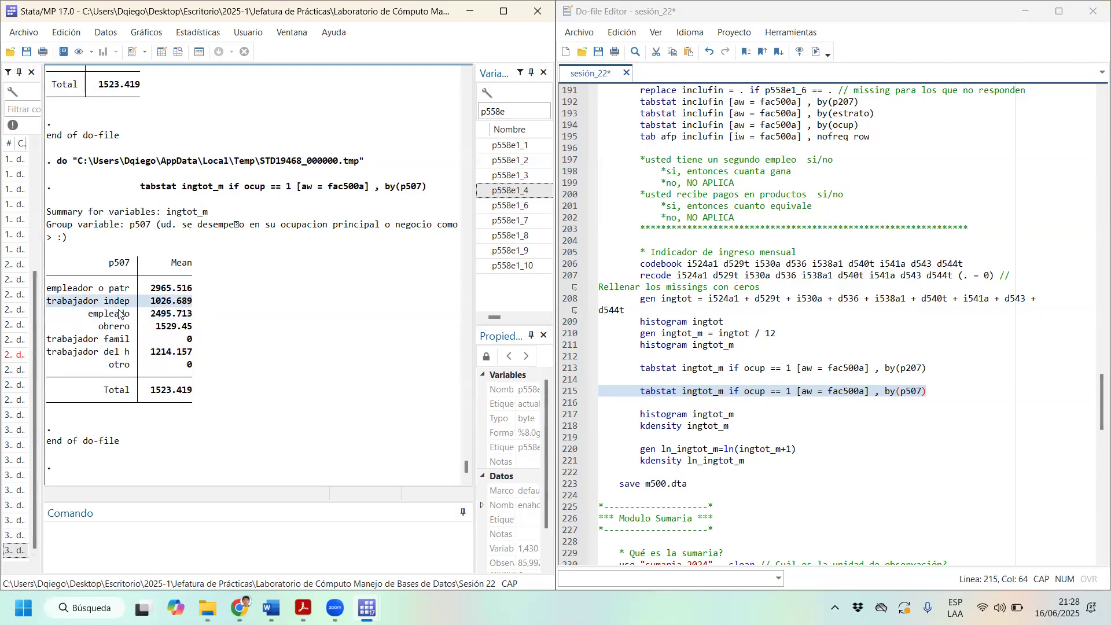
Run the histogram and kdensity commands for ingtot_m on lines 217–218, view the density graph and close it
left_click(656, 417)
left_click_drag(656, 416, 718, 427)
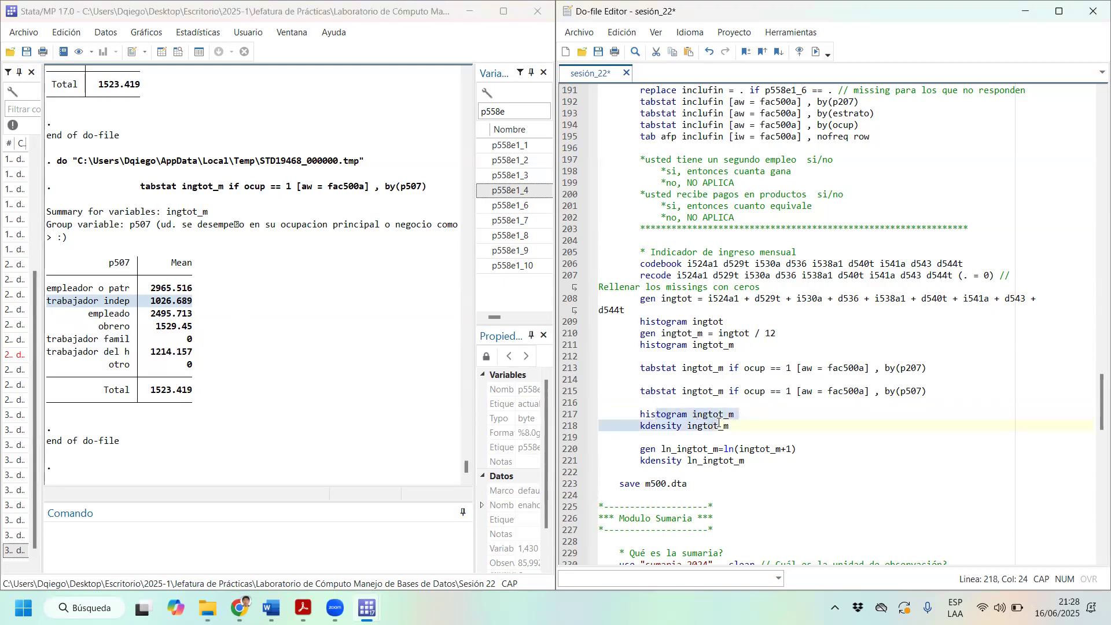
left_click(816, 52)
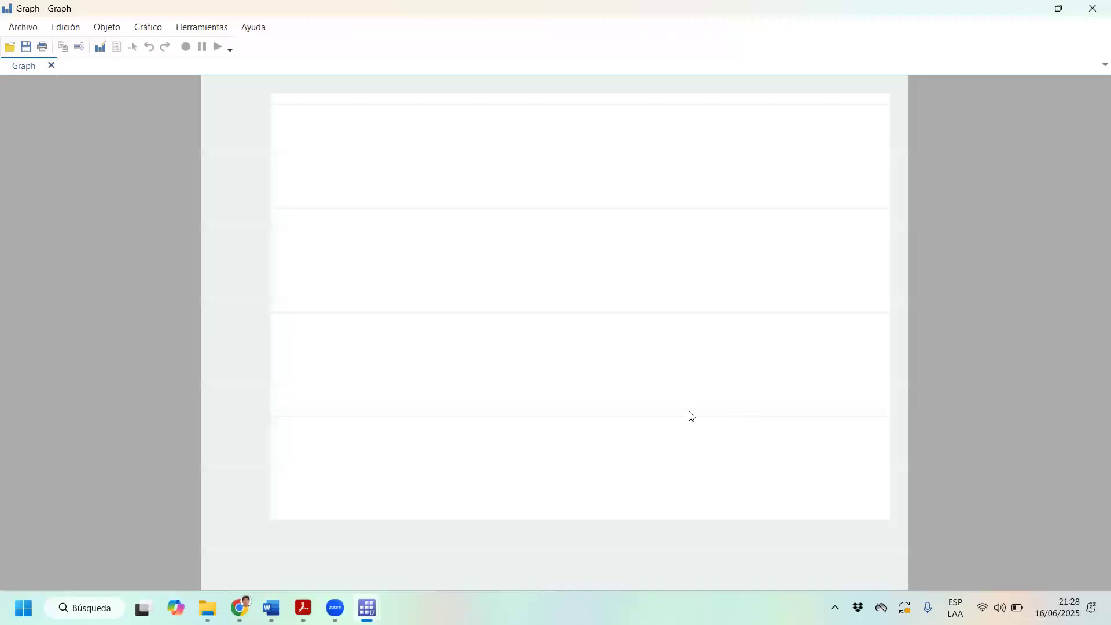
left_click(1094, 9)
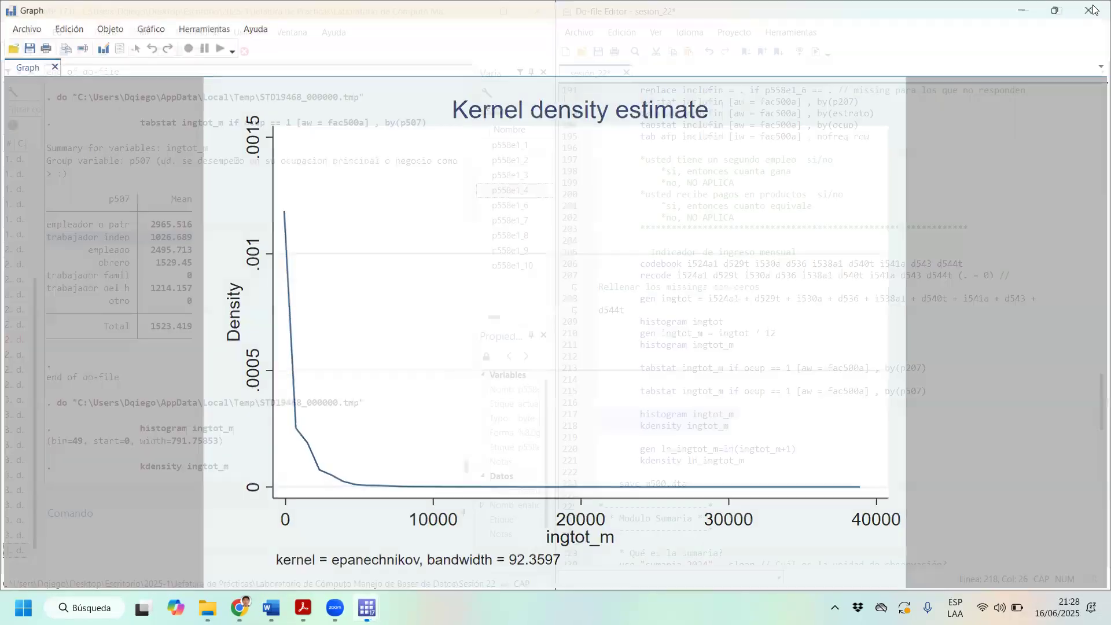
Close the kernel density graph, rerun only the histogram of ingtot_m from the do-file, and close its graph after viewing it
left_click(1094, 9)
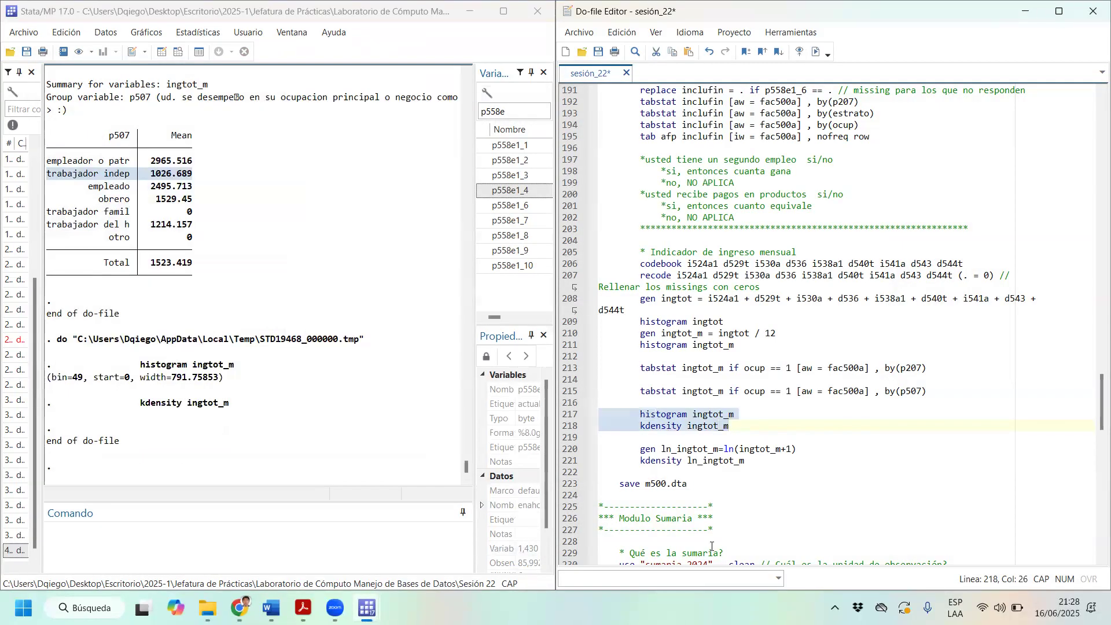
left_click_drag(797, 449, 576, 449)
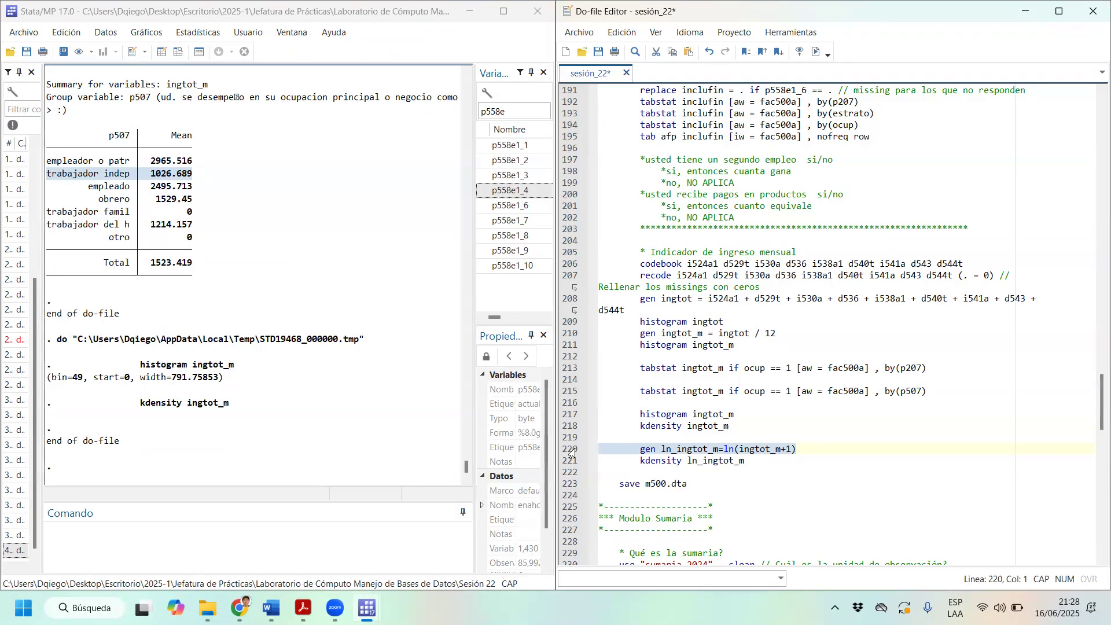
left_click_drag(642, 402, 619, 414)
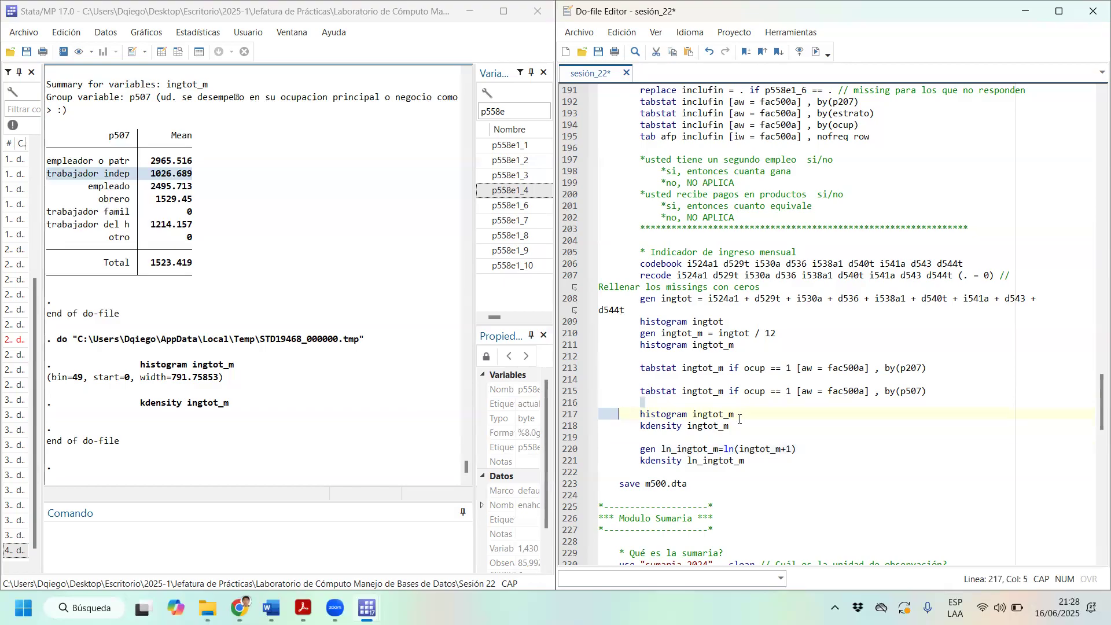
left_click_drag(746, 419, 640, 414)
left_click(817, 55)
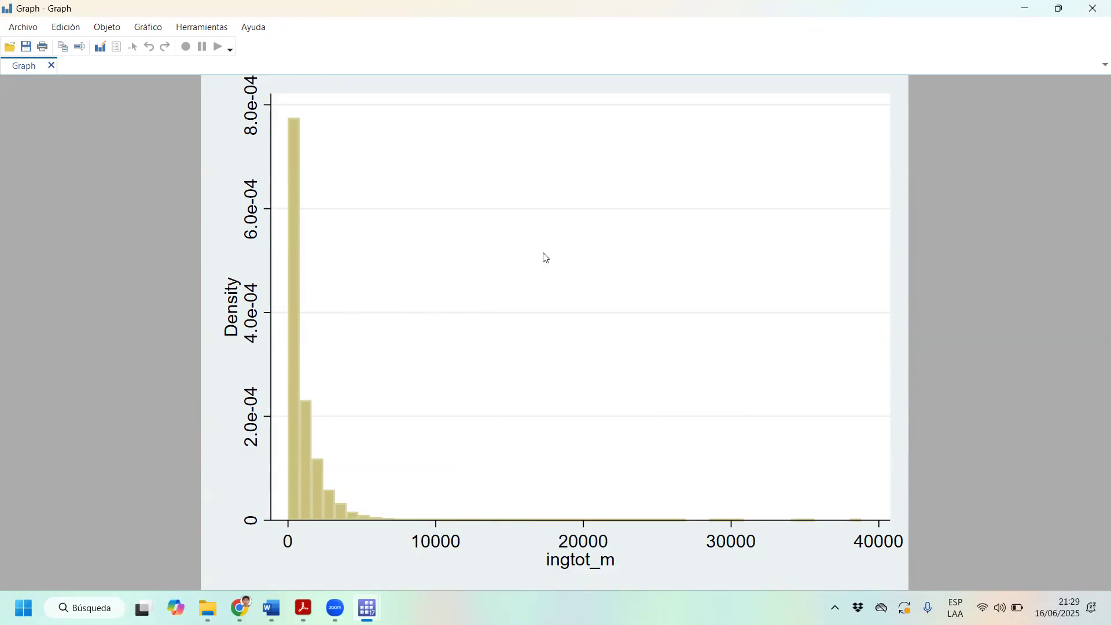
left_click(1093, 6)
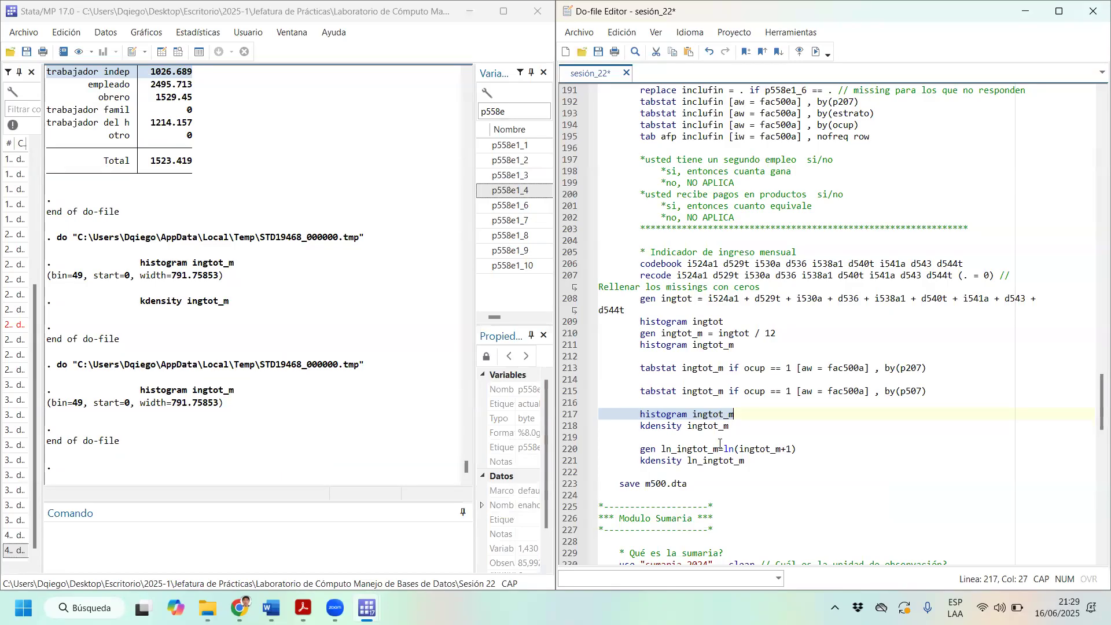
Add the command gen log_ingreso=ln(ingtot_m) below the kdensity ingtot_m line in the do-file and run it
left_click(752, 426)
key("Return")
key("Return")
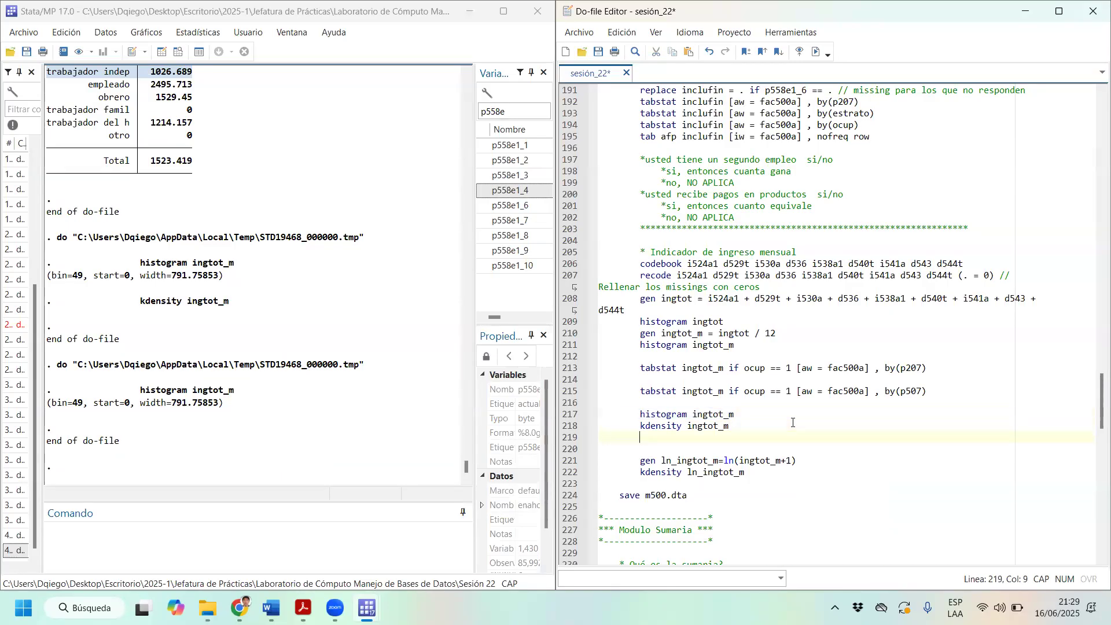
type("G")
key("Caps_Lock")
key("BackSpace")
type("gen log")
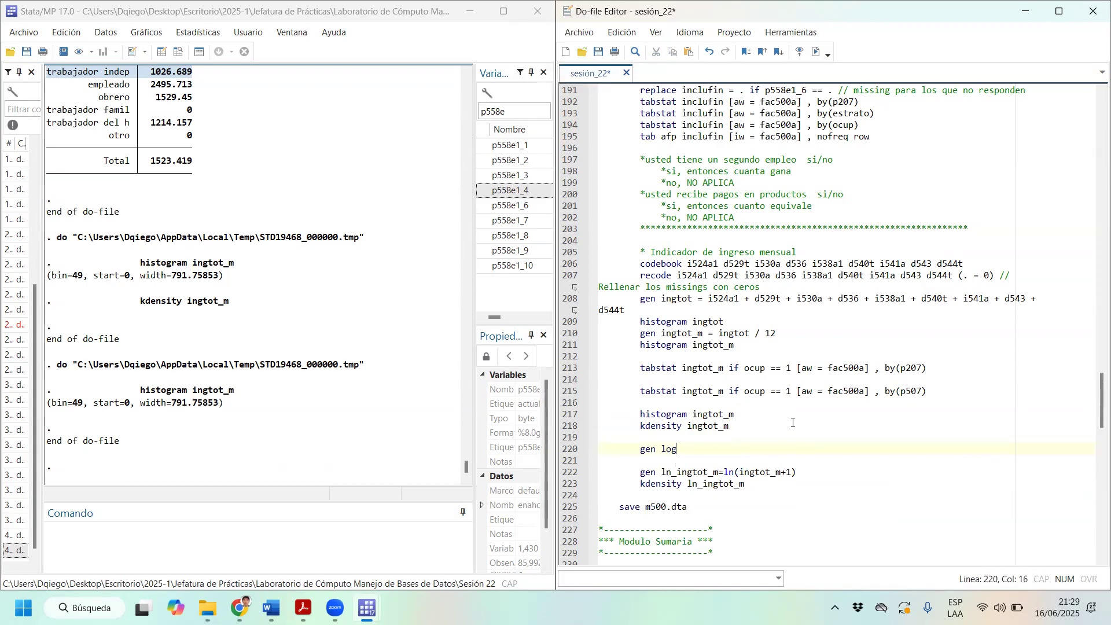
type("_ingreso=ln(")
left_click_drag(735, 428, 687, 427)
key("ctrl+c")
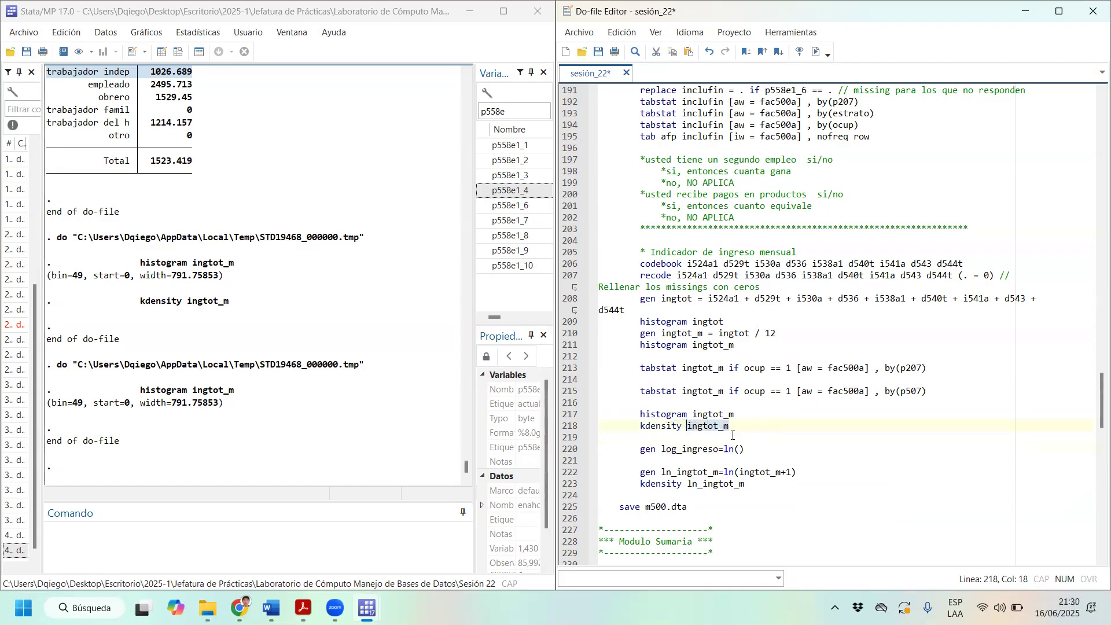
left_click(742, 450)
key("ctrl+v")
left_click_drag(755, 451, 726, 454)
key("ctrl+d")
Add histogram log_ingreso on the line below the new gen command, run it, and close the graph after viewing it
left_click(828, 449)
key("Return")
key("Return")
key("Up")
type("histogram")
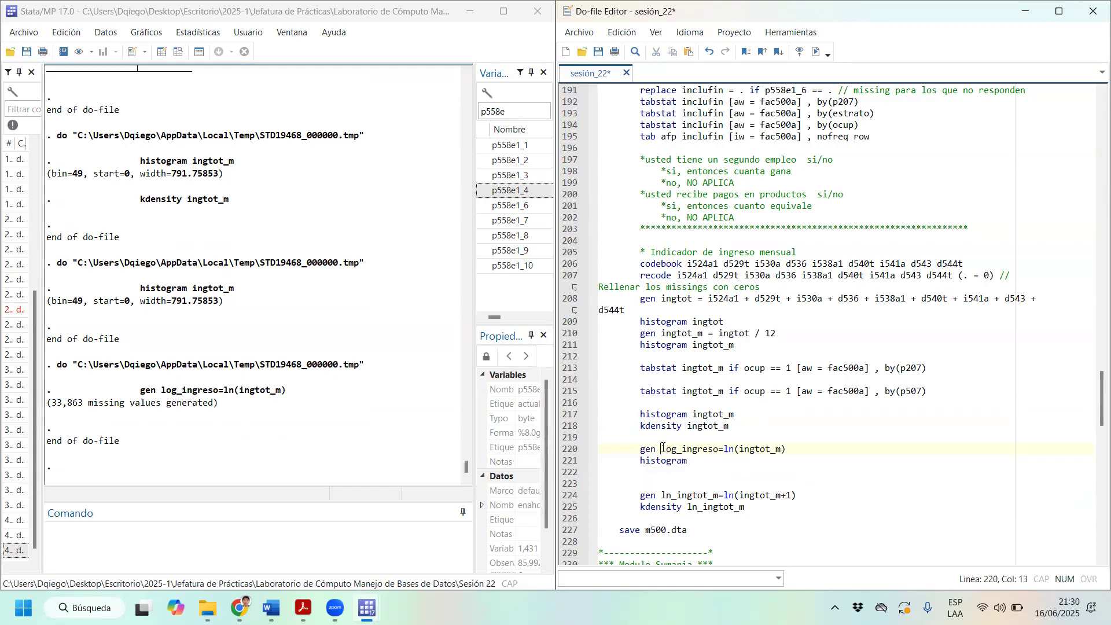
left_click_drag(661, 449, 694, 461)
key("ctrl+c")
left_click(715, 460)
key("ctrl+v")
key("ctrl+d")
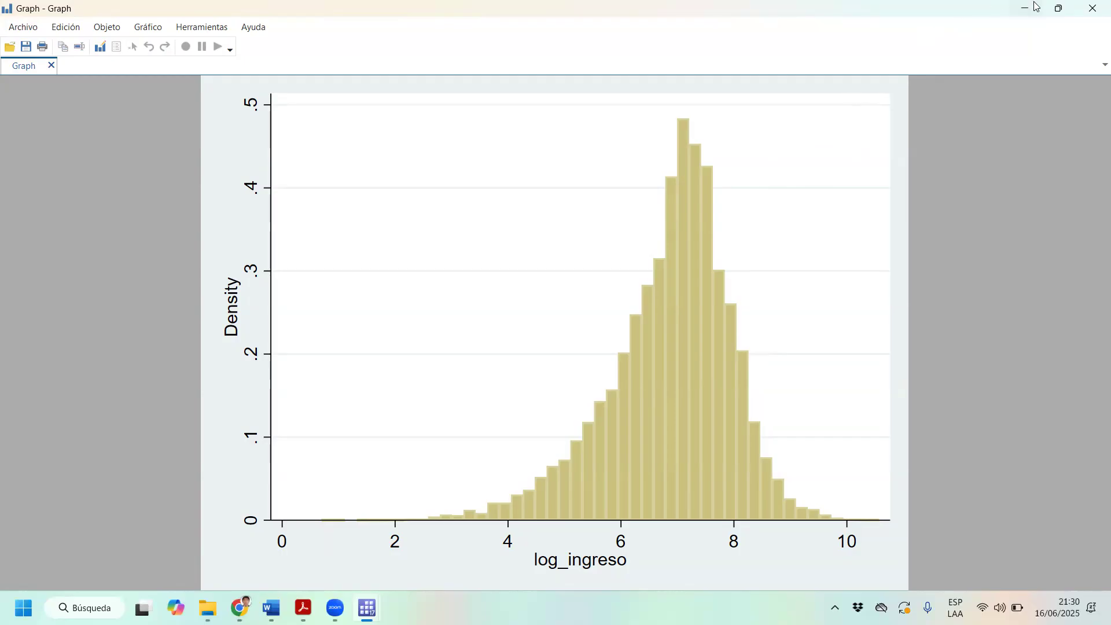
mouse_move(1043, 3)
left_click(1092, 8)
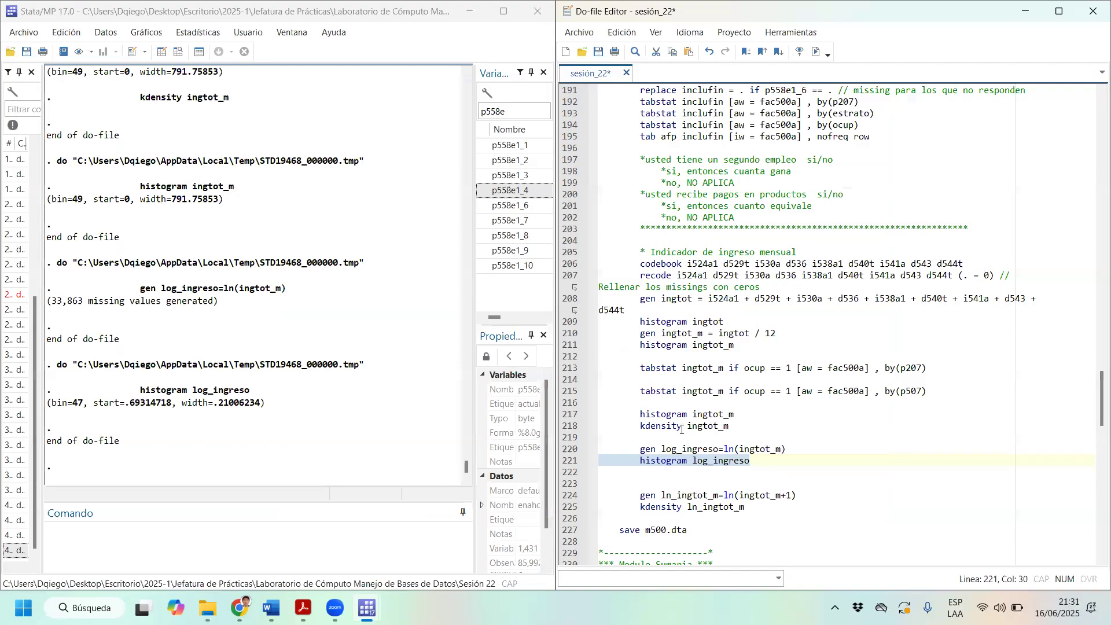
Rerun the histograms of ingtot_m and log_ingreso one after the other to compare their distributions, closing each graph
left_click_drag(671, 414, 728, 414)
left_click(815, 52)
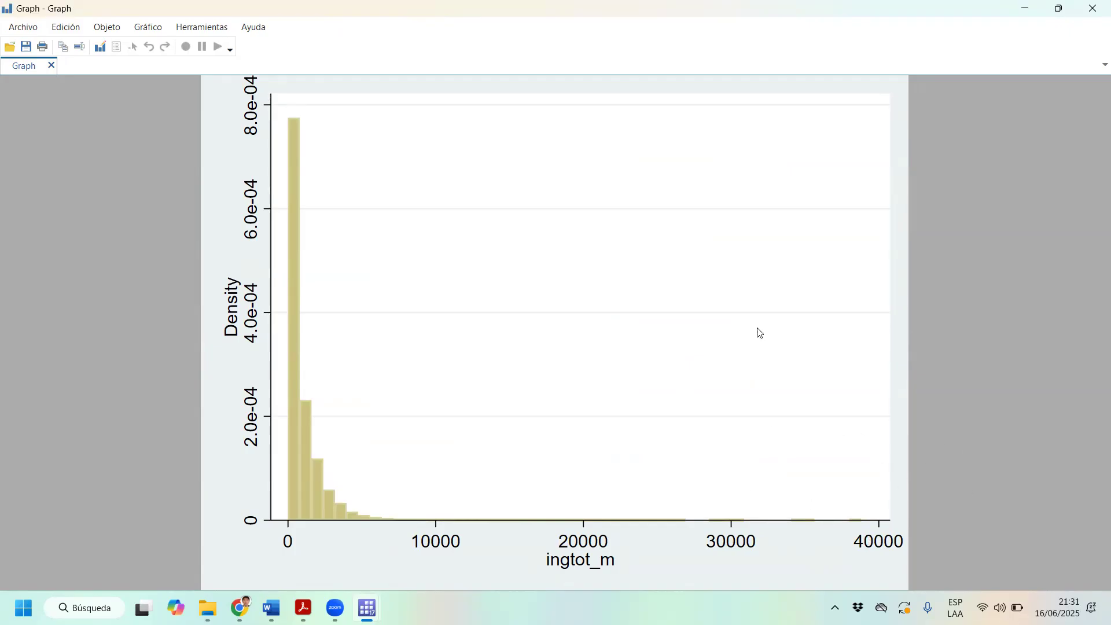
left_click(1092, 8)
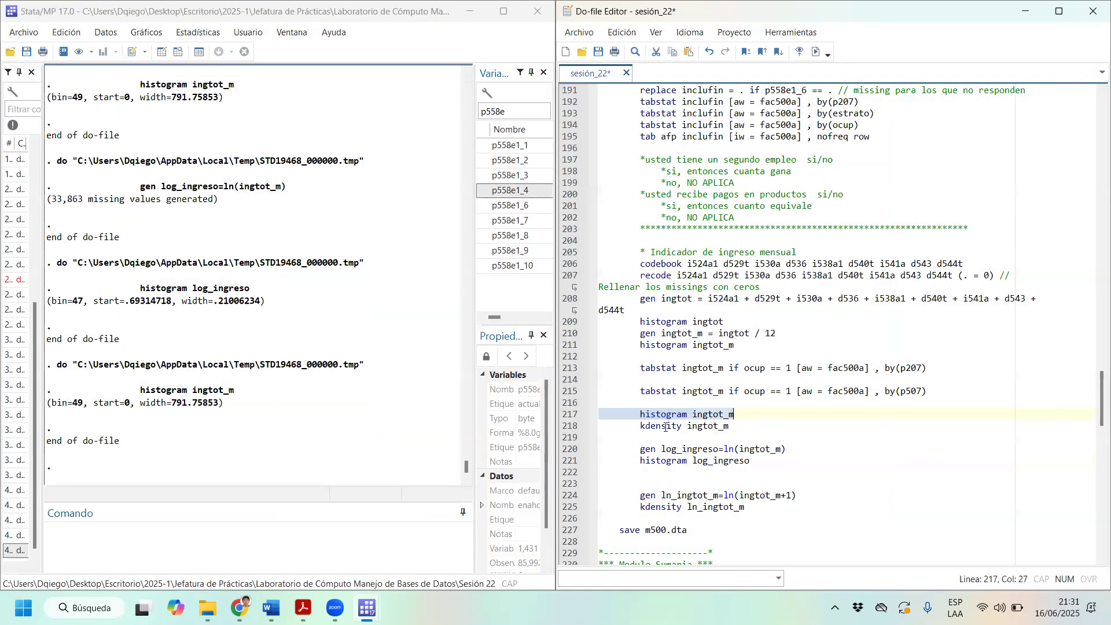
left_click(664, 449)
left_click(677, 461)
triple_click(678, 461)
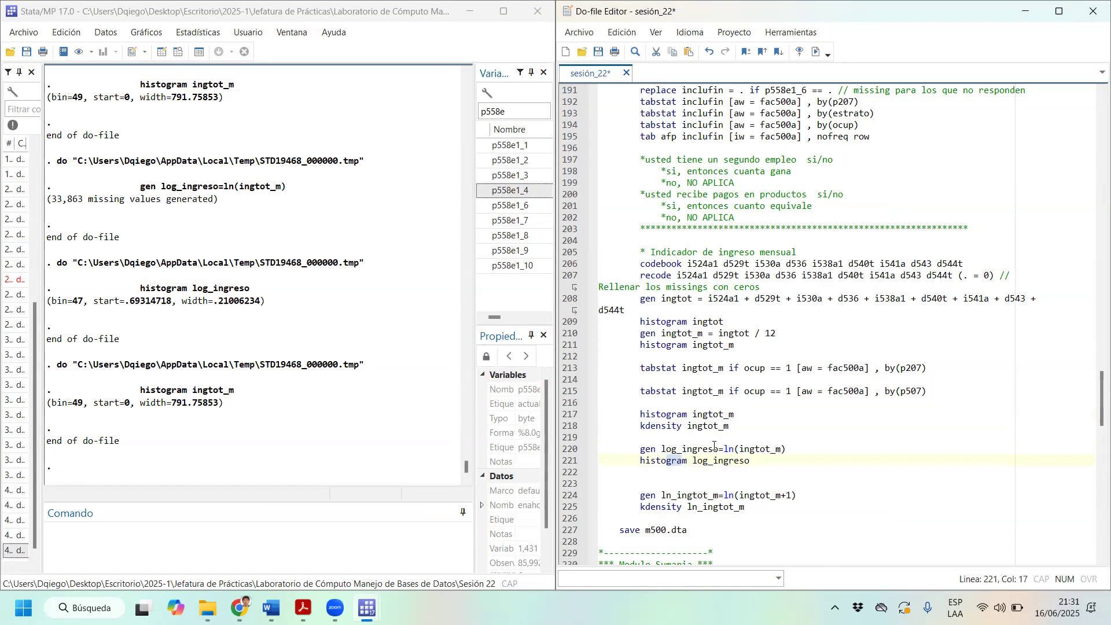
left_click(816, 52)
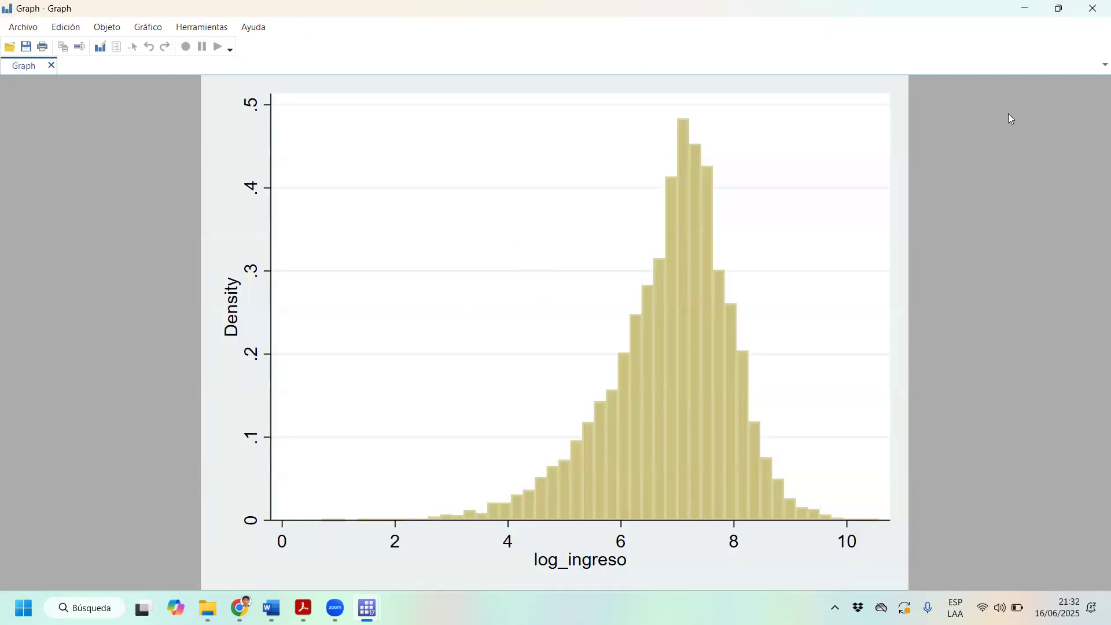
left_click(1092, 8)
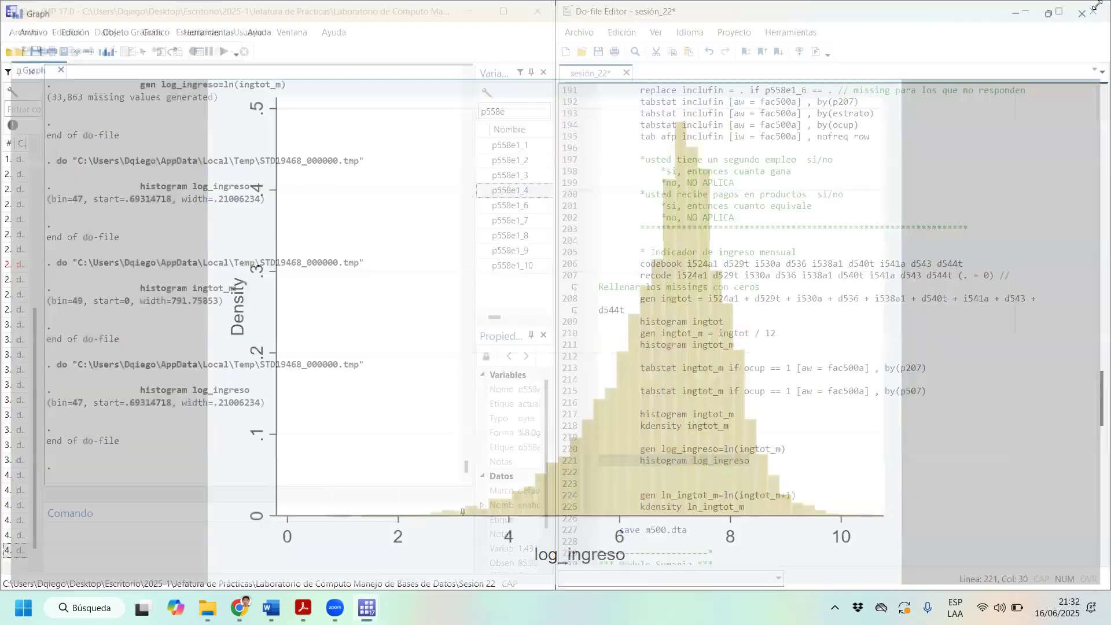
scroll(716, 437, "down", 3)
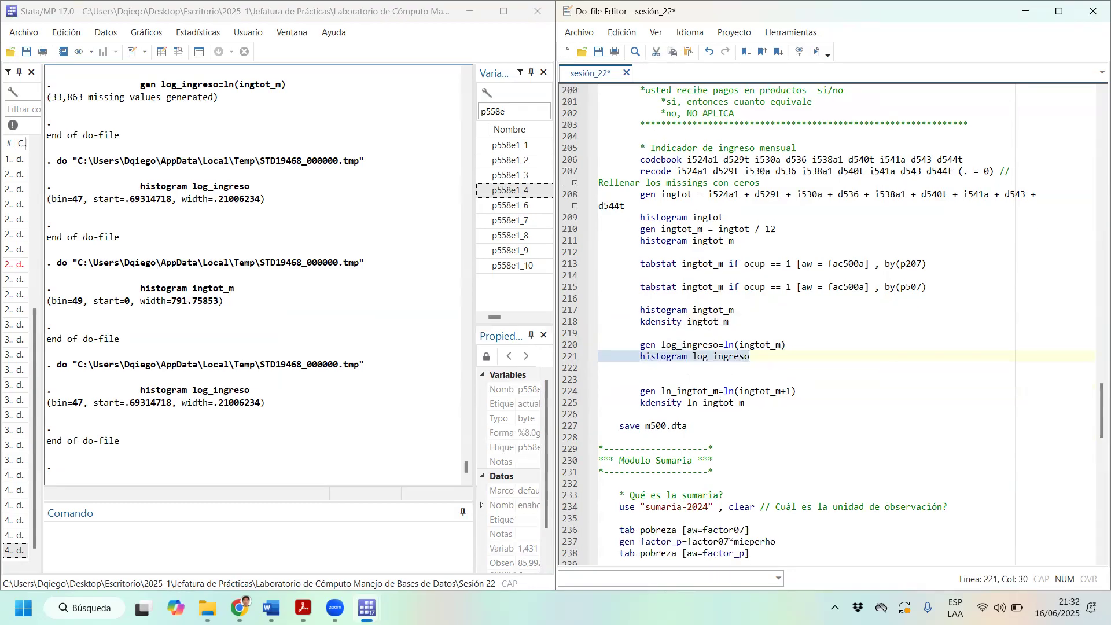
key("Down")
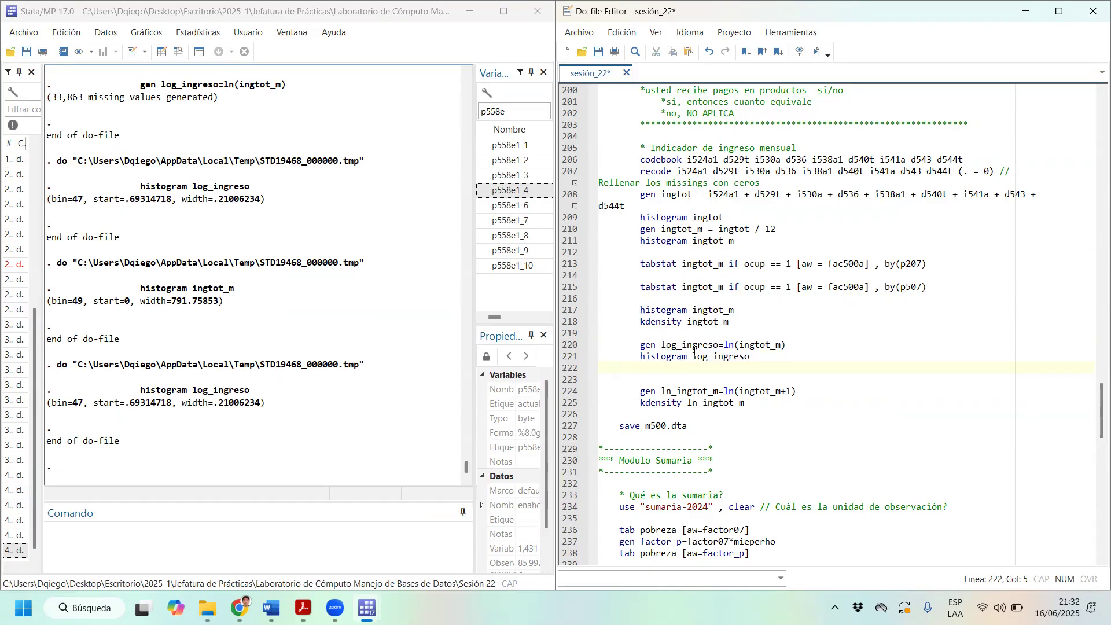
scroll(695, 351, "down", 2)
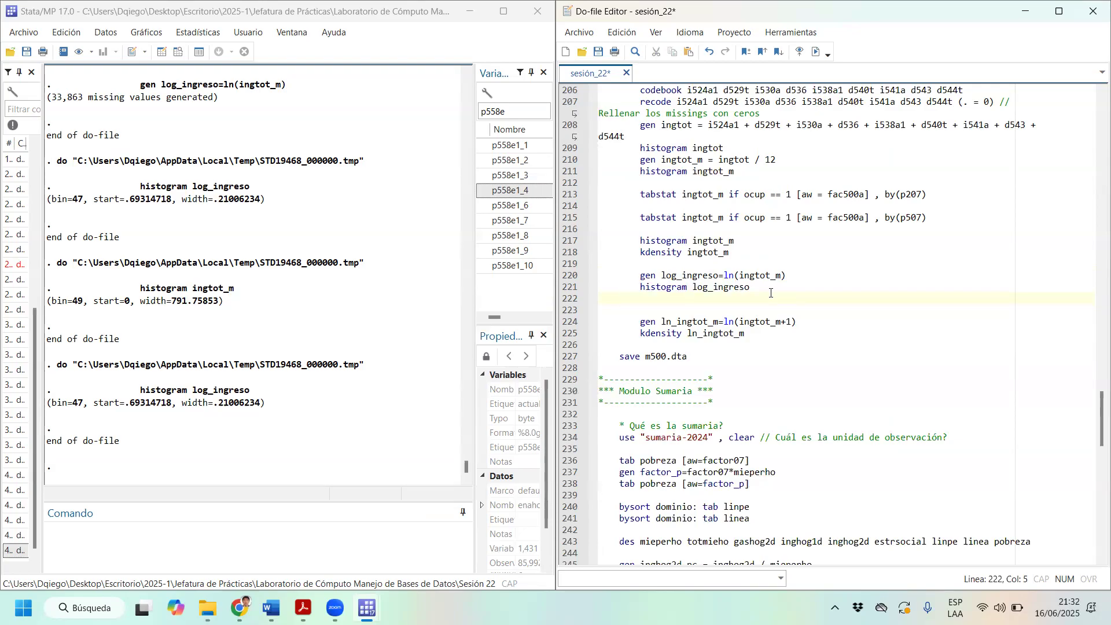
left_click(747, 287)
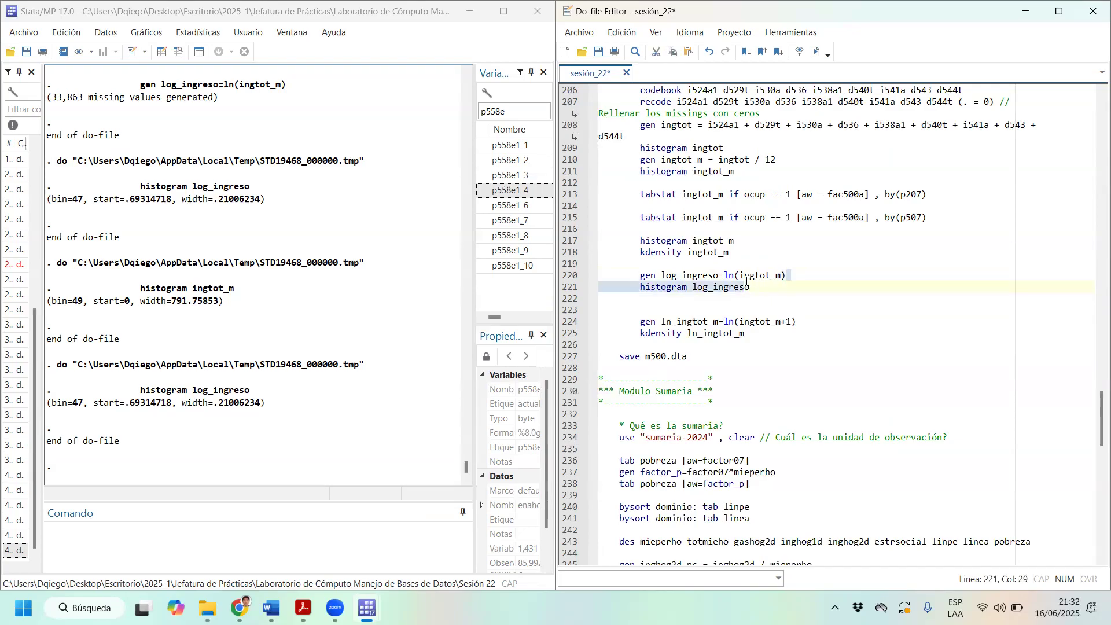
left_click(733, 278)
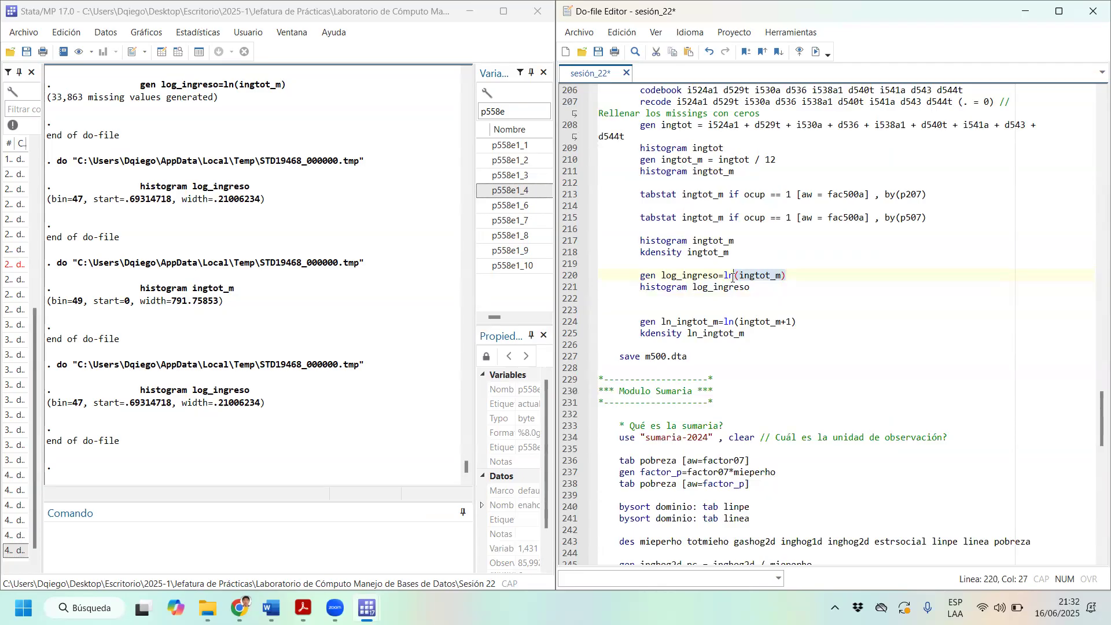
left_click(774, 273)
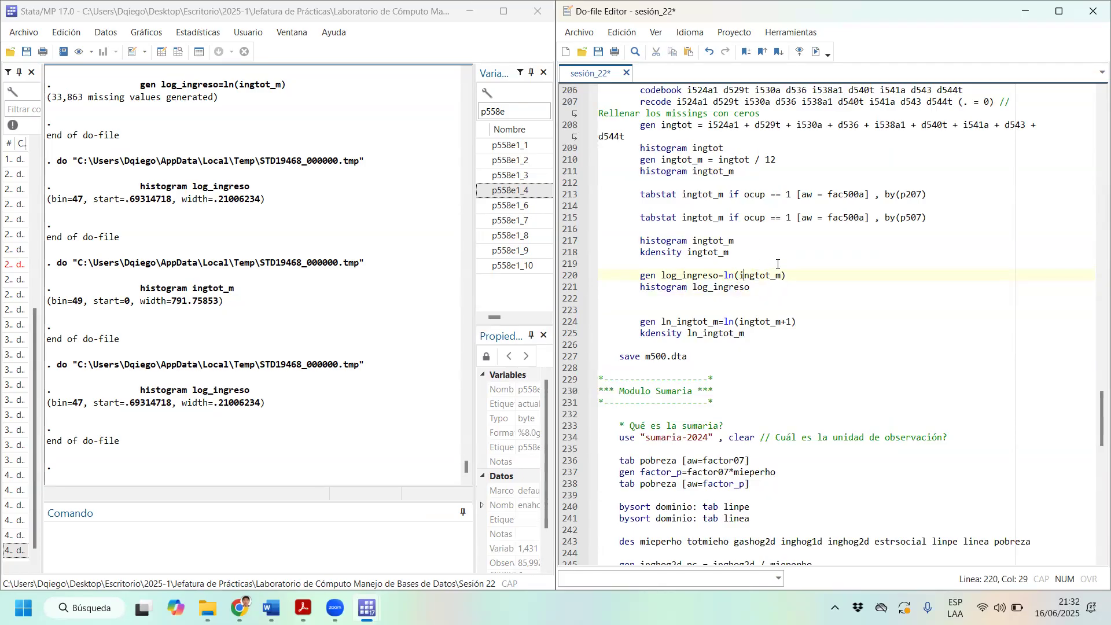
left_click_drag(774, 272, 727, 276)
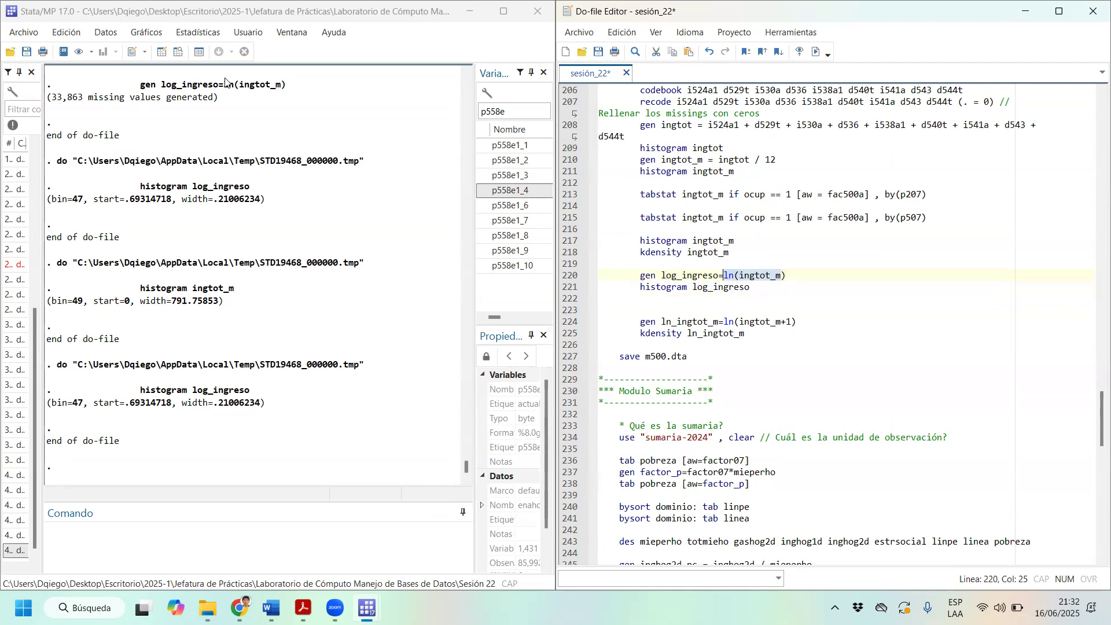
Open the dataset in the Data Editor's browse mode and go to the log_ingreso variable
left_click(180, 53)
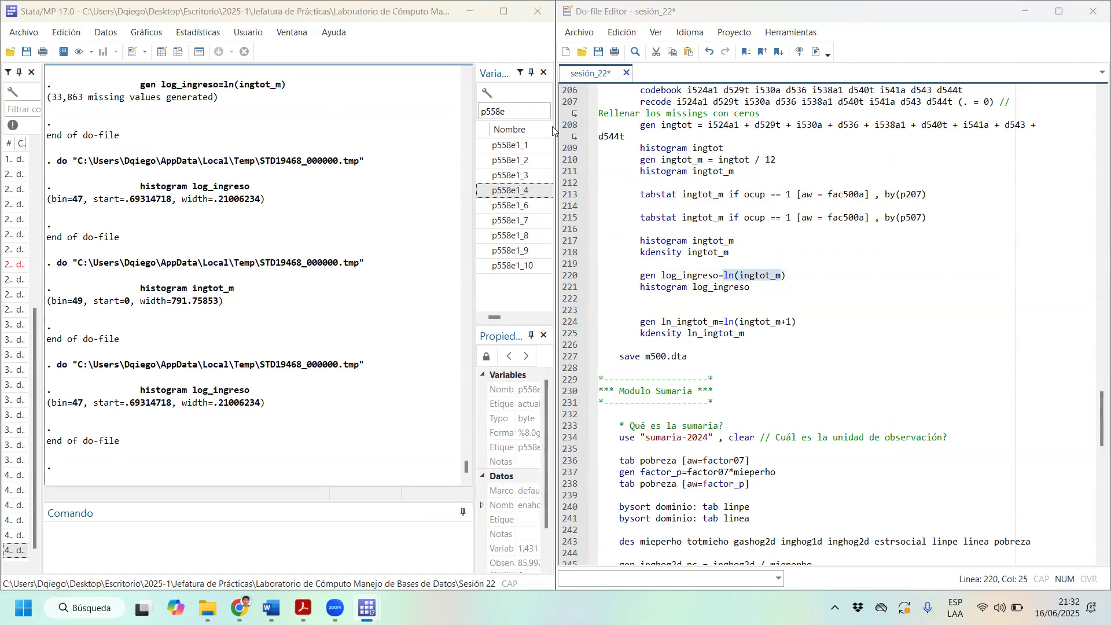
left_click_drag(1096, 148, 1069, 334)
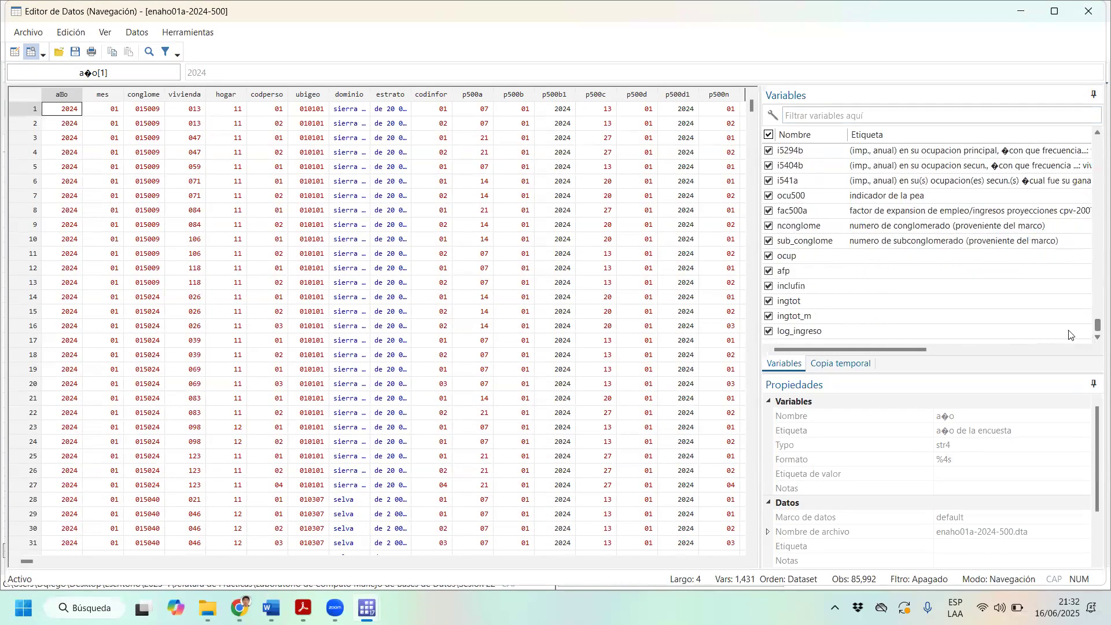
left_click(813, 331)
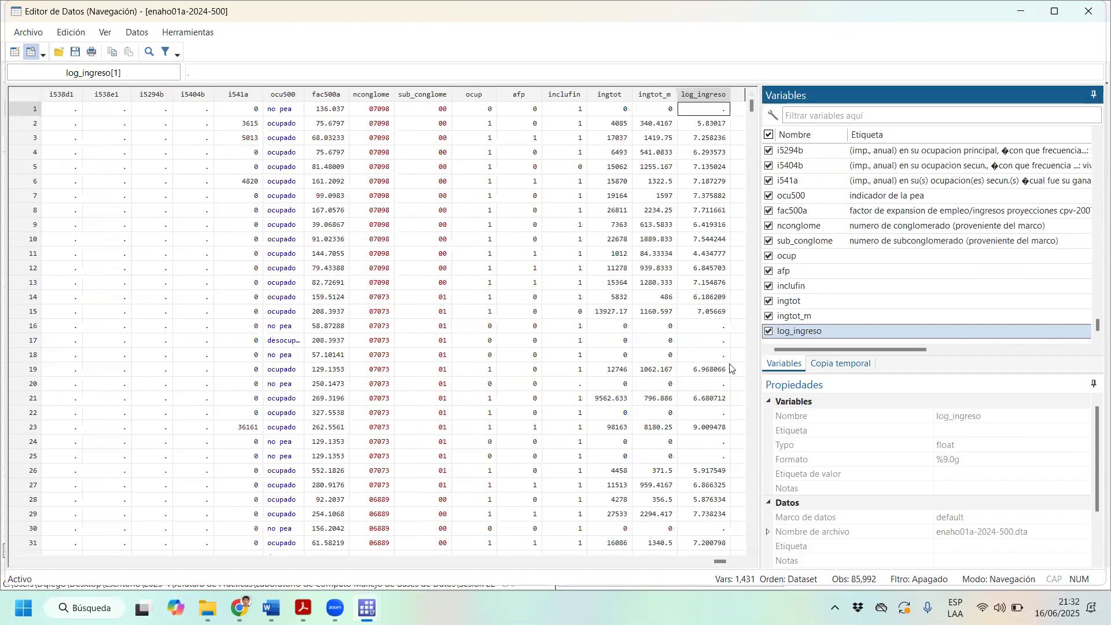
scroll(718, 340, "down", 6)
scroll(718, 340, "up", 6)
Compare the ingtot_m and log_ingreso values in the first rows, focusing on rows where ingtot_m is zero
left_click(656, 109)
left_click(656, 95)
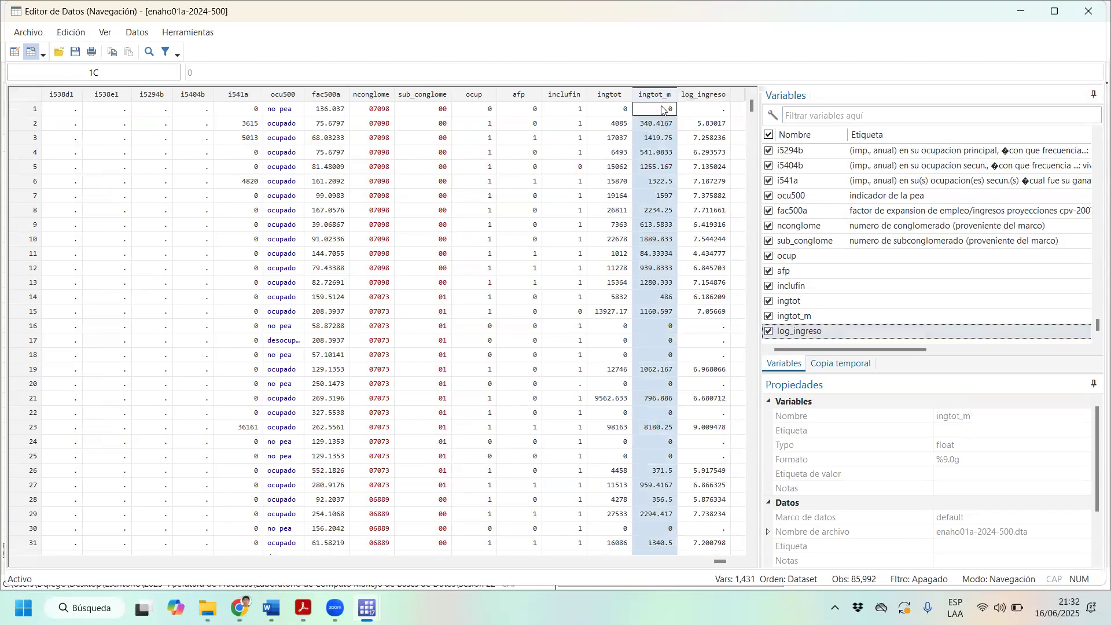
left_click(663, 111)
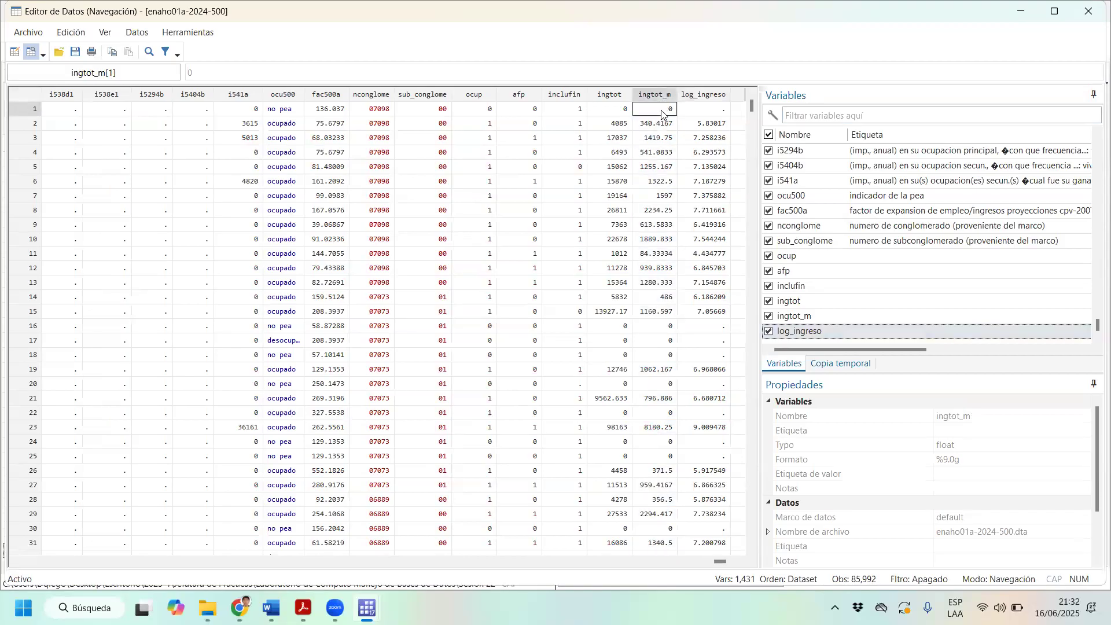
left_click(716, 113)
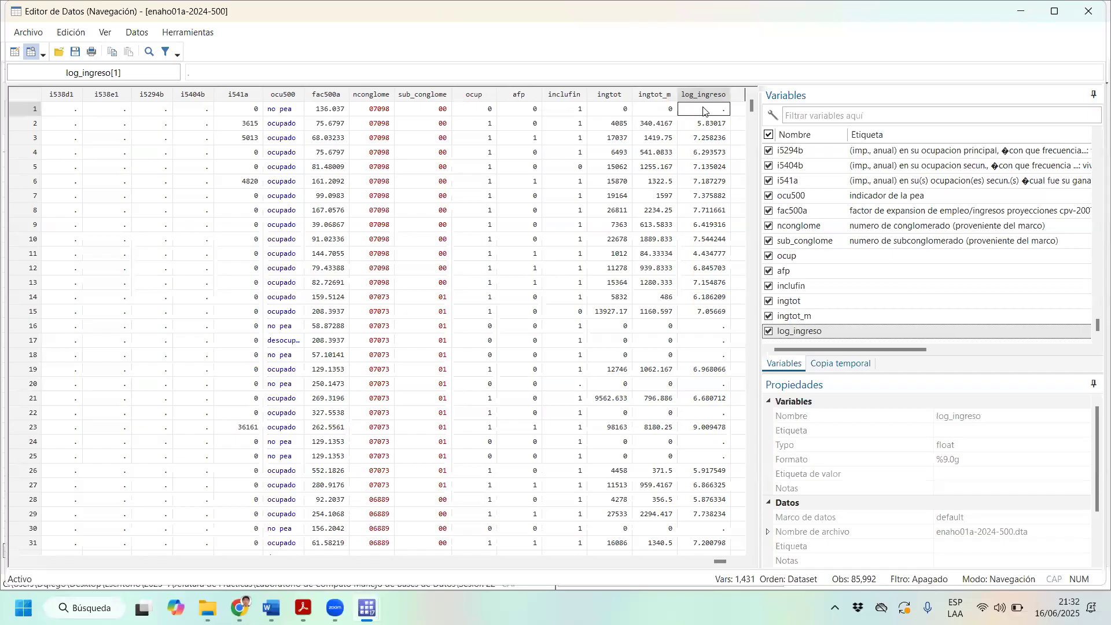
left_click(666, 326)
left_click(706, 330)
left_click(702, 341)
left_click(704, 355)
Examine the missing log_ingreso entries against ingtot_m further down the dataset, ending with rows 208 to 212 selected
scroll(705, 356, "down", 13)
left_click(705, 356)
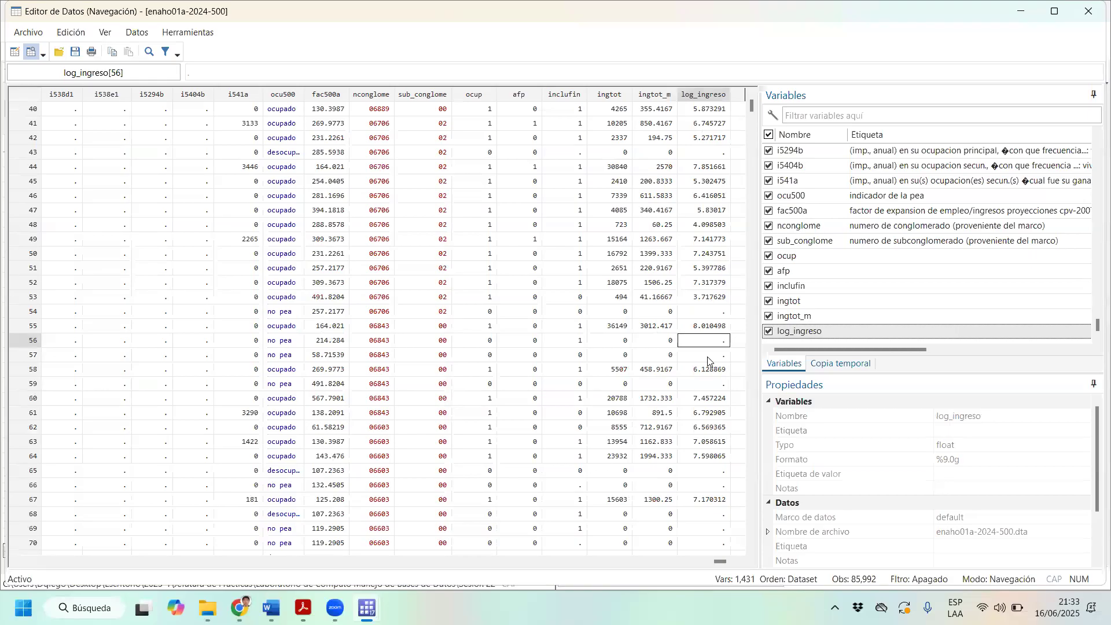
scroll(722, 373, "down", 2)
left_click(712, 312)
left_click(712, 301)
left_click(728, 383)
left_click(718, 400)
left_click(723, 429)
left_click(723, 447)
left_click(723, 460)
left_click(721, 472)
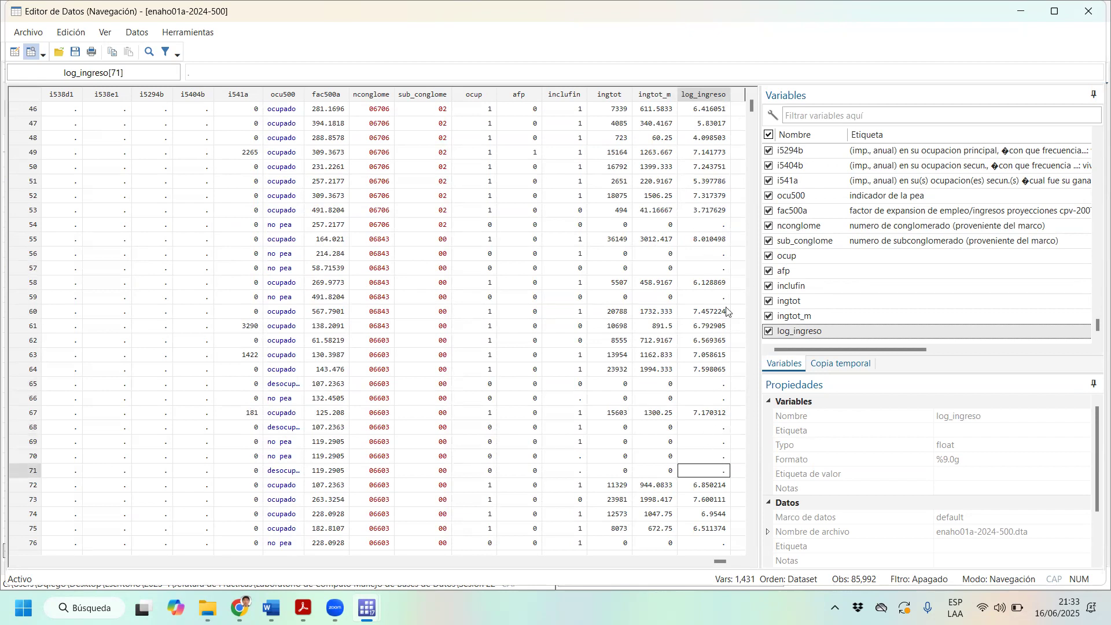
scroll(728, 312, "down", 16)
left_click(727, 283)
scroll(730, 298, "down", 7)
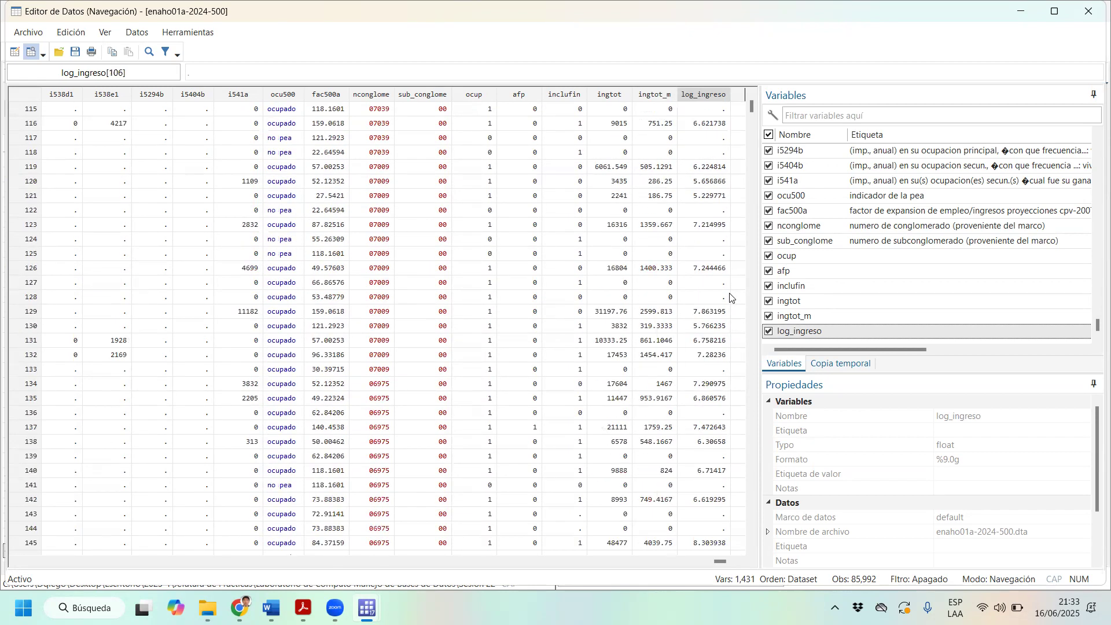
left_click_drag(722, 284, 722, 300)
scroll(724, 307, "down", 12)
left_click(723, 300)
left_click(728, 342)
left_click(723, 369)
scroll(726, 385, "down", 5)
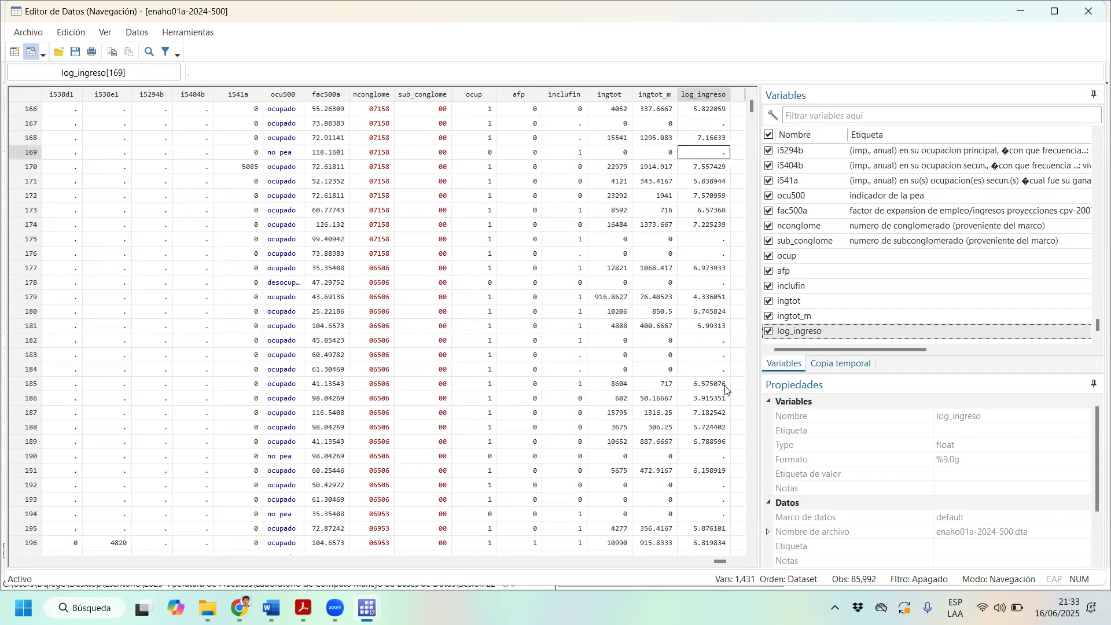
left_click(713, 341)
left_click(715, 355)
left_click(716, 373)
scroll(721, 410, "down", 6)
left_click(718, 383)
left_click(720, 415)
left_click(719, 458)
left_click(720, 514)
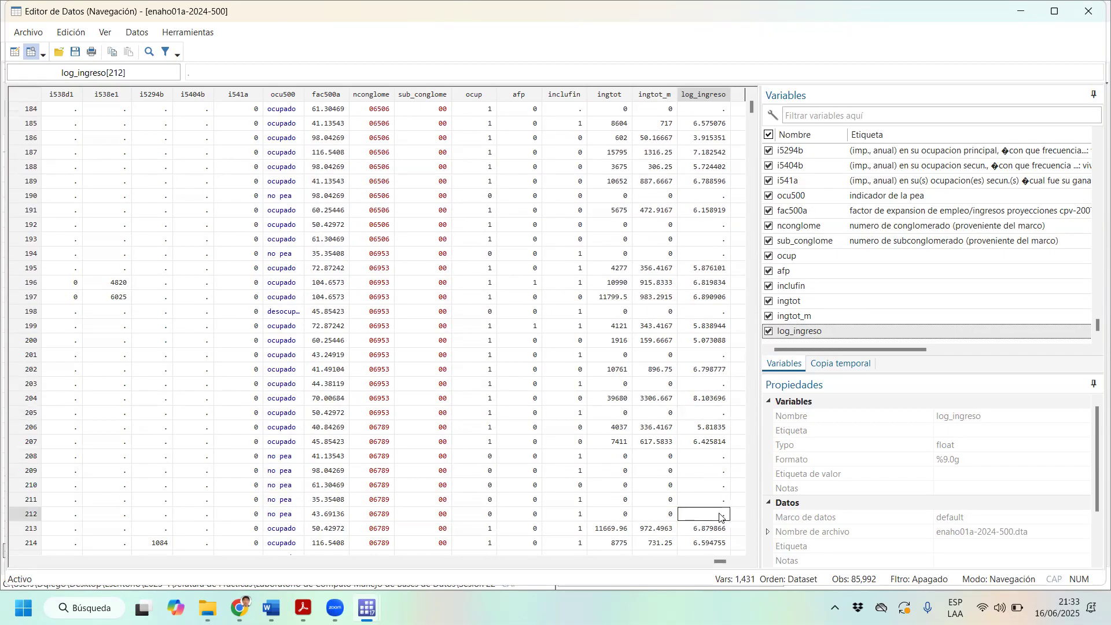
left_click_drag(721, 517, 722, 460)
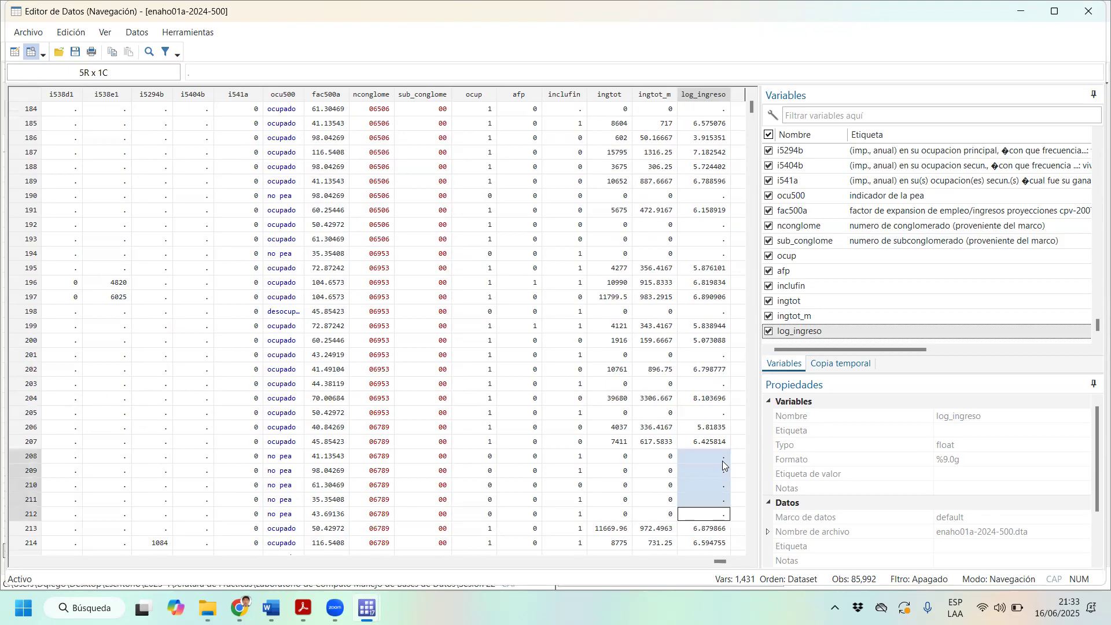
Leave the data browser and run the do-file line generating ln_ingtot_m as ln(ingtot_m+1)
left_click(1090, 9)
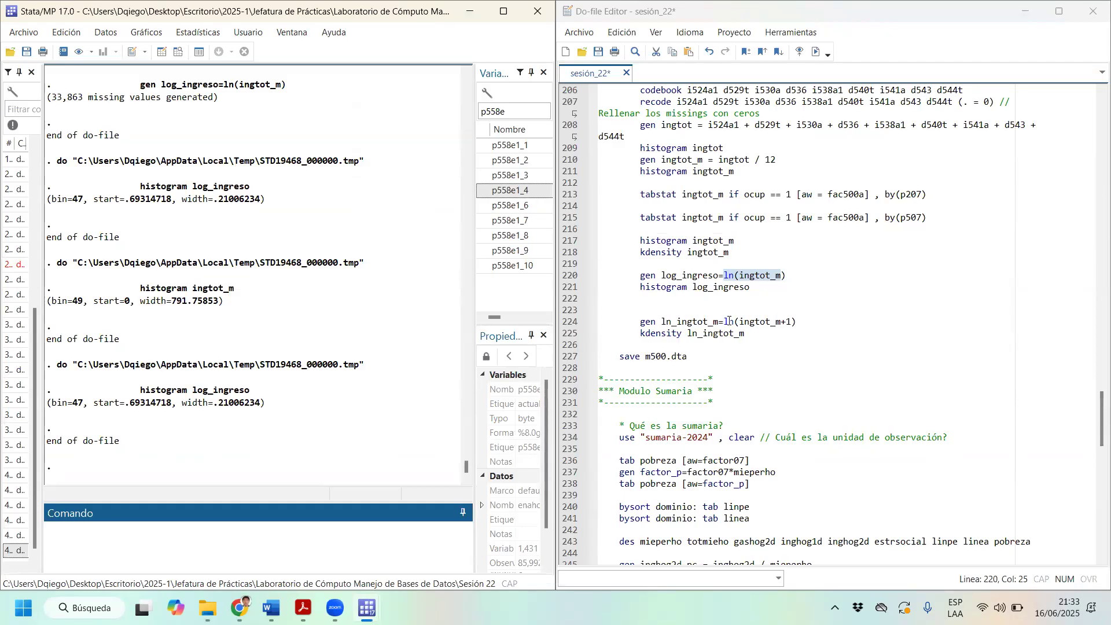
left_click_drag(741, 320, 792, 319)
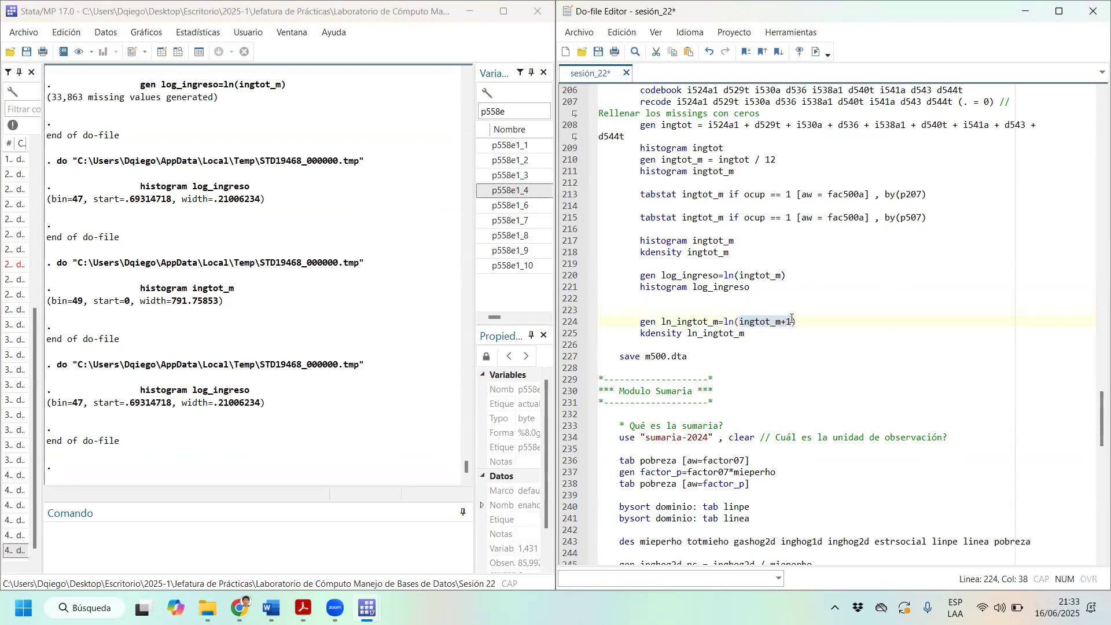
left_click(792, 321)
key("shift+Left")
left_click_drag(741, 321, 781, 323)
left_click_drag(641, 322, 765, 321)
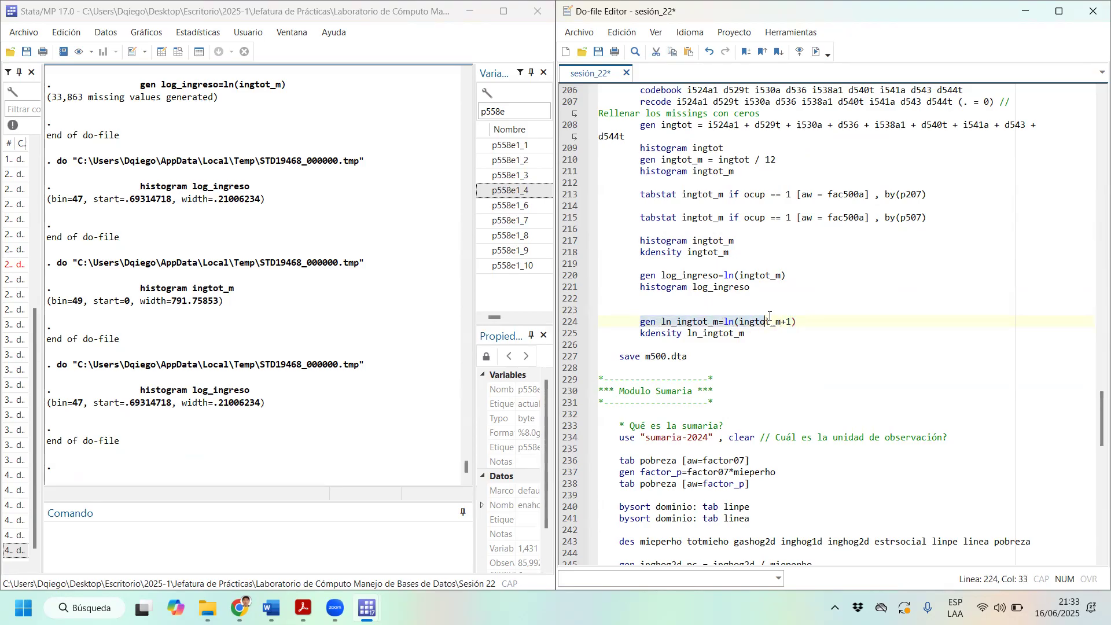
left_click(821, 58)
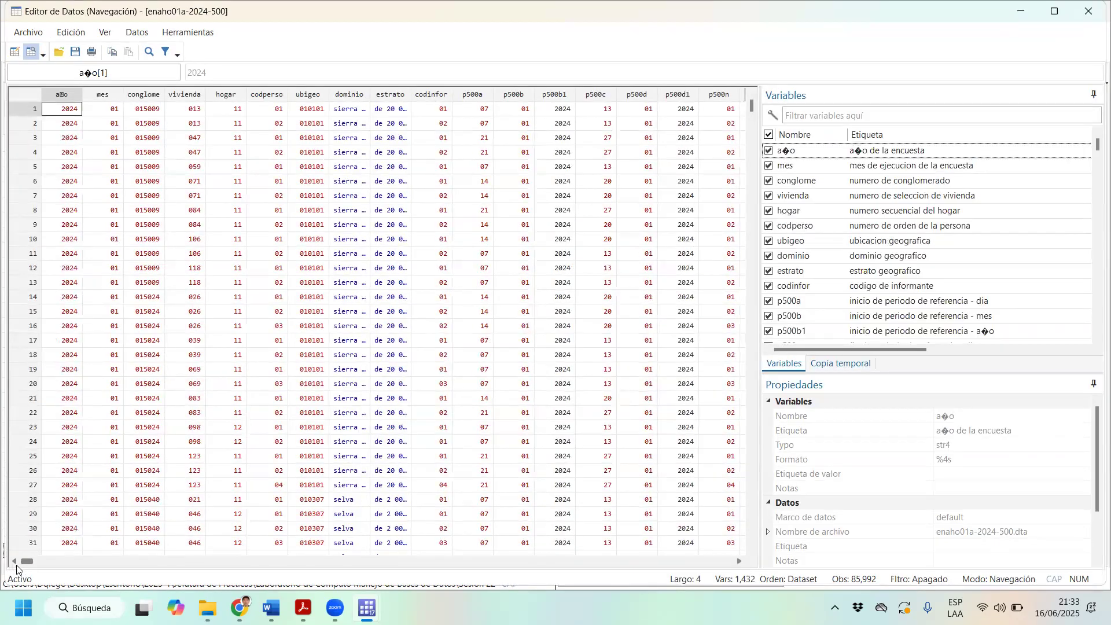
Go to the dataset's last variables and compare log_ingreso with ln_ingtot_m in the first row
left_click_drag(24, 563, 713, 514)
left_click_drag(720, 562, 722, 558)
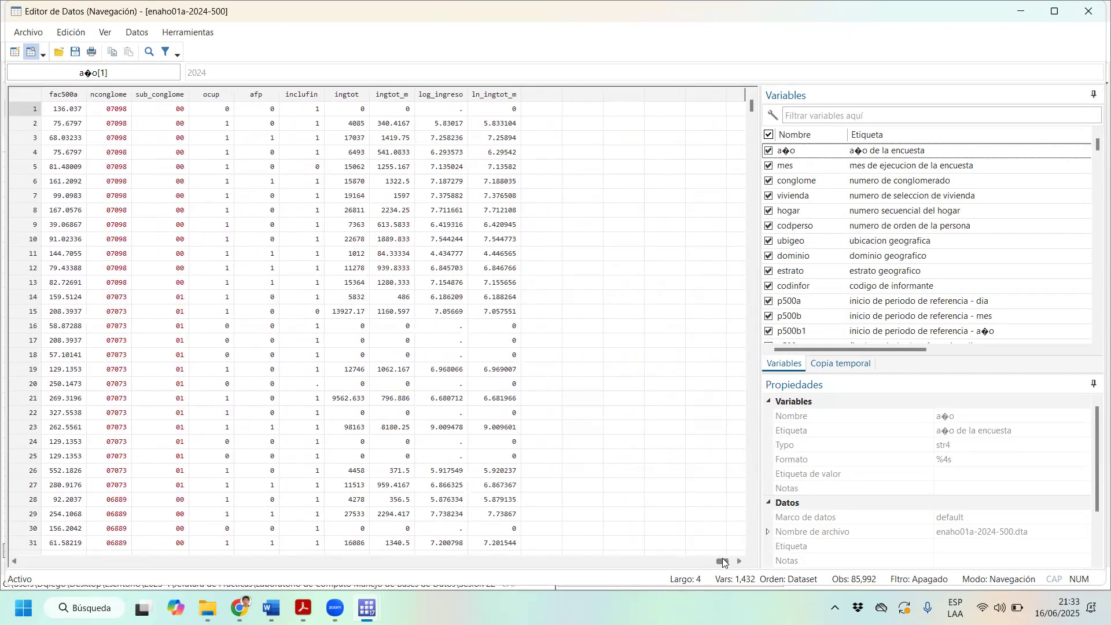
left_click(440, 95)
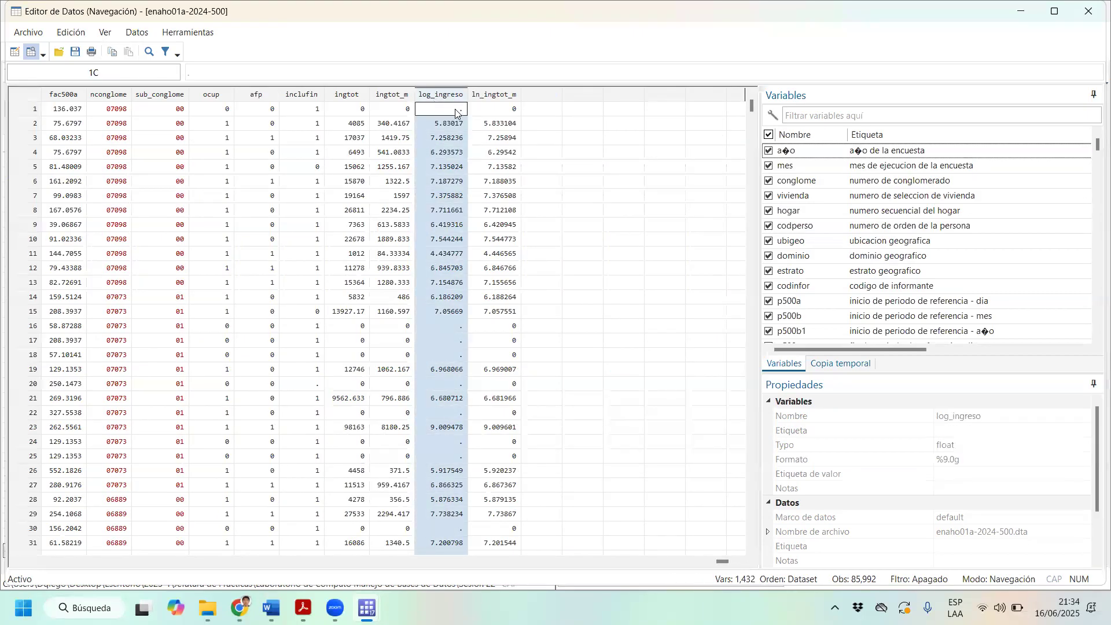
left_click(447, 112)
left_click(506, 112)
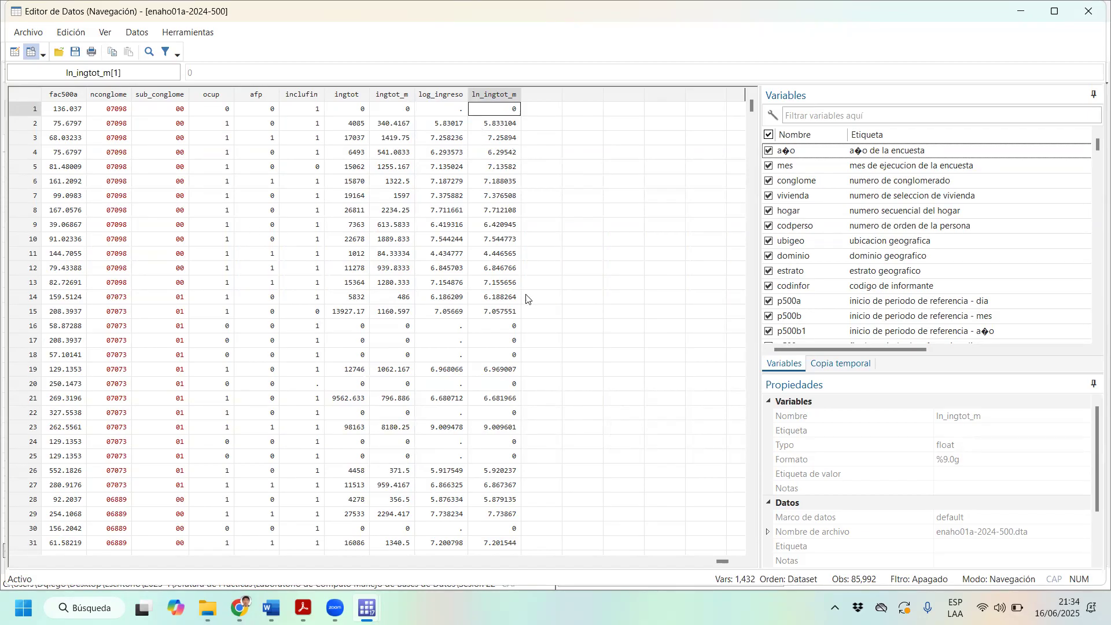
Compare log_ingreso and ln_ingtot_m row by row through row 19, then examine ln_ingtot_m in rows 16 to 18
mouse_move(460, 123)
left_mouse_down()
mouse_move(508, 125)
mouse_move(452, 124)
mouse_move(472, 126)
left_mouse_up()
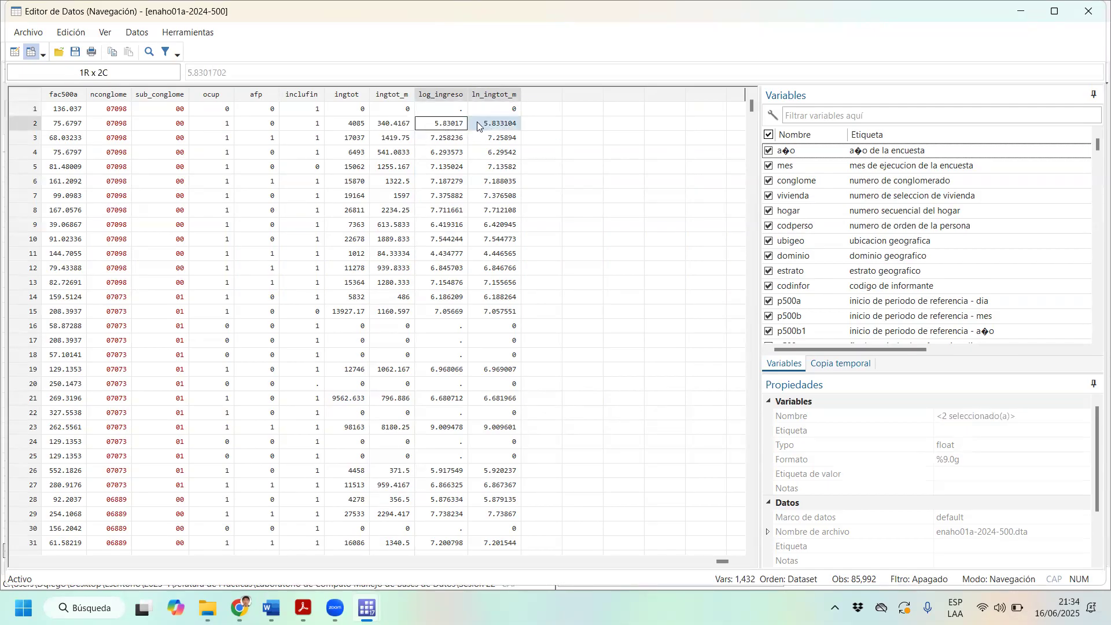
left_click_drag(448, 138, 482, 313)
left_click(491, 155)
left_click(501, 211)
left_click(464, 227)
left_click(453, 259)
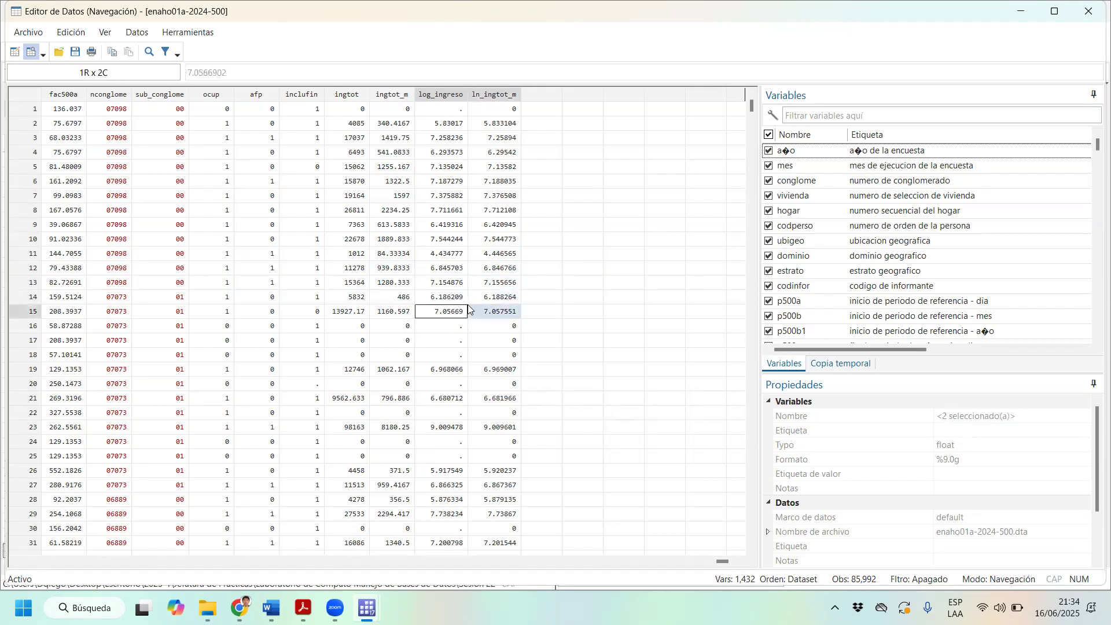
left_click_drag(456, 370, 484, 370)
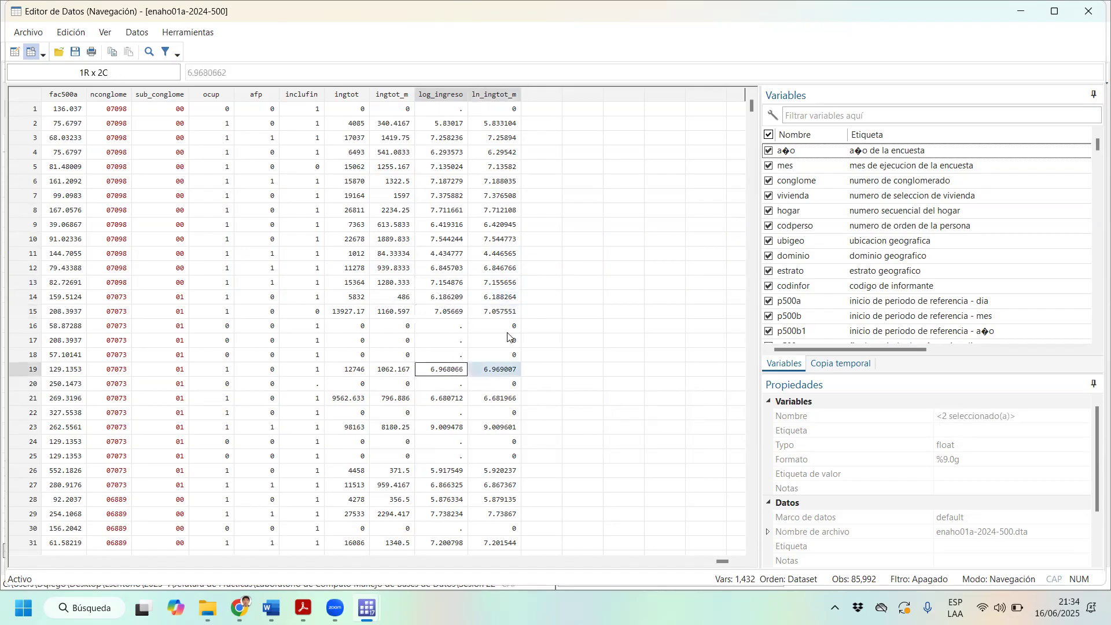
left_click_drag(512, 326, 513, 358)
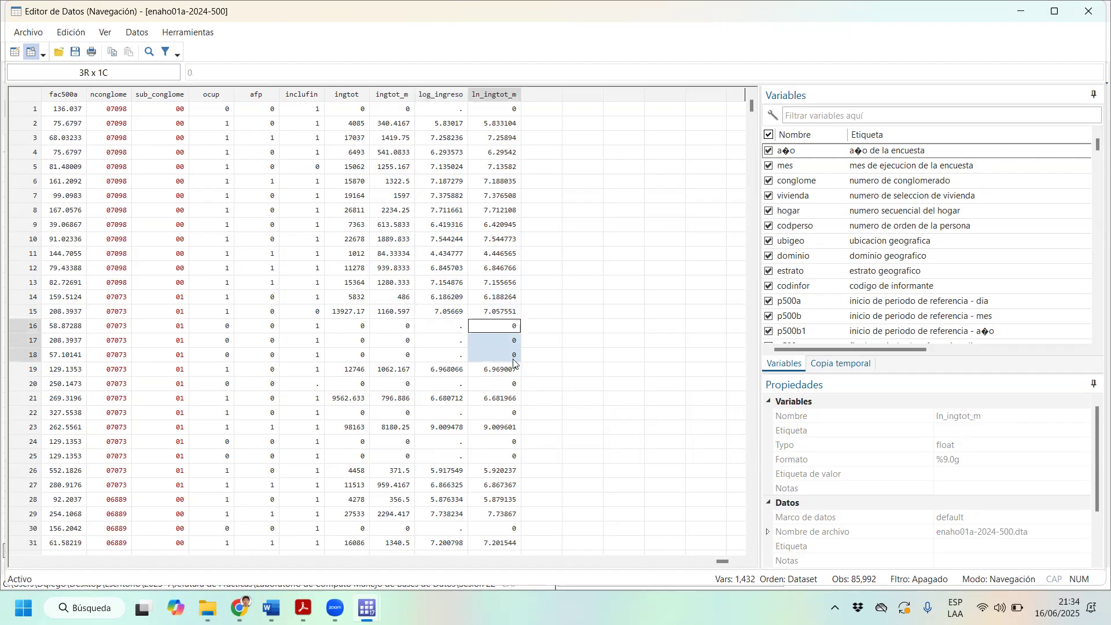
Close the data browser, keep the do-file open, plot the kernel density of ln_ingtot_m and close the graph
left_click(1093, 21)
left_click(1093, 18)
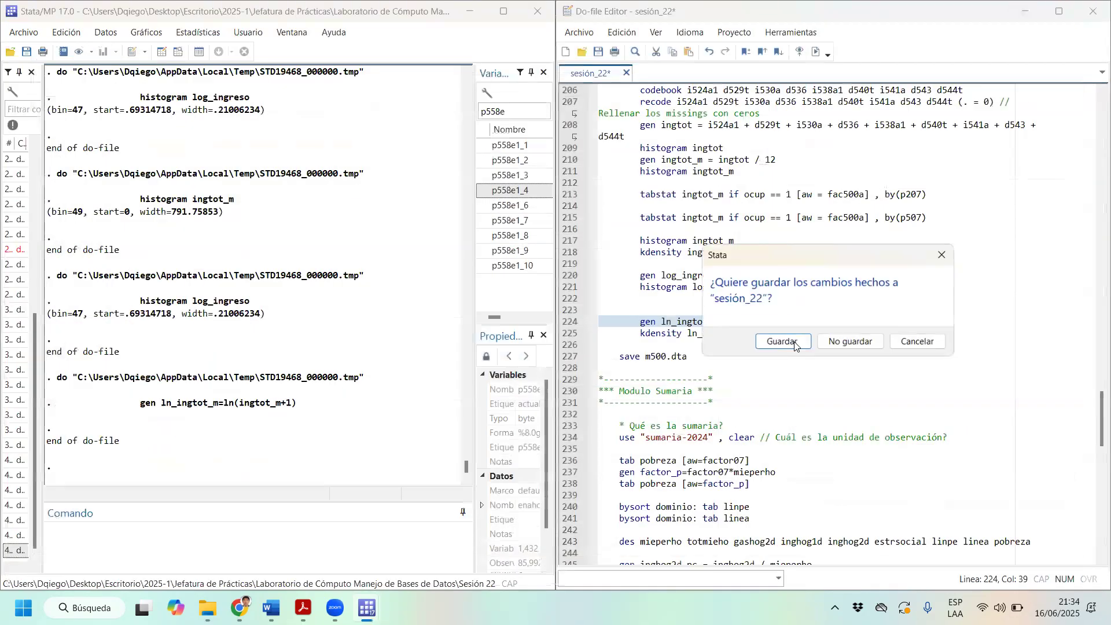
left_click(925, 347)
left_click(726, 333)
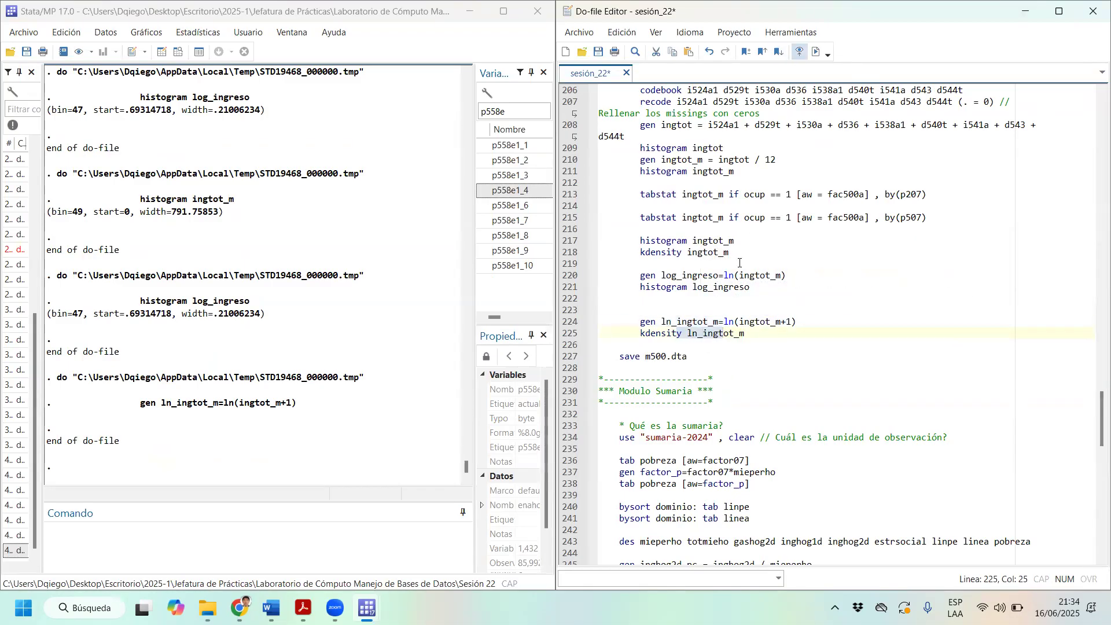
left_click(815, 51)
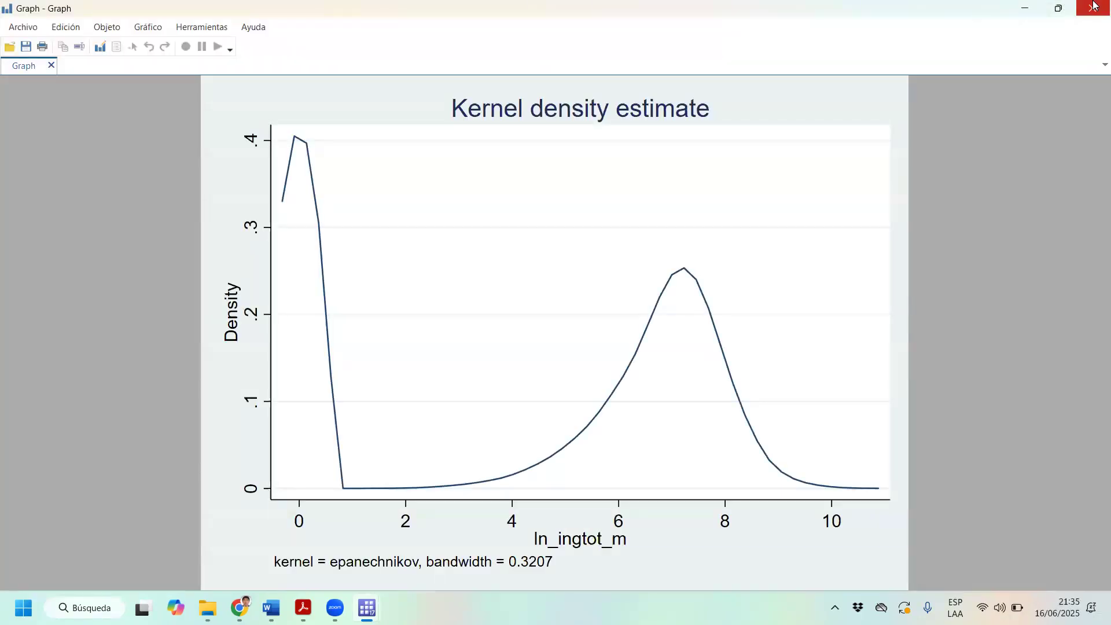
left_click(1093, 8)
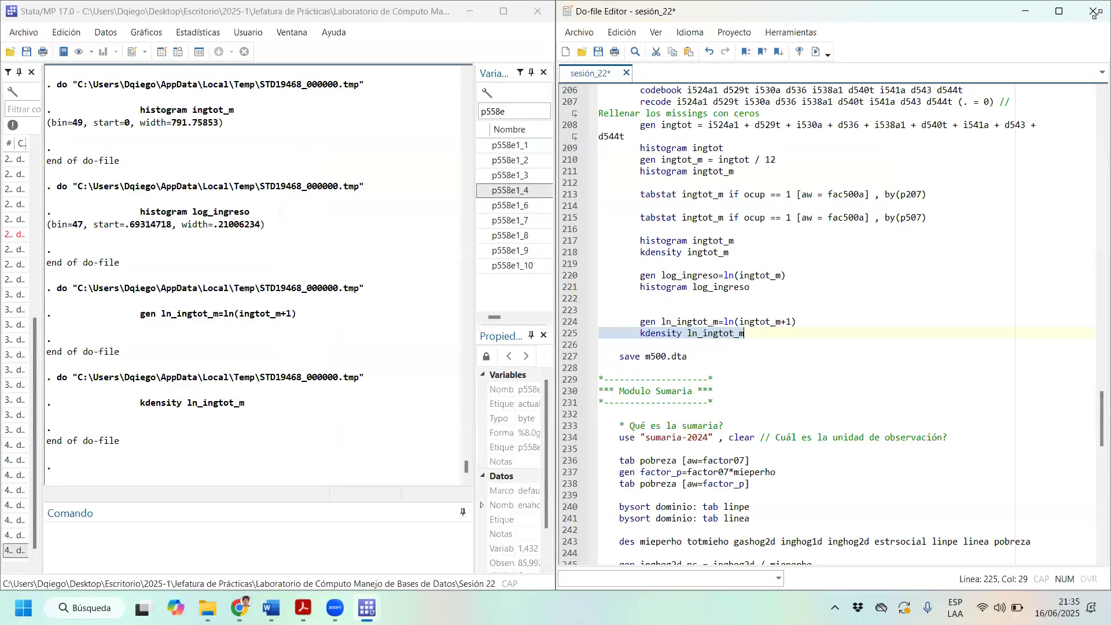
Run the do-file's save line to store the dataset as m500.dta
left_click(686, 356)
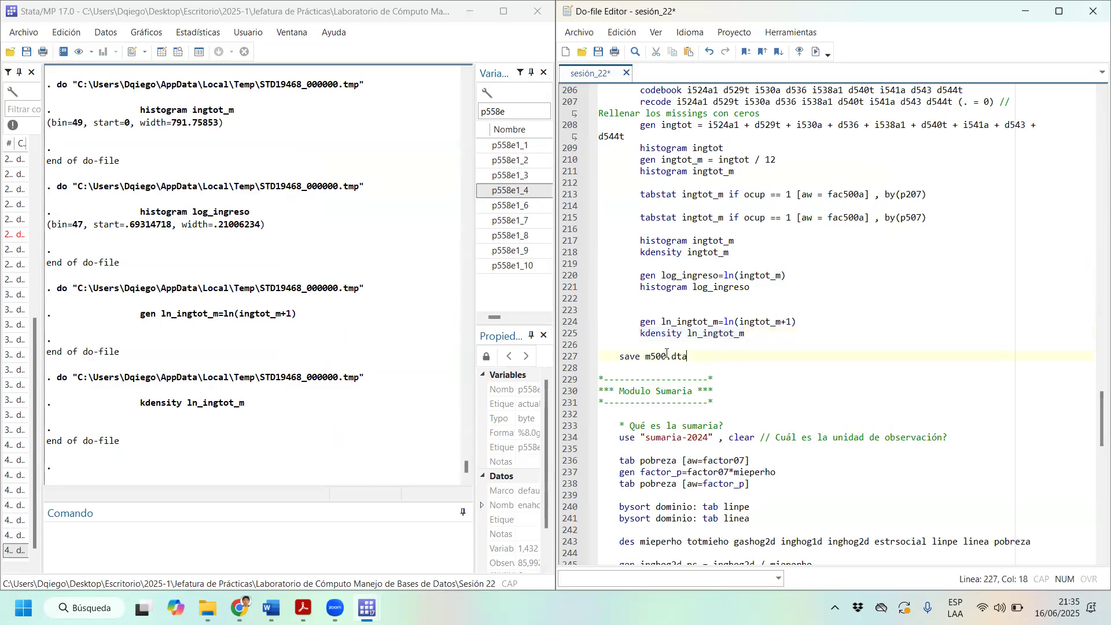
key("shift+Home")
key("shift+Home")
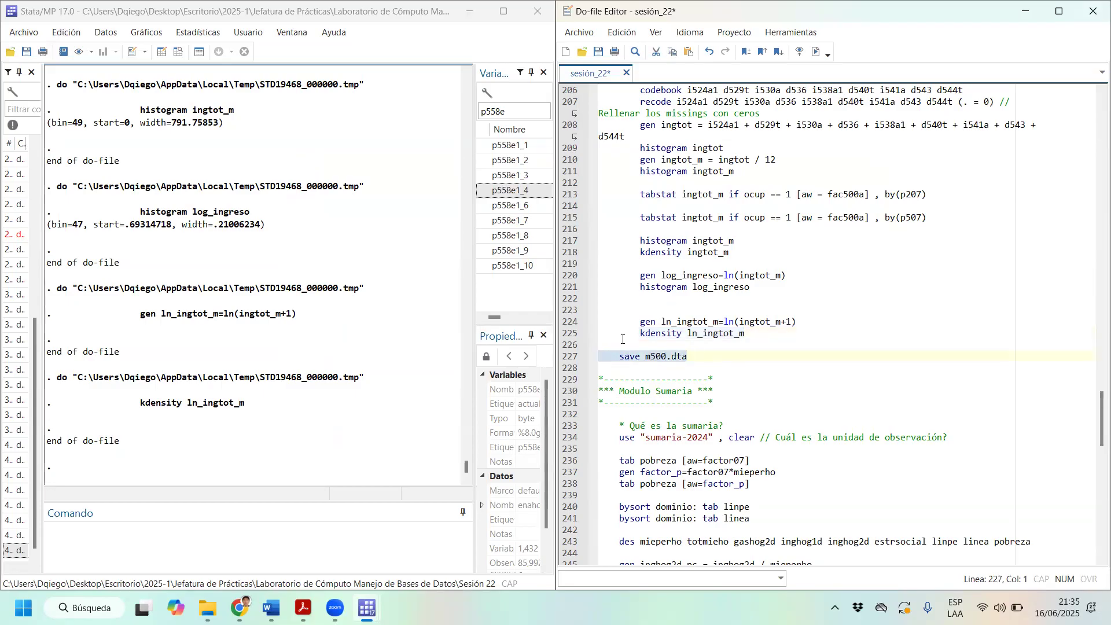
left_click(817, 52)
left_click(817, 52)
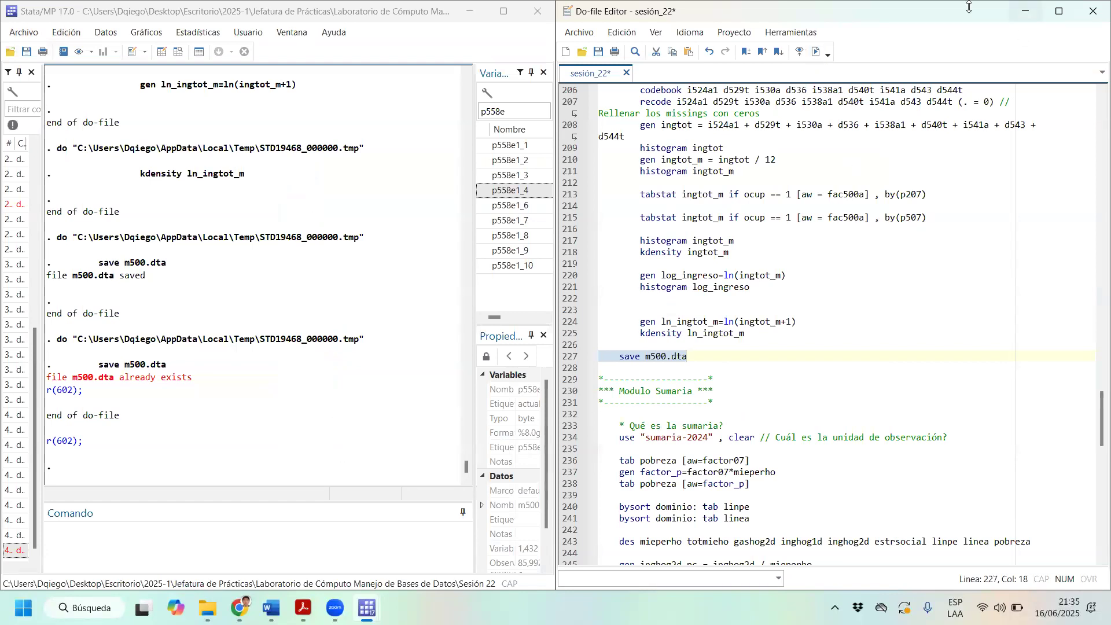
Add the replace option to the save m500.dta line and run it again
left_click(802, 301)
left_click(709, 359)
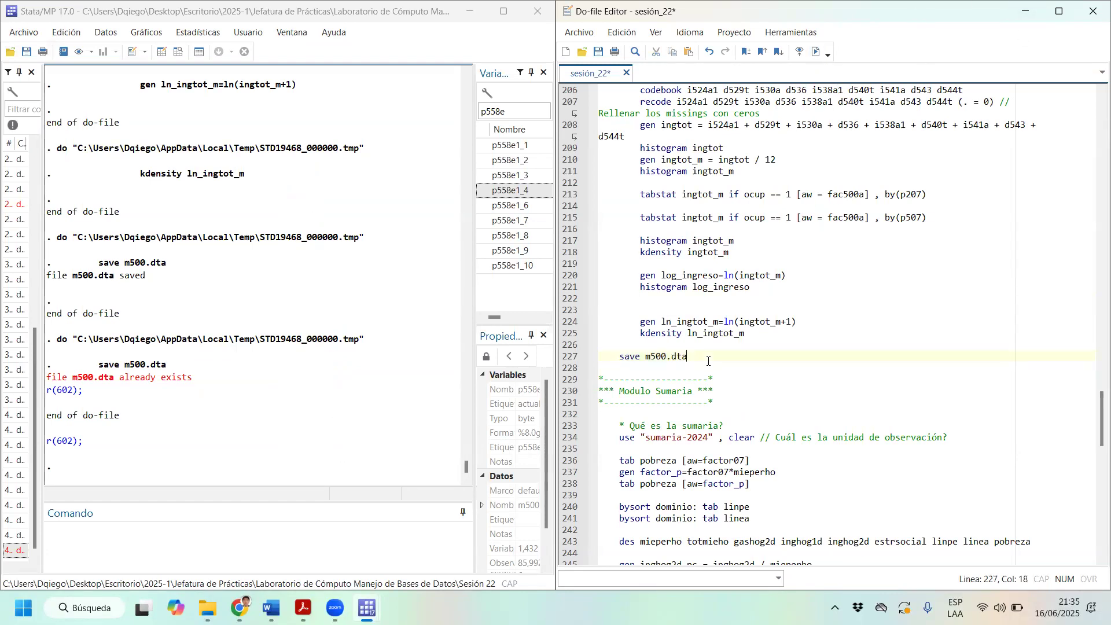
type(", rep")
type("lcae")
key("BackSpace")
key("BackSpace")
key("BackSpace")
type("ace")
left_click_drag(720, 357, 602, 359)
key("ctrl+d")
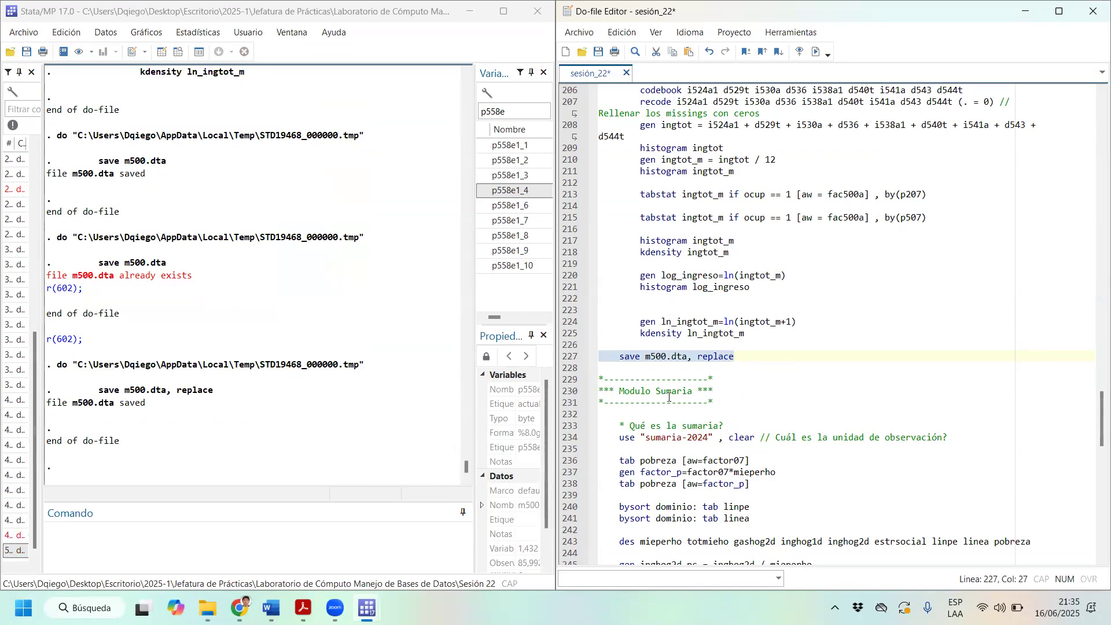
Load the sumaria-2024 dataset with the clear option and open it in browse mode
scroll(682, 393, "down", 1)
left_click_drag(654, 403, 771, 403)
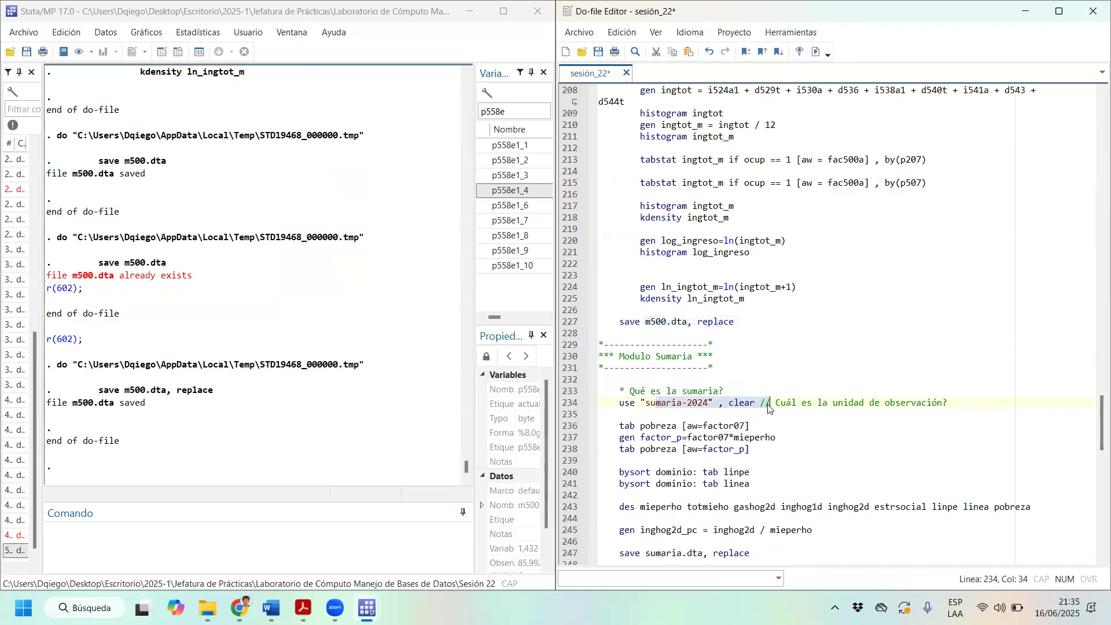
left_click(817, 52)
left_click(176, 51)
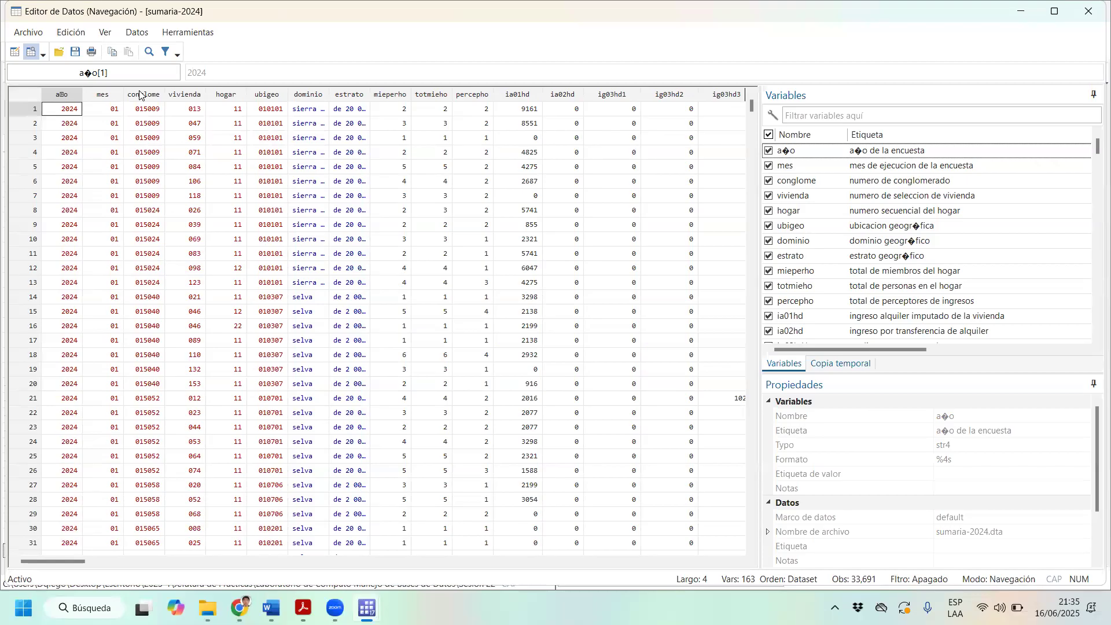
Examine the conglome, vivienda and hogar identifiers and several individual rows to determine the unit of observation
left_click_drag(139, 94, 217, 100)
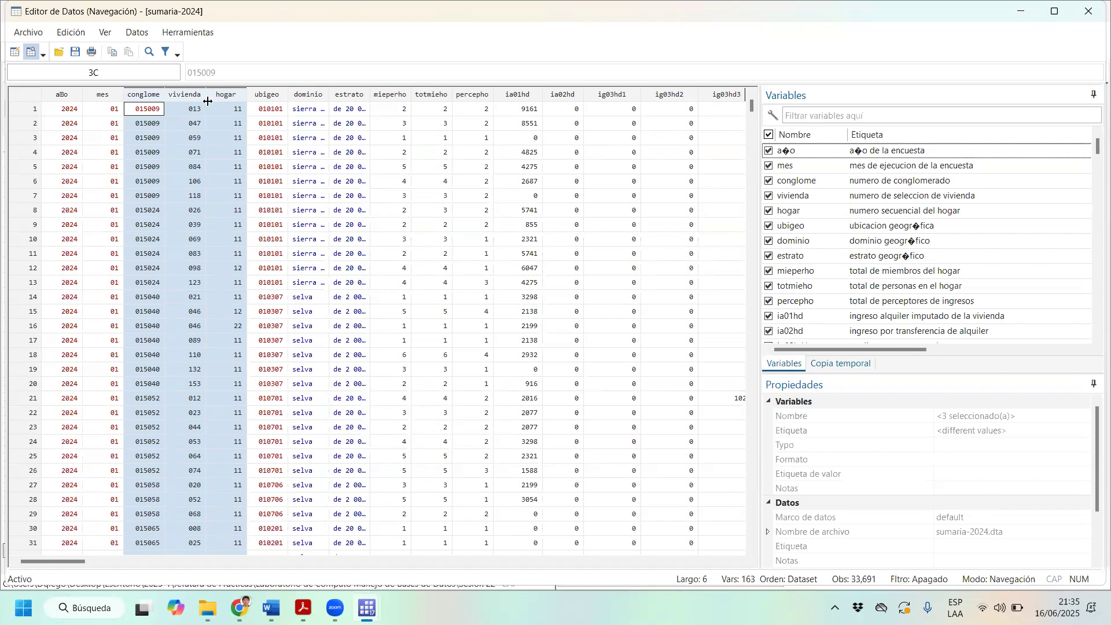
left_click(44, 114)
left_click(40, 127)
left_click(35, 155)
left_click(35, 184)
left_click(36, 225)
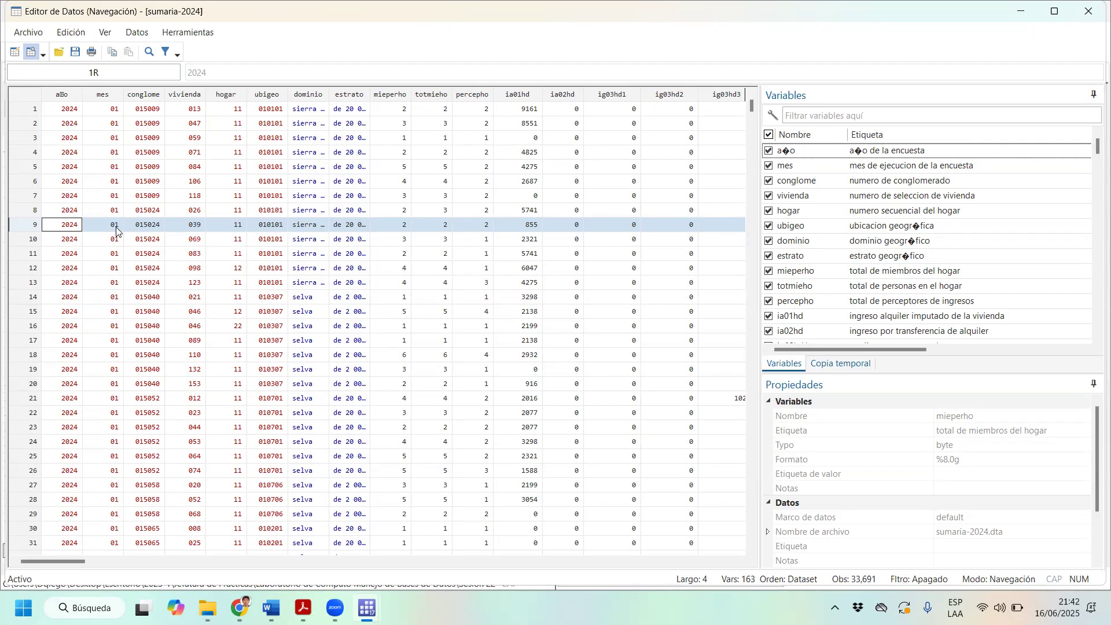
Examine the household income, expenditure and poverty variables, focusing on the gross expenditure variable gashog2d and its first-row value
left_click_drag(66, 559, 643, 534)
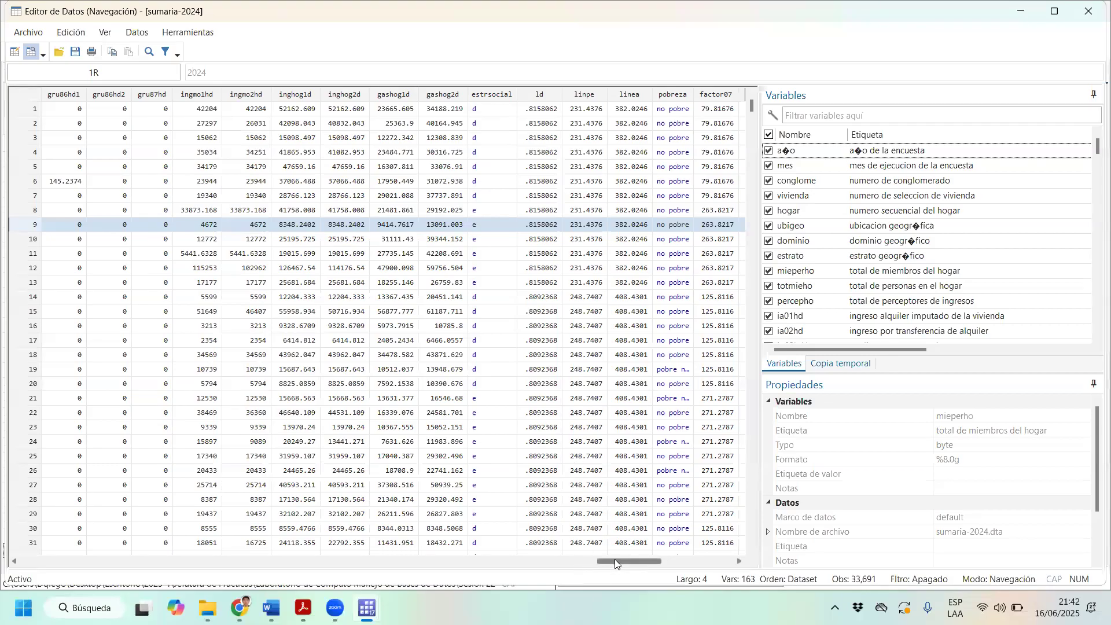
left_click_drag(614, 561, 638, 554)
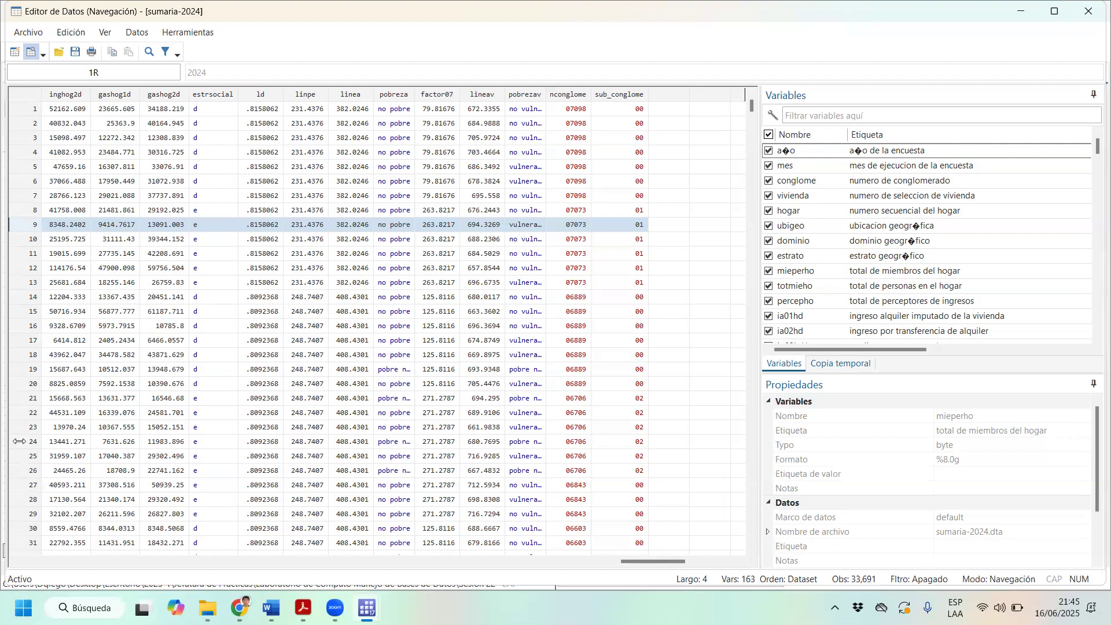
mouse_move(664, 562)
left_mouse_down()
mouse_move(706, 559)
mouse_move(658, 559)
left_mouse_up()
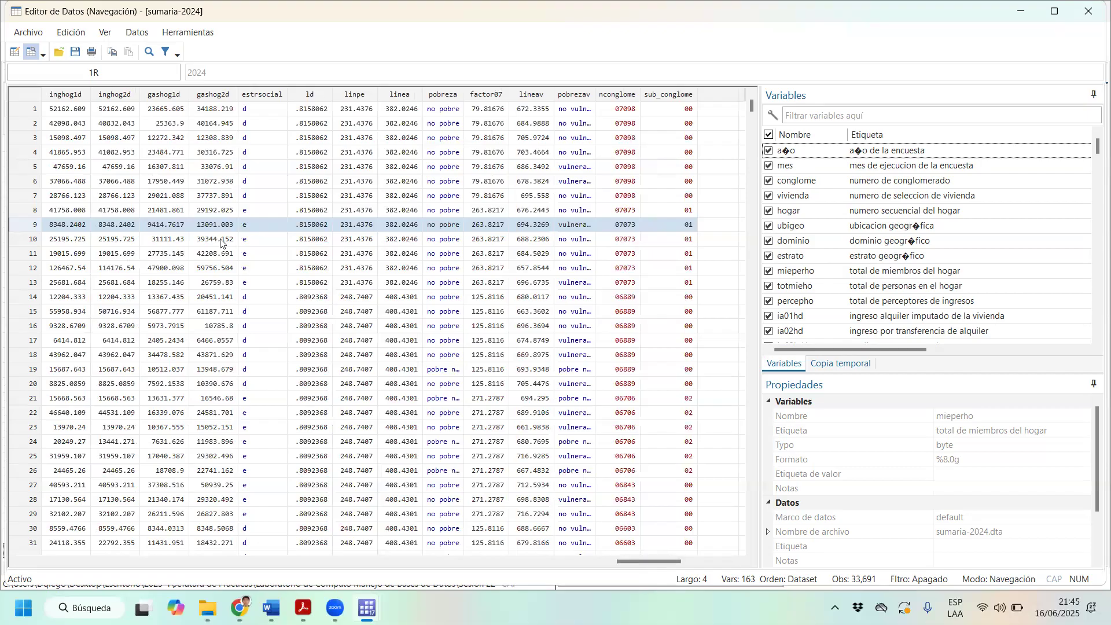
left_click(219, 99)
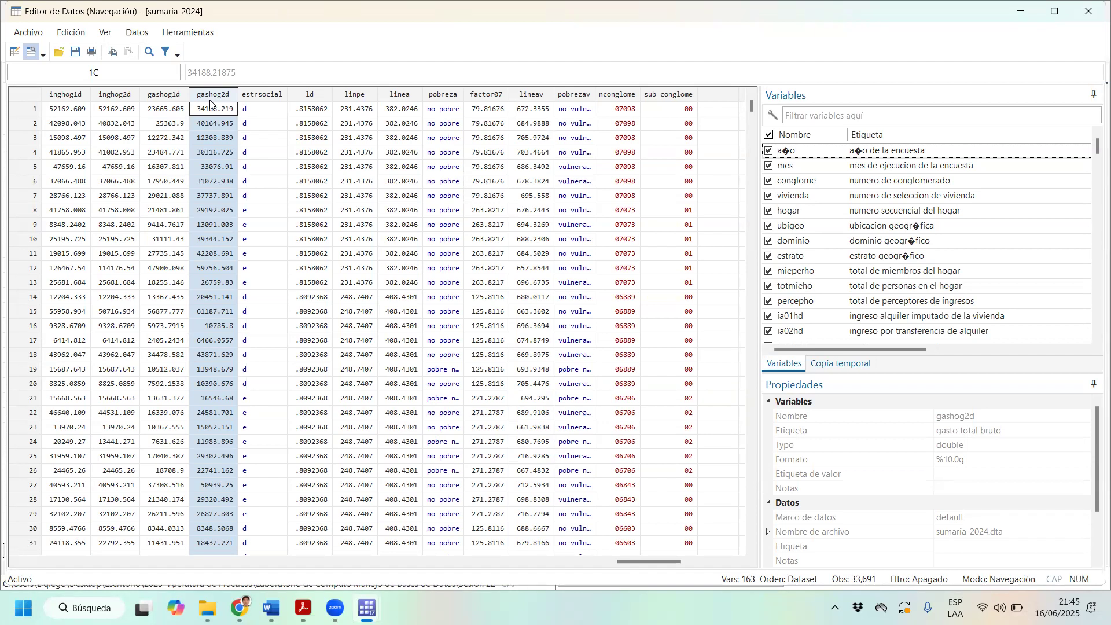
left_click_drag(1097, 145, 1093, 228)
scroll(1079, 225, "down", 15)
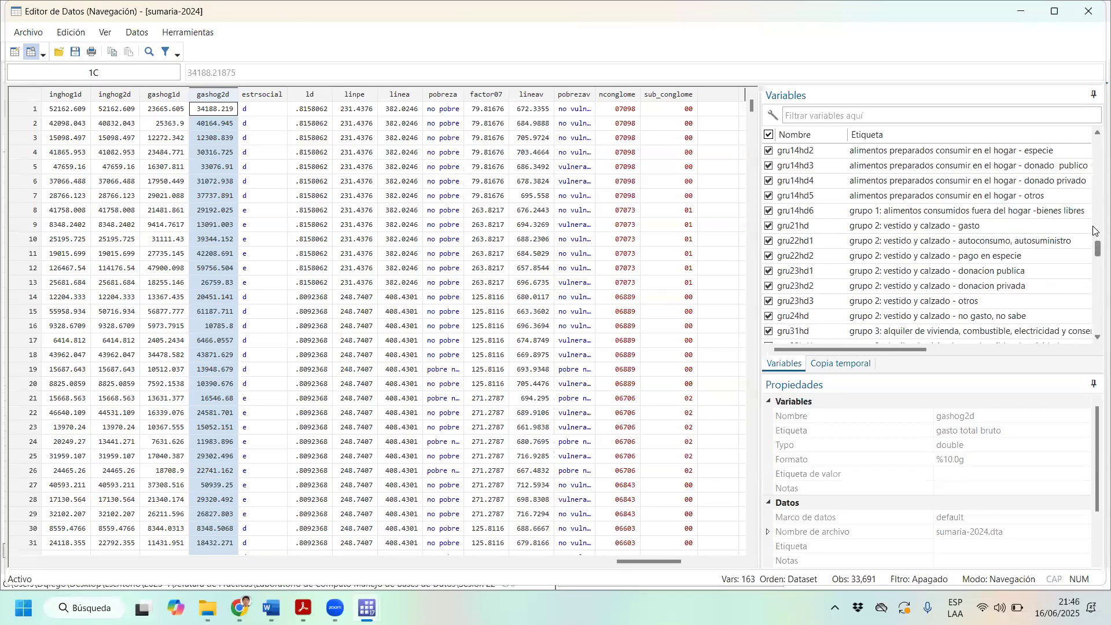
left_click(212, 114)
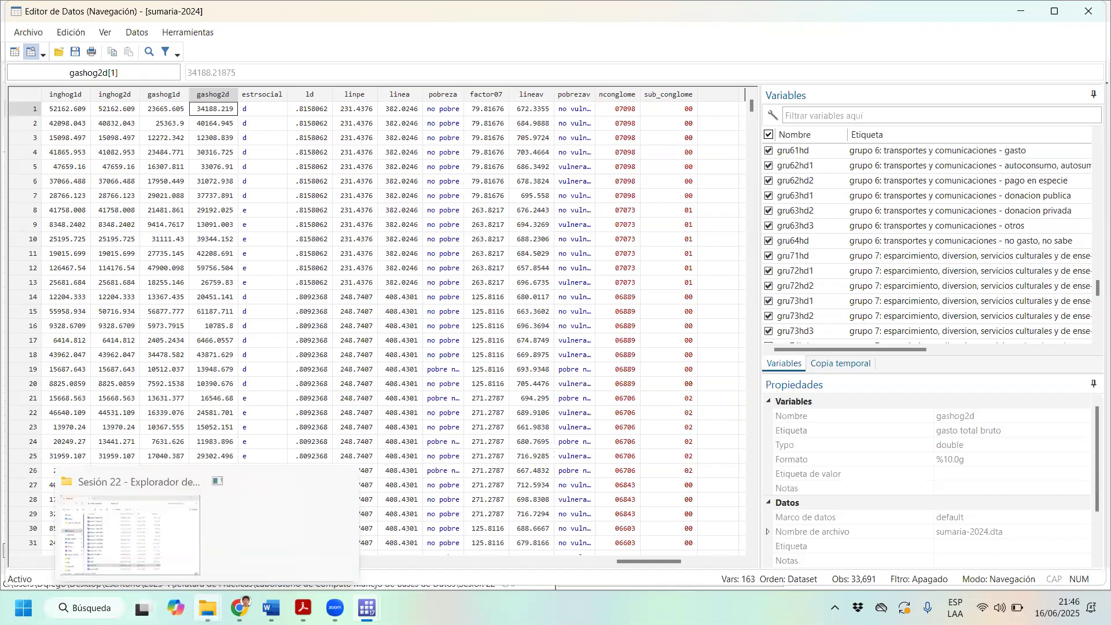
Open the Windows calculator and divide the first household's gross expenditure of 34188.219 by 12 to get its monthly expenditure
left_click(86, 606)
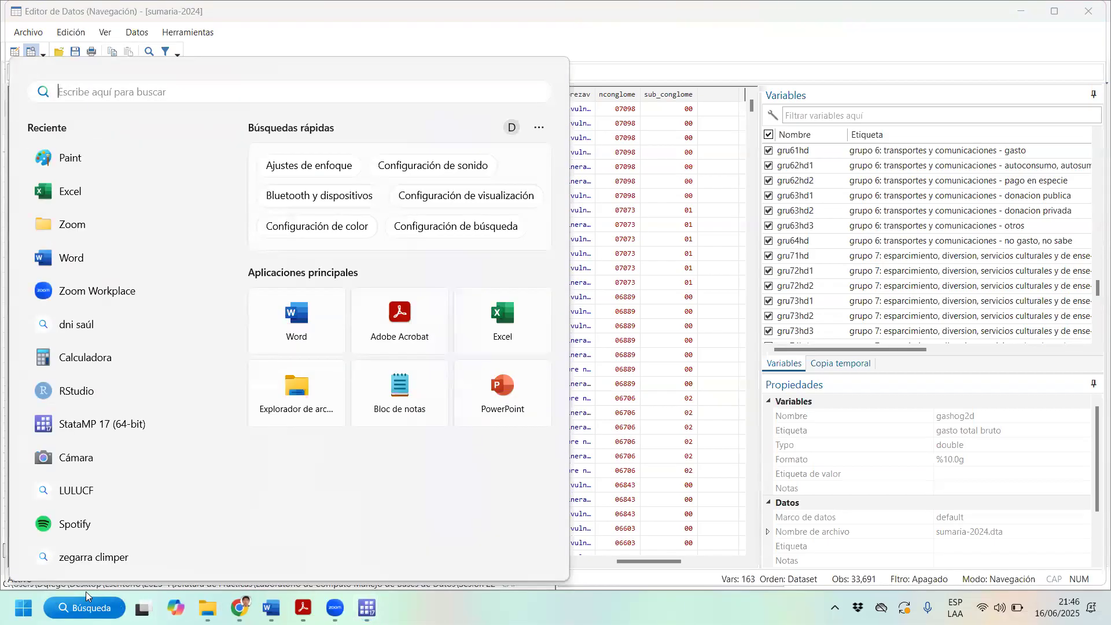
type("ca")
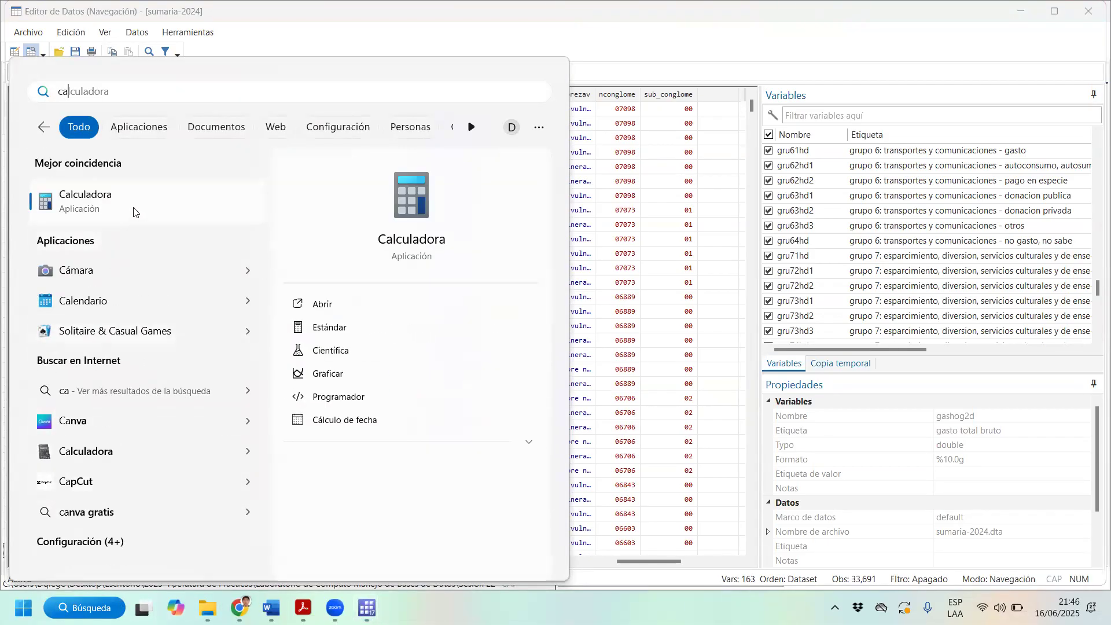
left_click(231, 214)
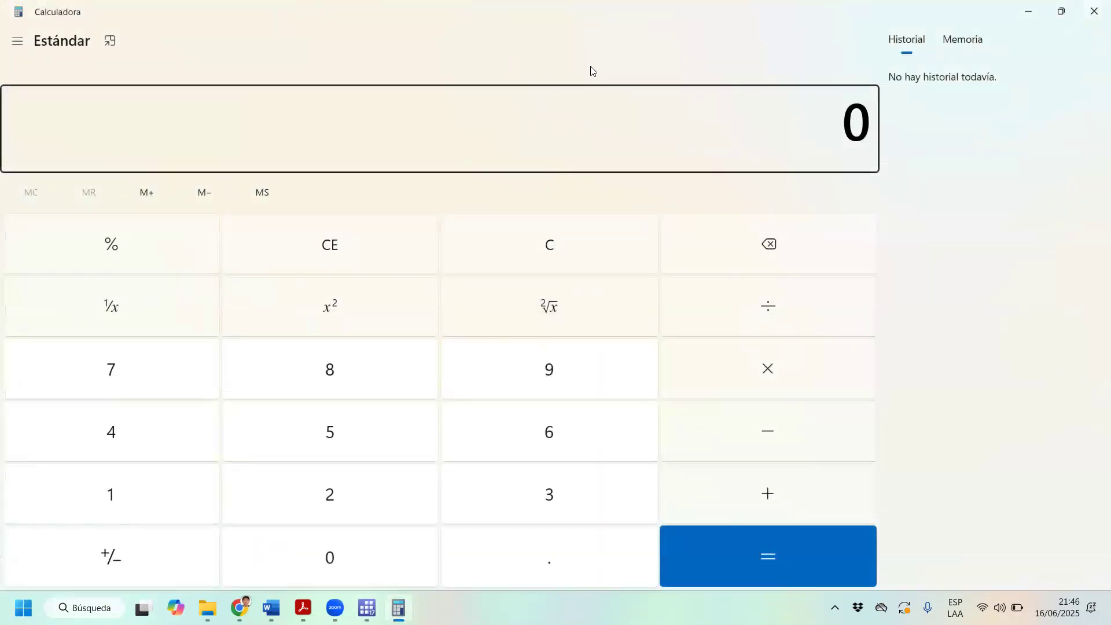
key("super+Down")
type("34.188")
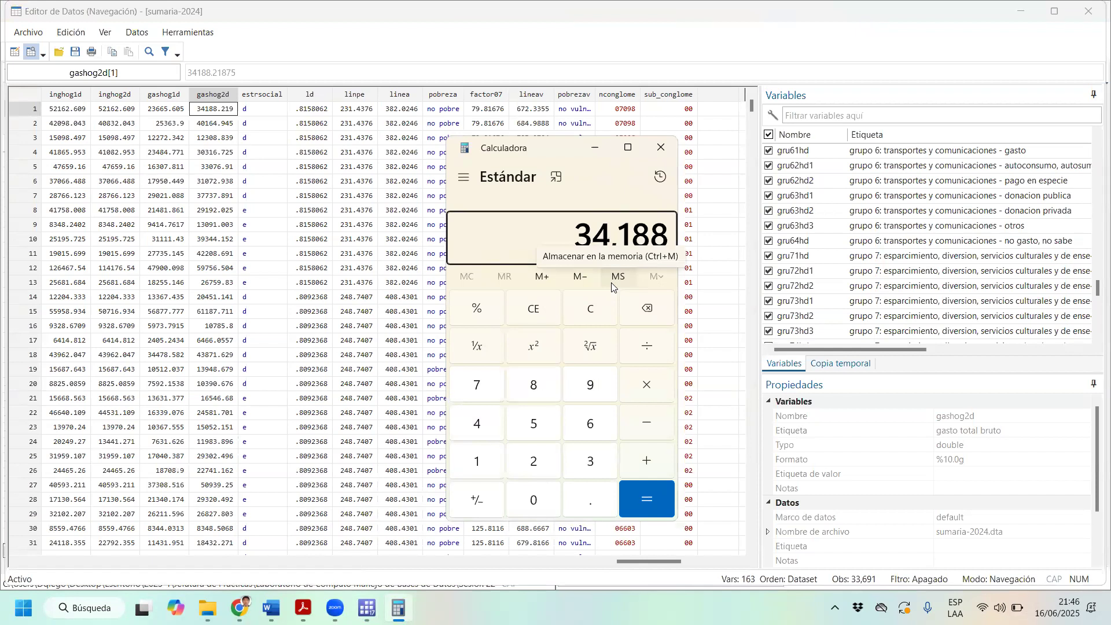
type(".219")
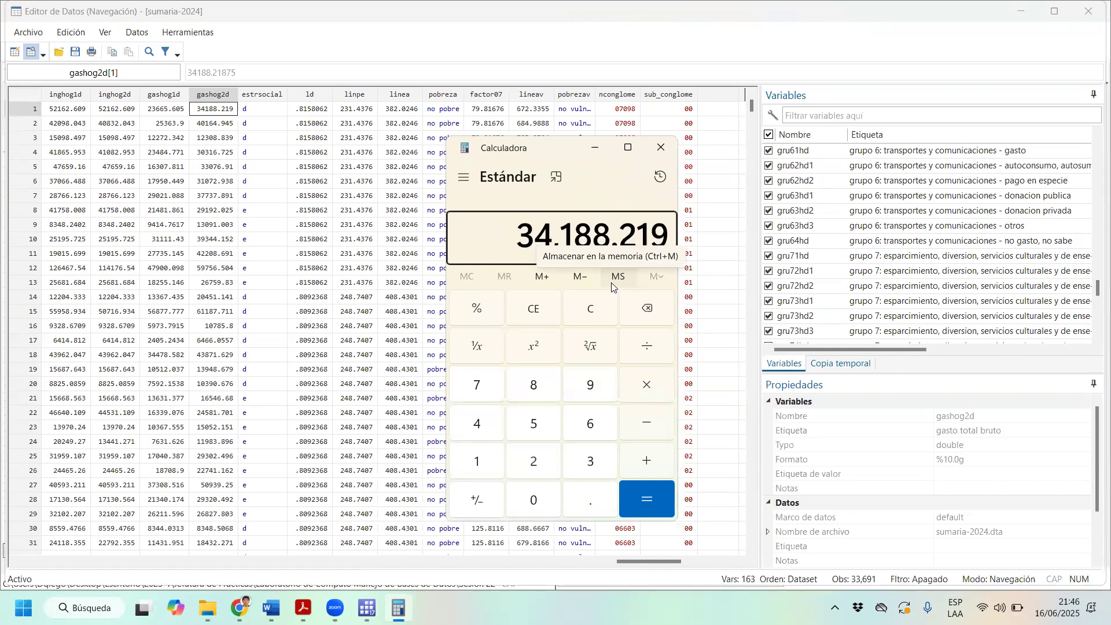
left_click(651, 345)
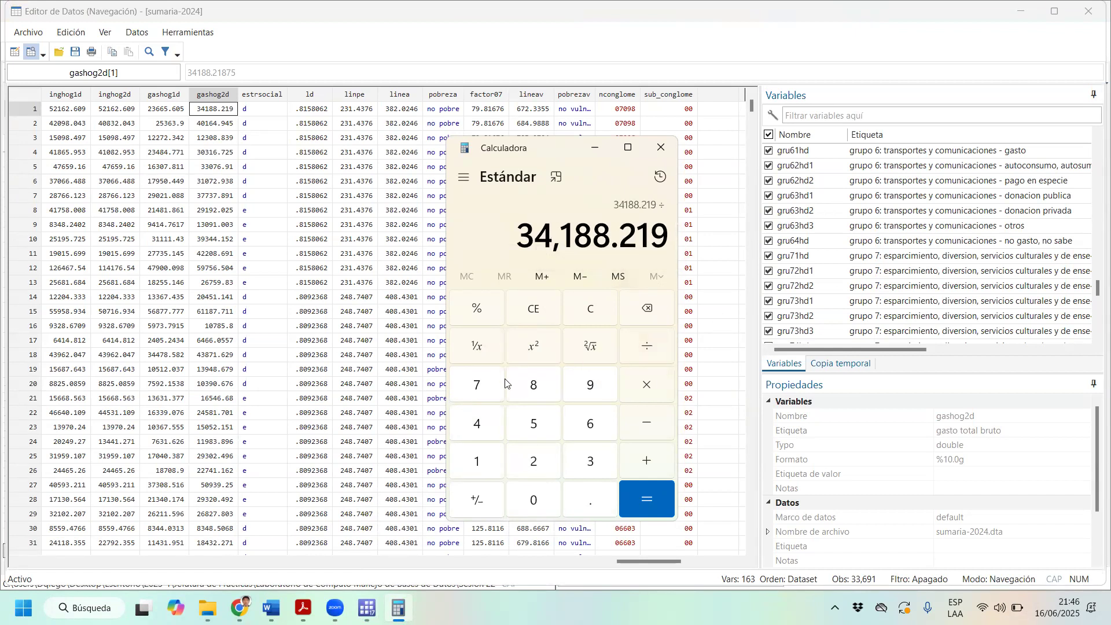
left_click(478, 468)
left_click(534, 462)
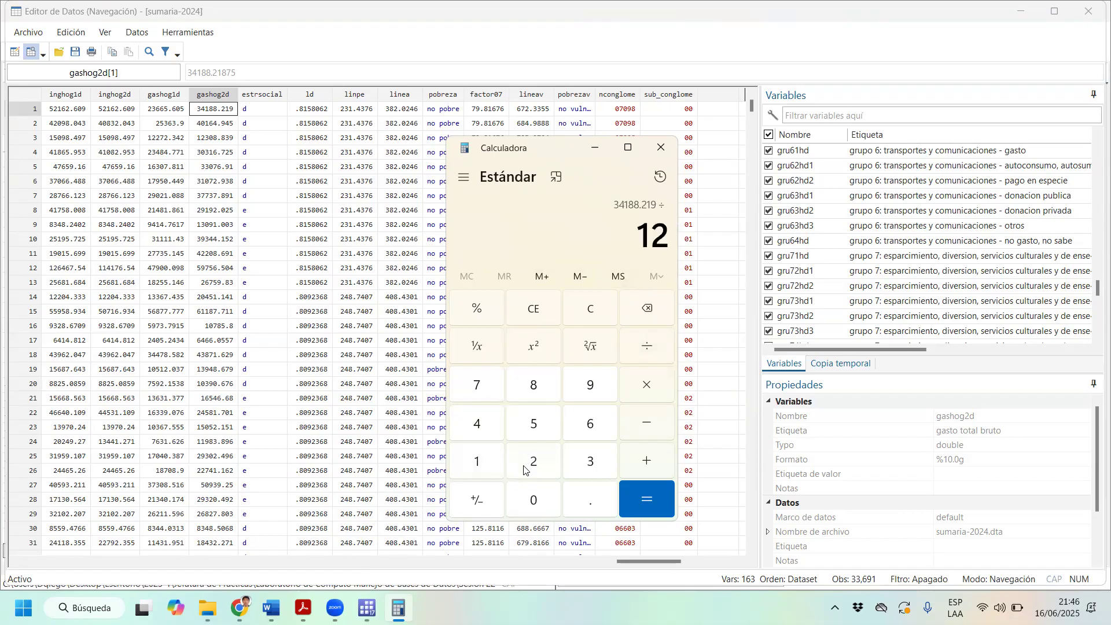
left_click(644, 497)
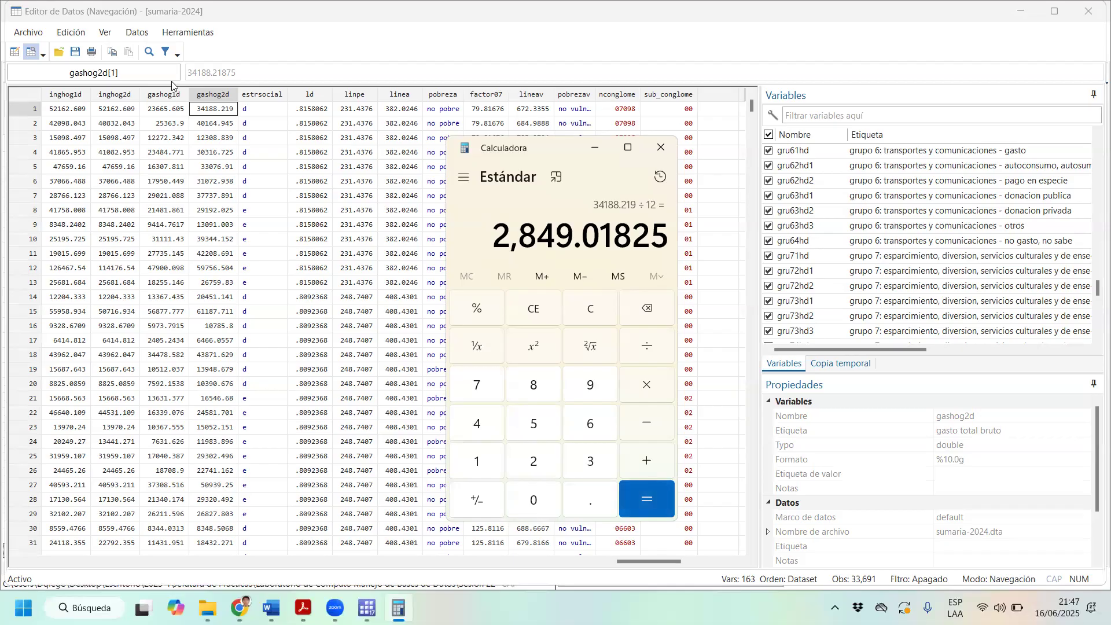
Go back through the first row of sumaria-2024 to find the household member count in mieperho
left_click(178, 112)
key("Left")
key("Left")
key("Left")
key("Left")
key("Left")
key("Left")
key("Left")
key("Left")
key("Left")
key("Left")
key("Left")
key("Left")
key("Left")
key("Left")
key("Left")
key("Left")
key("Left")
key("Left")
key("Left")
key("Left")
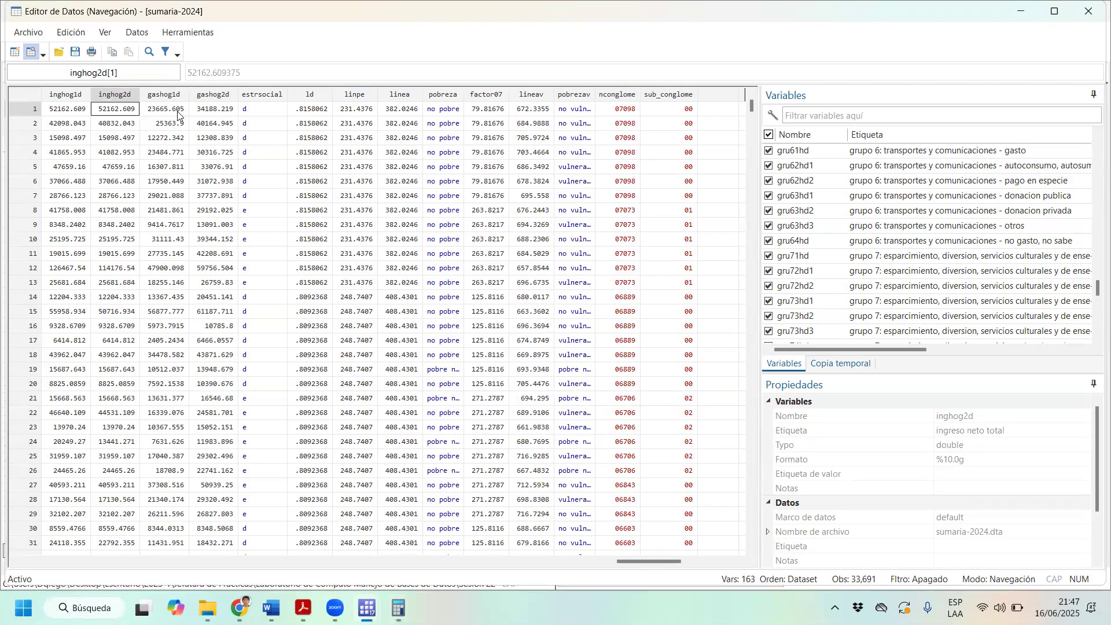
key("Left")
key("Left")
key("Left")
key("Left")
key("Left")
key("Left")
key("Left")
key("Left")
key("Left")
key("Left")
key("Left")
key("Left")
key("Left")
key("Left")
key("Left")
key("Left")
key("Left")
key("Left")
key("Left")
key("Left")
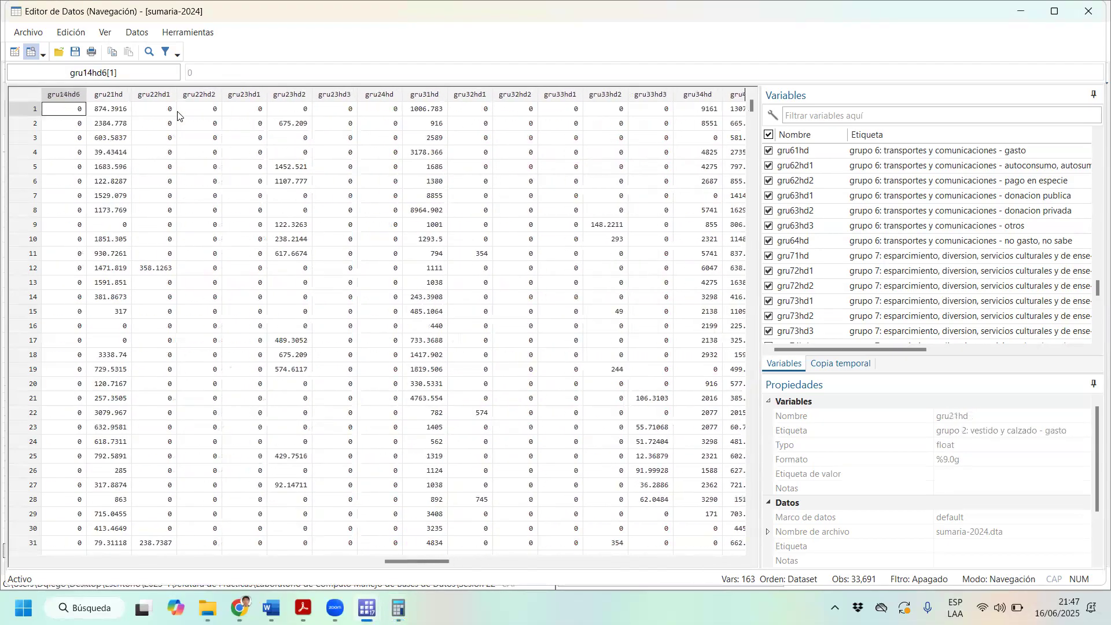
key("Left")
key("Left")
key("Left")
key("Left")
key("Left")
key("Left")
key("Left")
key("Left")
key("Left")
key("Left")
key("Left")
key("Left")
key("Left")
key("Left")
key("Left")
key("Left")
key("Left")
key("Left")
key("Left")
key("Left")
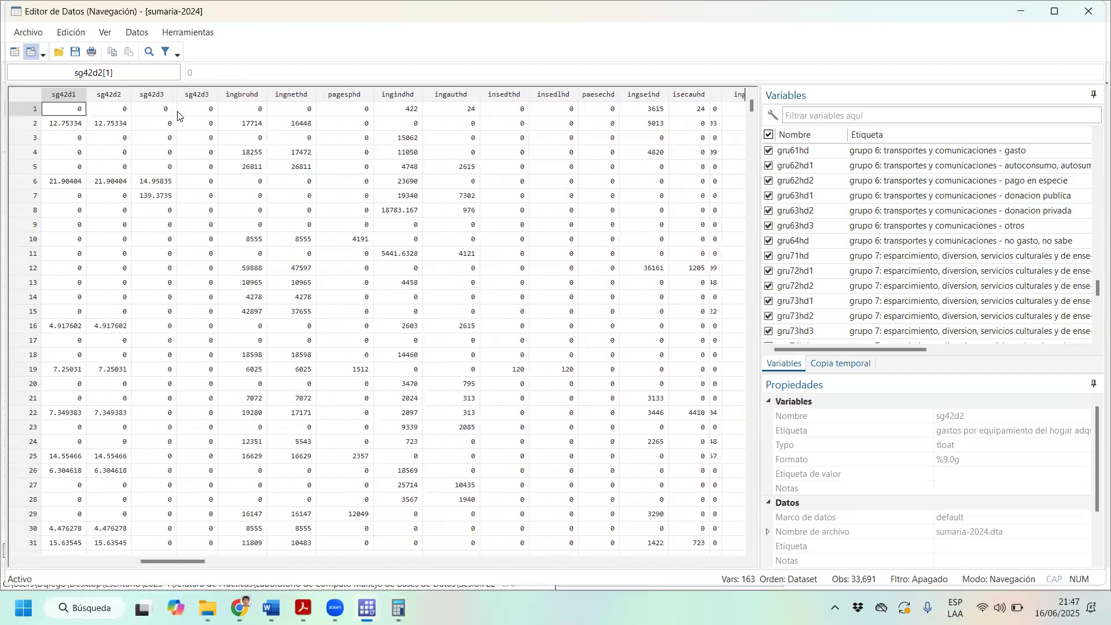
key("Right")
key("Right")
key("Right")
key("Right")
key("Right")
key("Right")
key("Right")
key("Right")
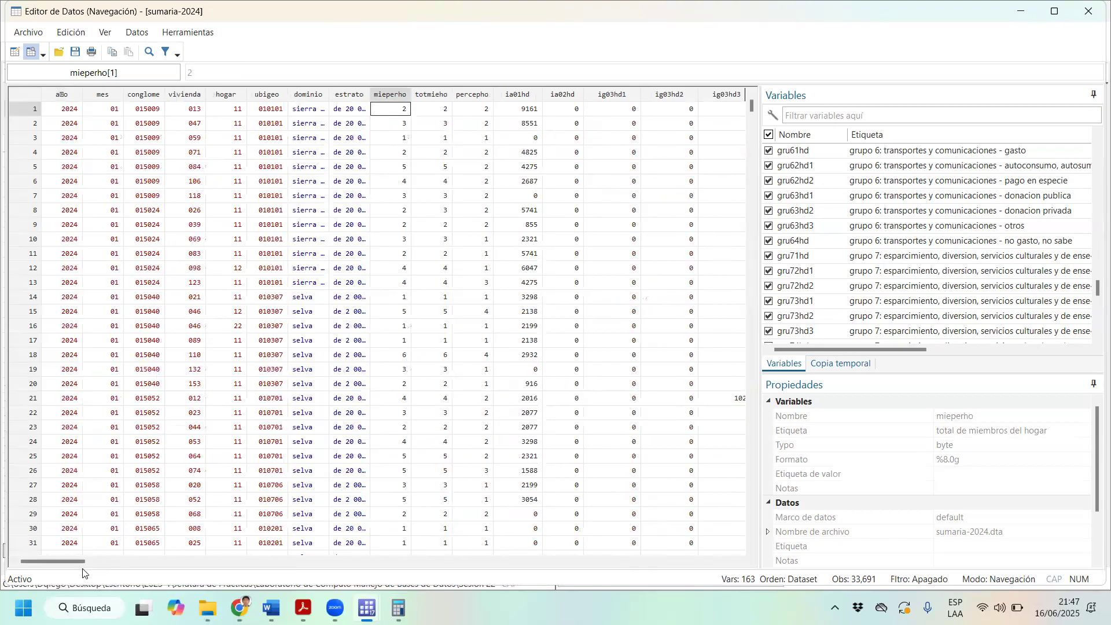
Switch to the calculator and divide the monthly household expenditure by 2 members to get the per capita amount
left_click(398, 608)
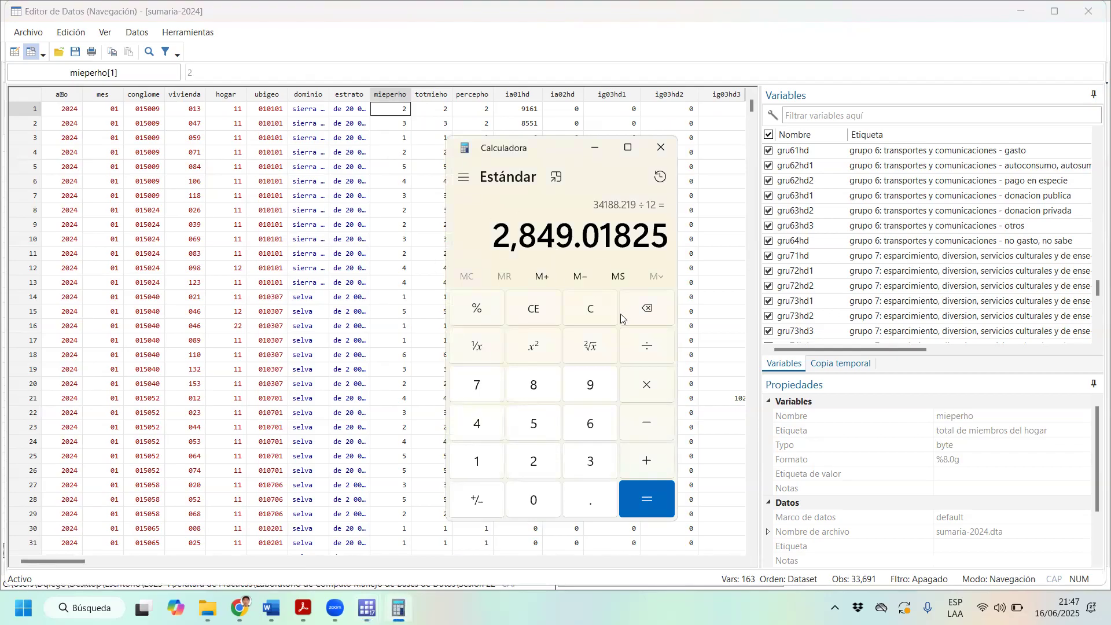
left_click(651, 349)
left_click(533, 461)
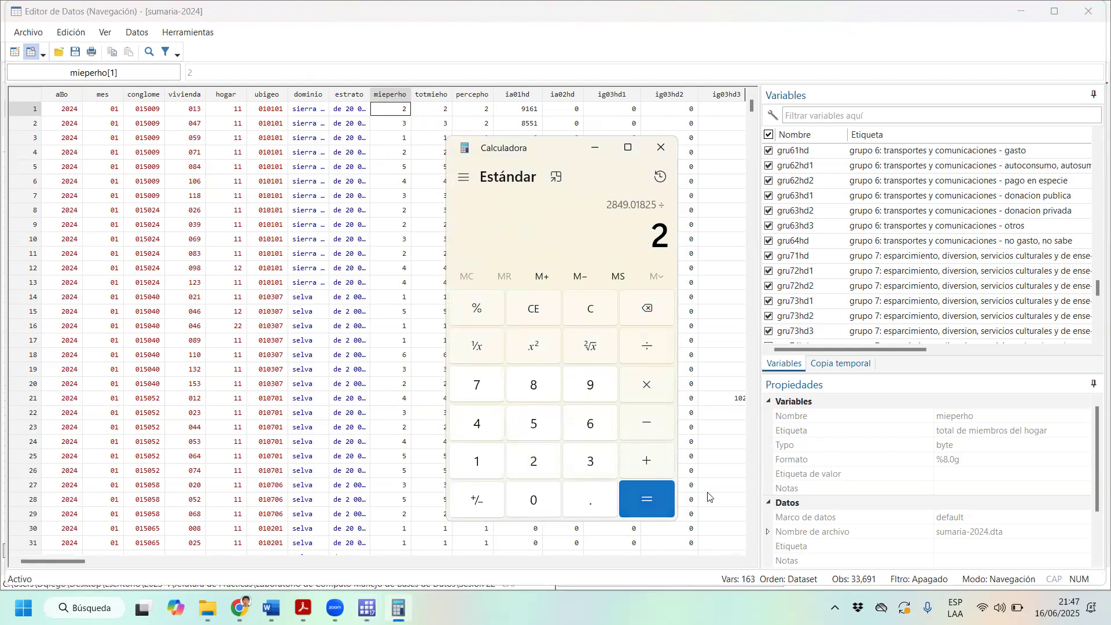
left_click(663, 504)
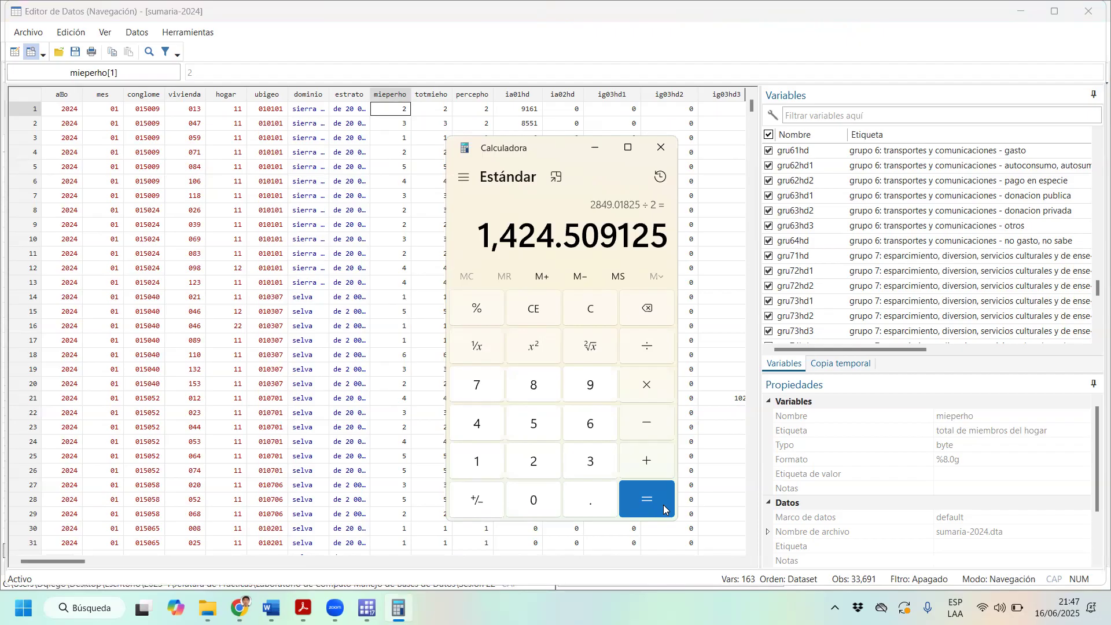
Find the total poverty line linea in the first row and compare it with the calculator's monthly per capita expenditure
left_click(431, 106)
key("Right")
key("Right")
key("Right")
key("Right")
key("Right")
key("Right")
key("Right")
key("Right")
key("Right")
key("Right")
key("Right")
key("Right")
key("Right")
key("Right")
key("Right")
key("Right")
key("Right")
key("Right")
key("Right")
key("Right")
key("Right")
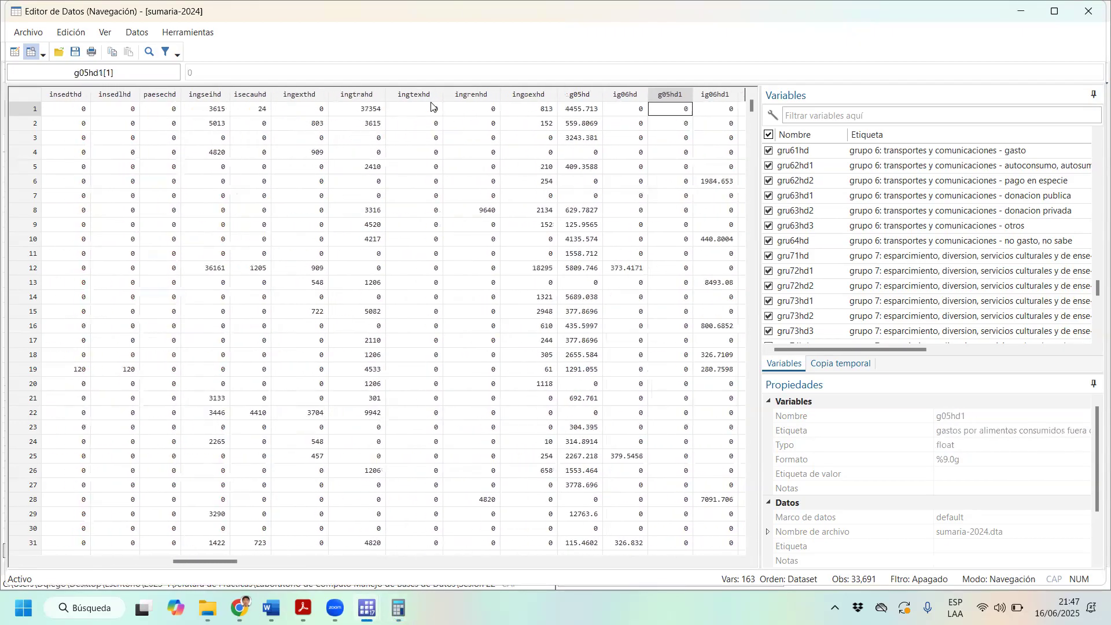
key("Right")
key("Right")
key("Right")
key("Right")
key("Right")
key("Right")
key("Right")
key("Right")
key("Right")
key("Right")
key("Right")
key("Right")
key("Right")
key("Right")
key("Right")
key("Right")
key("Right")
key("Right")
key("Right")
key("Right")
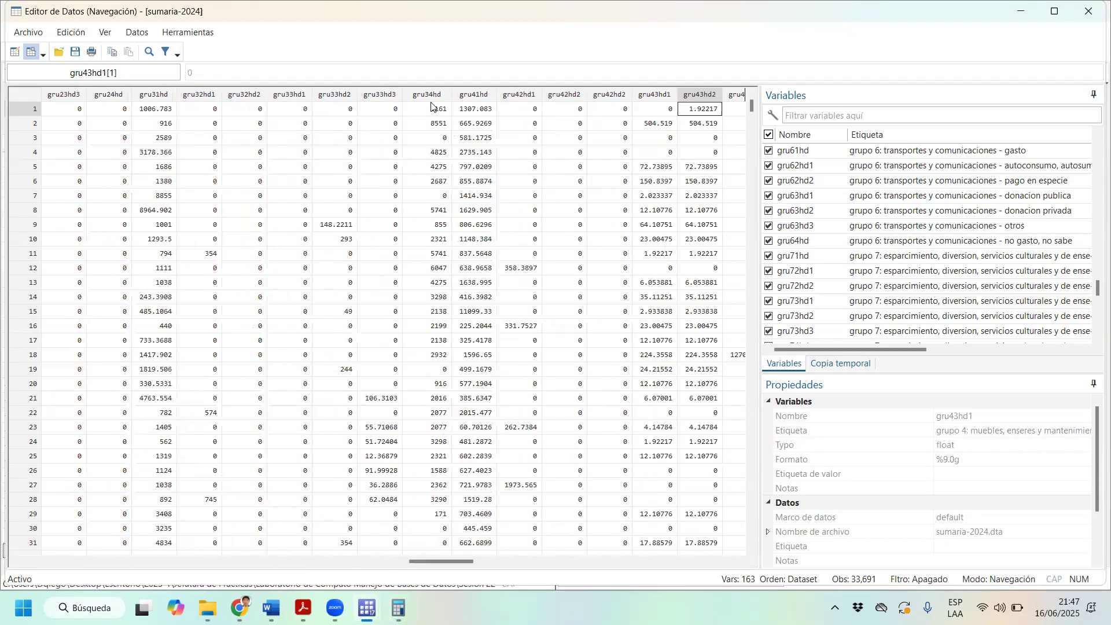
key("Right")
key("Right")
key("Right")
key("Right")
key("Right")
key("Right")
key("Right")
key("Right")
key("Right")
key("Right")
key("Right")
key("Right")
key("Right")
key("Right")
key("Right")
key("Right")
key("Right")
key("Right")
key("Right")
key("Right")
key("Down")
key("Up")
key("Left")
key("Left")
key("Left")
key("Left")
key("Left")
key("Left")
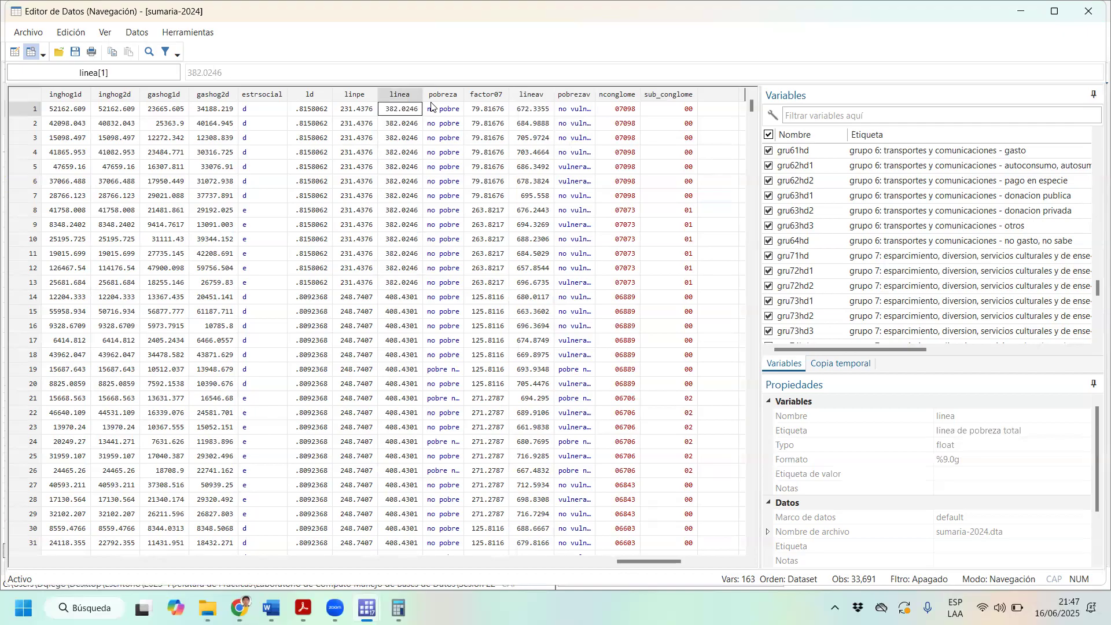
left_click(398, 609)
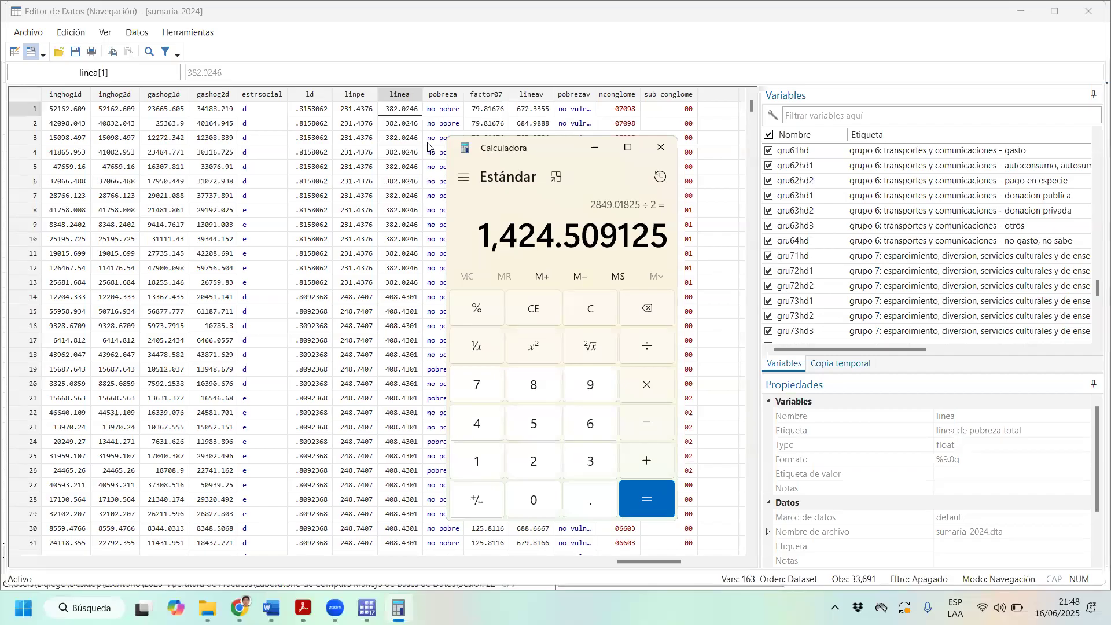
Look through the pobreza values for a poor household and examine row 83's poverty line, spatial deflator and gross expenditure gashog2d
left_click(446, 110)
scroll(441, 211, "down", 9)
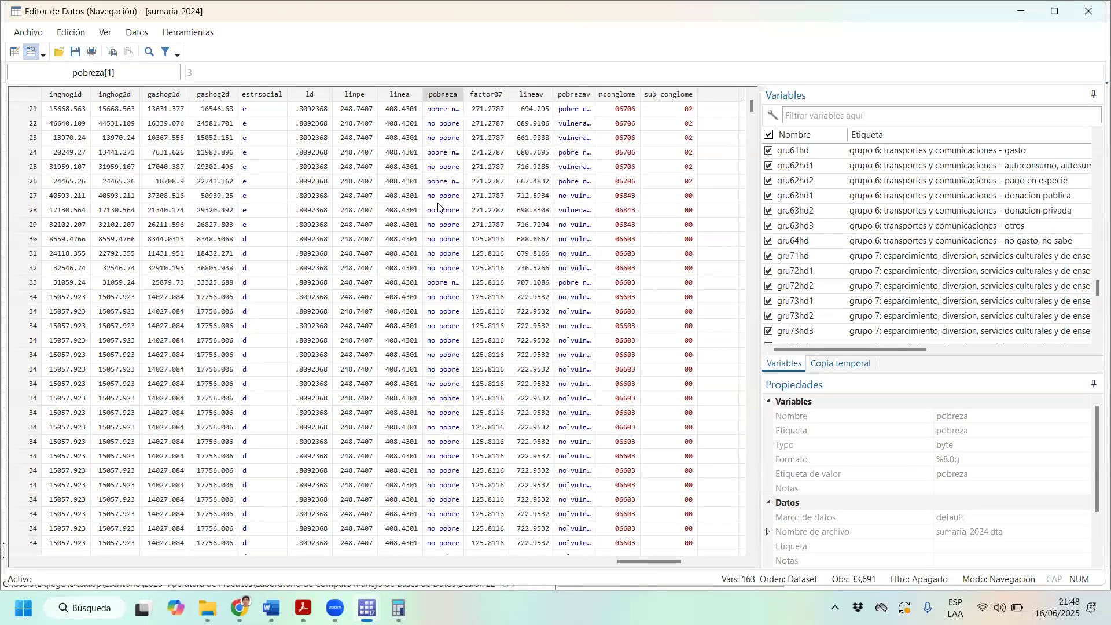
scroll(394, 371, "down", 15)
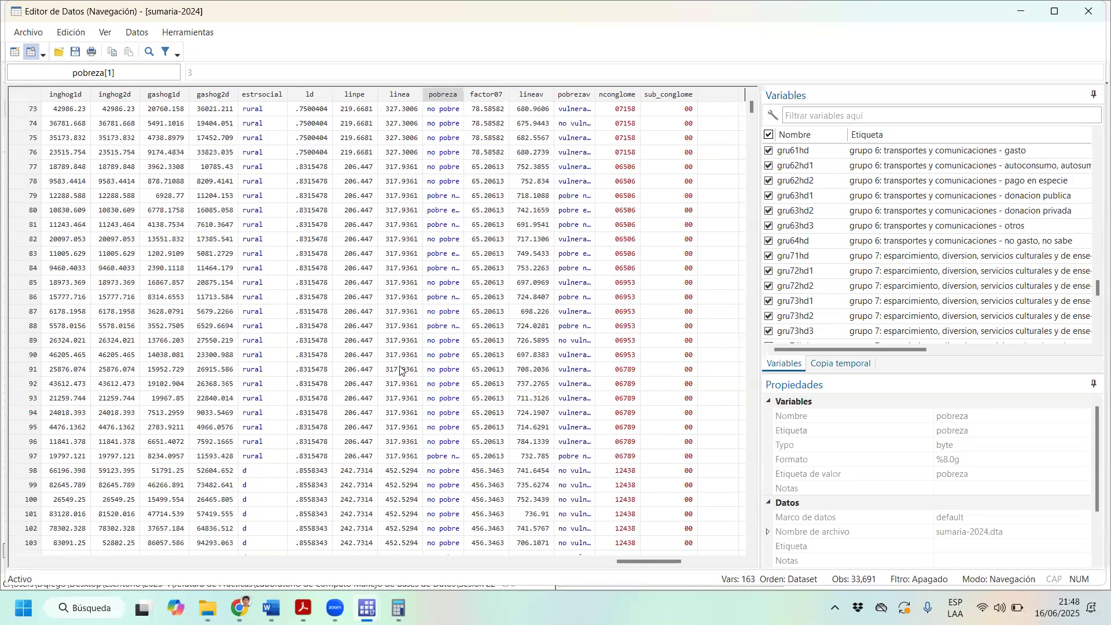
left_click(400, 257)
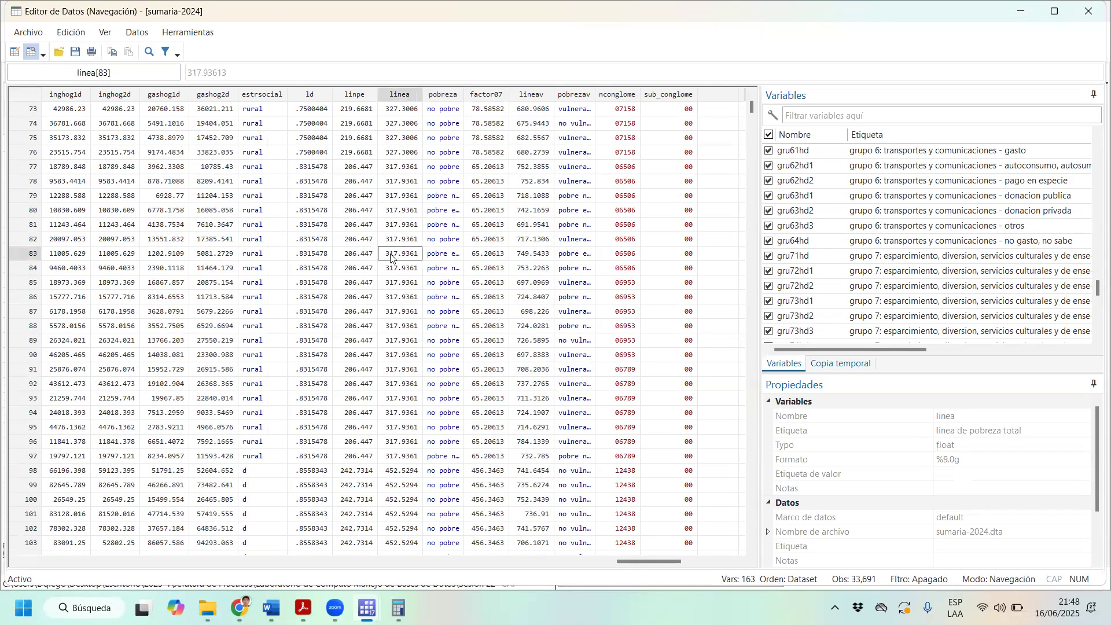
left_click(328, 259)
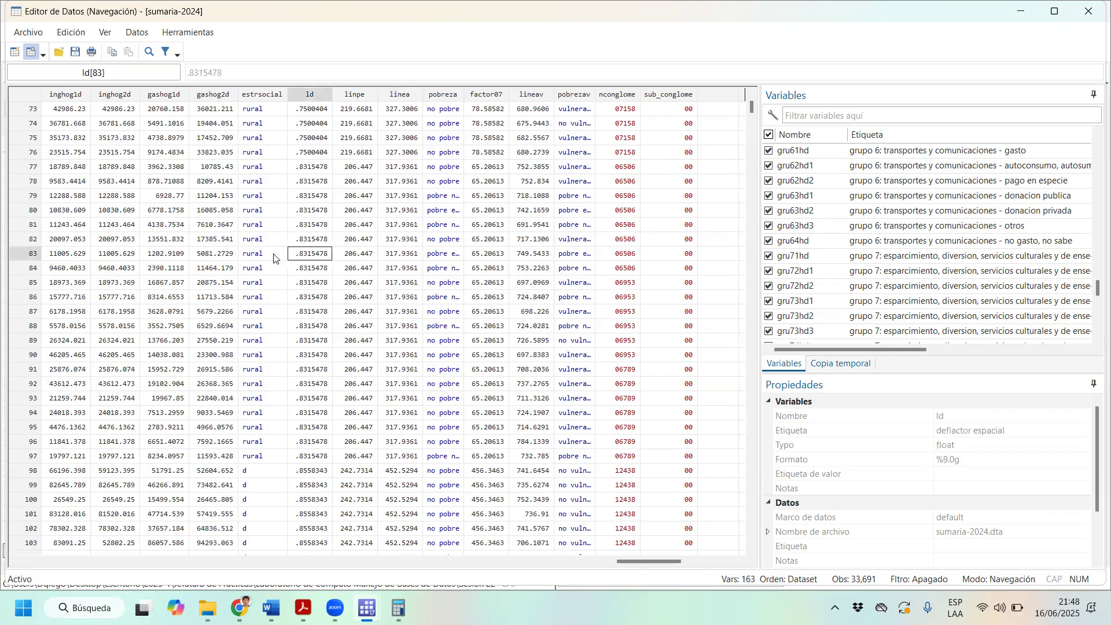
left_click(217, 255)
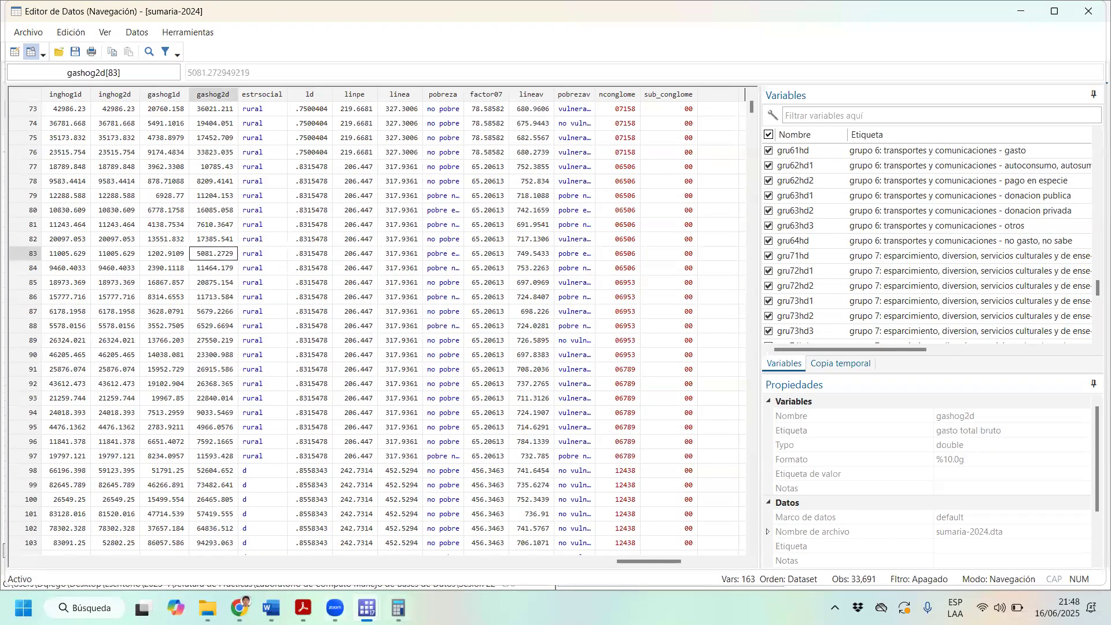
Switch to the calculator and divide row 83's annual gross expenditure of 5,081.2729 by 12 to get the monthly household amount
left_click(398, 607)
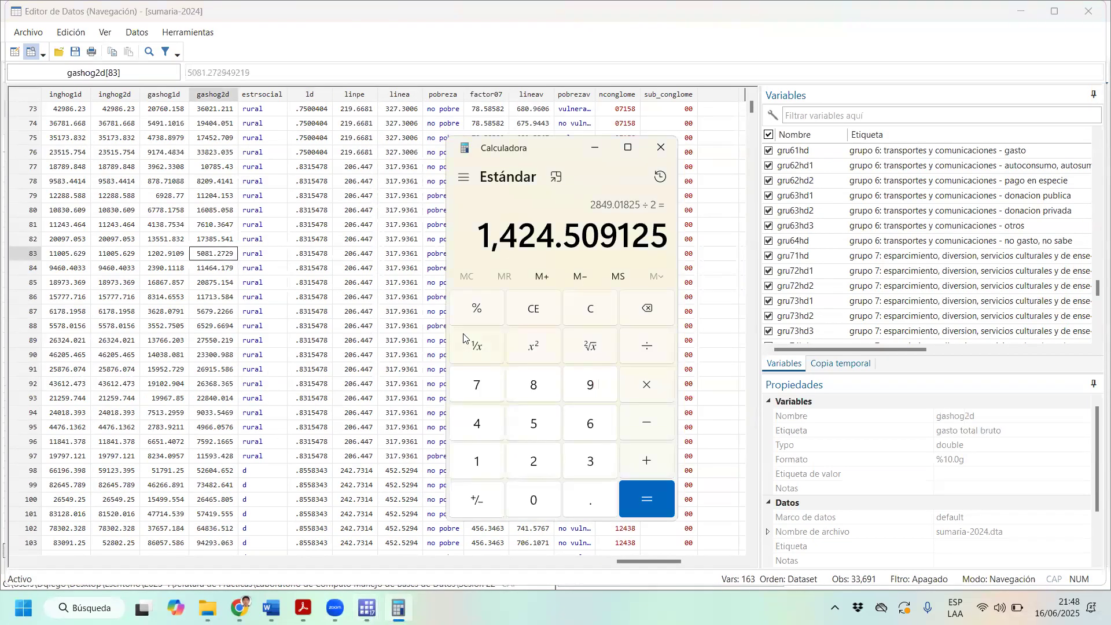
key("Escape")
type("5,081.2729")
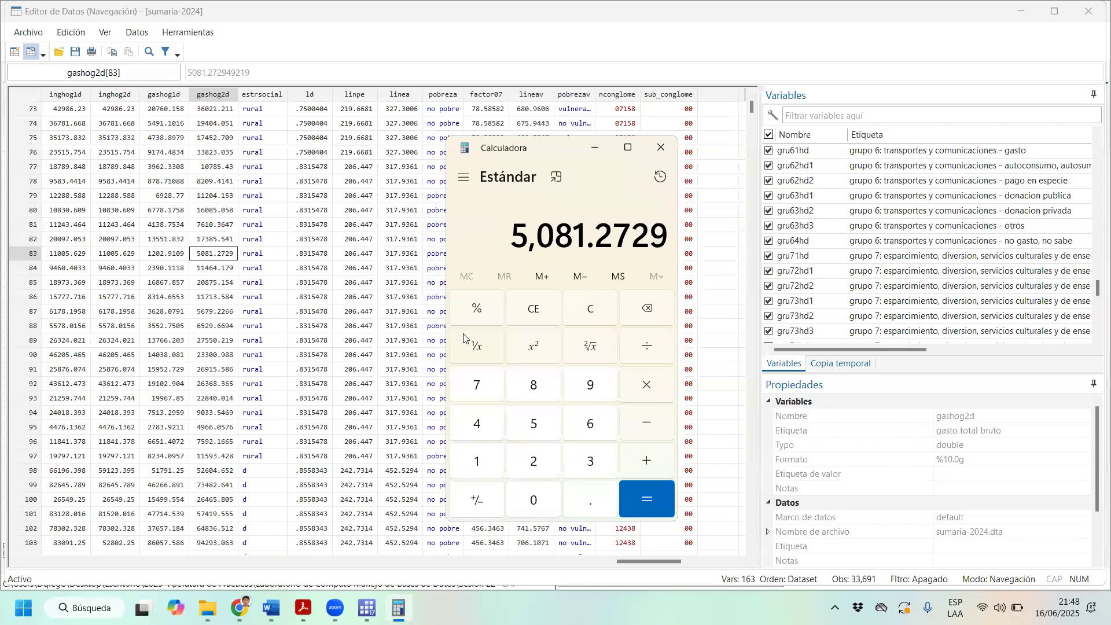
left_click(641, 357)
left_click(486, 463)
left_click(533, 463)
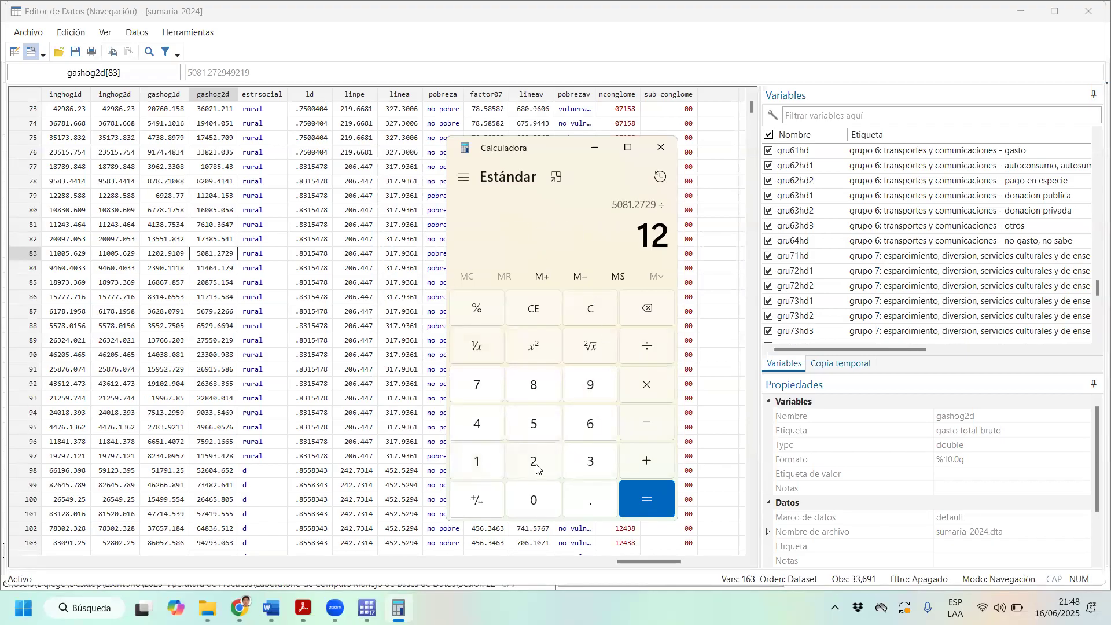
left_click(659, 502)
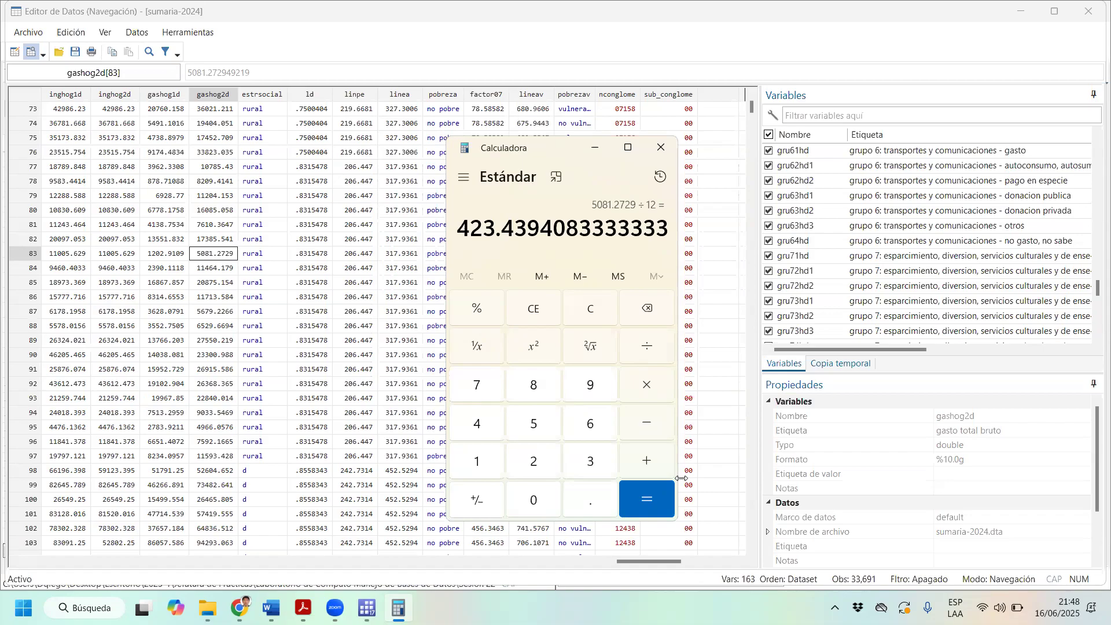
Go back to sumaria-2024 and trace row 83 to the household member count in mieperho
left_click(209, 257)
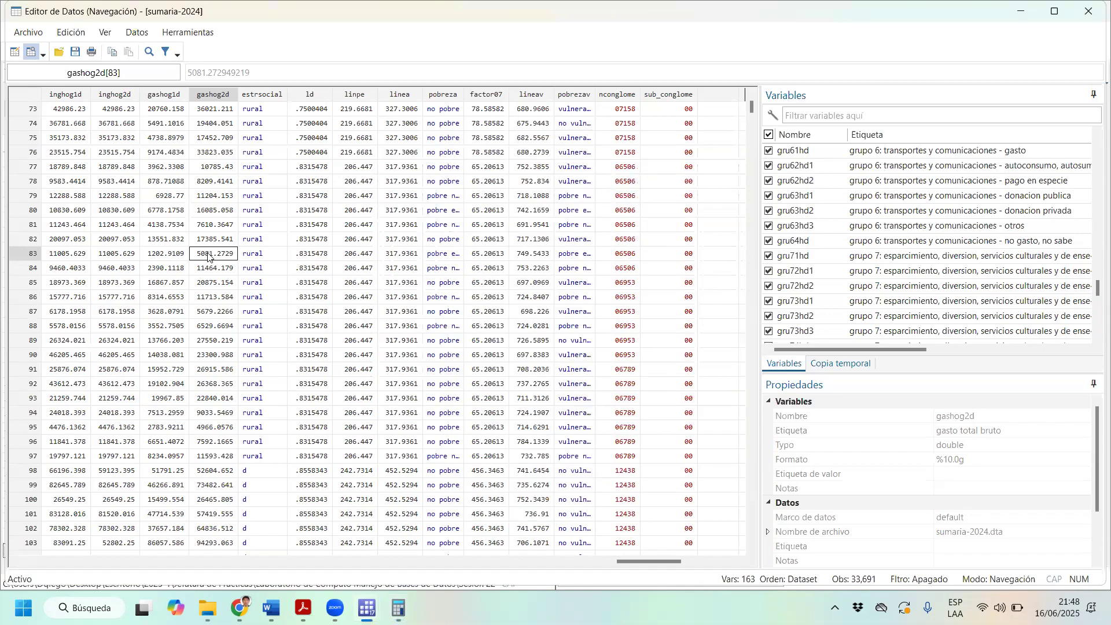
key("Left")
key("Left")
key("Left")
key("Left")
key("Left")
key("Left")
key("Left")
key("Left")
key("Left")
key("Left")
key("Left")
key("Left")
key("Left")
key("Left")
key("Left")
key("Left")
key("Left")
key("Left")
key("Left")
key("Left")
key("Left")
key("Left")
key("Left")
key("Left")
key("Left")
key("Left")
key("Left")
key("Left")
key("Left")
key("Left")
key("Left")
key("Left")
key("Left")
key("Left")
key("Left")
key("Left")
key("Left")
key("Left")
key("Left")
key("Left")
key("Left")
key("Left")
key("Left")
key("Left")
key("Left")
key("Left")
key("Left")
key("Left")
key("Left")
key("Left")
key("Left")
key("Left")
key("Left")
key("Left")
key("Left")
key("Left")
key("Left")
key("Left")
key("Left")
key("Left")
key("Left")
key("Left")
key("Left")
key("Left")
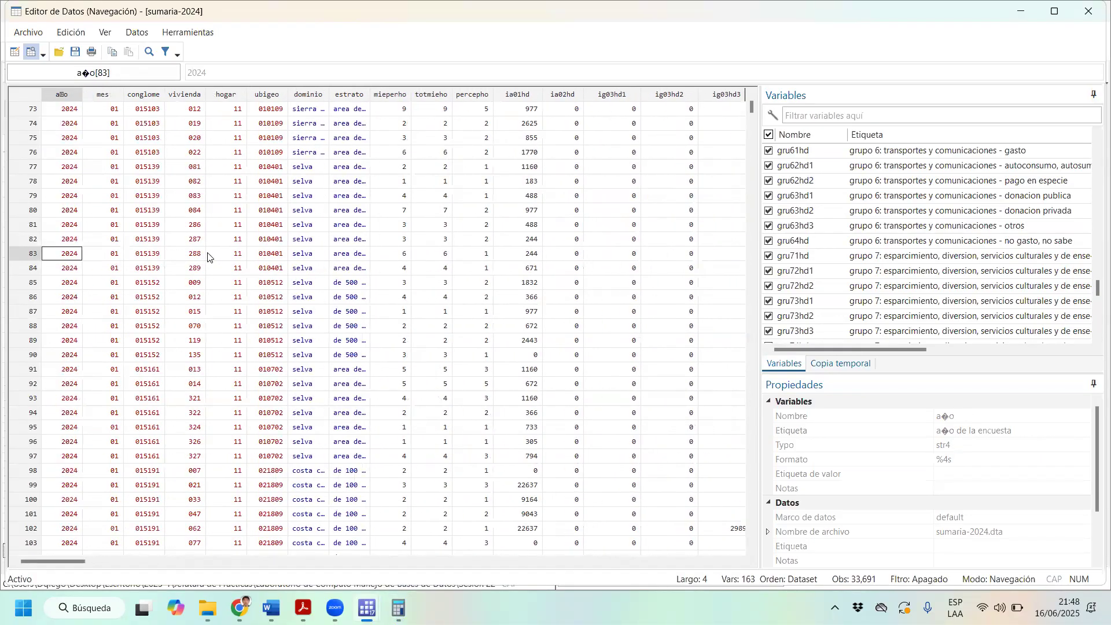
key("Right")
key("Right")
key("Right")
key("Right")
key("Right")
key("Right")
key("Right")
key("Right")
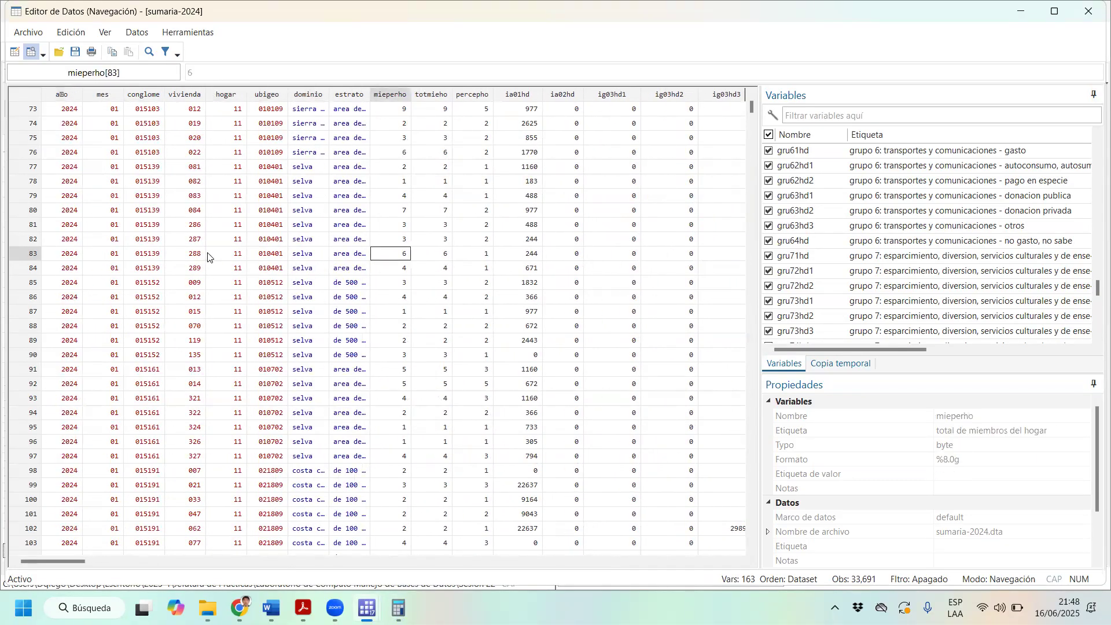
Return along row 83 to the expenditure and poverty variables at the end of the dataset
key("Right")
key("Right")
key("Right")
key("Right")
key("Right")
key("Right")
key("Right")
key("Right")
key("Right")
key("Right")
key("Right")
key("Right")
key("Right")
key("Right")
key("Right")
key("Right")
key("Right")
key("Right")
key("Right")
key("Right")
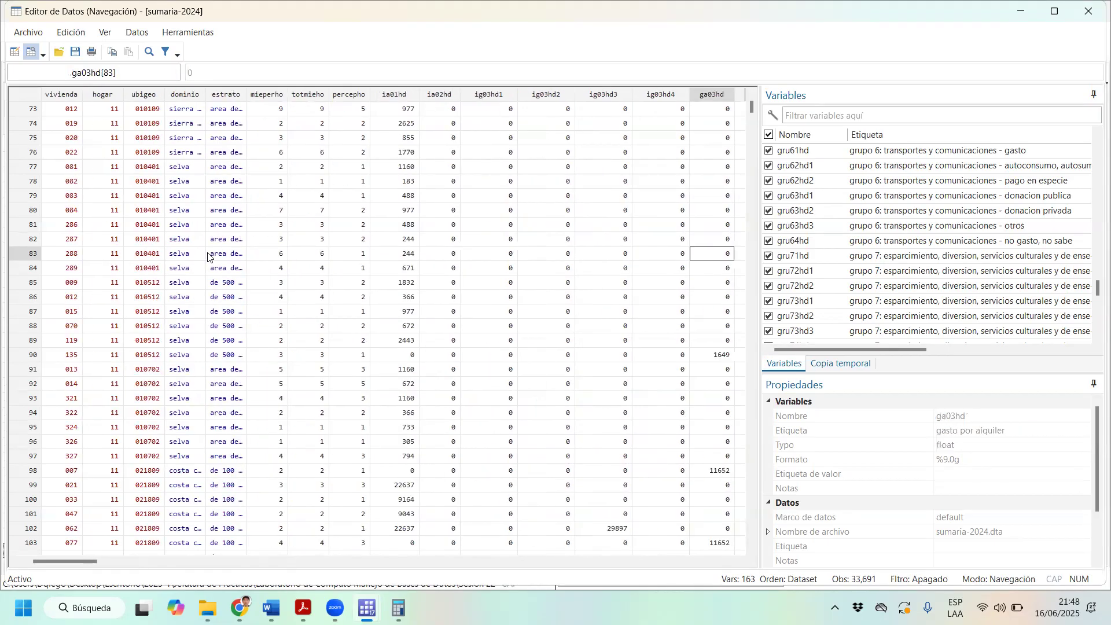
key("Right")
key("Right")
key("Right")
key("Right")
key("Right")
key("Right")
key("Right")
key("Right")
key("Right")
key("Right")
key("Right")
key("Right")
key("Right")
key("Right")
key("Right")
key("Right")
key("Right")
key("Right")
key("Right")
key("Right")
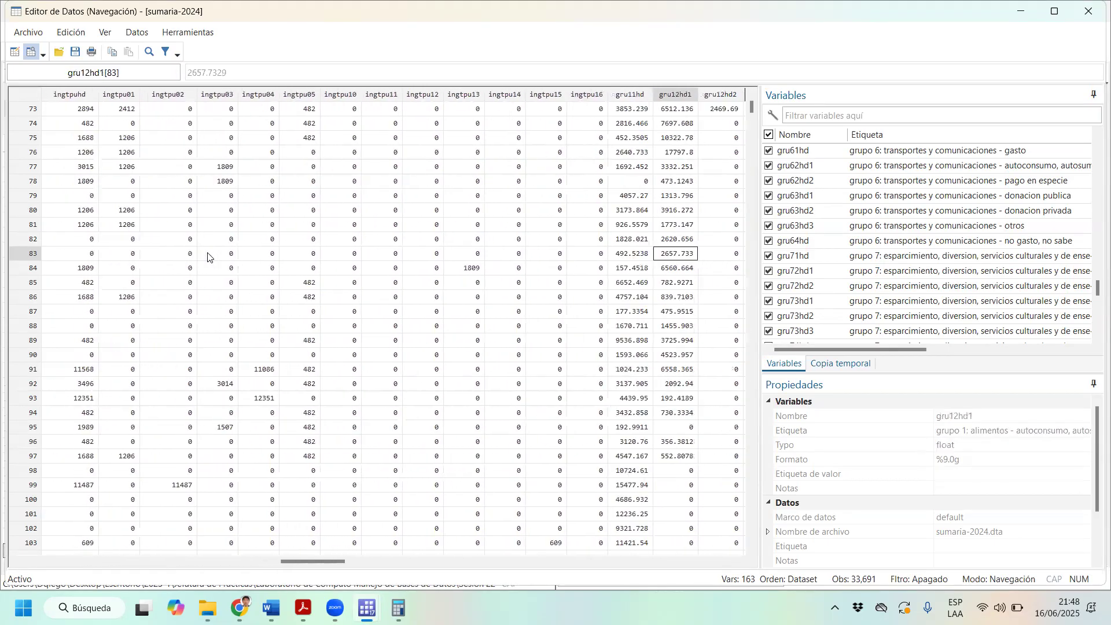
key("Right")
key("Right")
key("Right")
key("Right")
key("Right")
key("Right")
key("Right")
key("Right")
key("Right")
key("Right")
key("Right")
key("Right")
key("Right")
key("Right")
key("Right")
key("Right")
key("Right")
key("Right")
key("Right")
key("Right")
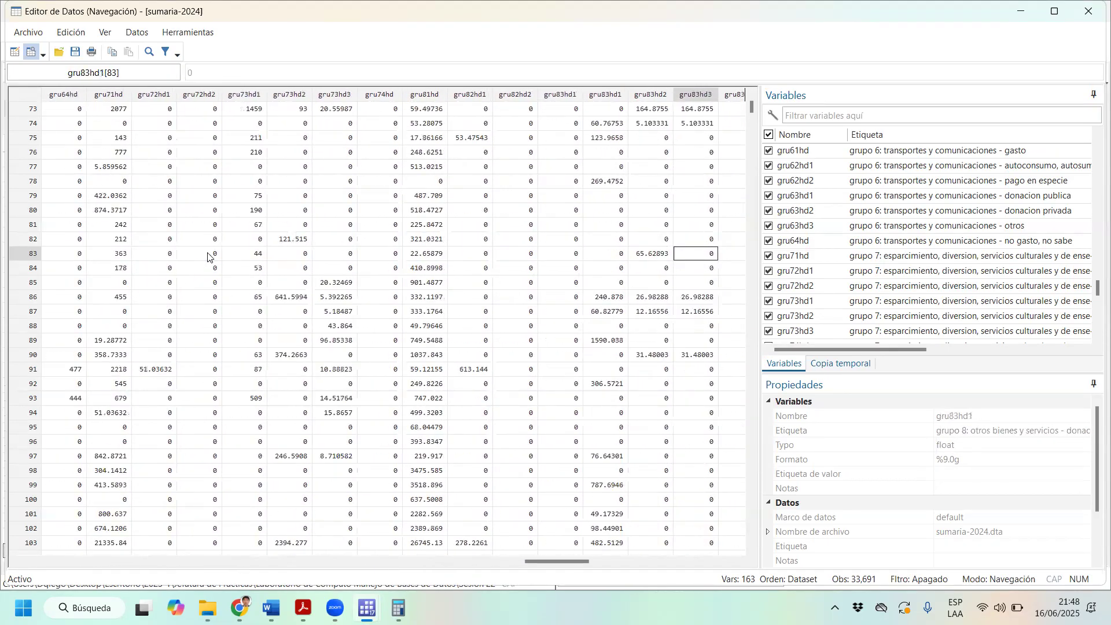
key("Right")
key("Right")
key("Right")
key("Right")
key("Right")
key("Right")
key("Right")
key("Right")
key("Right")
key("Right")
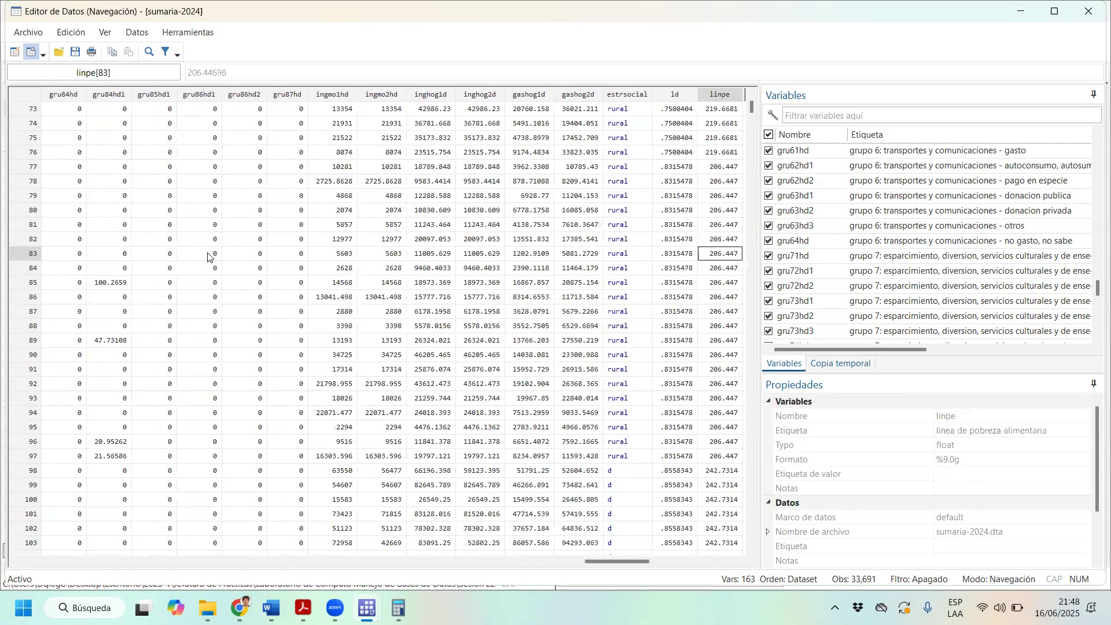
key("Right")
key("Right")
key("Right")
key("Right")
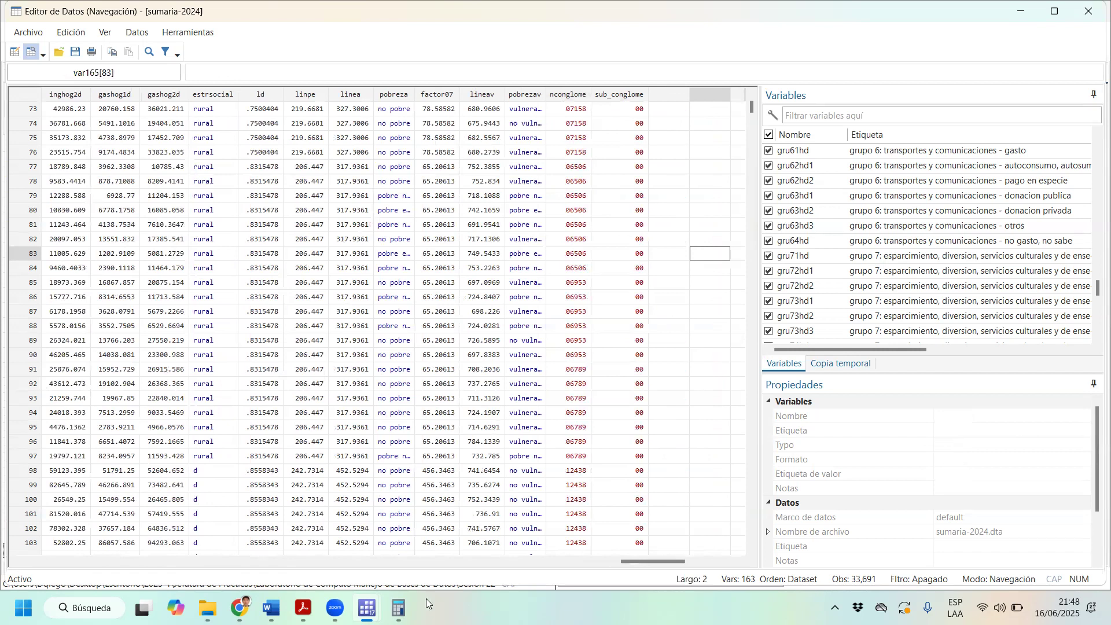
Switch to the calculator and divide the monthly household expenditure by 6 members to get the per capita amount
left_click(399, 608)
left_click(647, 353)
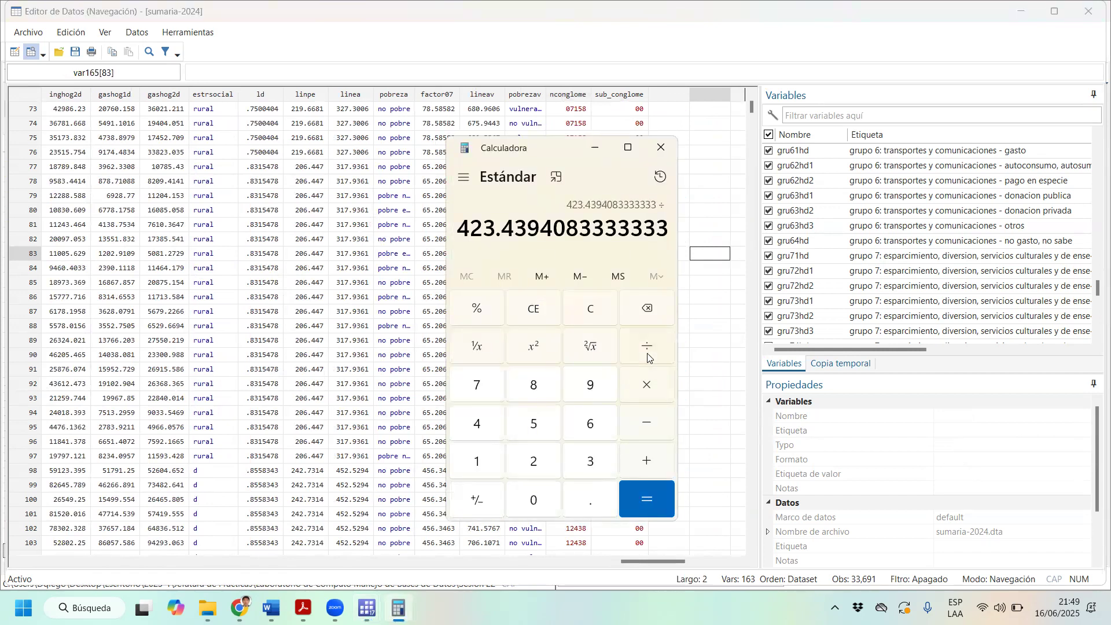
left_click(590, 426)
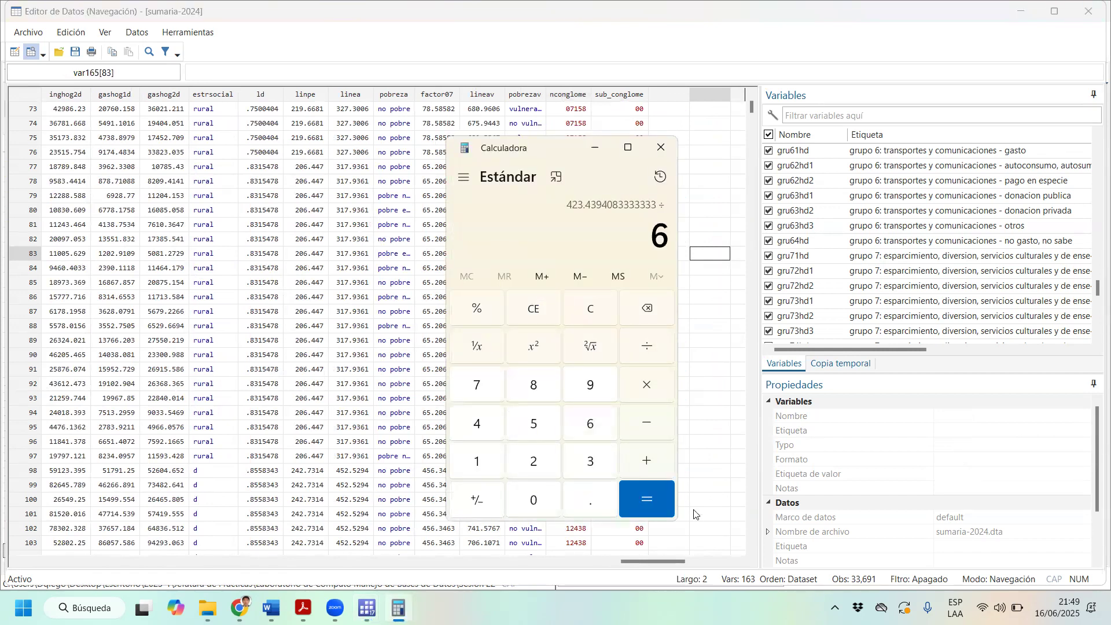
left_click(664, 502)
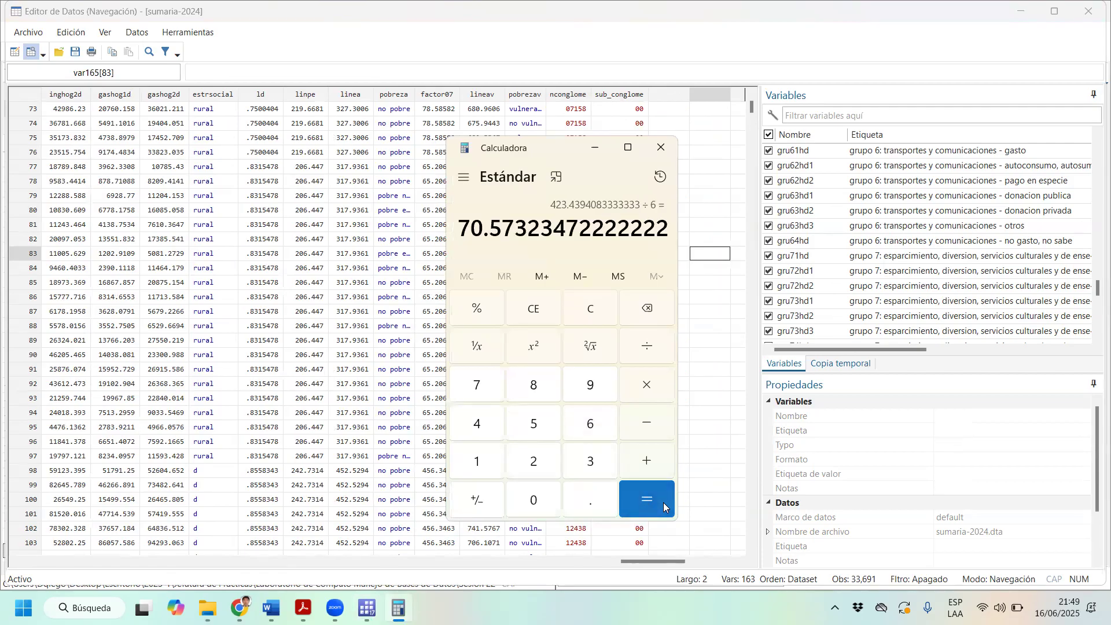
Return to sumaria-2024 and move back along row 83 to the food poverty line in linpe
left_click(889, 12)
key("Left")
key("Left")
key("Left")
key("Left")
key("Left")
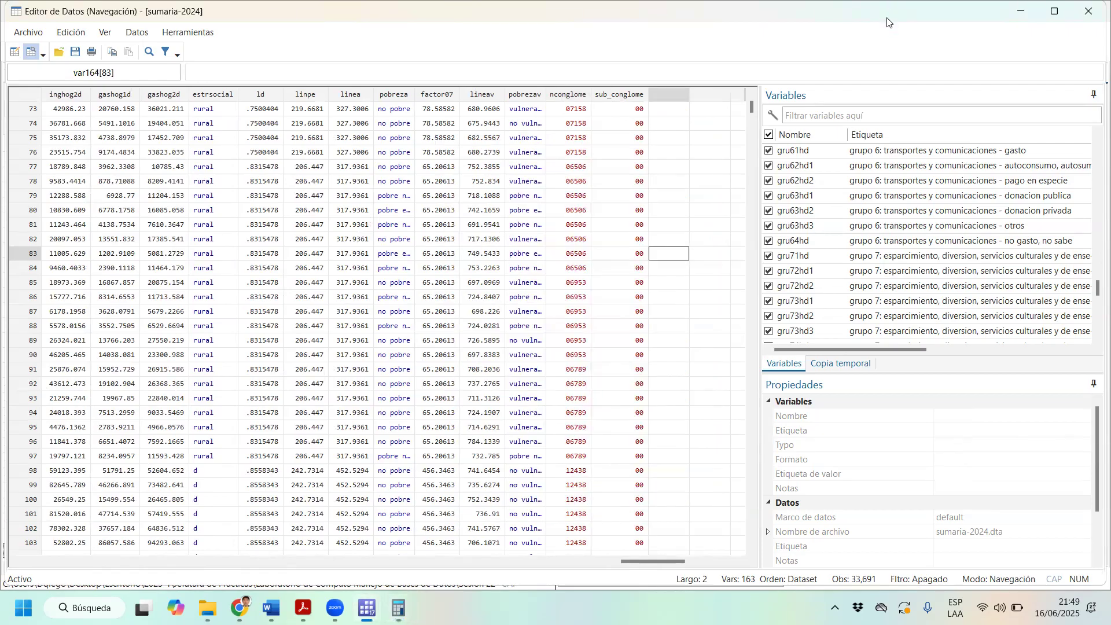
key("Left")
key("Left")
key("Left")
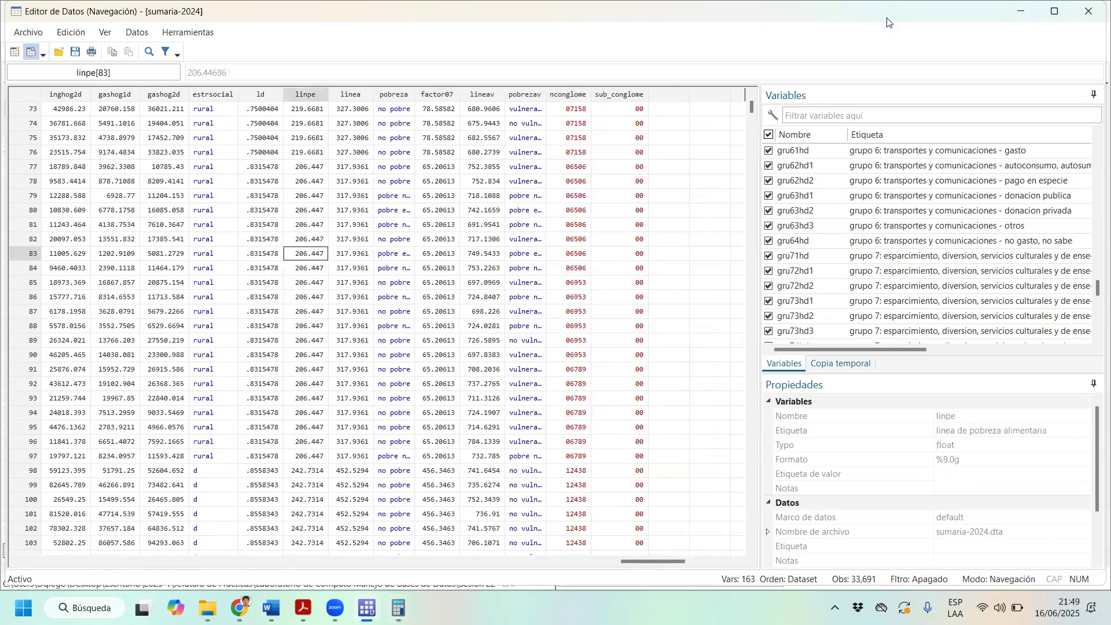
Check row 83's linea, pobreza and linpe values, and compare the food poverty line with the per capita expenditure in the calculator
key("Right")
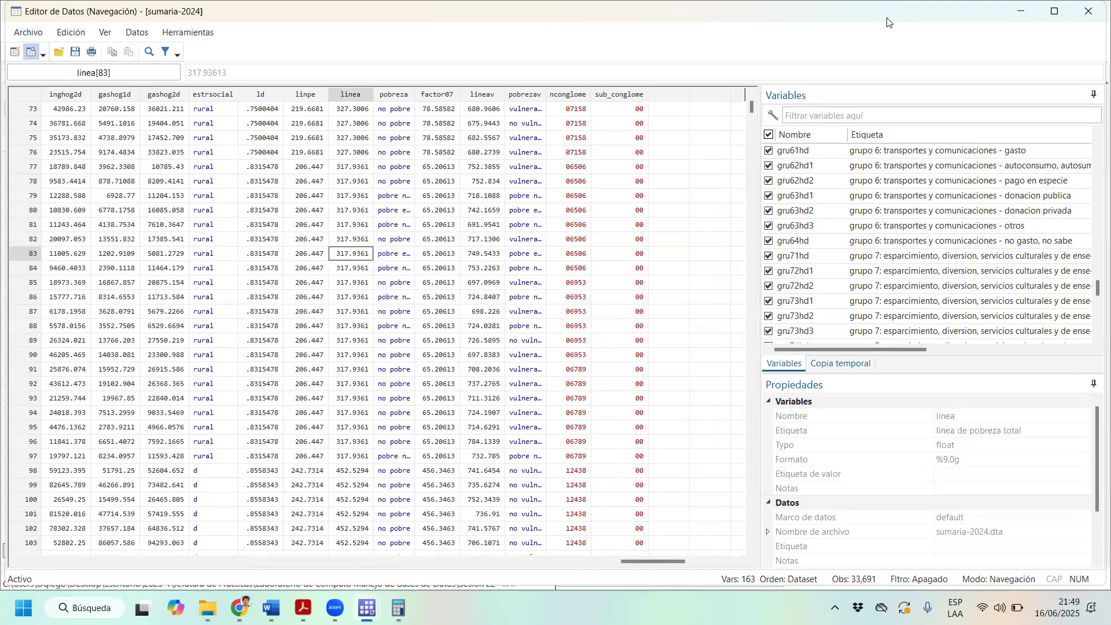
key("Right")
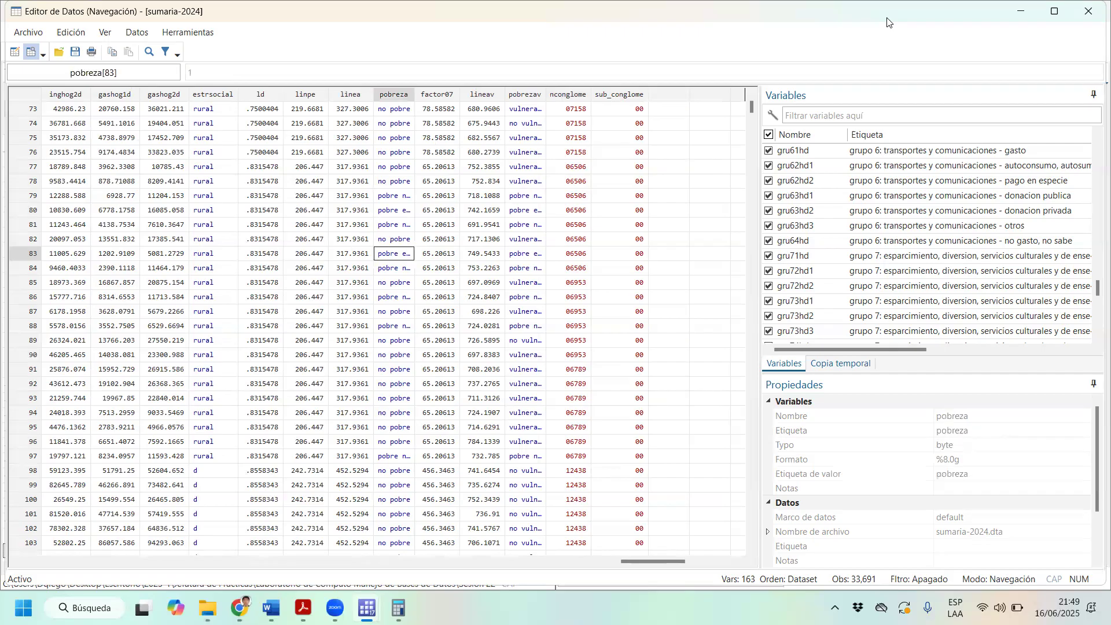
key("Left")
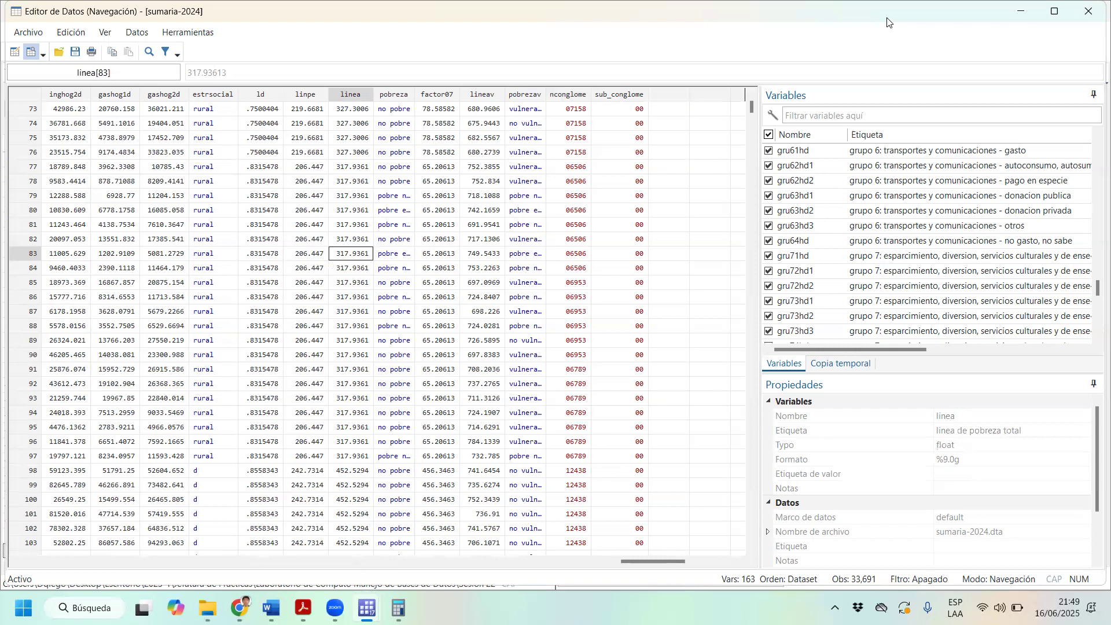
key("Left")
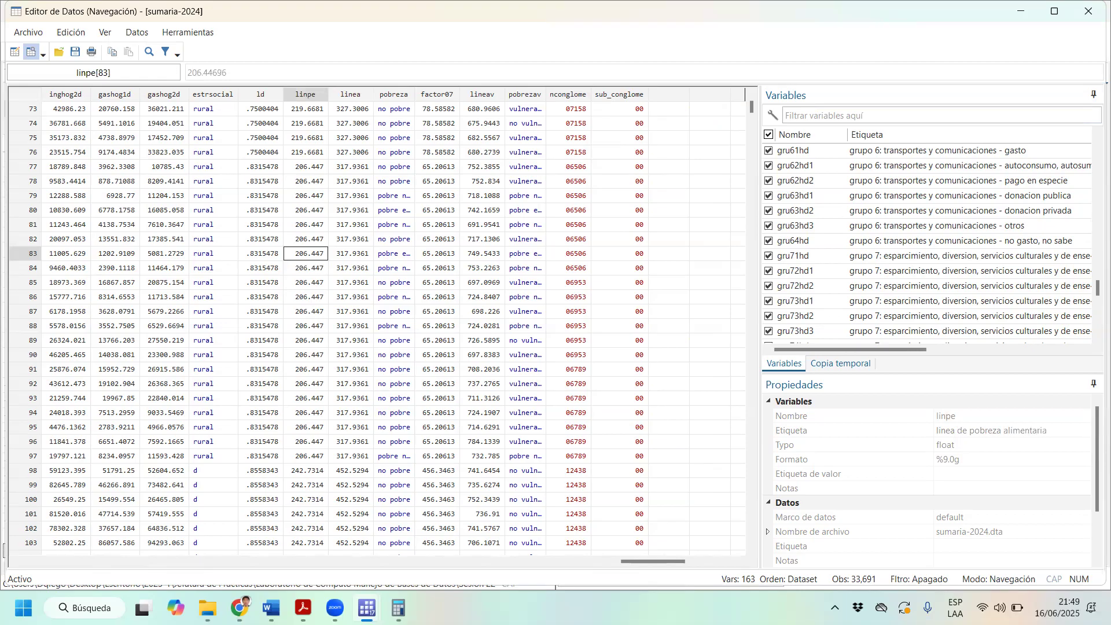
left_click(399, 608)
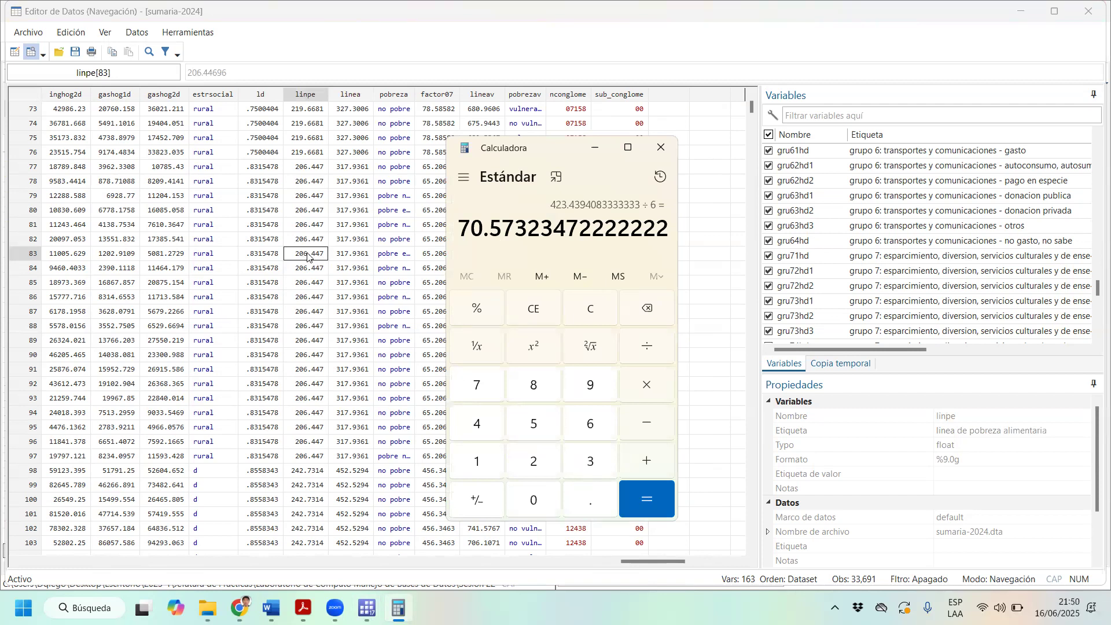
left_click(889, 17)
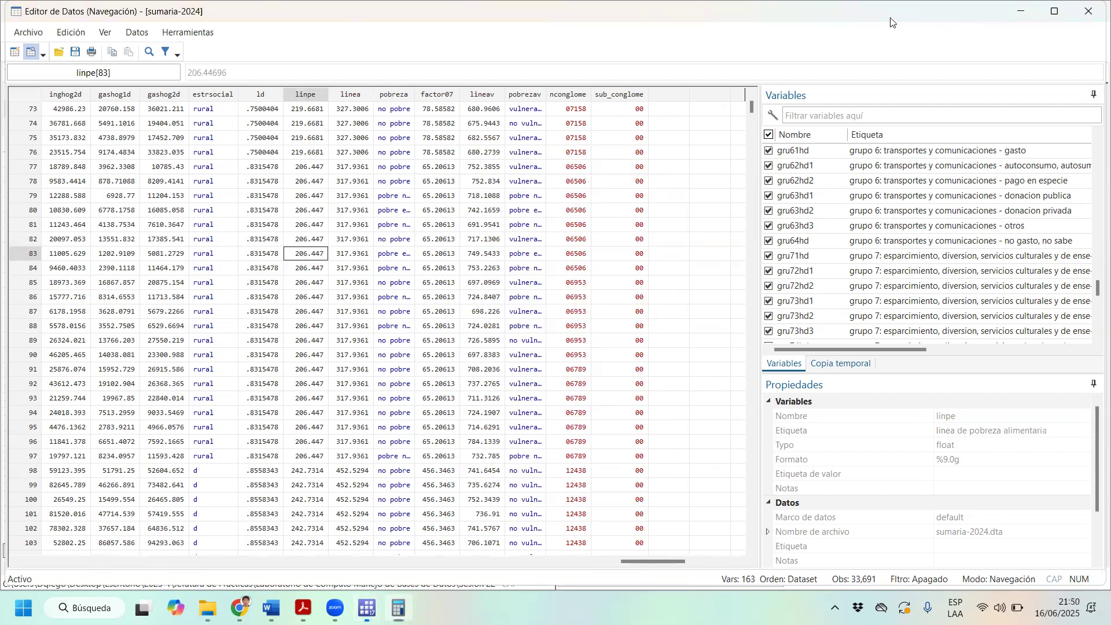
Widen the pobreza column until its full category labels are readable, acknowledging the dataset modification notice
left_click(404, 258)
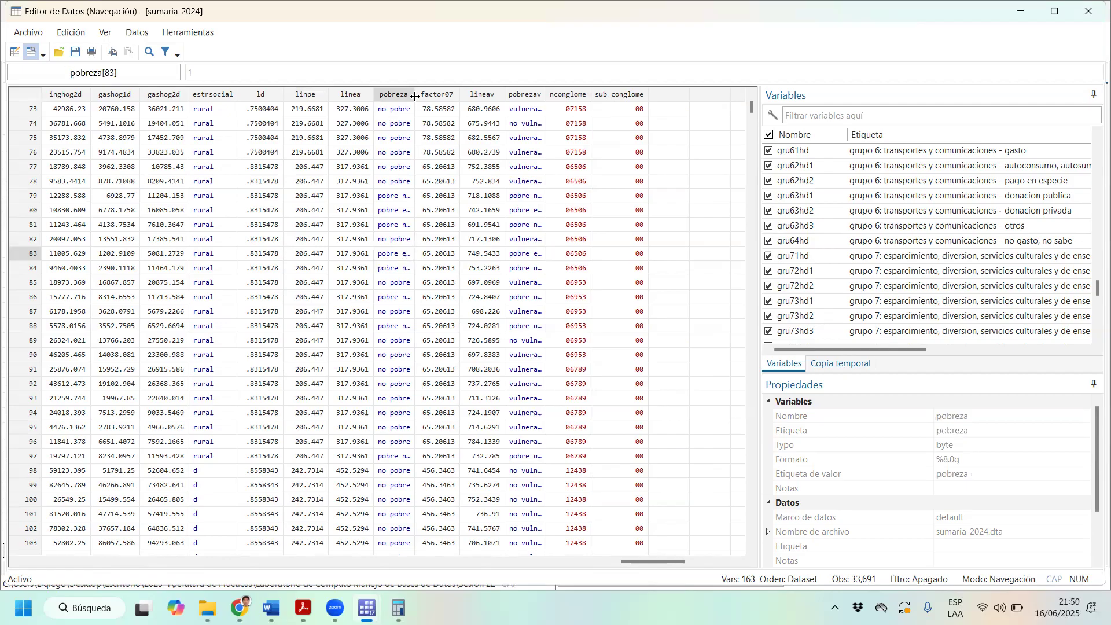
left_click_drag(415, 94, 470, 93)
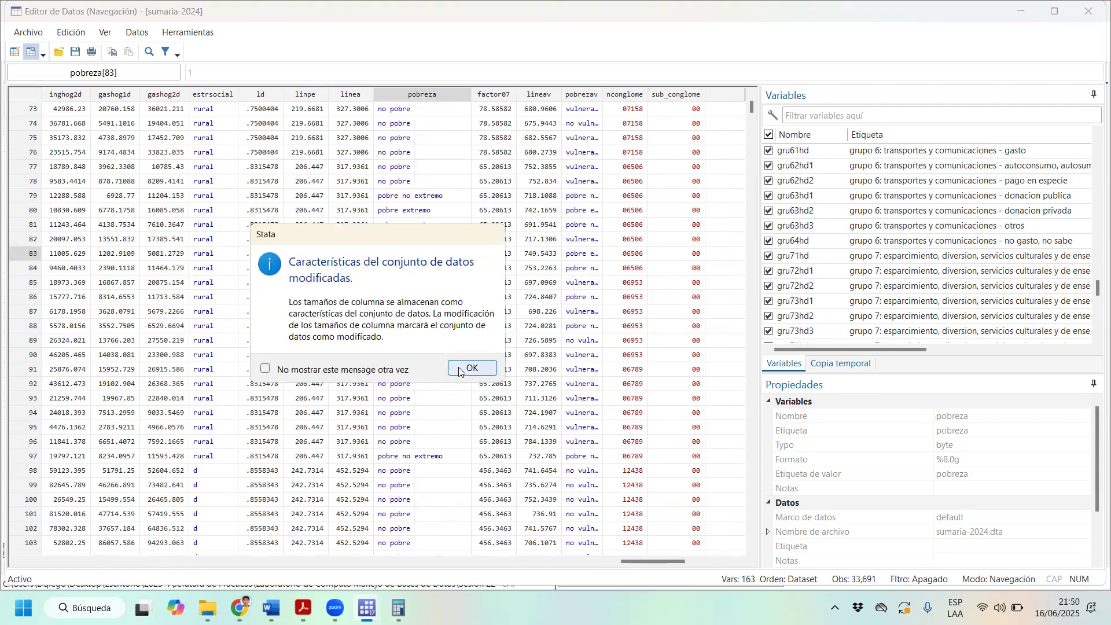
left_click(467, 369)
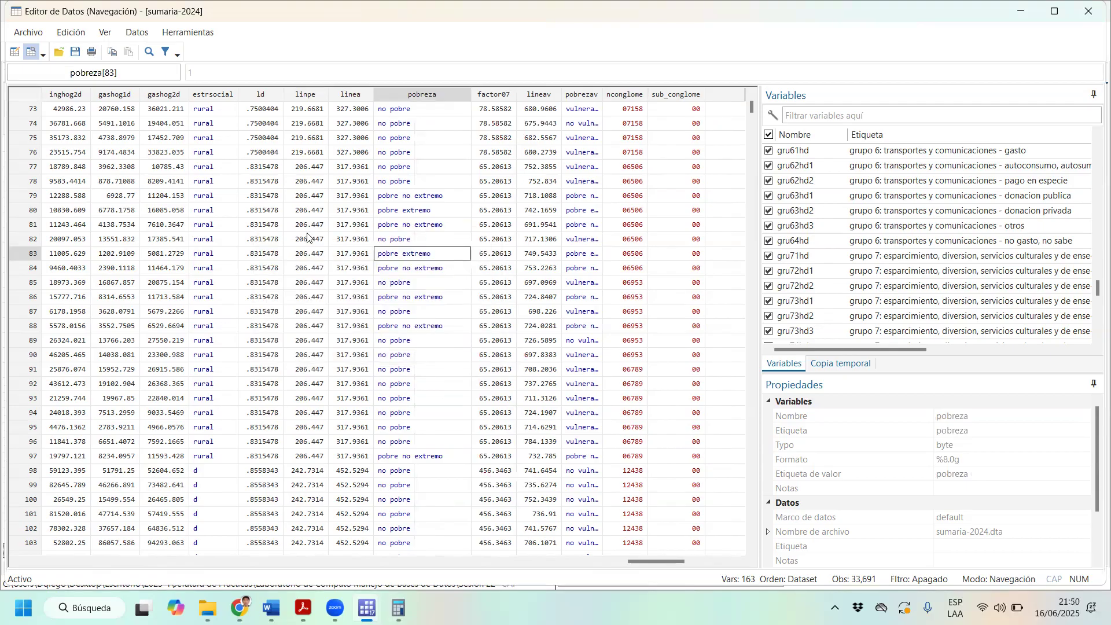
Examine the linpe and linea columns to compare the food and total poverty lines across households
left_click(316, 96)
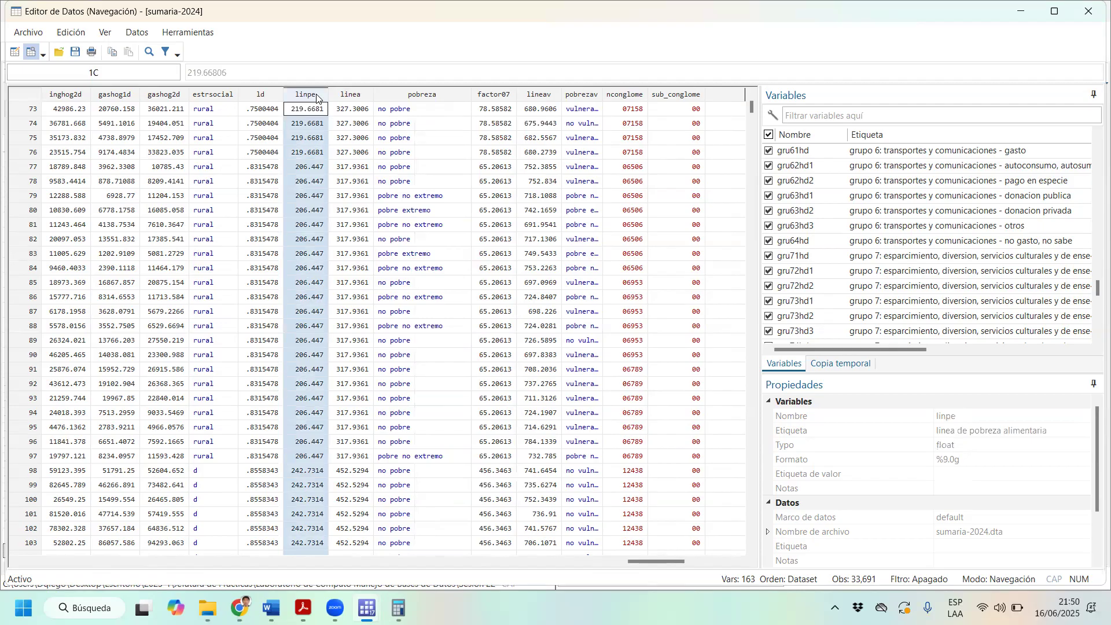
left_click(338, 96)
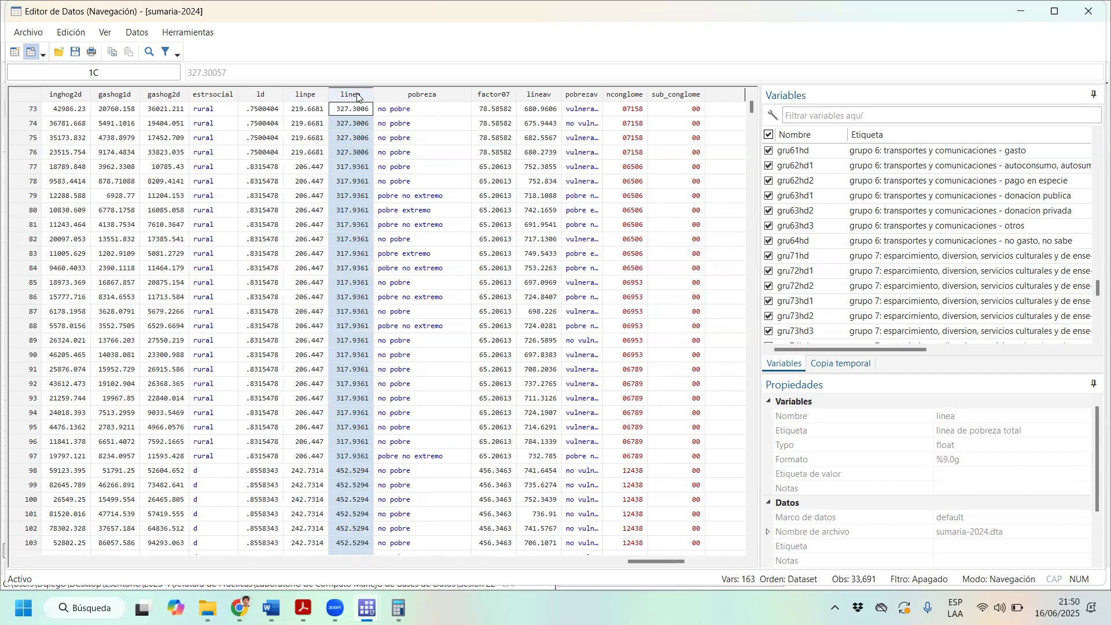
left_click(310, 96)
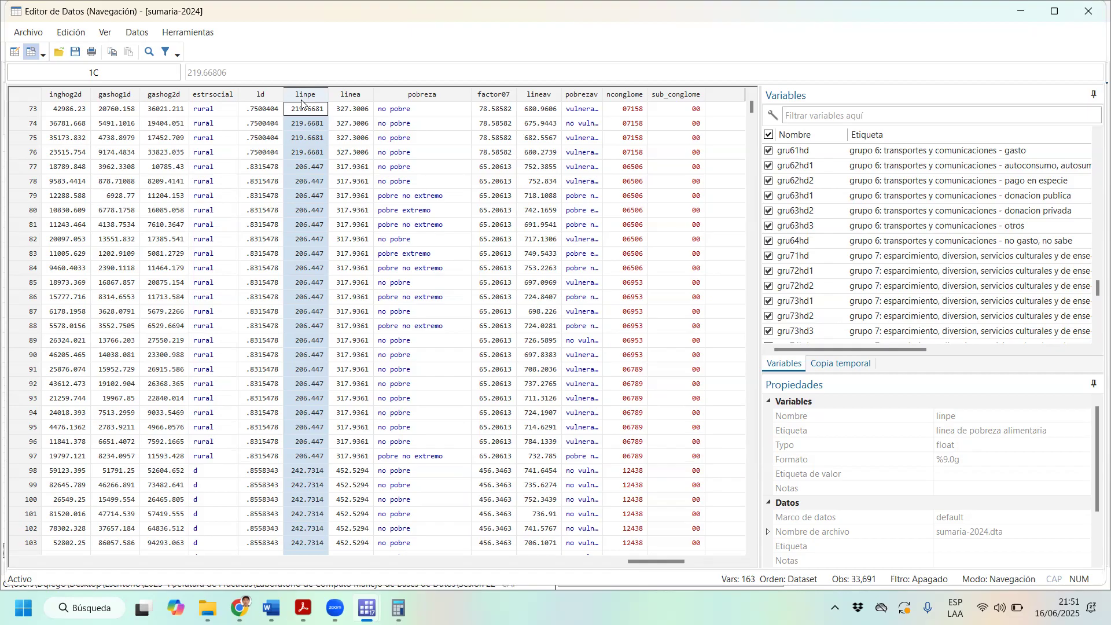
left_click(355, 104)
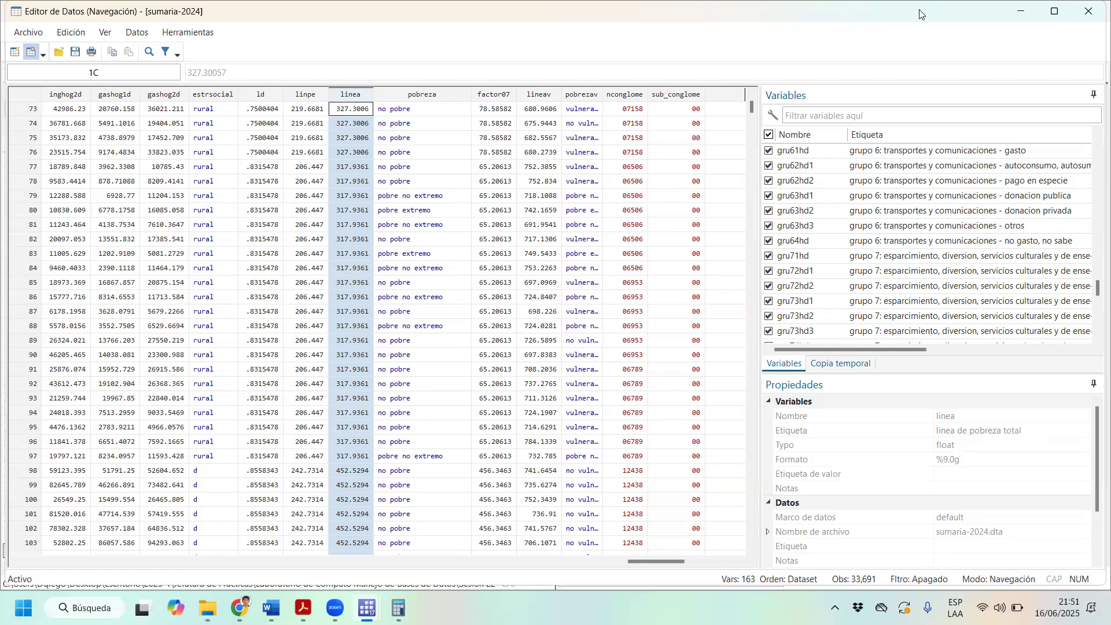
Snap the sumaria-2024 data window to half the screen and enlarge its data grid to show the pobreza column
left_click_drag(919, 9, 906, 22)
key("super+Left")
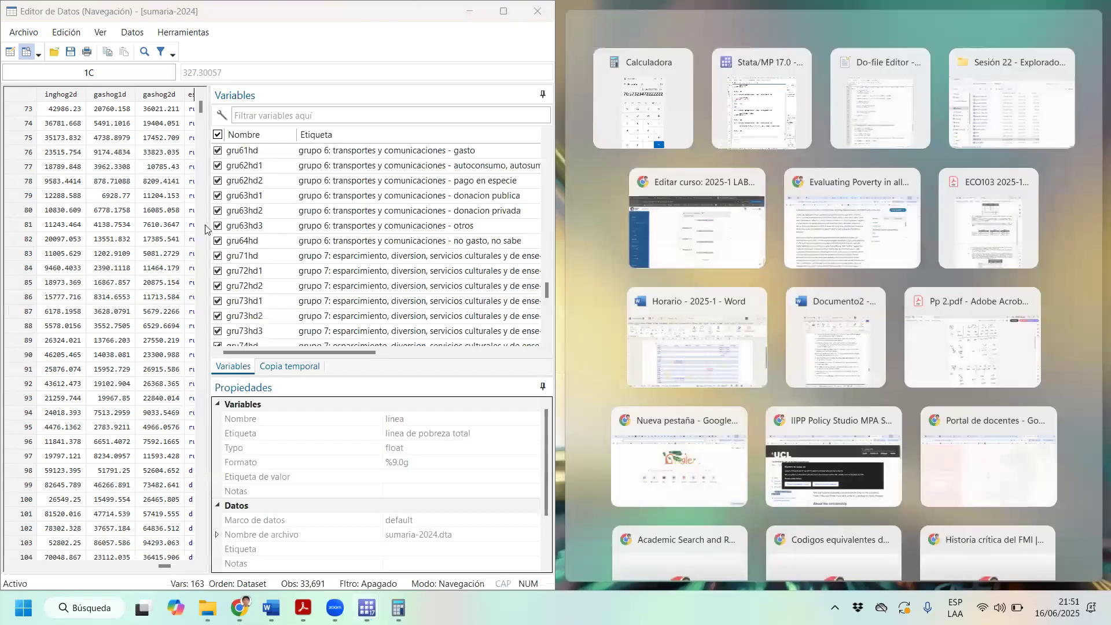
left_click_drag(212, 238, 461, 237)
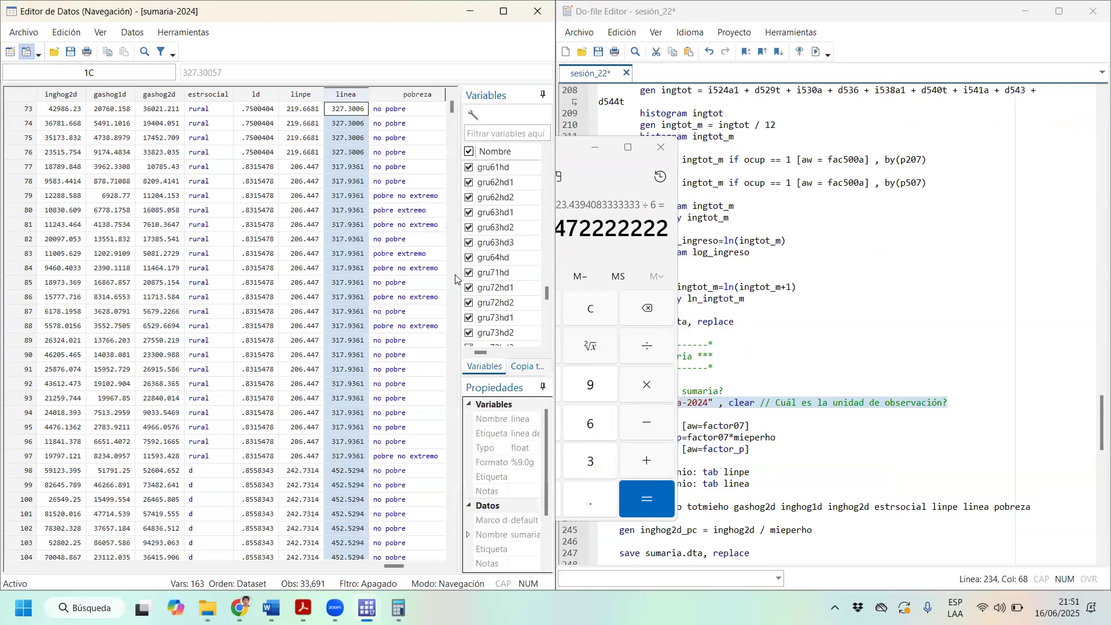
Switch to the Chrome window with the PAIDEIA course page and place it beside the sumaria-2024 data
mouse_move(270, 608)
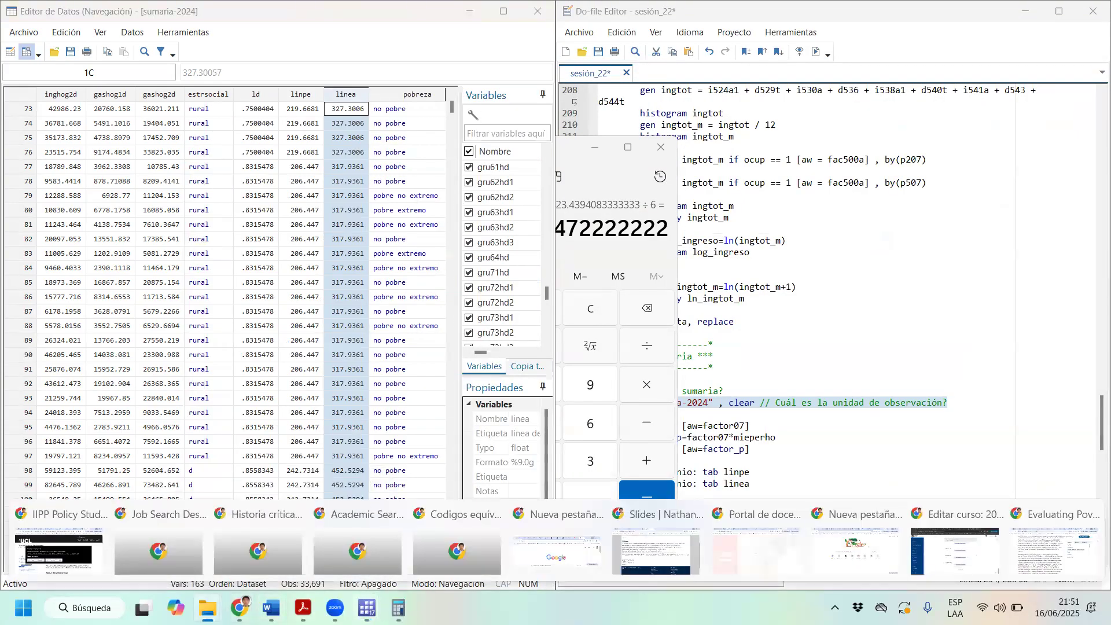
left_click(974, 574)
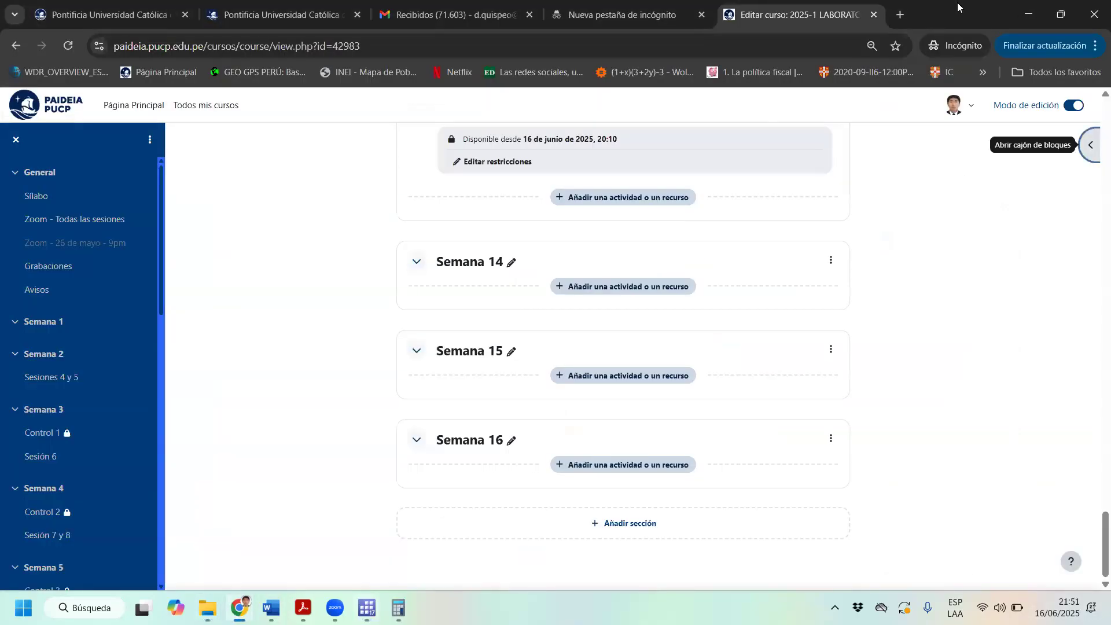
left_click_drag(961, 16, 1110, 219)
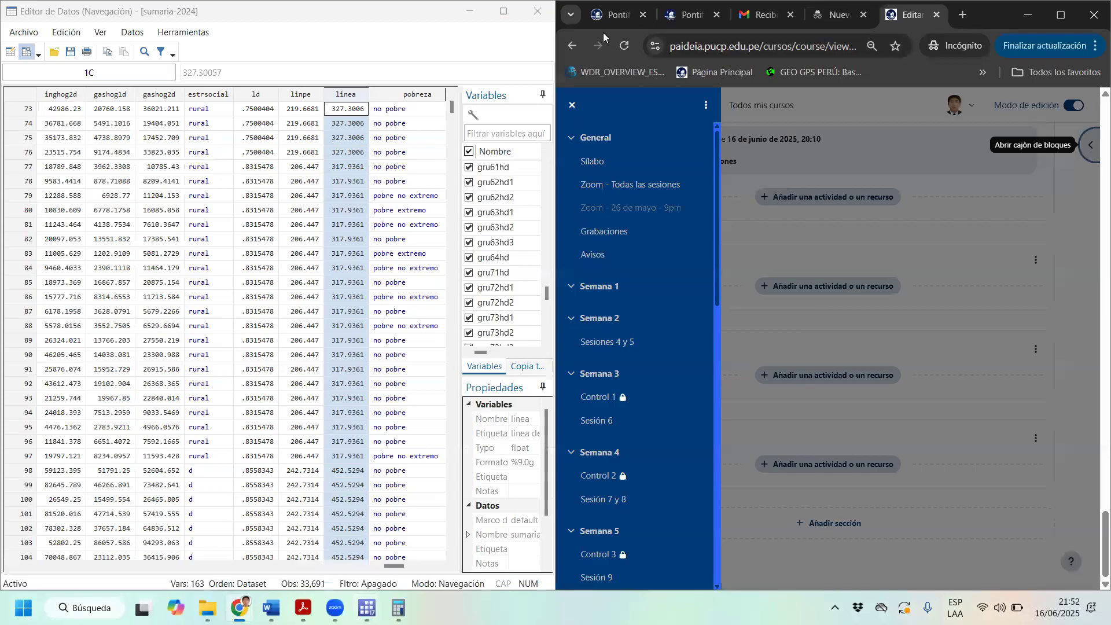
Search Google for "linea de pobreza 2024", declining the use of precise location
key("ctrl+l")
type("linea de")
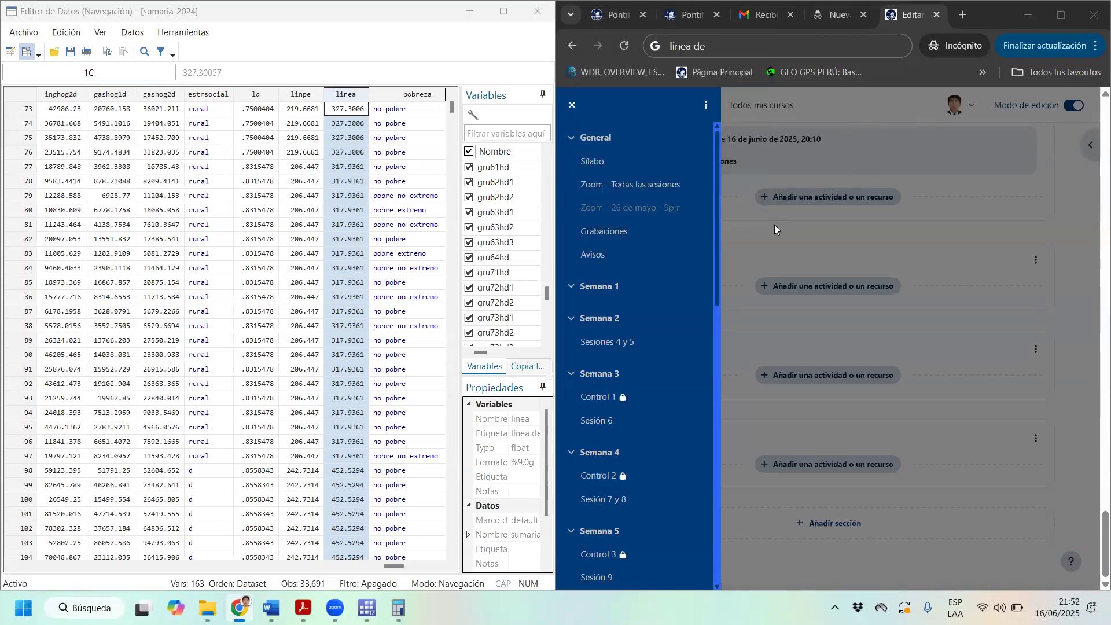
key("Return")
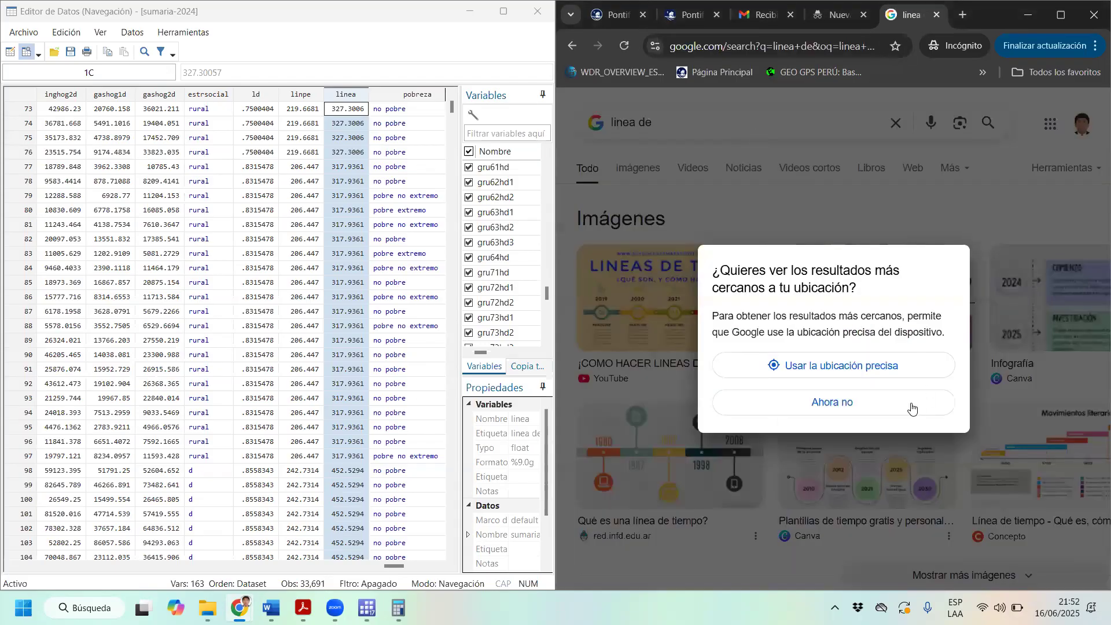
left_click(902, 406)
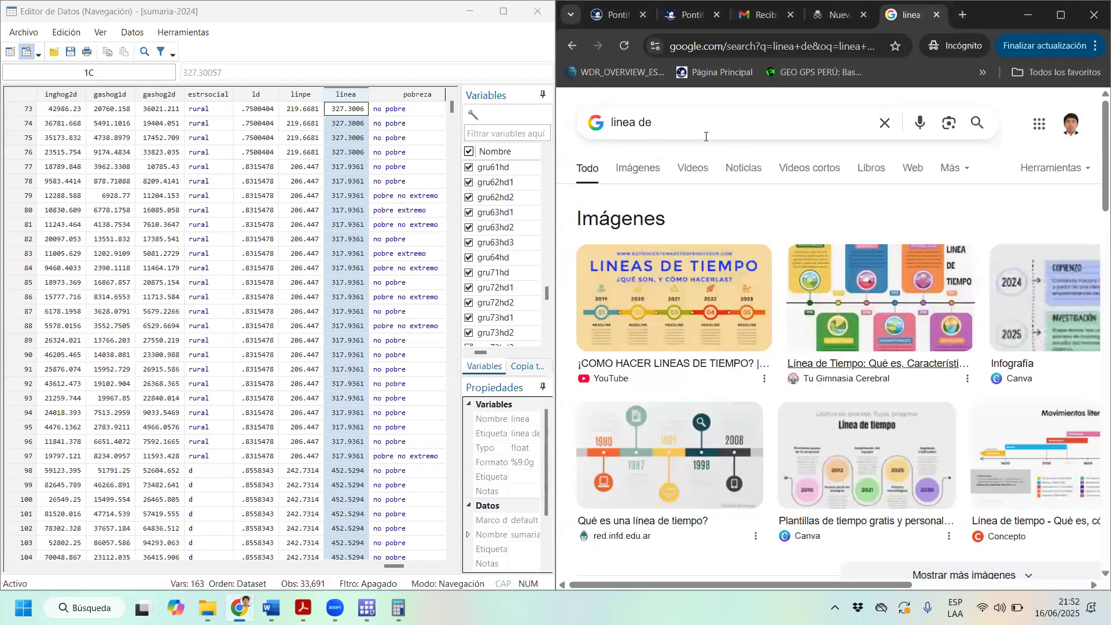
left_click(707, 138)
type("pobre")
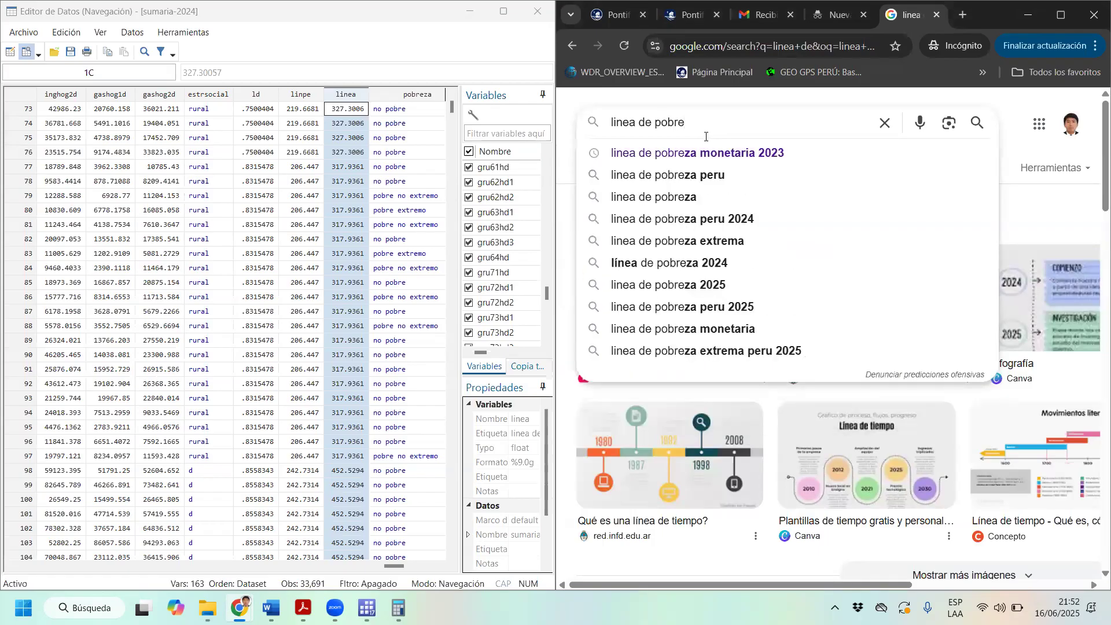
type("za ")
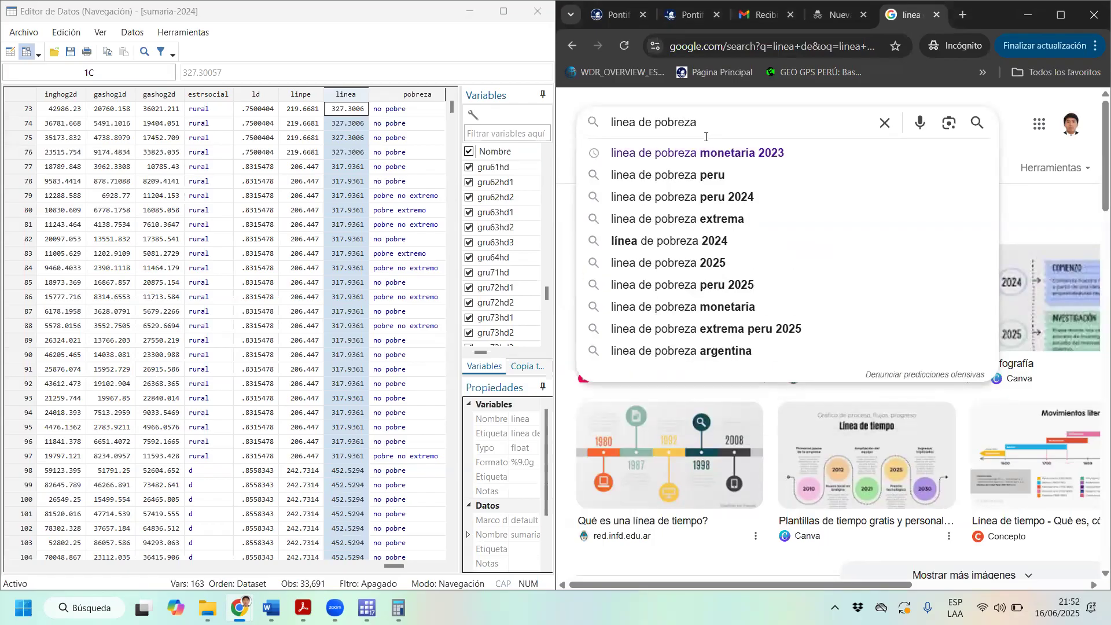
type("2024")
key("Return")
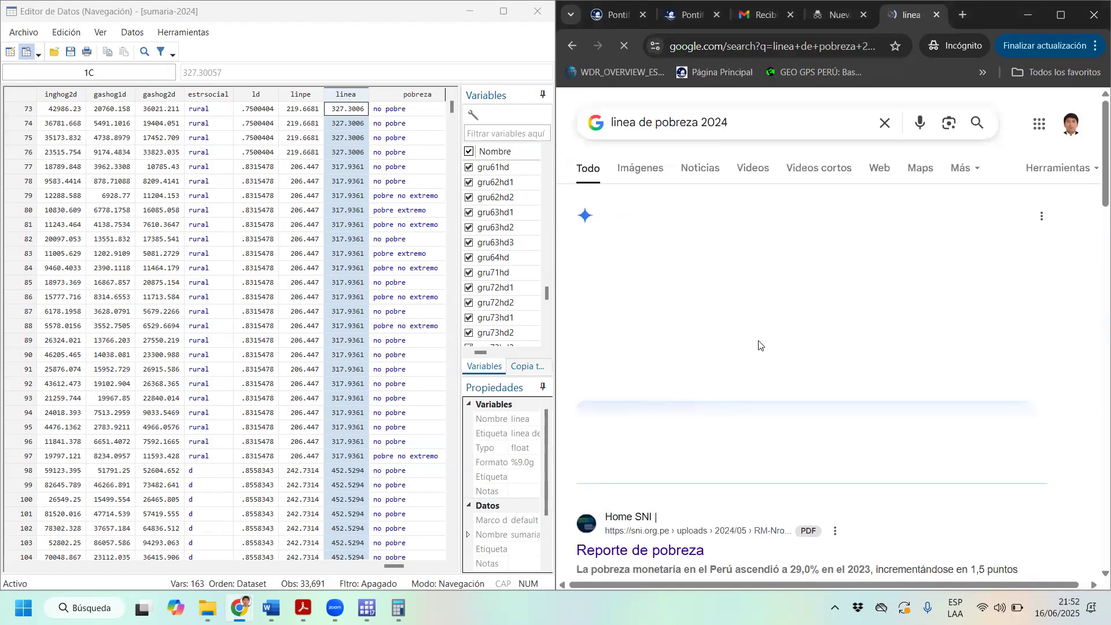
Narrow the search to "linea de pobreza 2024 peru" and read the answer to "¿Cuál es la línea de pobreza en Perú?" among the results
left_click(788, 133)
type("peru")
key("Return")
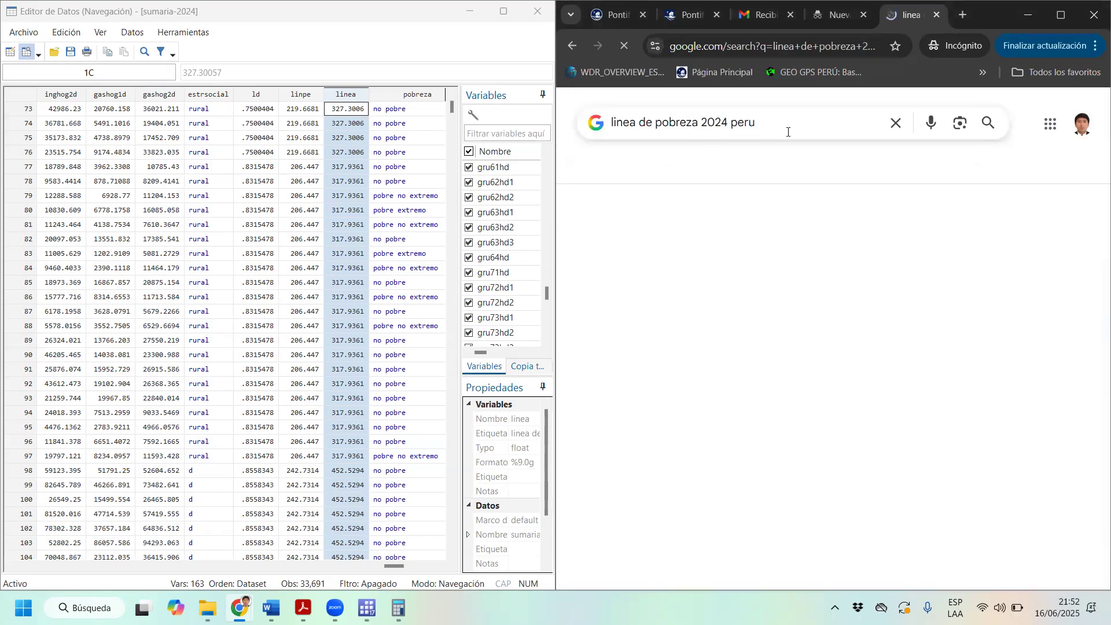
scroll(810, 318, "down", 2)
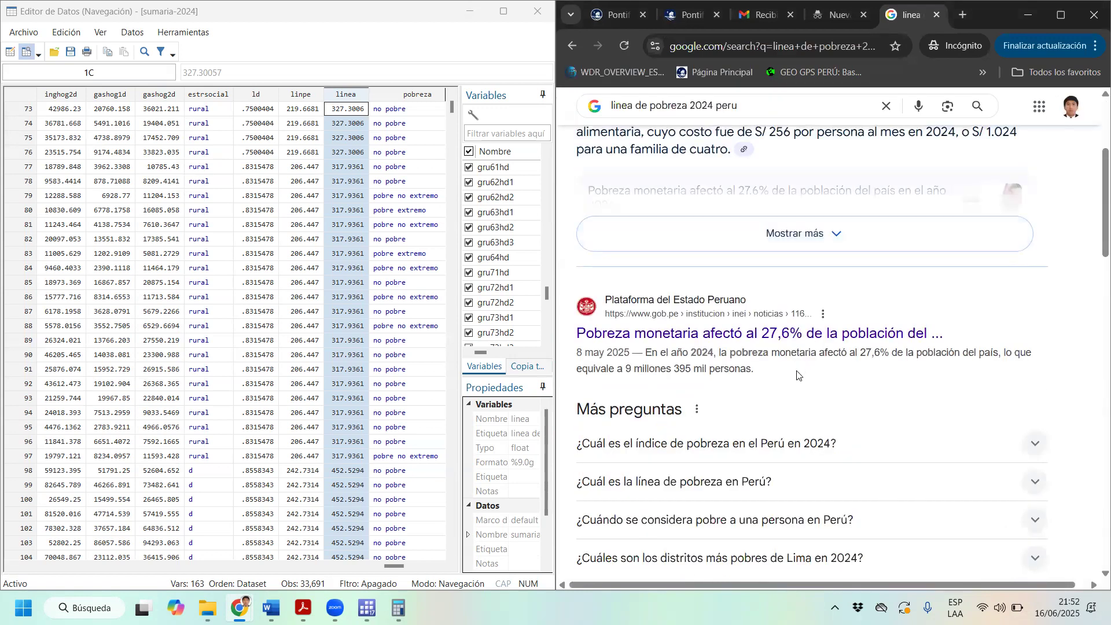
scroll(778, 419, "down", 3)
left_click(760, 334)
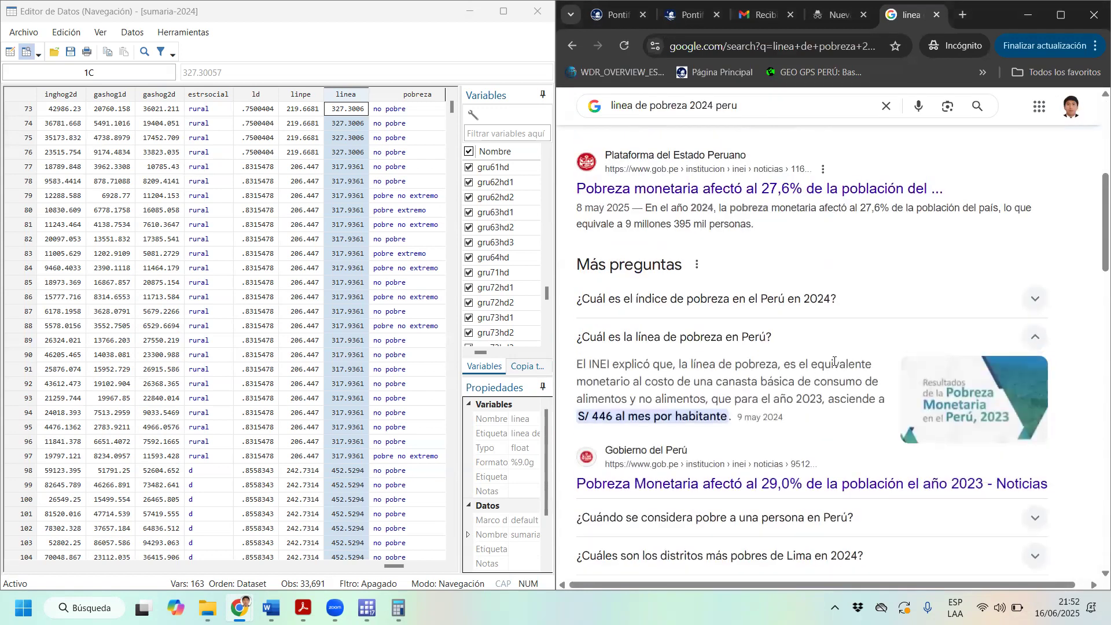
scroll(844, 405, "down", 1)
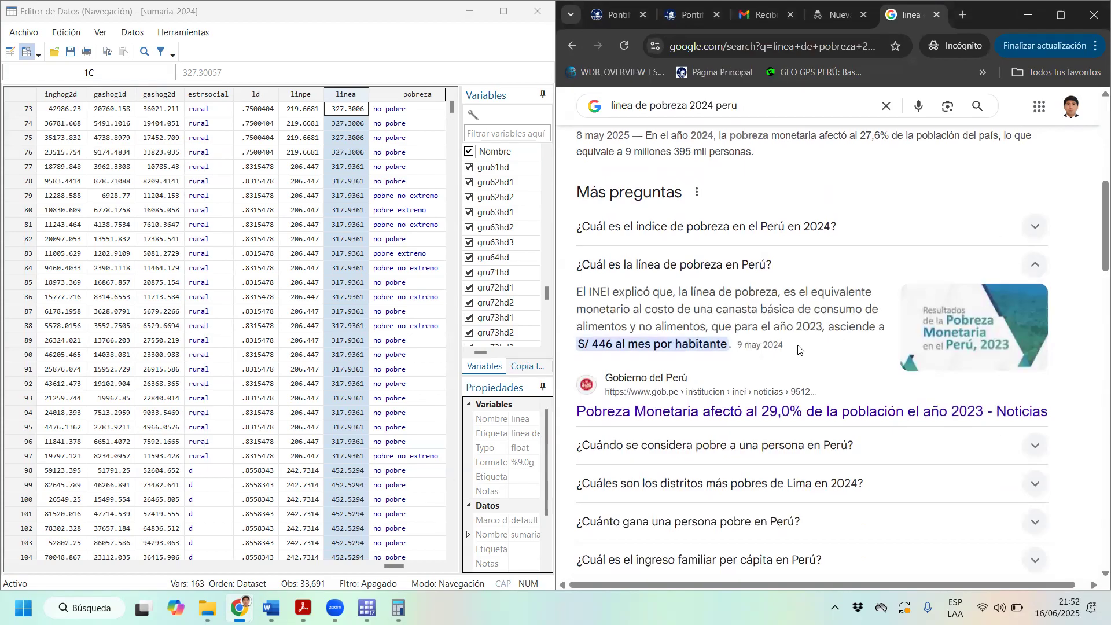
scroll(798, 349, "down", 2)
scroll(802, 350, "down", 3)
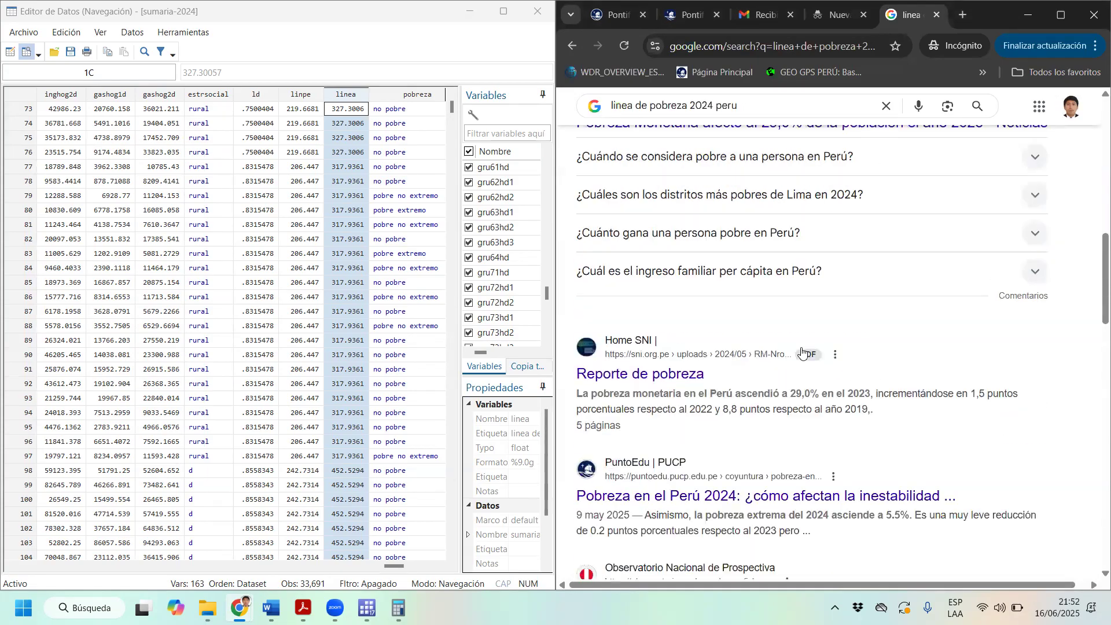
Refine the search to "linea de pobreza monetaria 2024 peru" and highlight the 2024 monthly poverty line amount per inhabitant
scroll(801, 353, "up", 10)
left_click(696, 123)
type("monetaria")
key("Return")
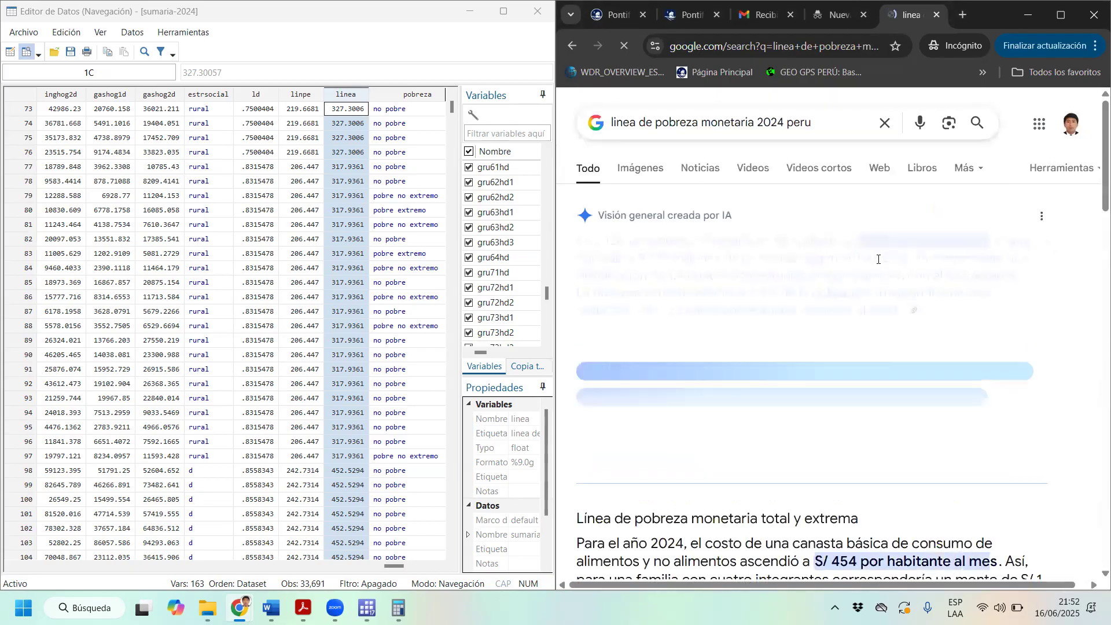
scroll(688, 419, "down", 2)
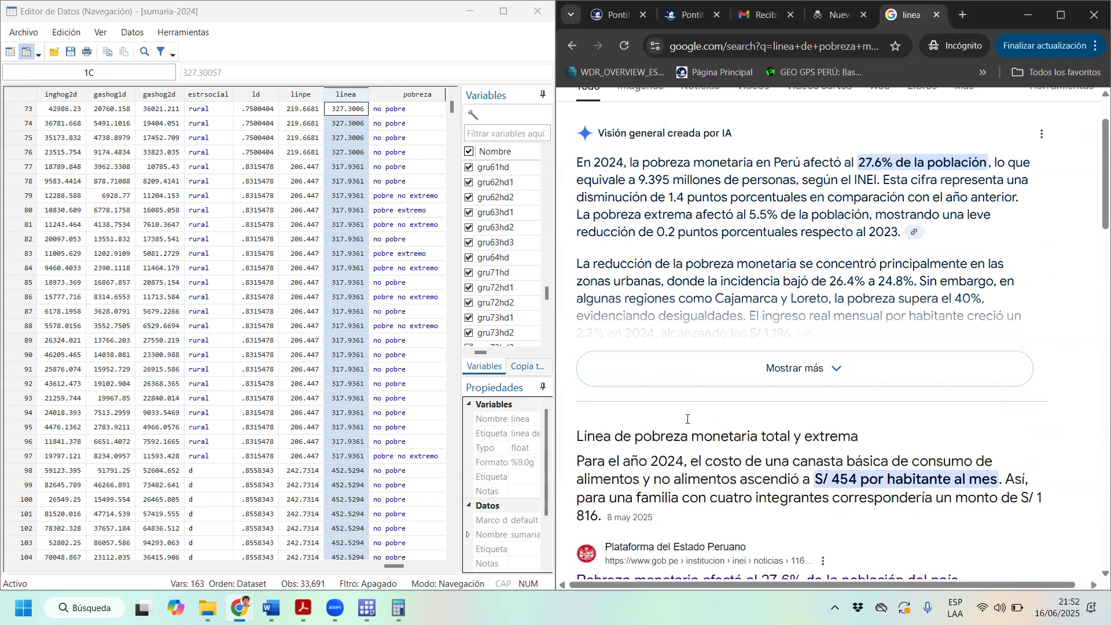
scroll(688, 419, "down", 1)
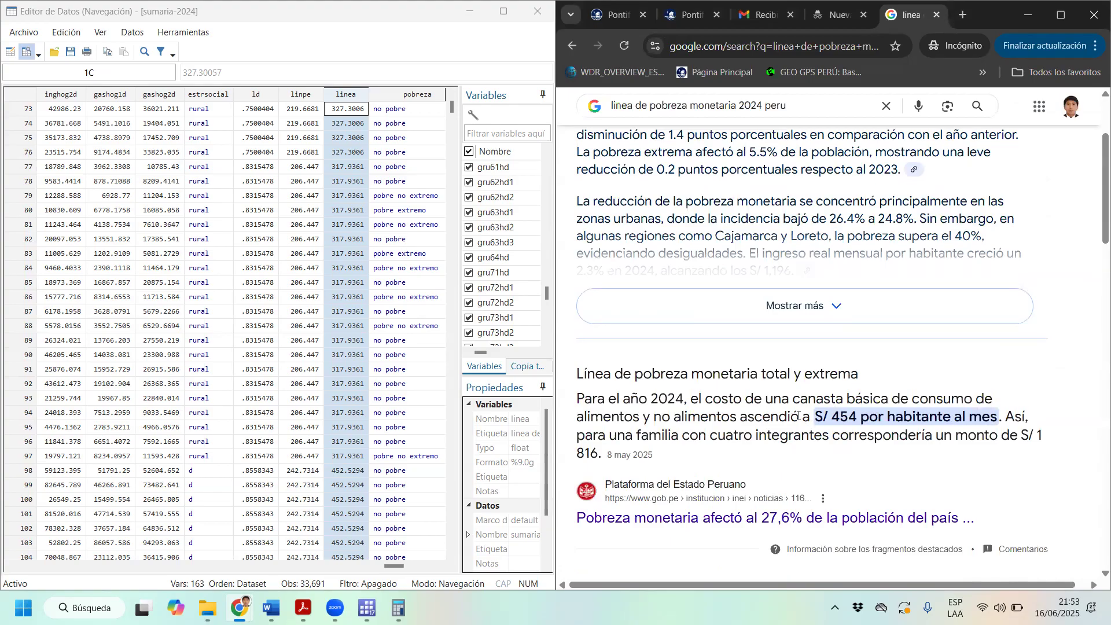
left_click_drag(861, 417, 832, 416)
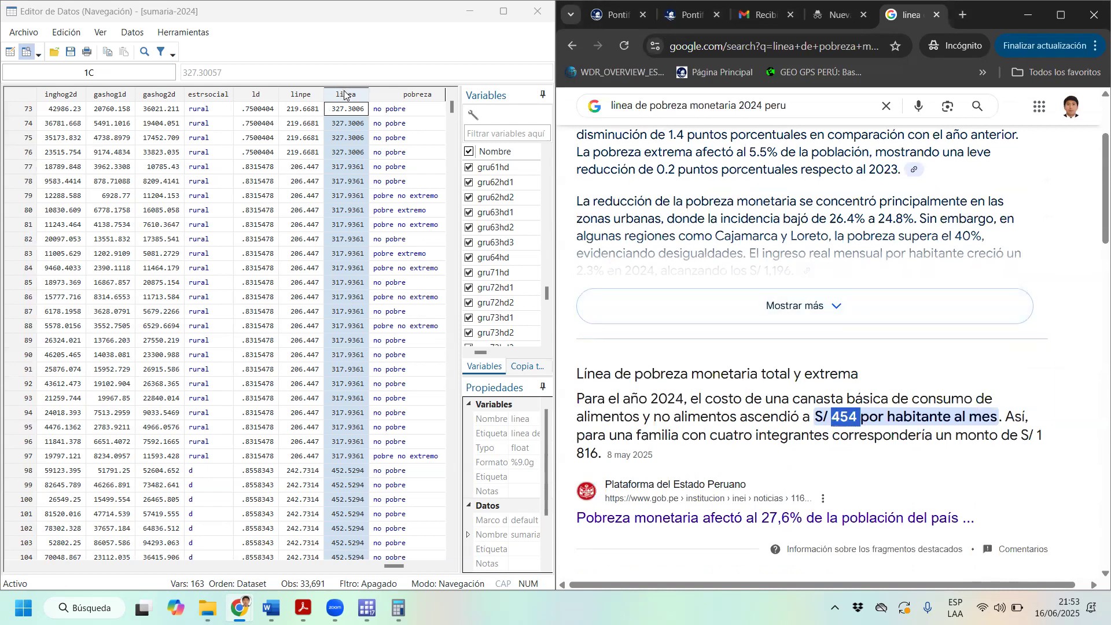
Examine how the linea values vary across households further down the sumaria-2024 data
left_click(352, 113)
scroll(351, 113, "down", 20)
scroll(353, 125, "down", 20)
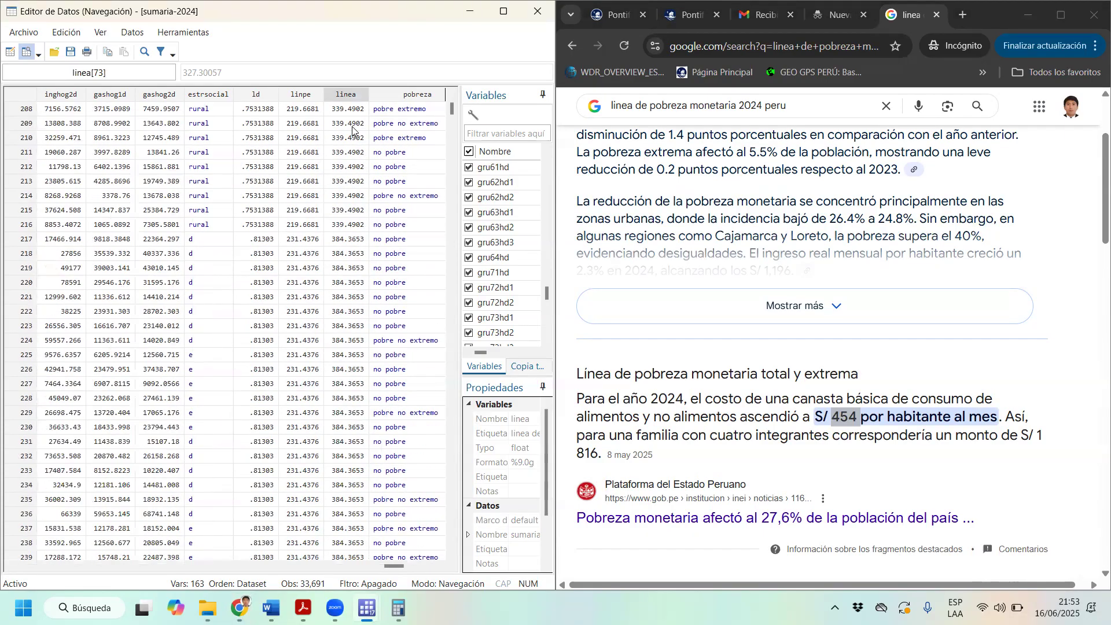
Bring the main Stata window into view and tabulate the linea variable, finding it by filtering the variable list with "line"
left_click_drag(127, 21, 129, 152)
left_click(1093, 146)
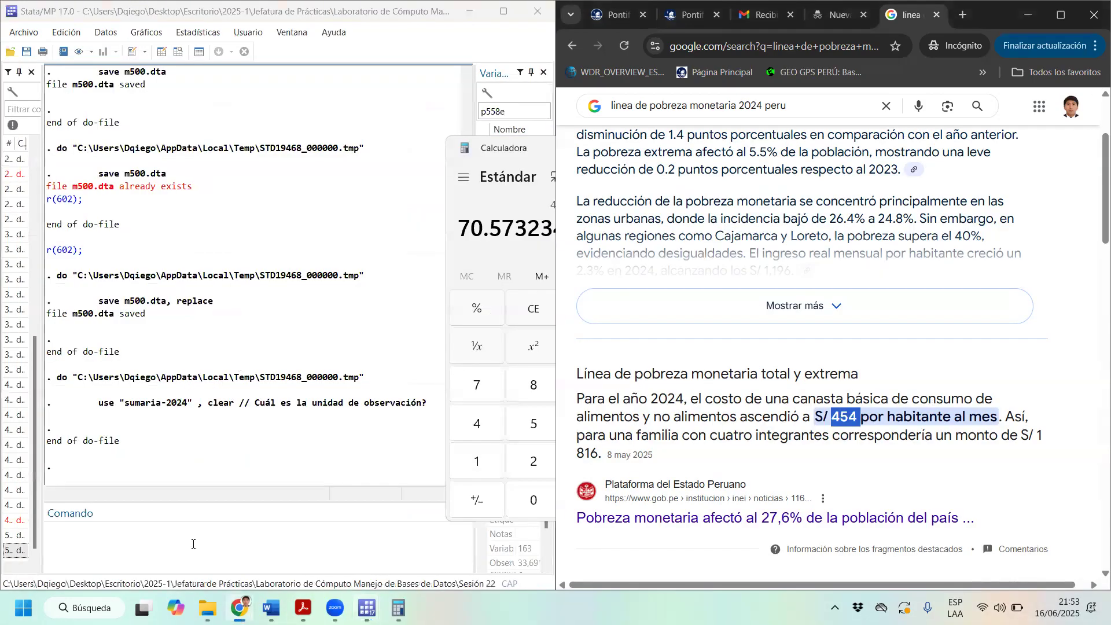
left_click(193, 544)
type("tab")
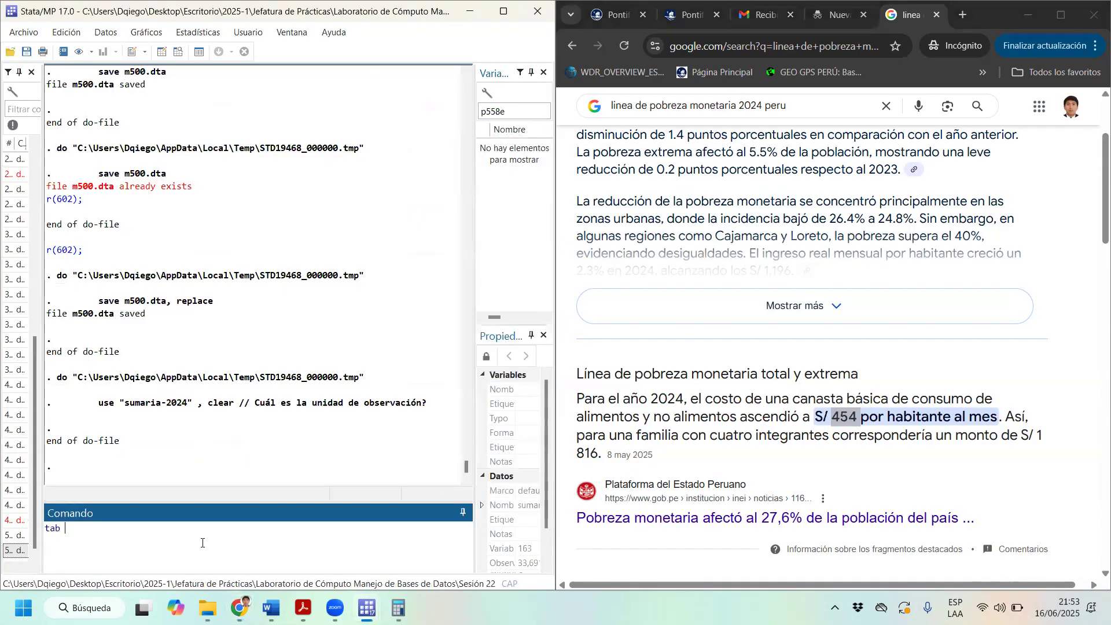
double_click(527, 112)
key("BackSpace")
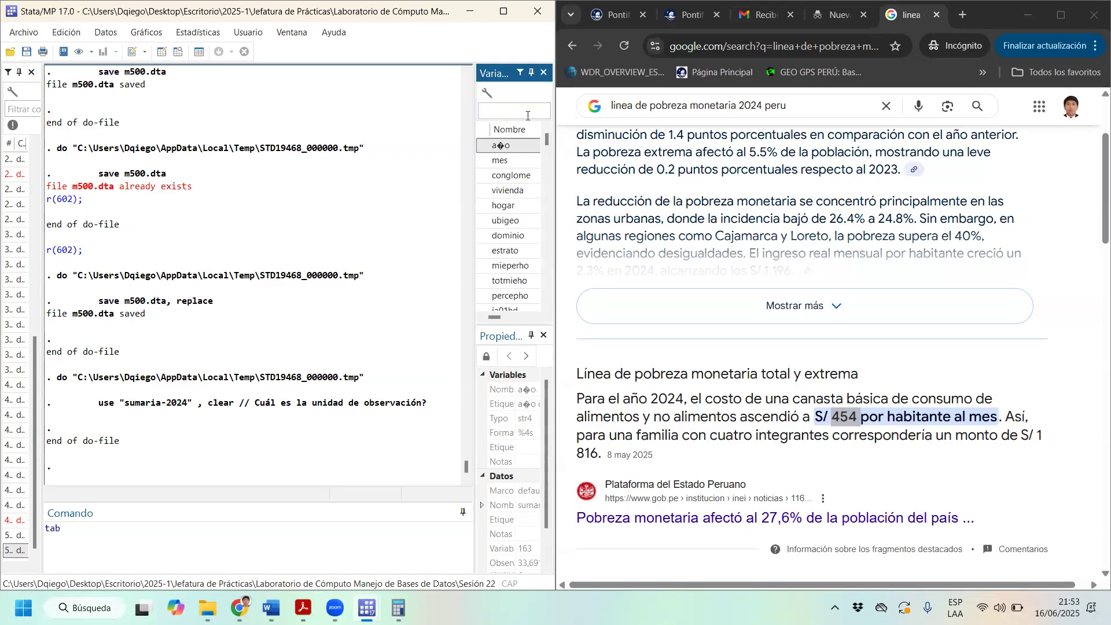
type("line")
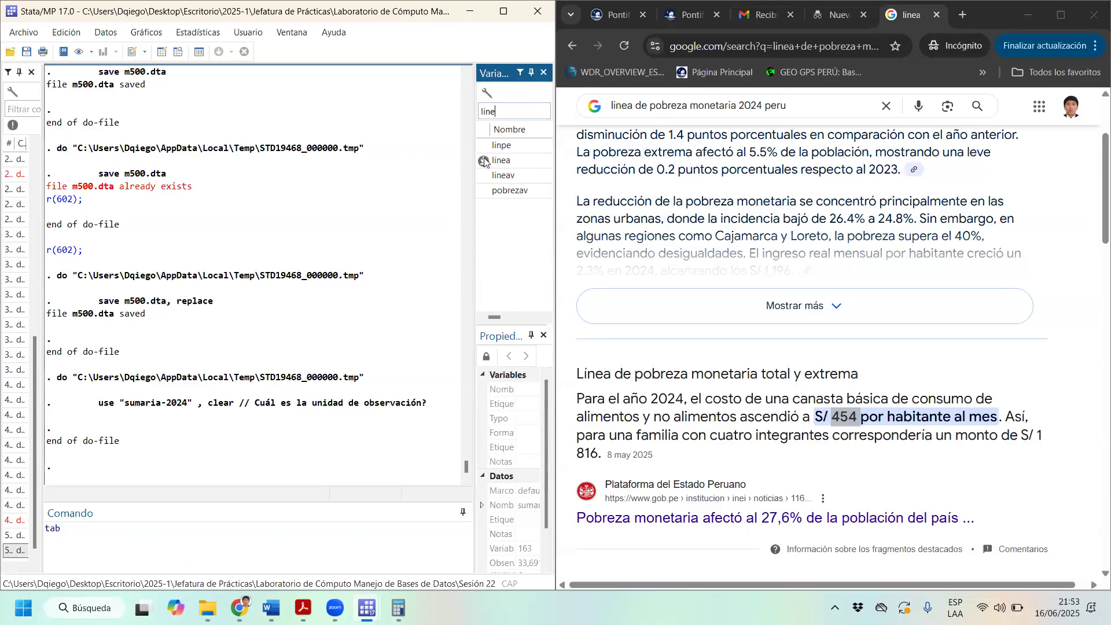
double_click(484, 161)
left_click(147, 540)
key("Return")
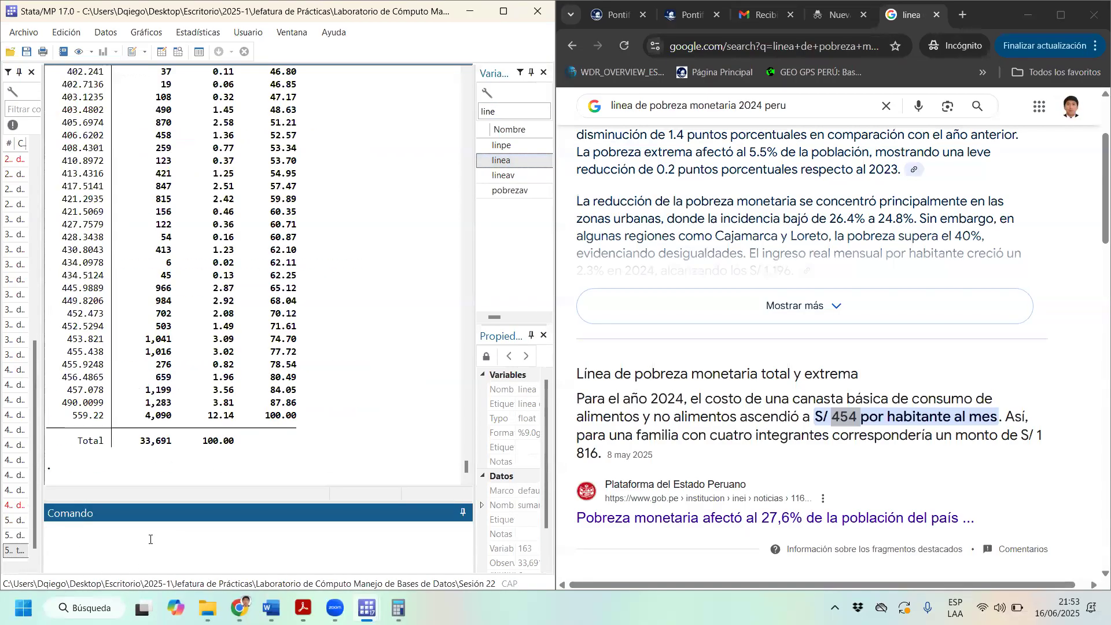
Look through the linea tabulation from its lowest values to the end and highlight the 453.821 row
scroll(169, 329, "up", 15)
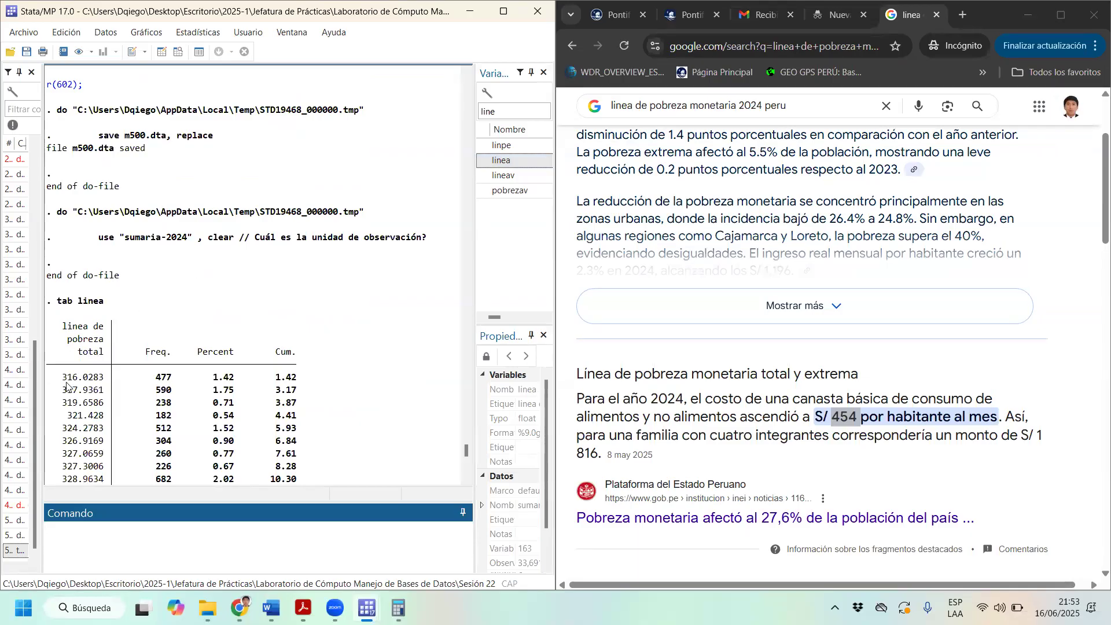
left_click_drag(57, 376, 98, 305)
scroll(217, 428, "down", 7)
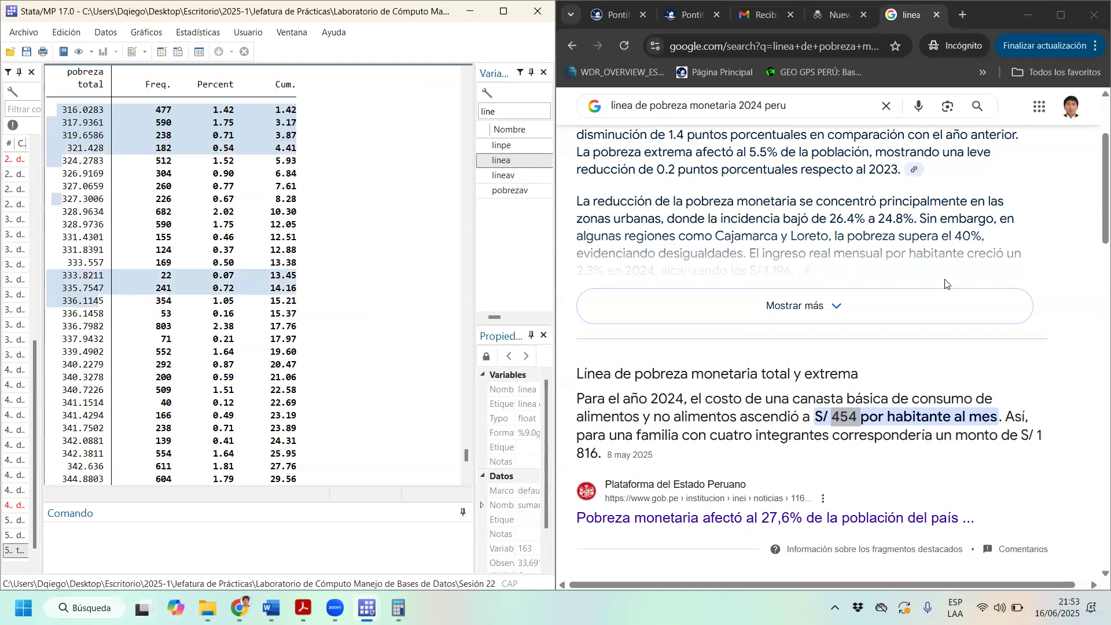
scroll(857, 277, "down", 2)
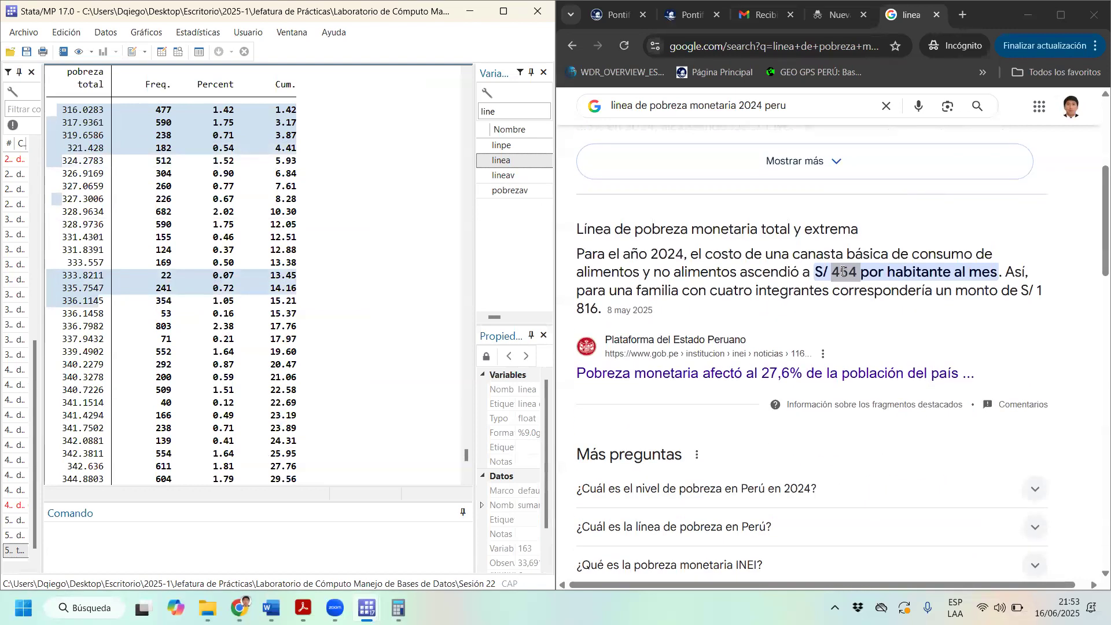
scroll(150, 405, "down", 2)
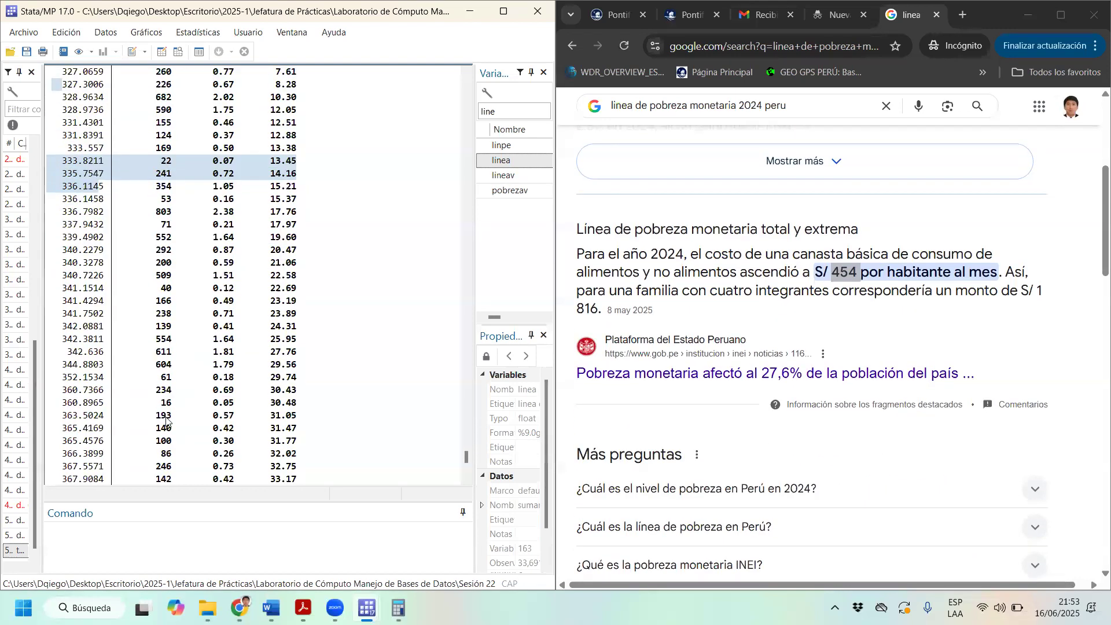
scroll(149, 408, "down", 3)
scroll(149, 408, "down", 12)
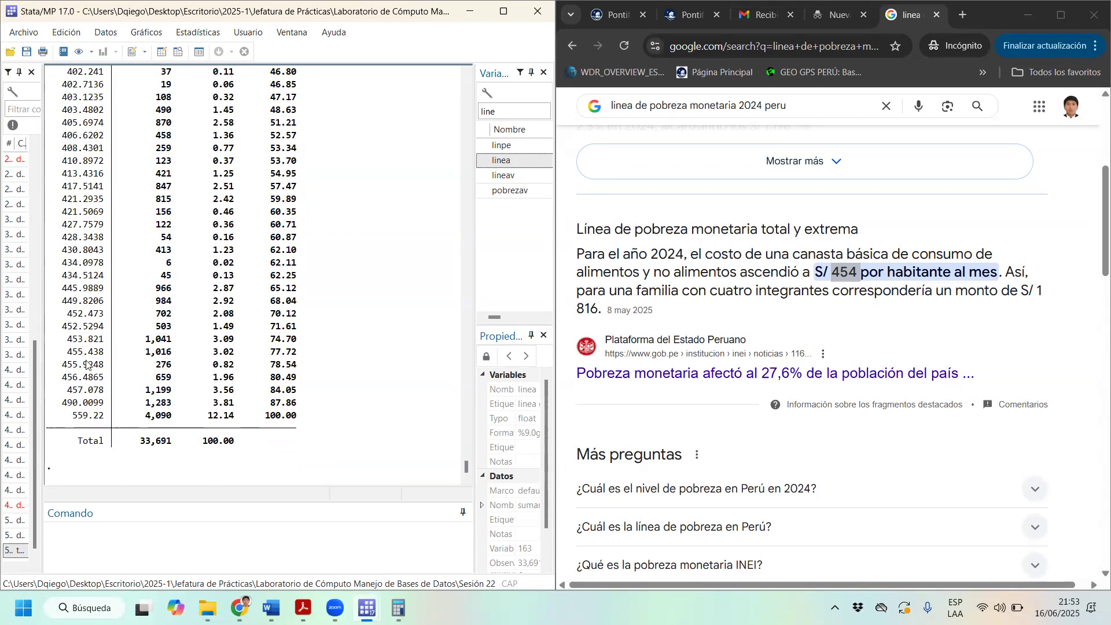
left_click_drag(66, 341, 298, 345)
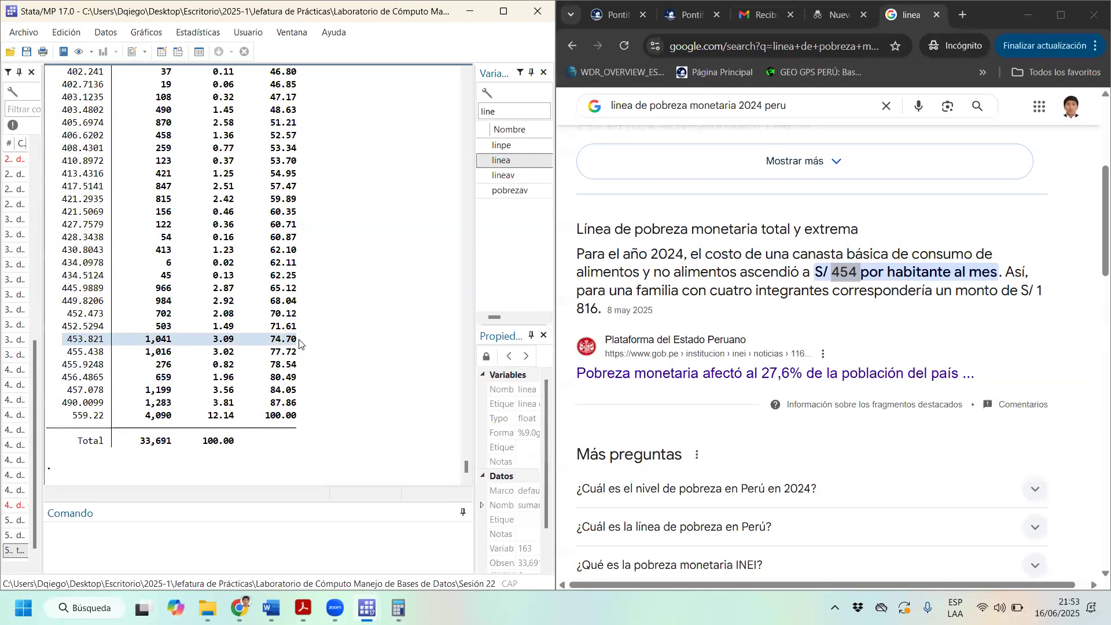
Review the linea tabulation from start to end and highlight the official amount of 454 in the search result
scroll(78, 302, "up", 18)
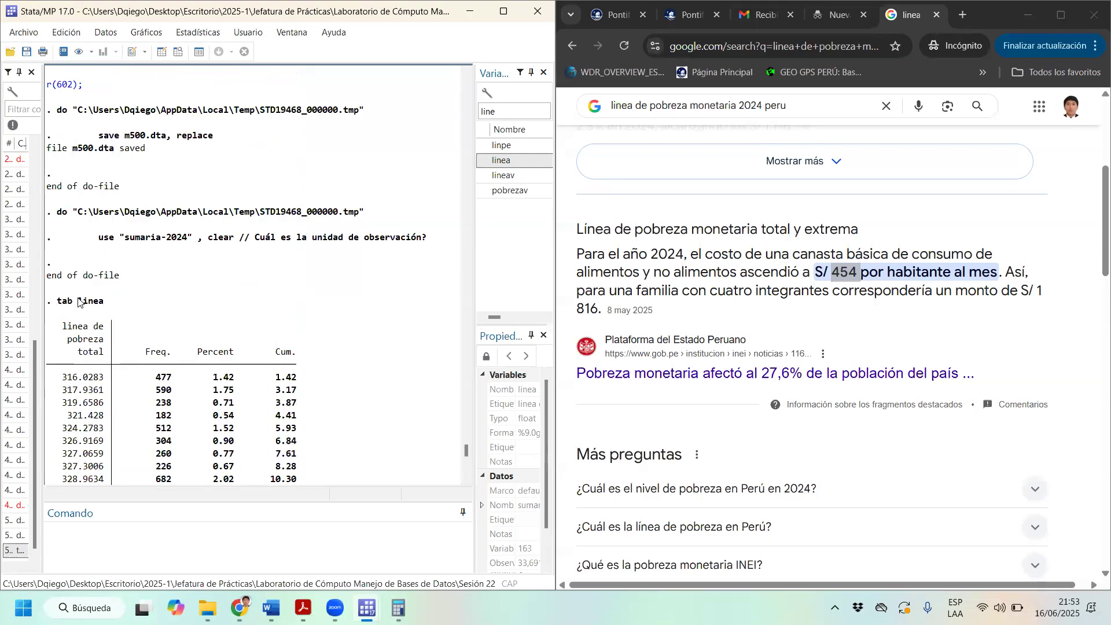
scroll(79, 302, "down", 4)
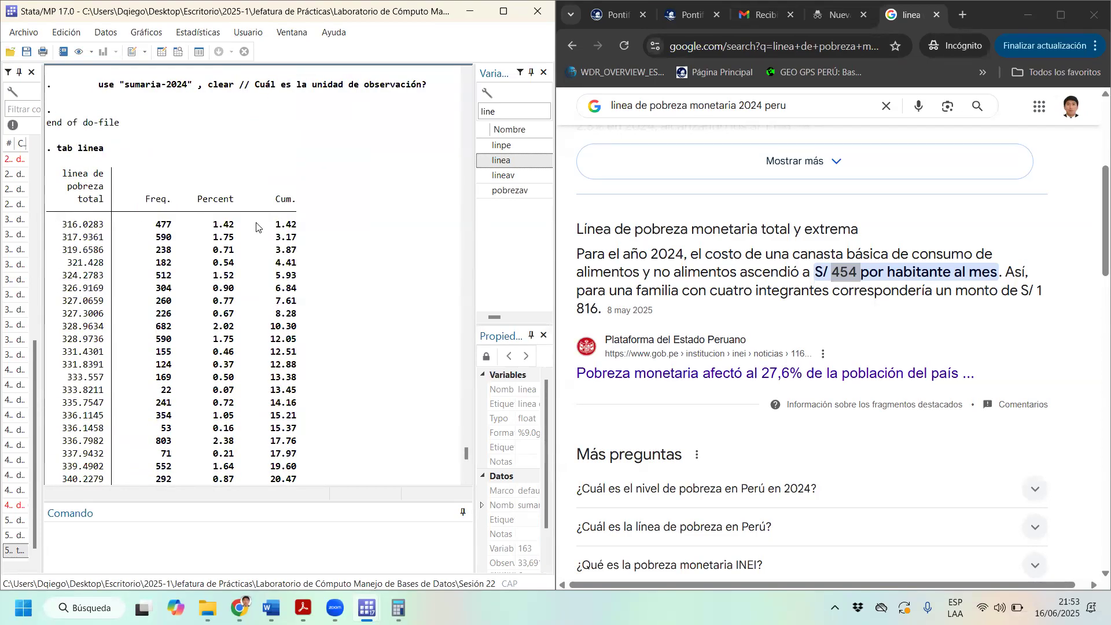
scroll(225, 288, "down", 15)
scroll(224, 287, "down", 8)
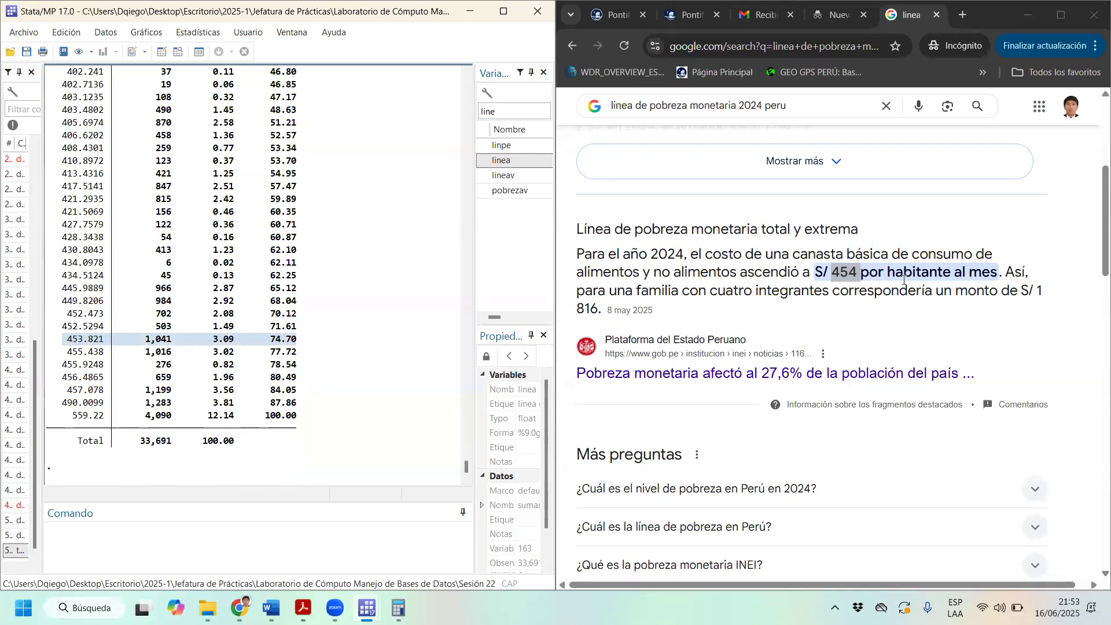
left_click(833, 272)
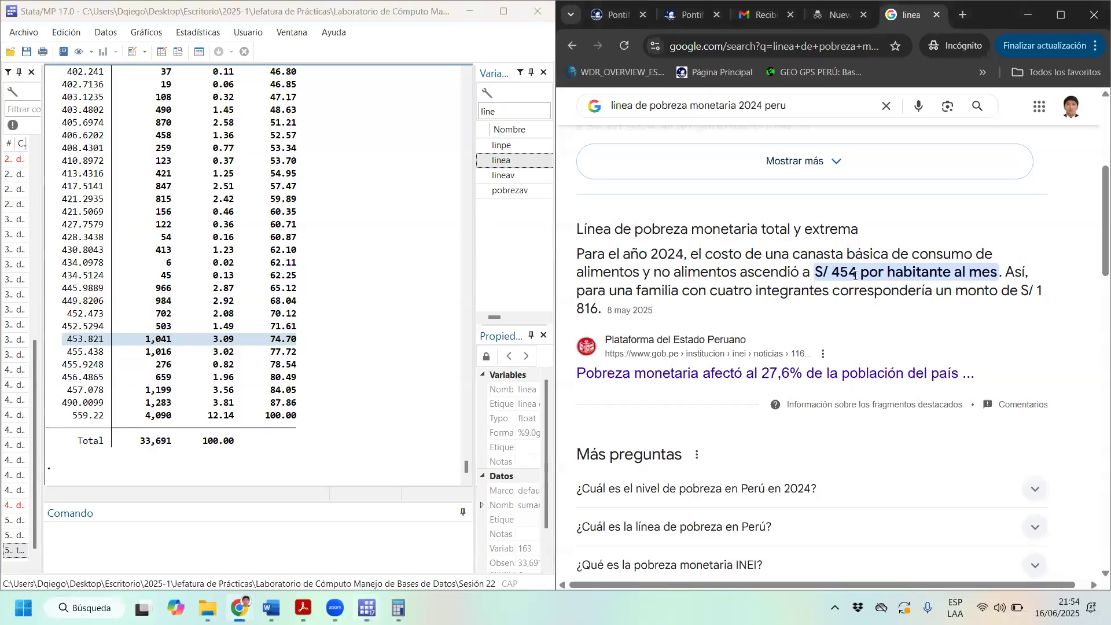
left_click_drag(861, 274, 833, 276)
Compare the lower poverty lines in the linea tabulation with the official amount, highlighting values in the table and then 454 in the search result
scroll(214, 268, "up", 4)
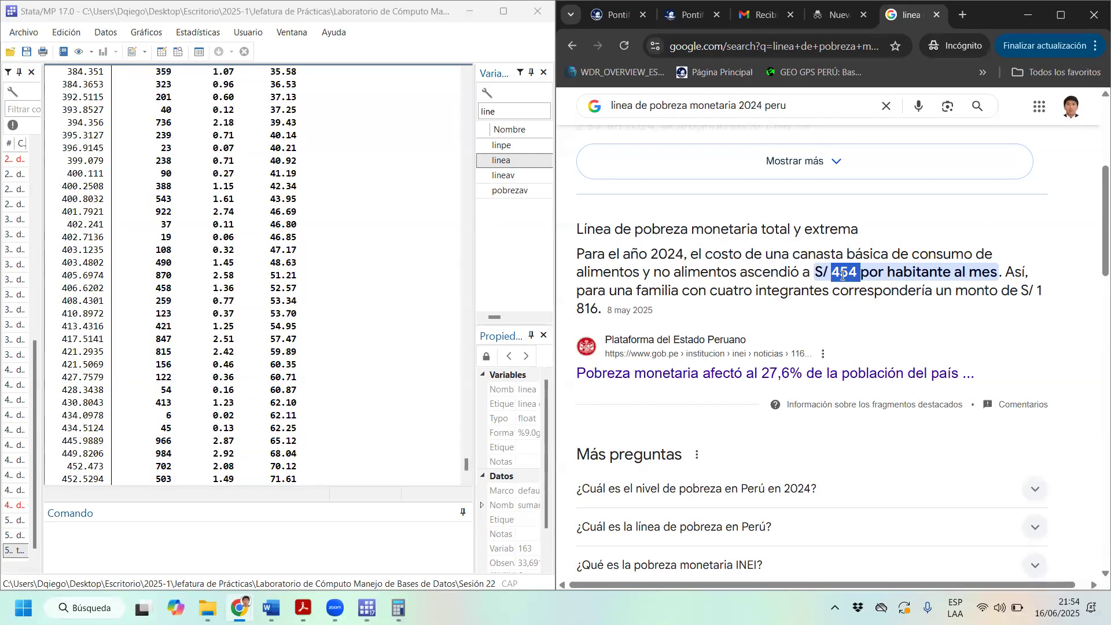
scroll(229, 254, "up", 6)
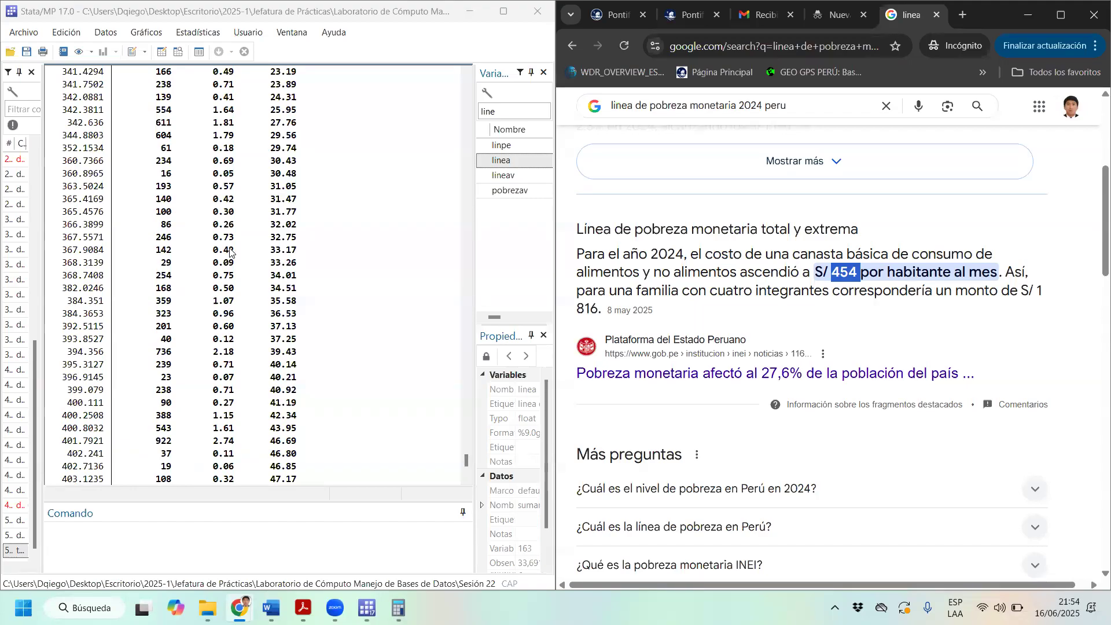
scroll(197, 199, "up", 13)
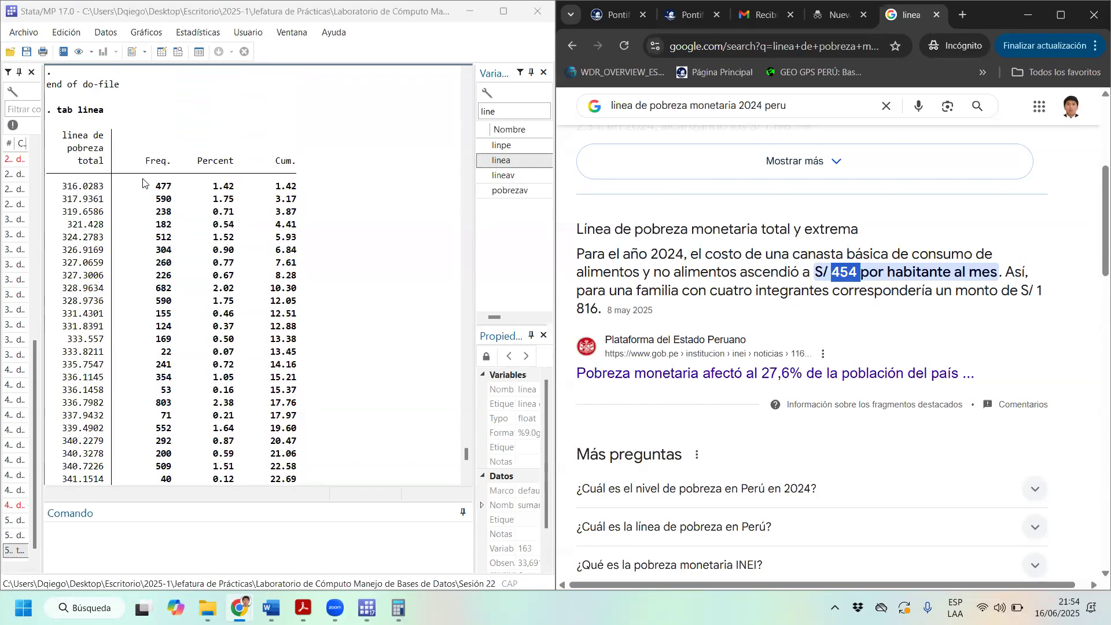
scroll(143, 179, "up", 1)
left_click_drag(50, 226, 99, 300)
scroll(99, 301, "down", 5)
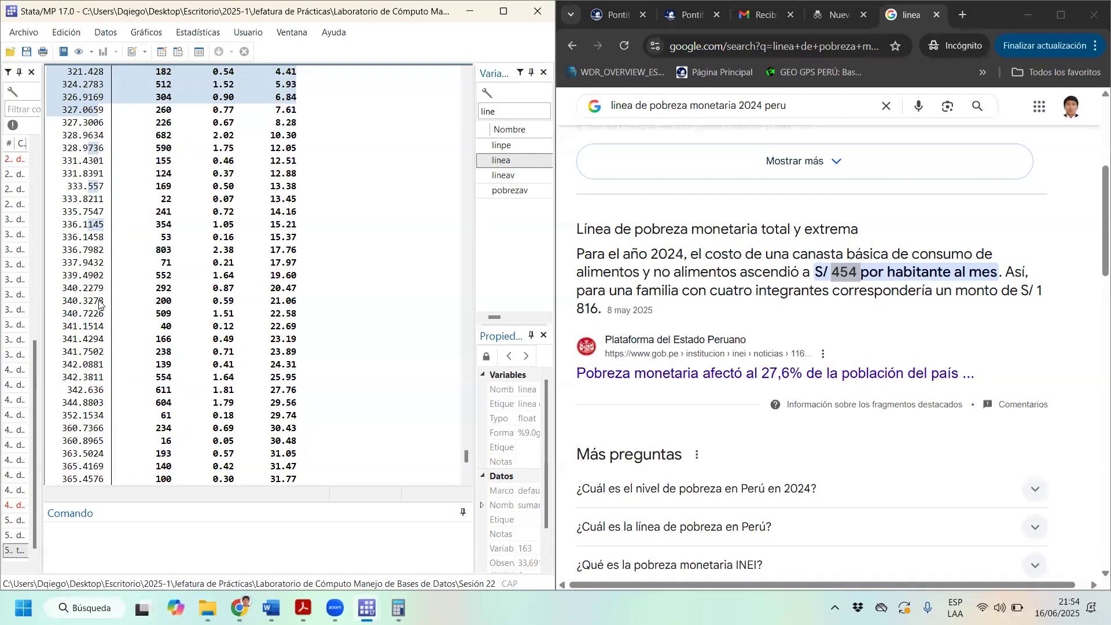
scroll(95, 315, "down", 12)
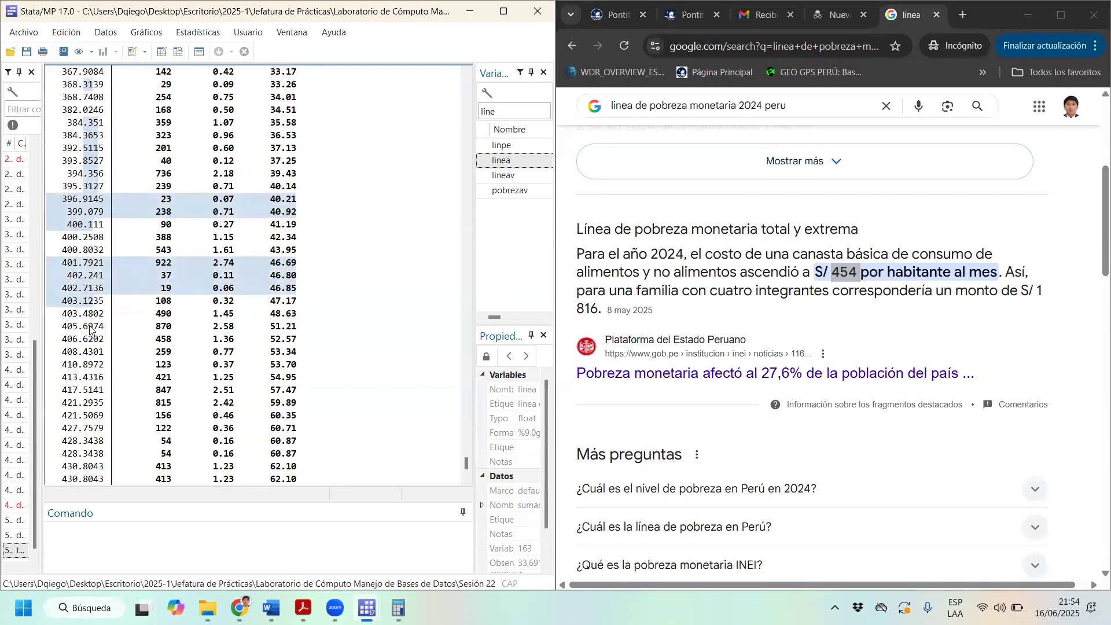
scroll(89, 328, "up", 9)
scroll(104, 232, "up", 9)
left_click(80, 275)
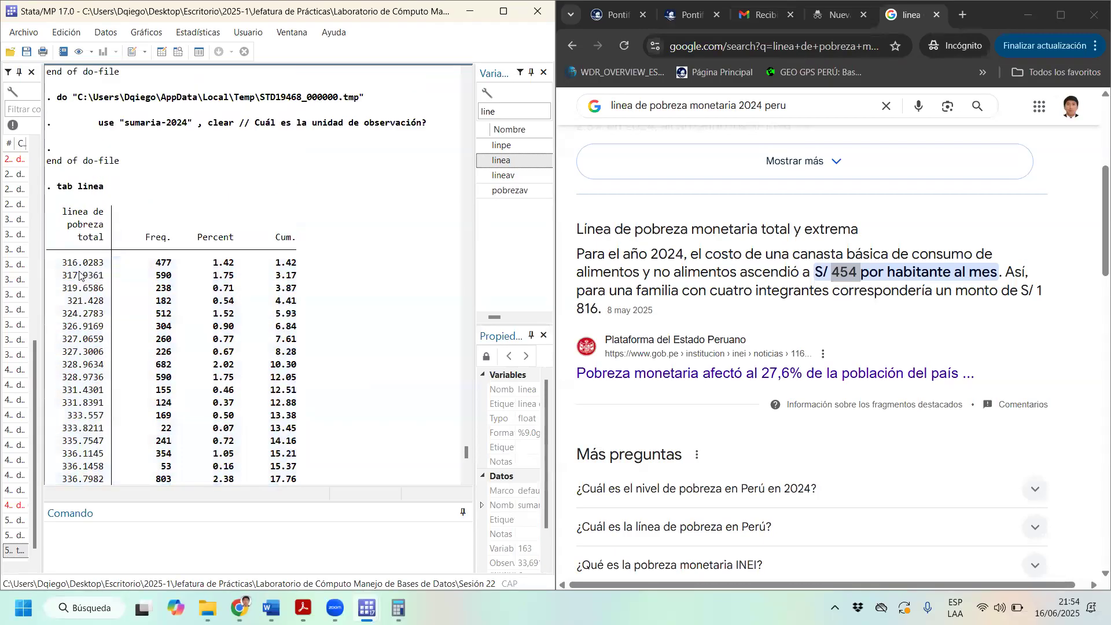
double_click(851, 273)
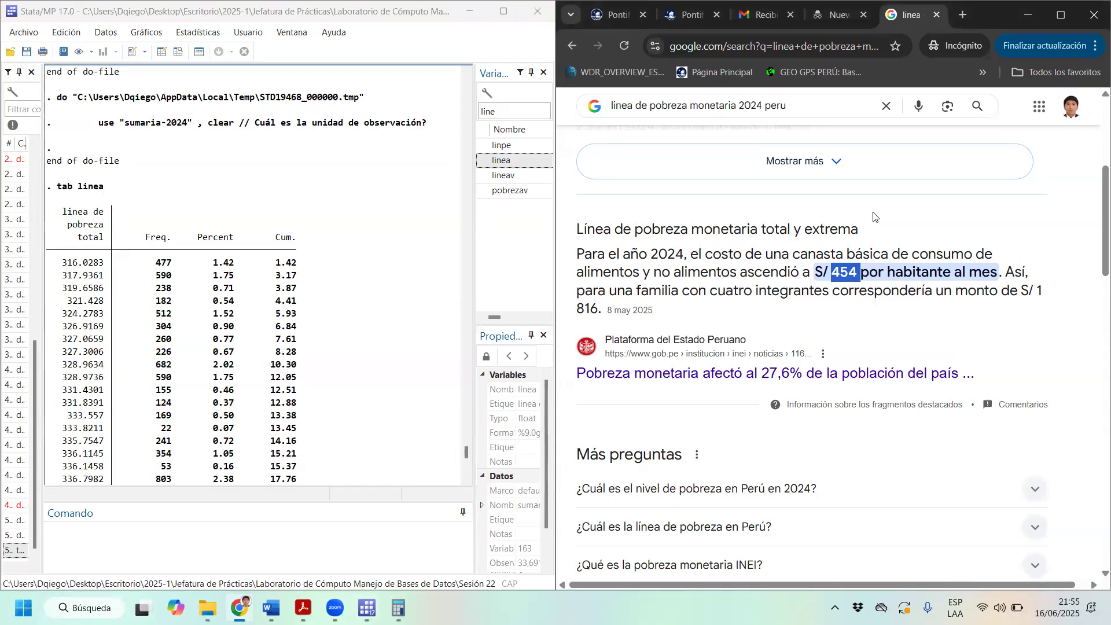
Highlight the tabulation rows from 316.0283 to 336.7982 and look over the rest of the linea table
left_click_drag(64, 260, 298, 441)
scroll(232, 399, "down", 11)
scroll(249, 434, "up", 10)
left_click(231, 547)
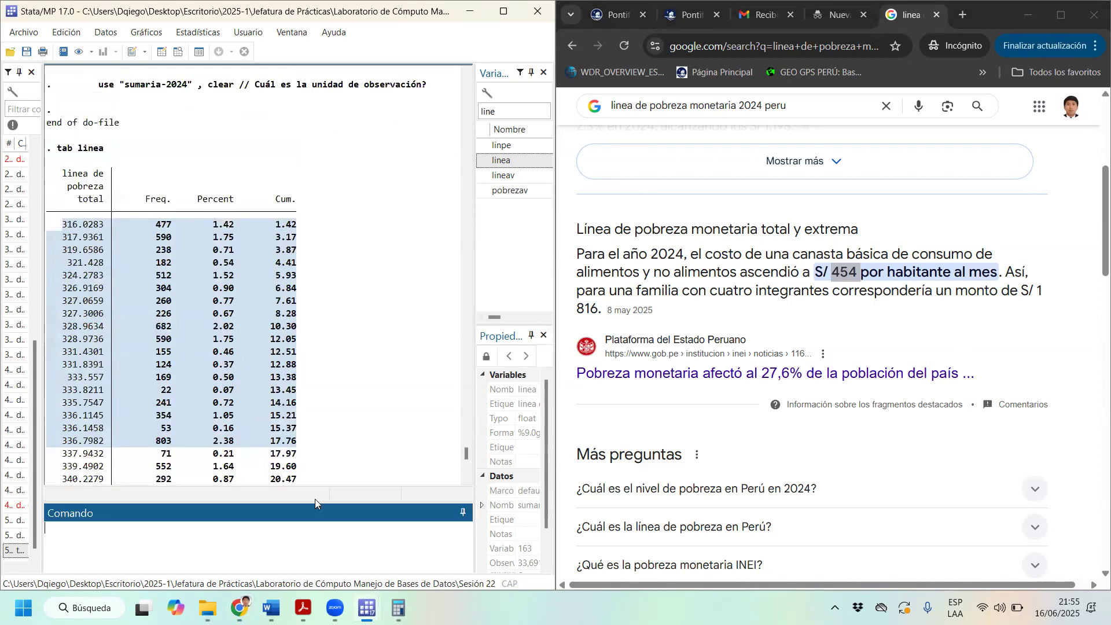
Change the Google search to "linea de pobreza extrema monetaria 2024 peru"
scroll(698, 240, "up", 5)
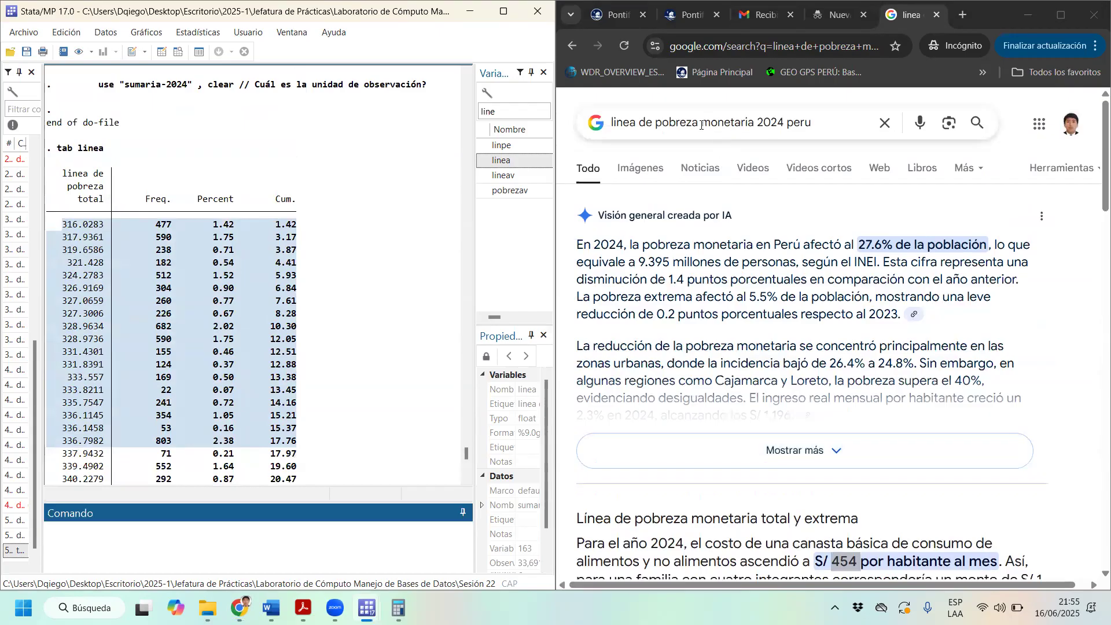
left_click(702, 119)
type("extrema")
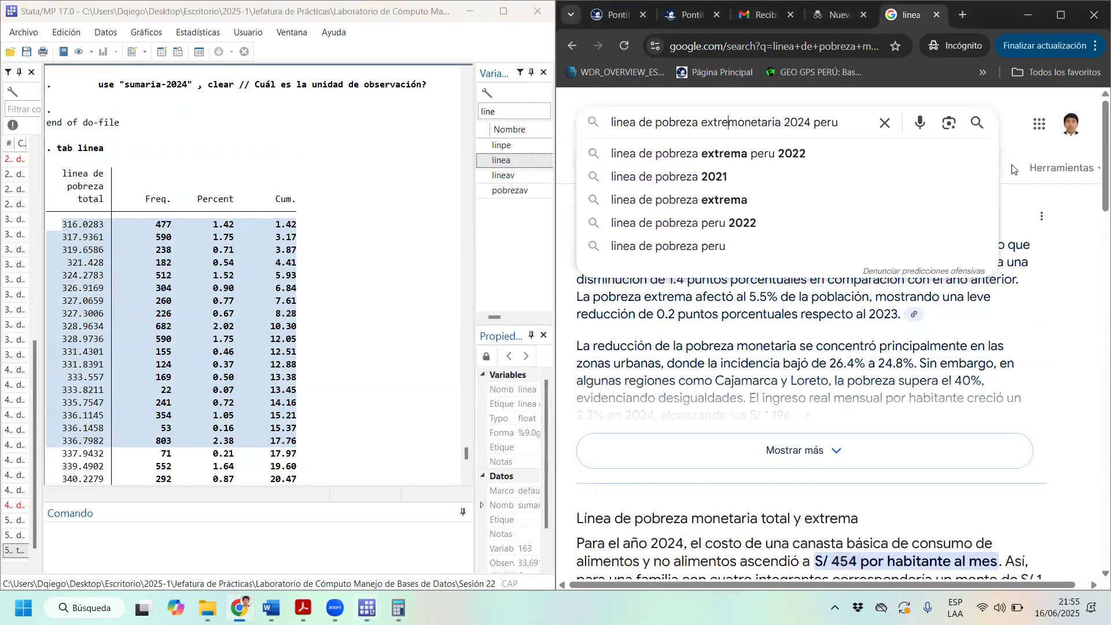
key("Return")
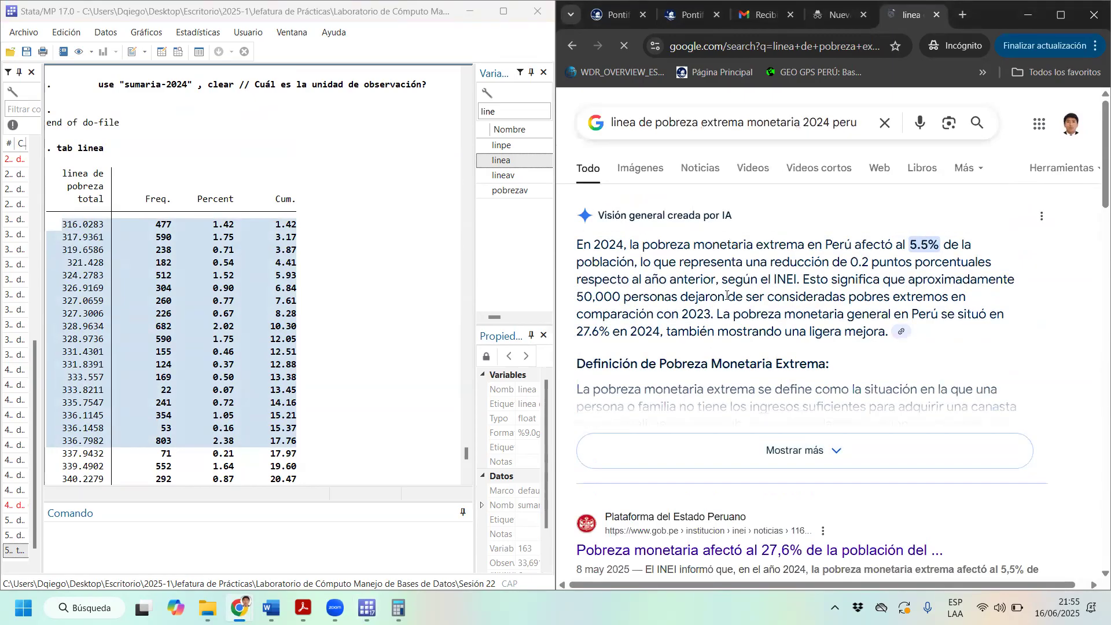
Expand "¿Cuál es el porcentaje de pobreza extrema en Perú en 2024?" and scan the remaining results for the extreme poverty line
scroll(652, 295, "down", 2)
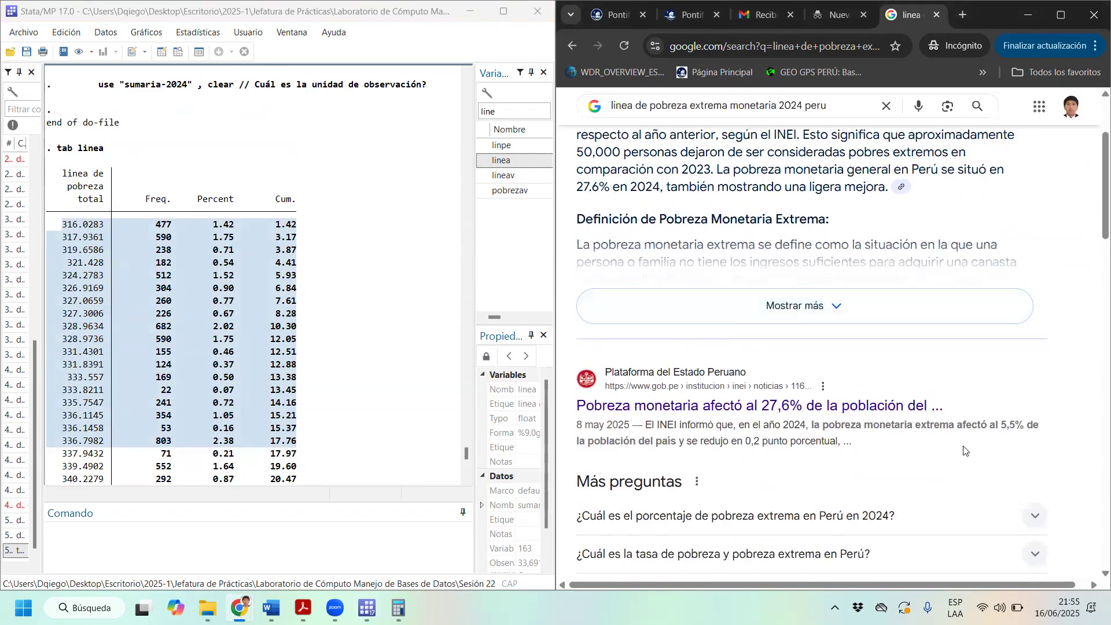
scroll(926, 428, "down", 3)
left_click(864, 372)
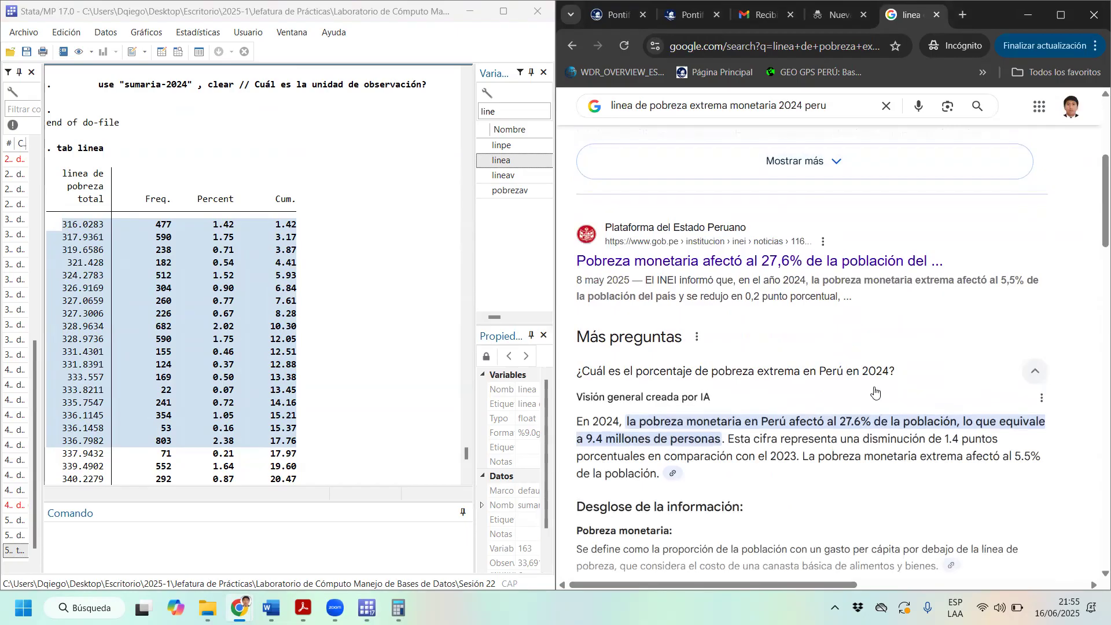
scroll(862, 405, "down", 8)
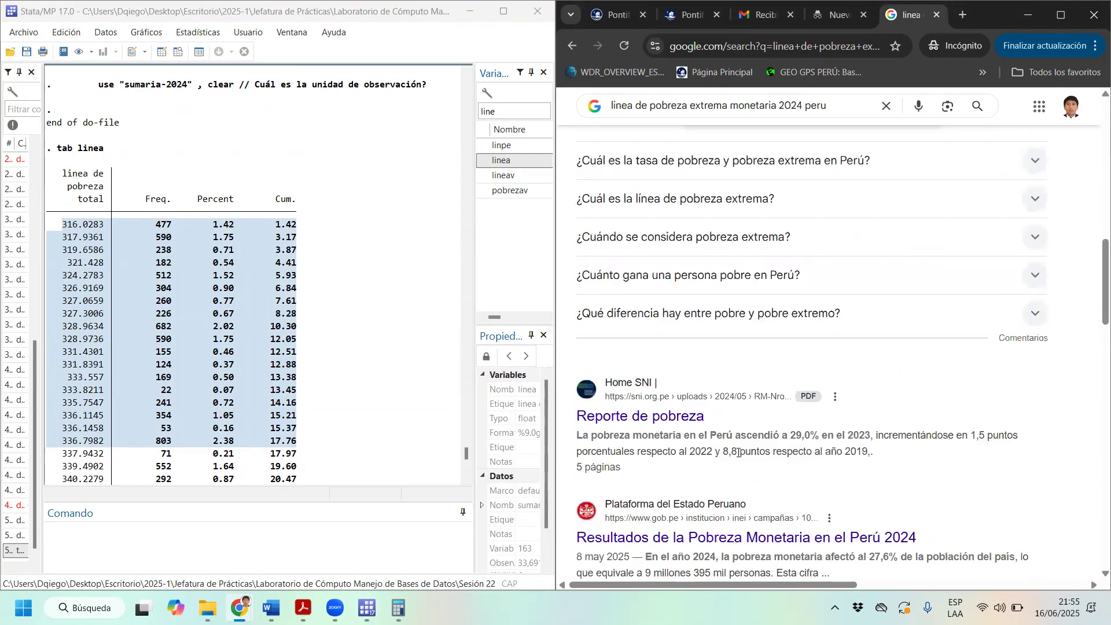
scroll(744, 463, "down", 3)
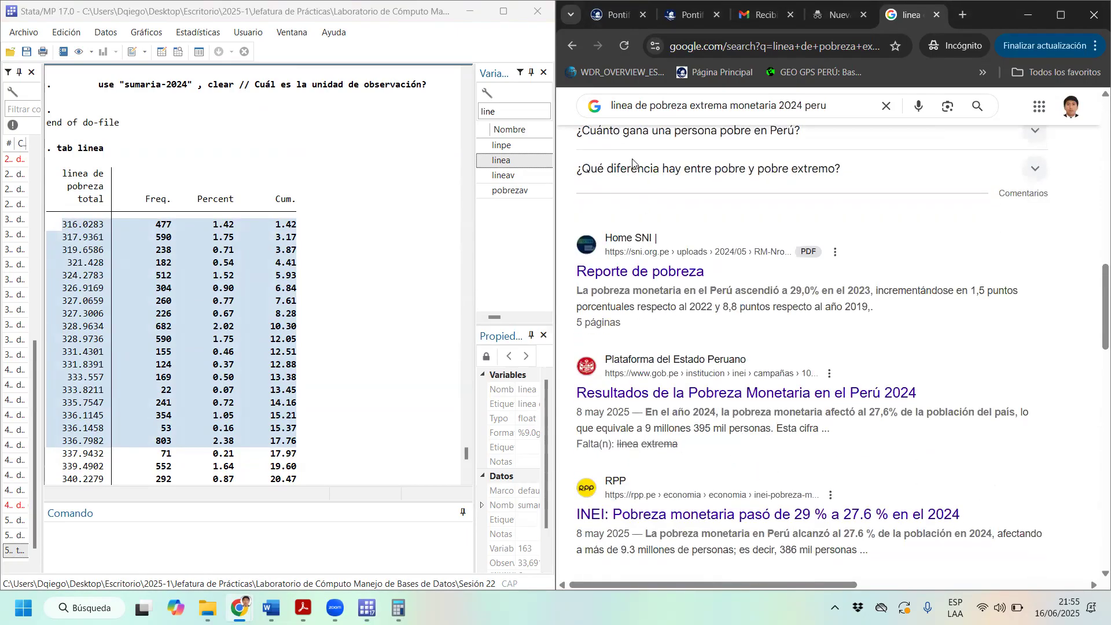
Restore the browser to a smaller window, return to the "linea de pobreza 2024 peru" results and read through the related questions
double_click(988, 15)
left_click(673, 92)
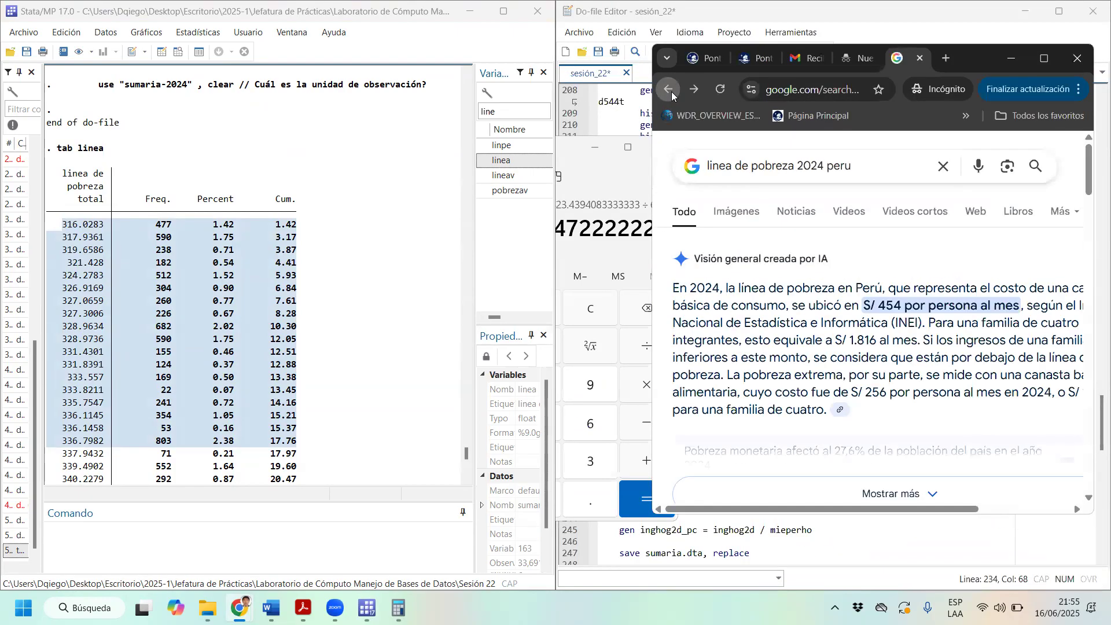
scroll(833, 317, "down", 5)
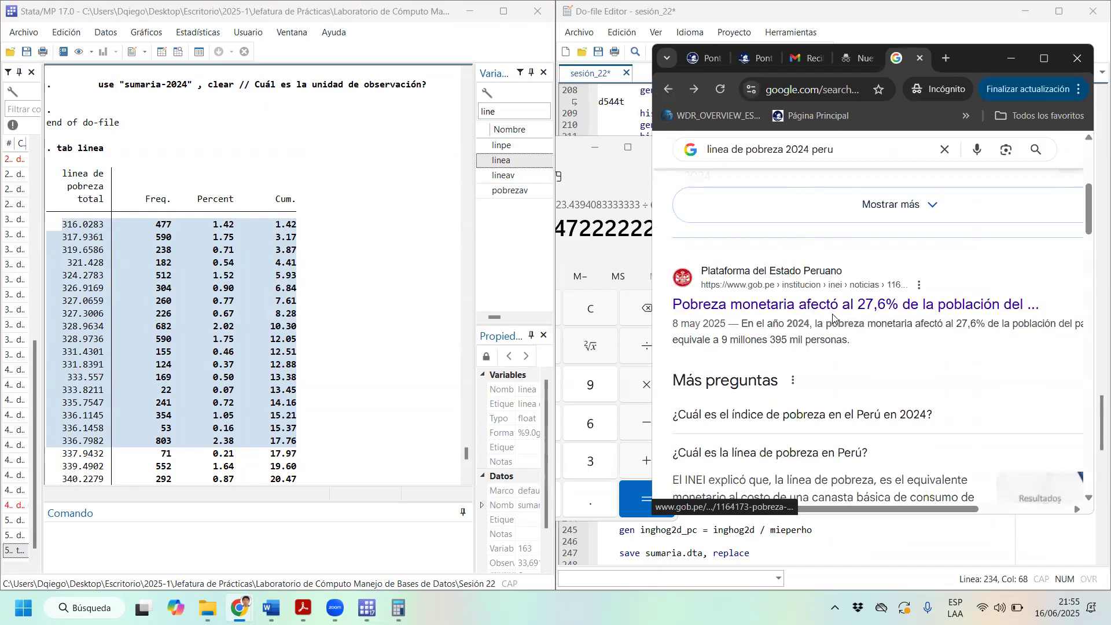
scroll(833, 317, "down", 5)
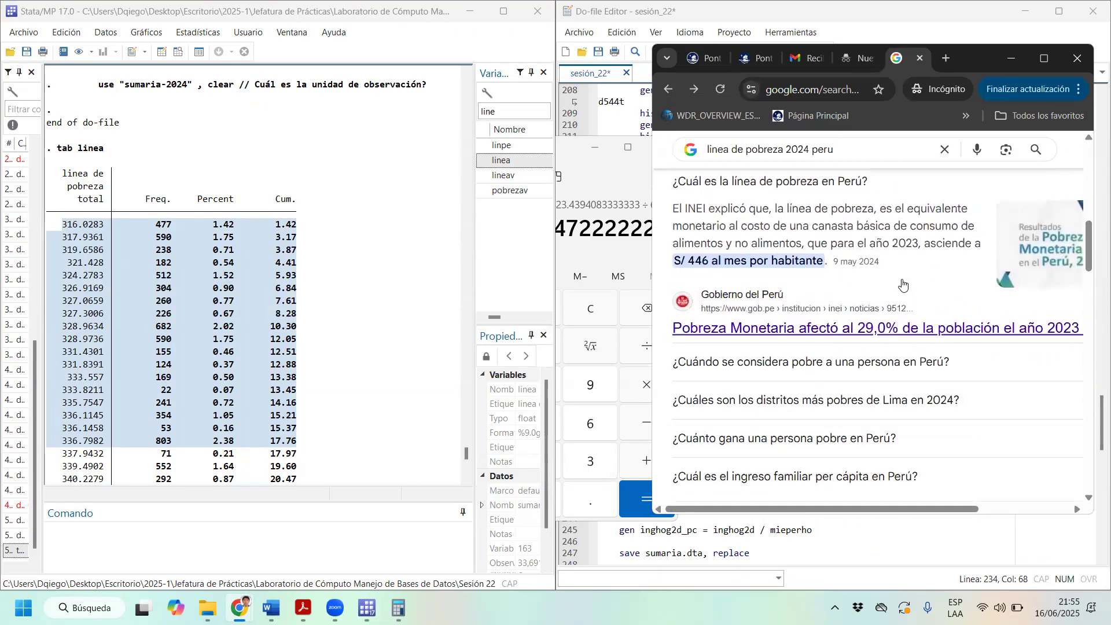
scroll(902, 283, "up", 2)
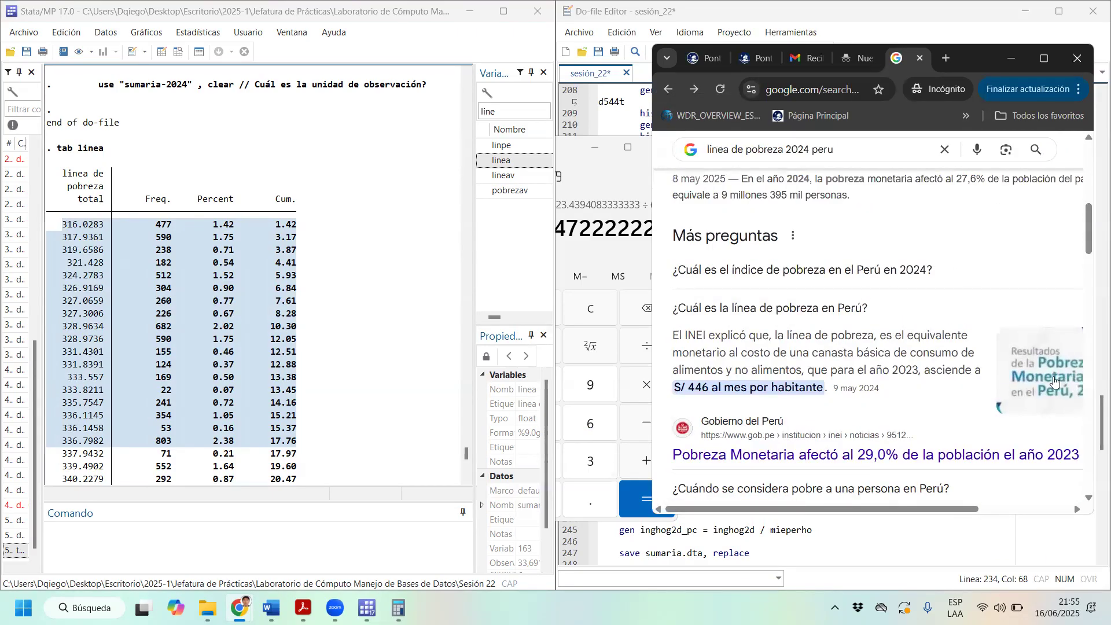
Maximize the browser and open the gob.pe article "Pobreza Monetaria afectó al 29,0% de la población el año 2023" from the related question
left_click(1055, 382)
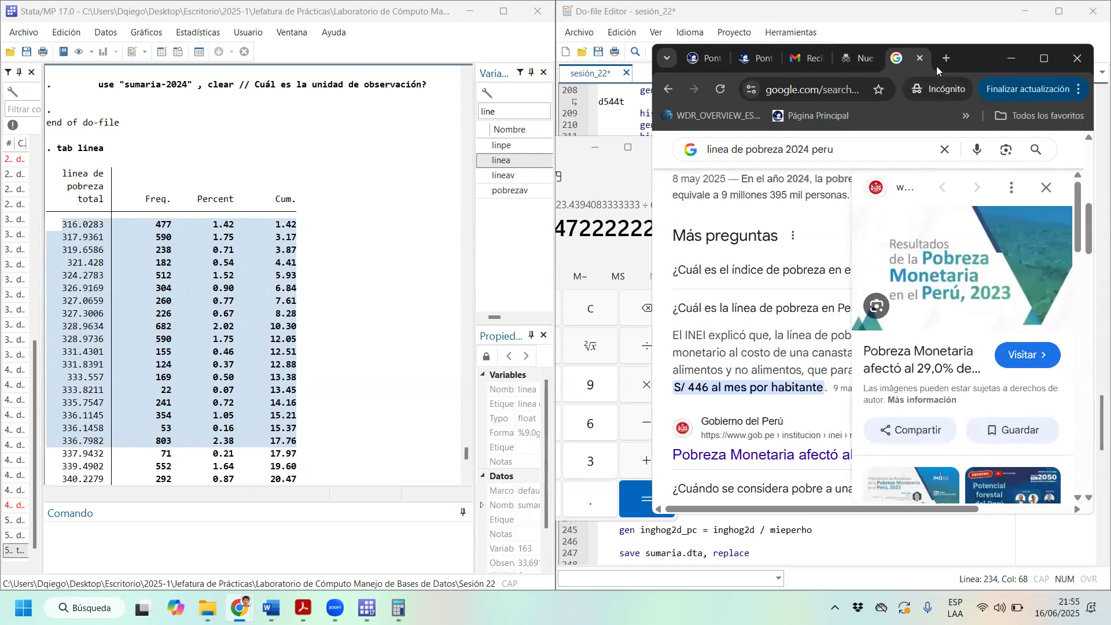
left_click(1044, 58)
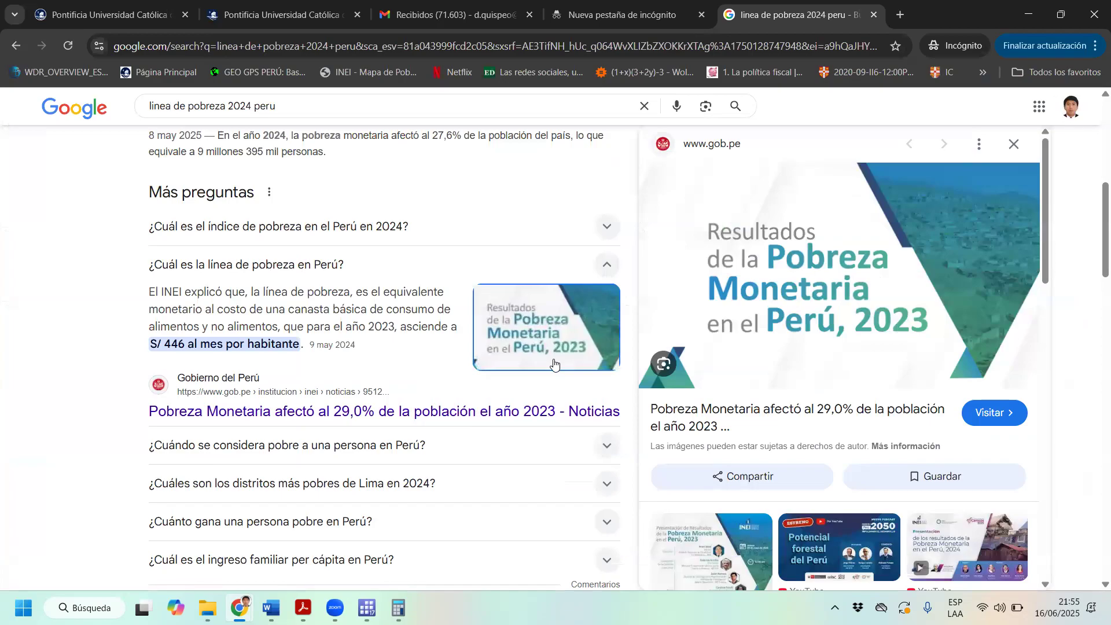
left_click(538, 413)
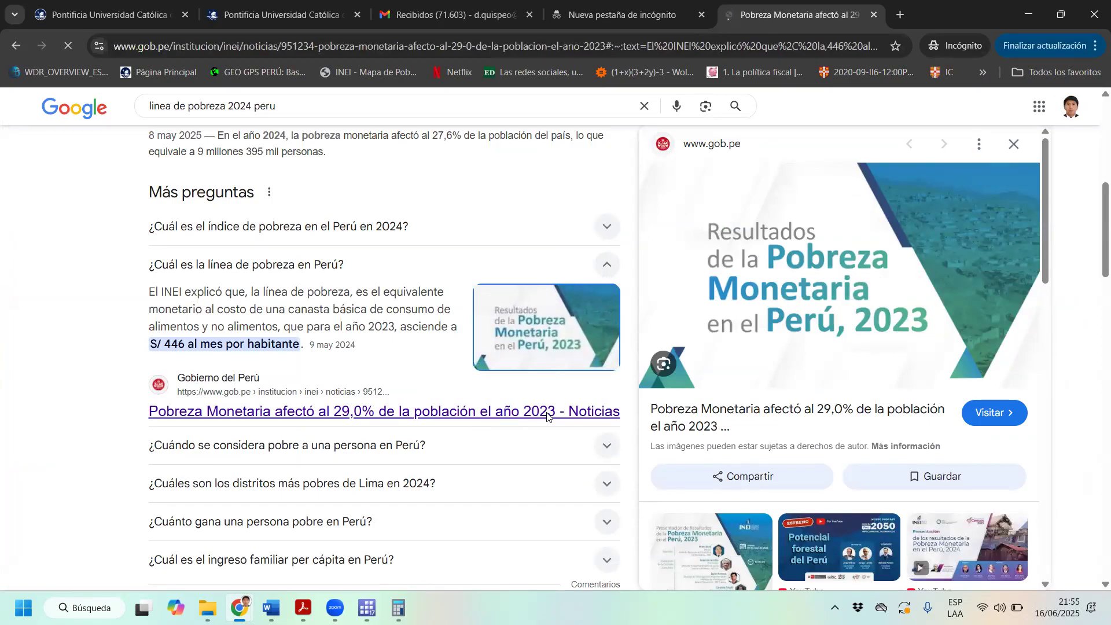
scroll(350, 390, "down", 15)
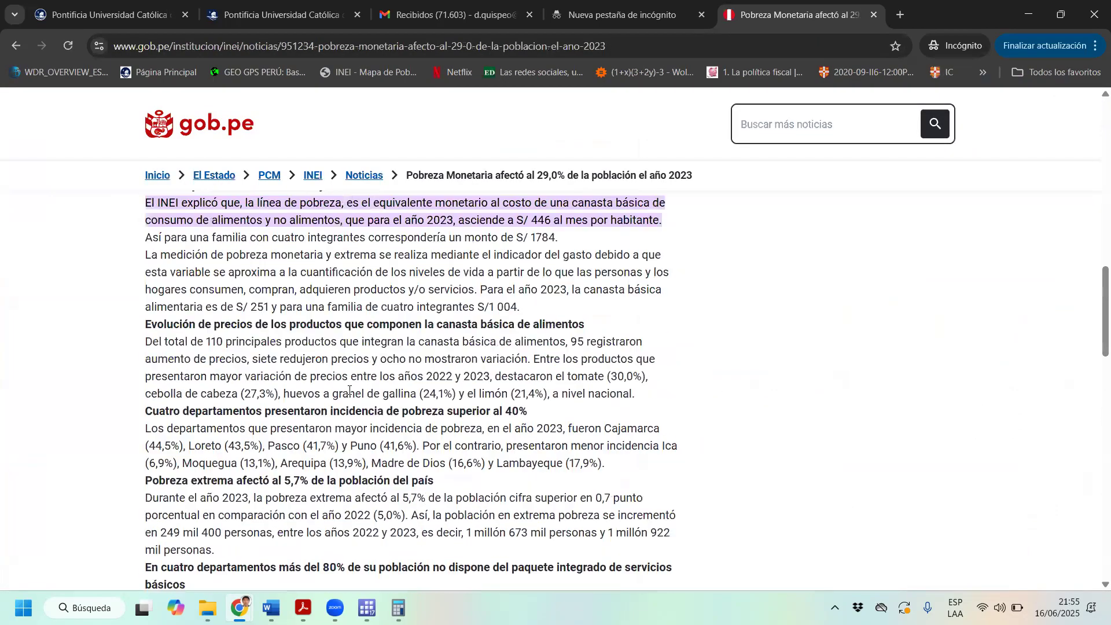
Search within the article for "canasta"
left_click(1094, 46)
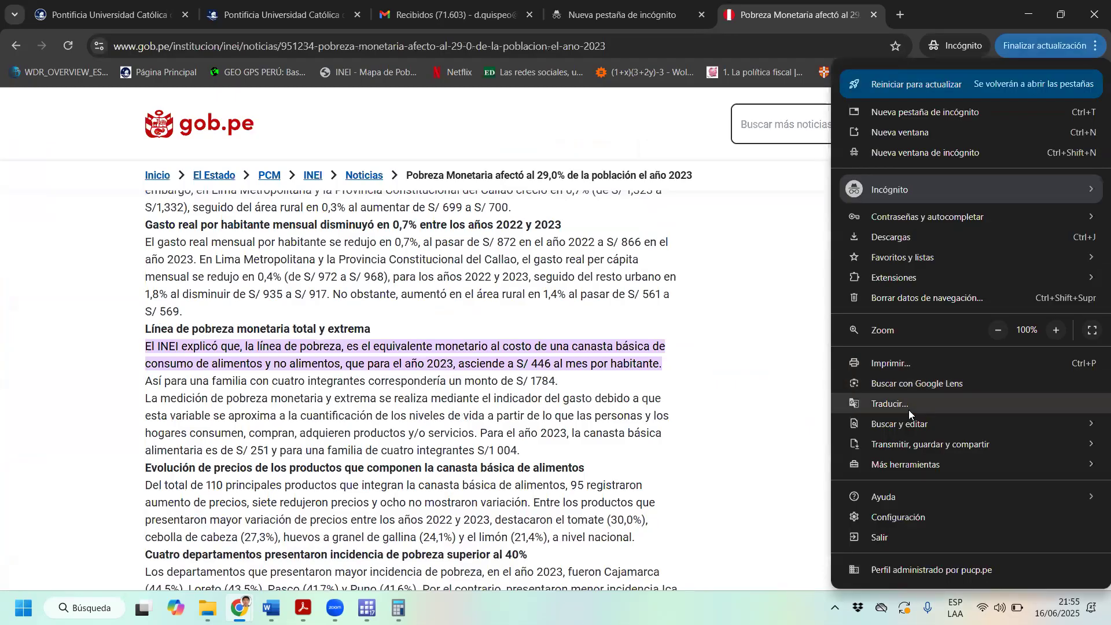
mouse_move(906, 419)
left_click(778, 425)
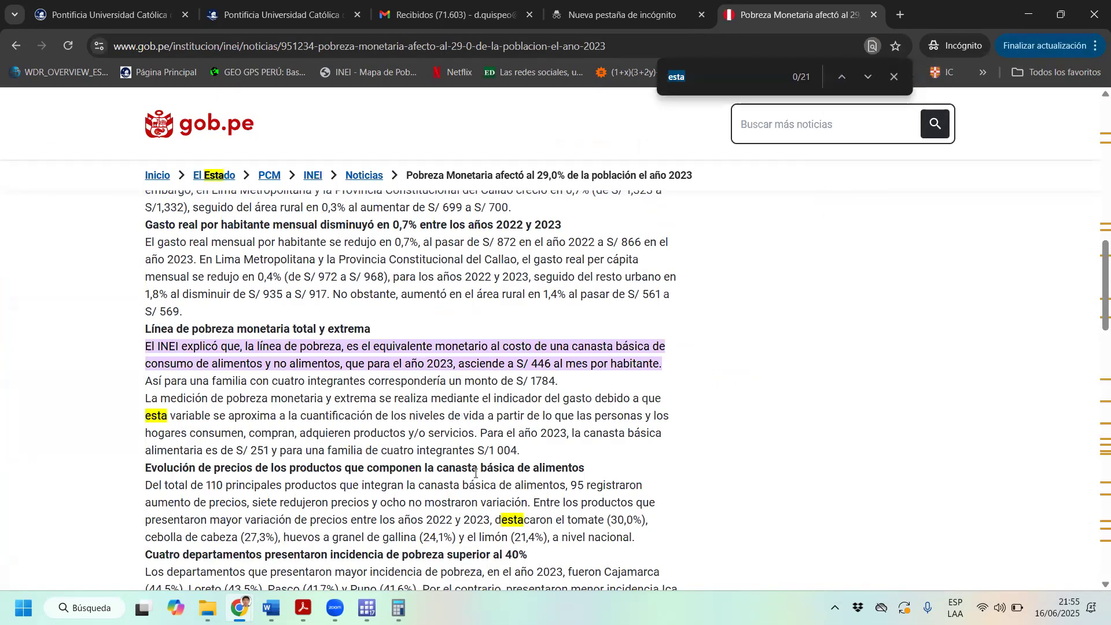
scroll(476, 472, "up", 1)
scroll(246, 354, "up", 5)
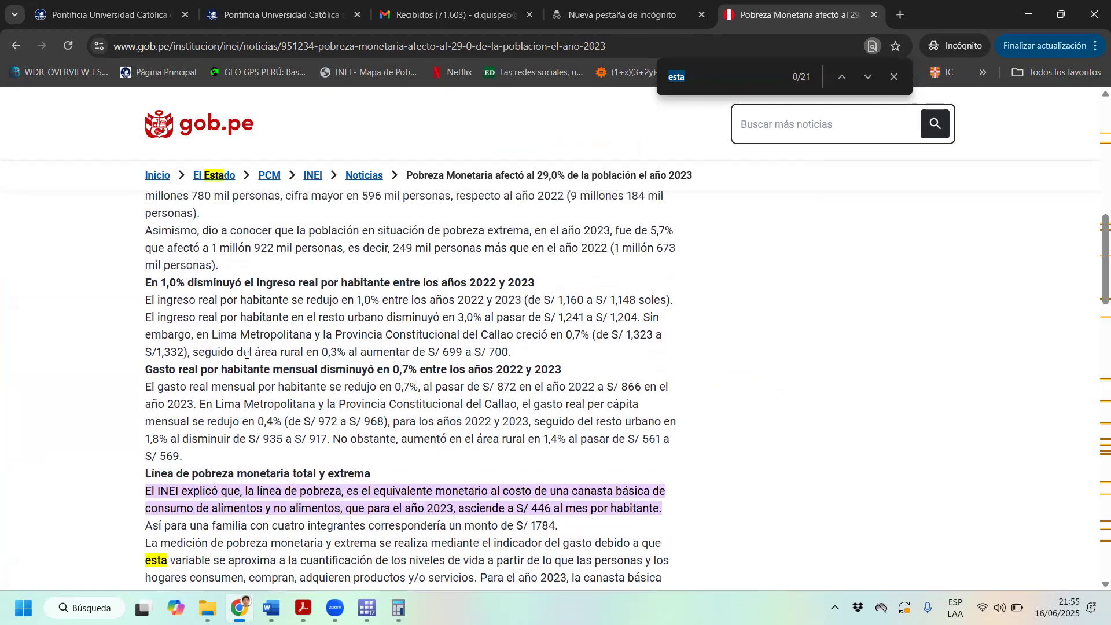
scroll(805, 166, "up", 3)
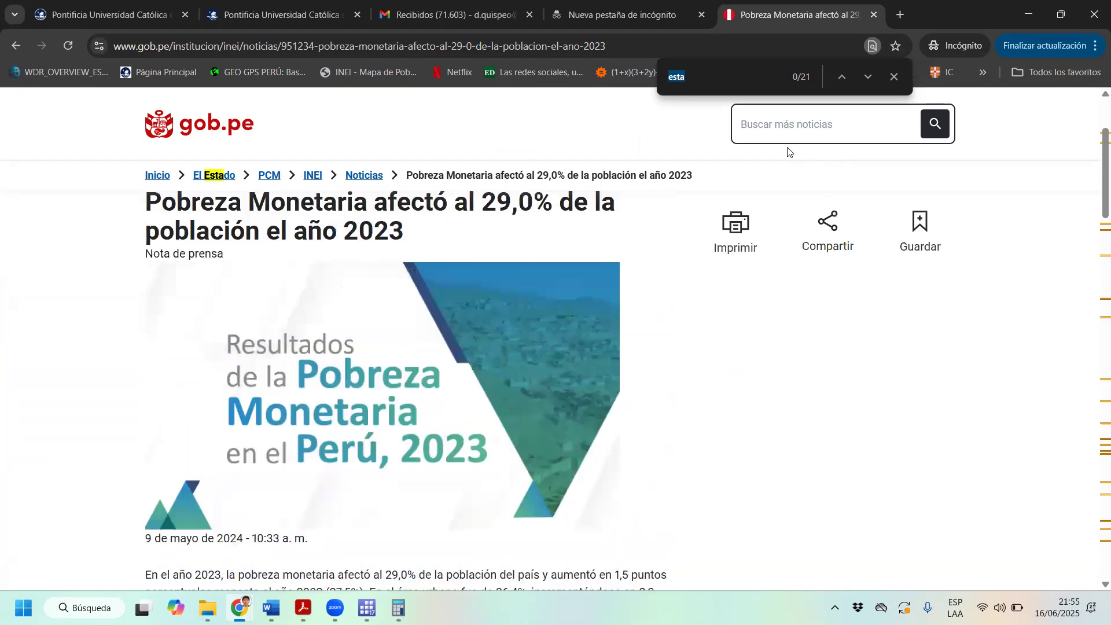
type("canastas")
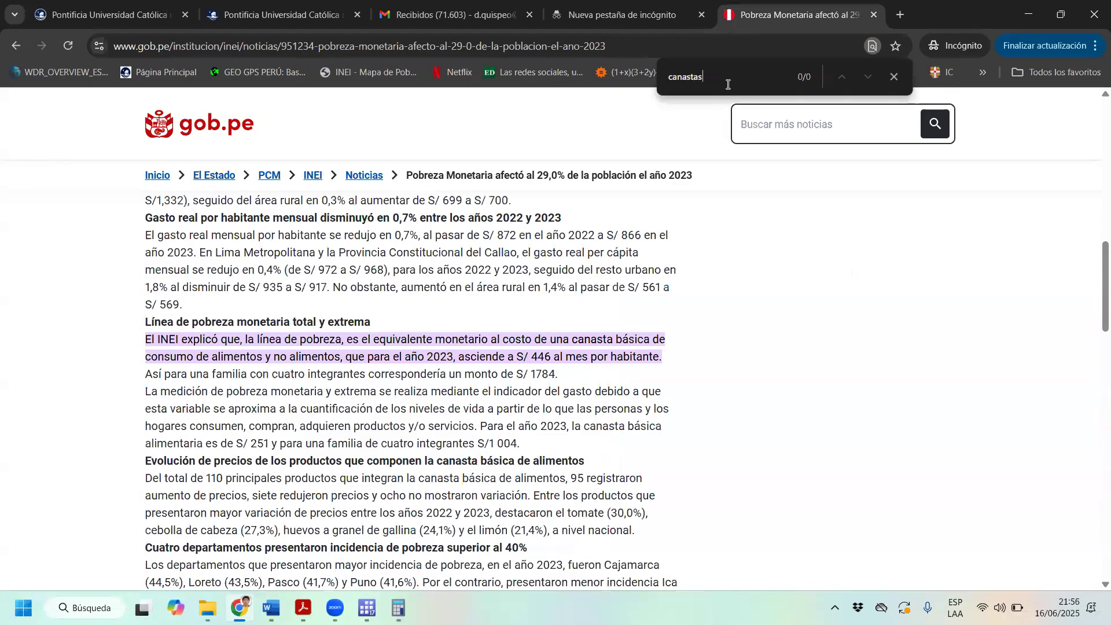
key("BackSpace")
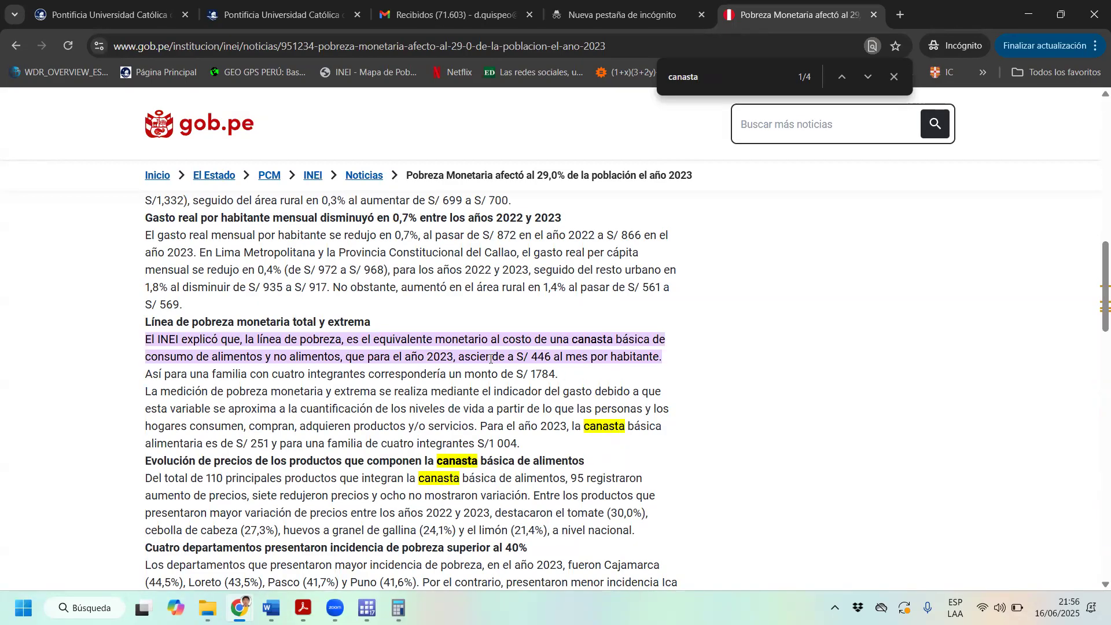
Highlight the article's 2023 total poverty line sentence and the S/ 251 basic food basket amount
left_click_drag(297, 339, 551, 356)
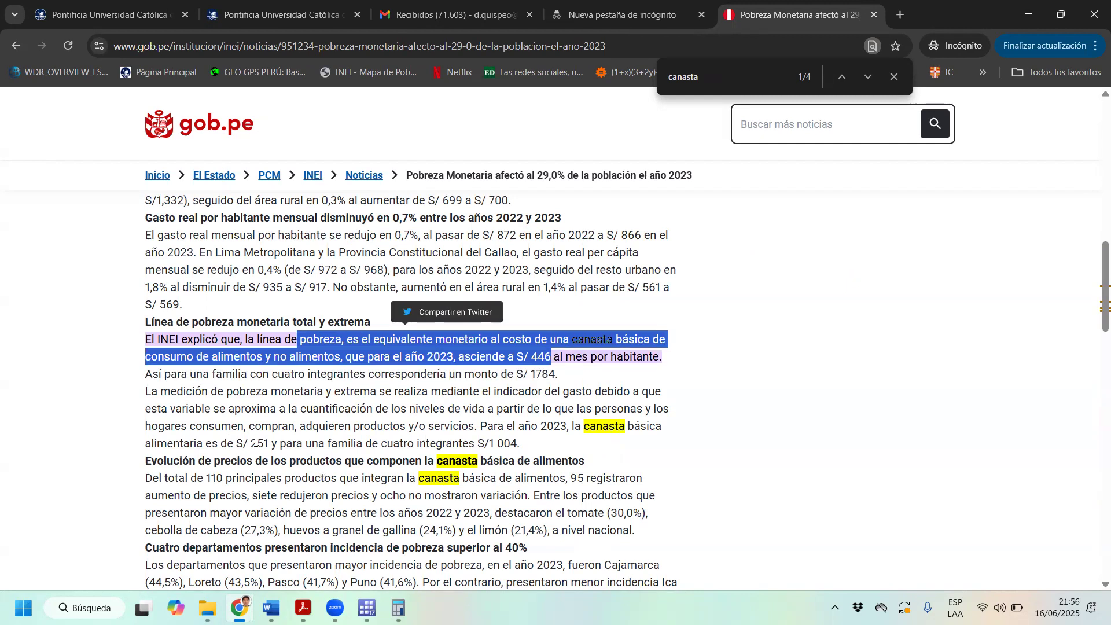
left_click_drag(590, 427, 272, 442)
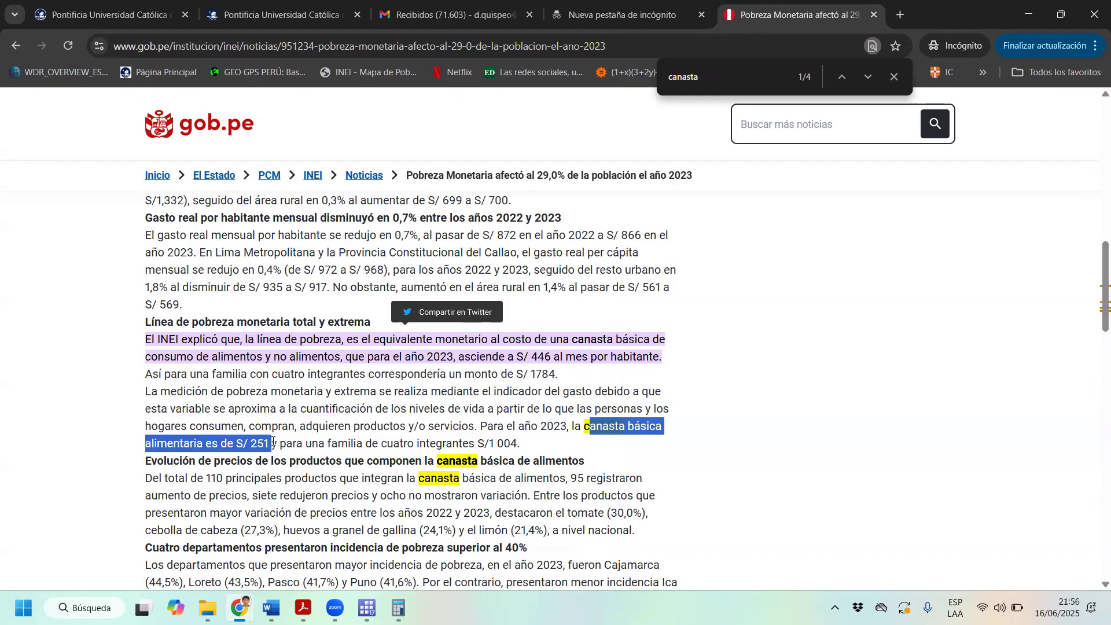
left_click(272, 443)
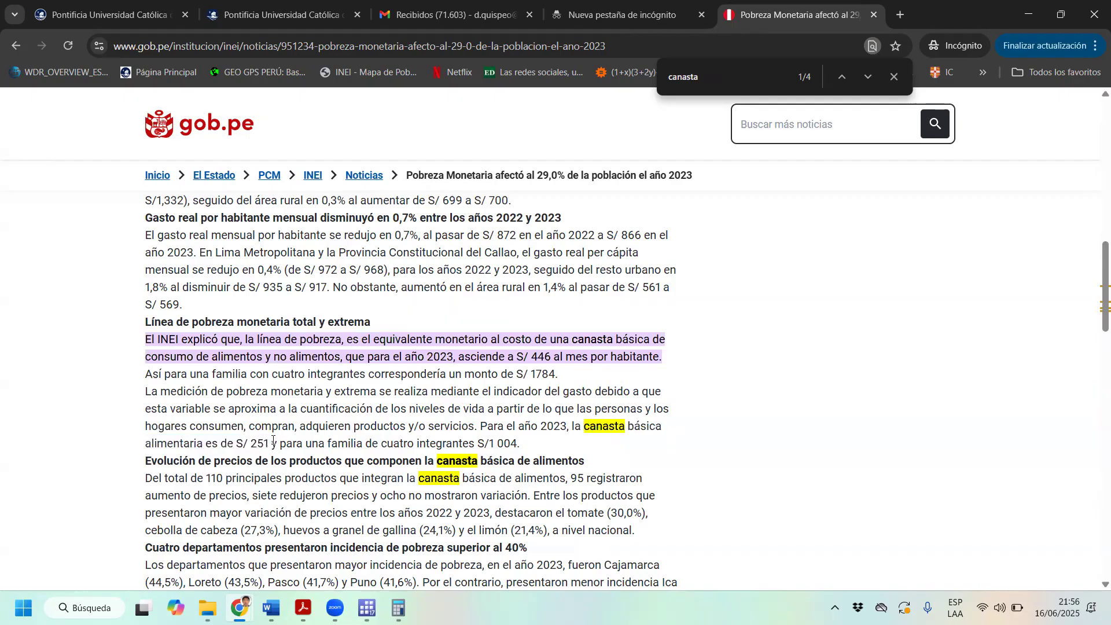
left_click_drag(273, 442, 251, 445)
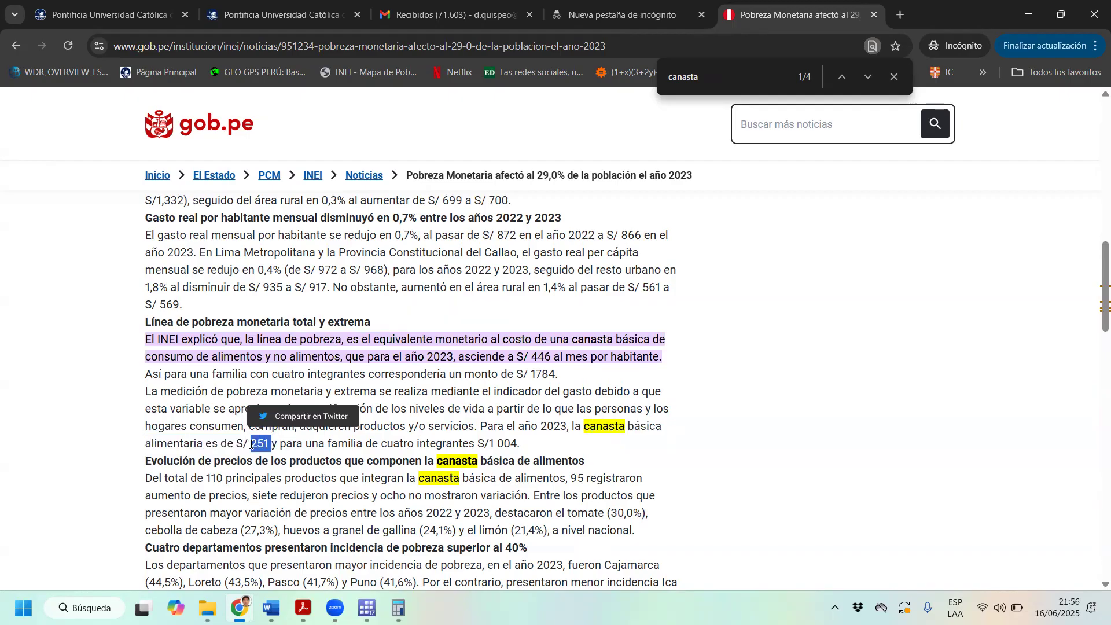
Place the browser beside Stata and tabulate the food poverty line variable linpe
left_click_drag(924, 3, 1110, 55)
left_click(195, 536)
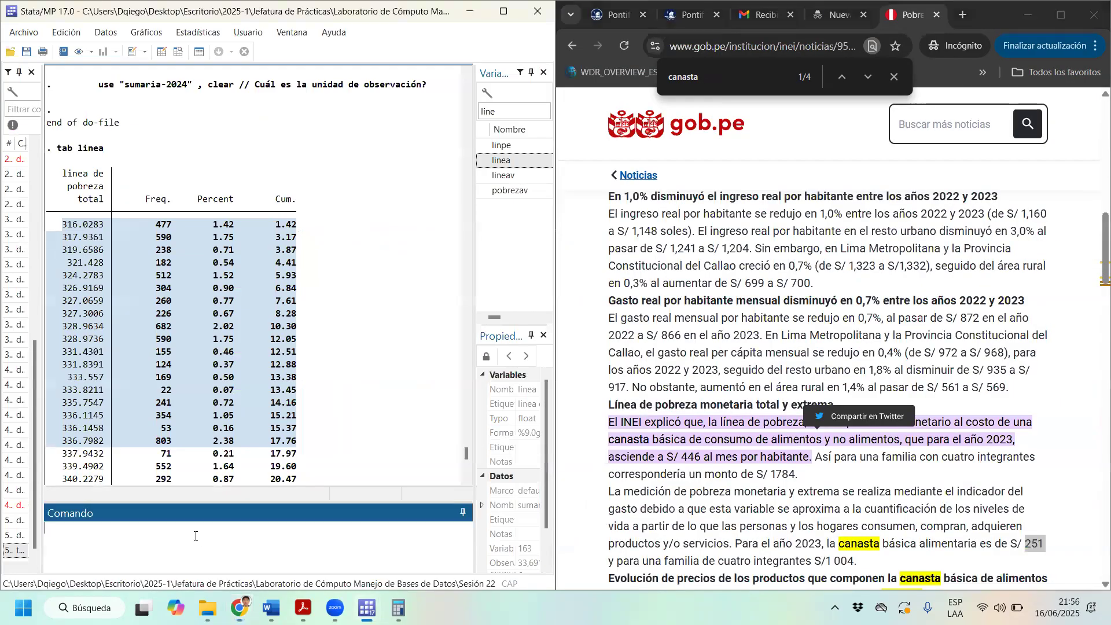
type("tab")
left_click(501, 145)
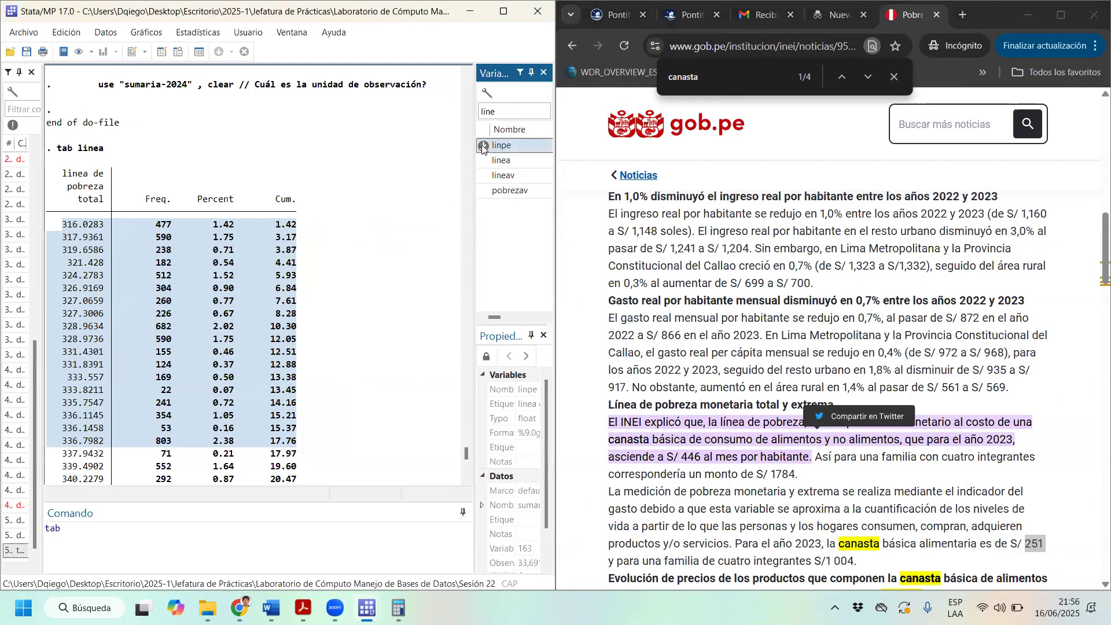
left_click(160, 526)
key("Return")
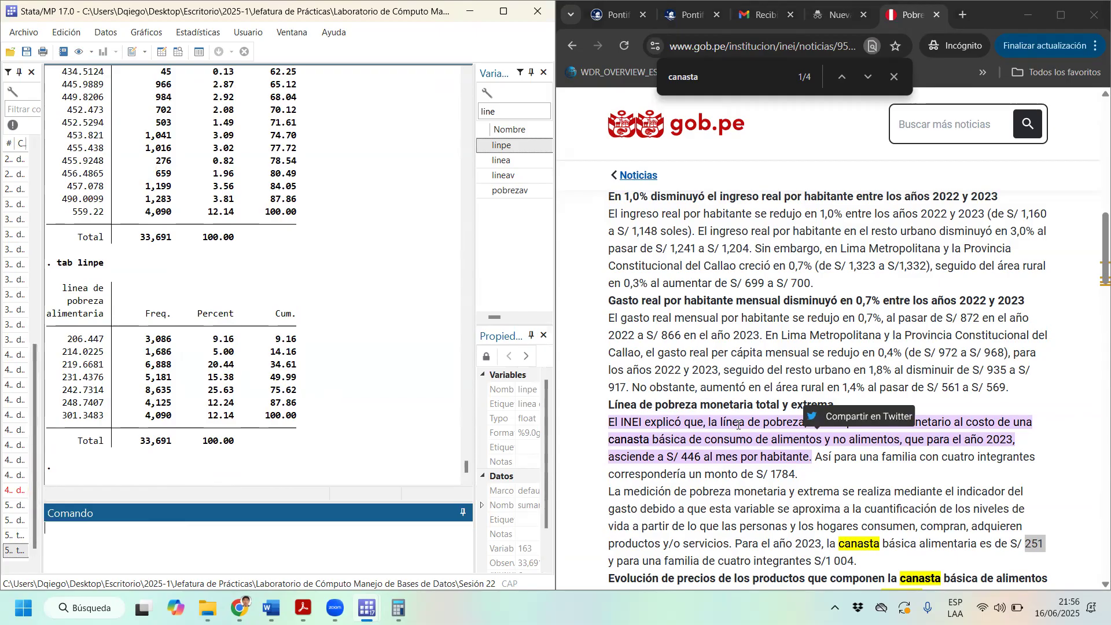
Compare the article's S/ 251 food basket amount with the 301.3483 row of the linpe table
scroll(757, 453, "down", 1)
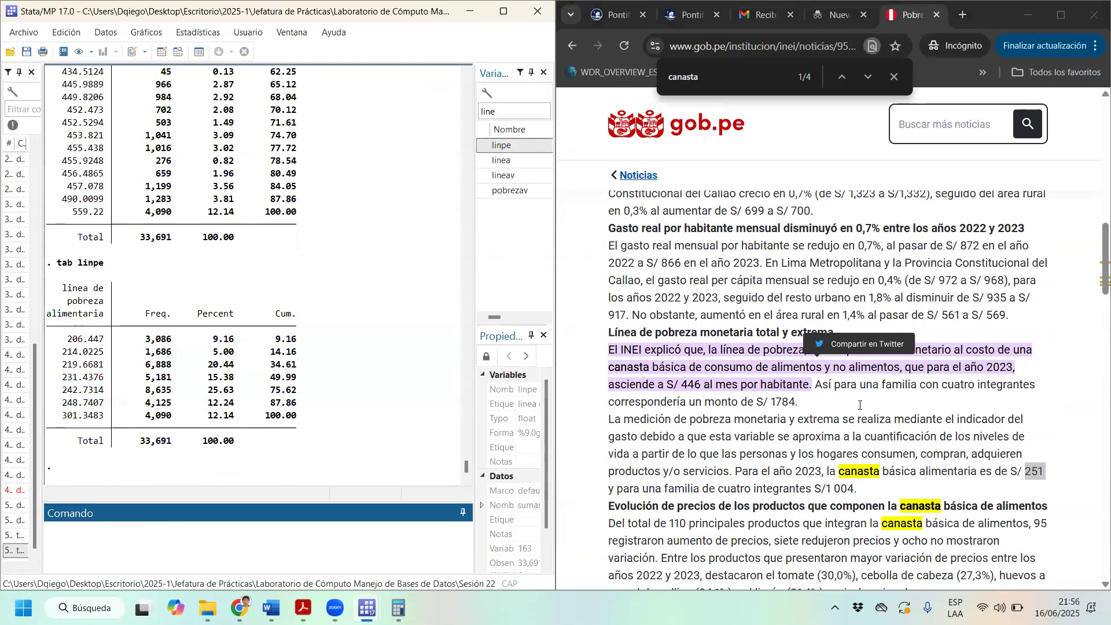
left_click(1057, 360)
scroll(937, 411, "down", 2)
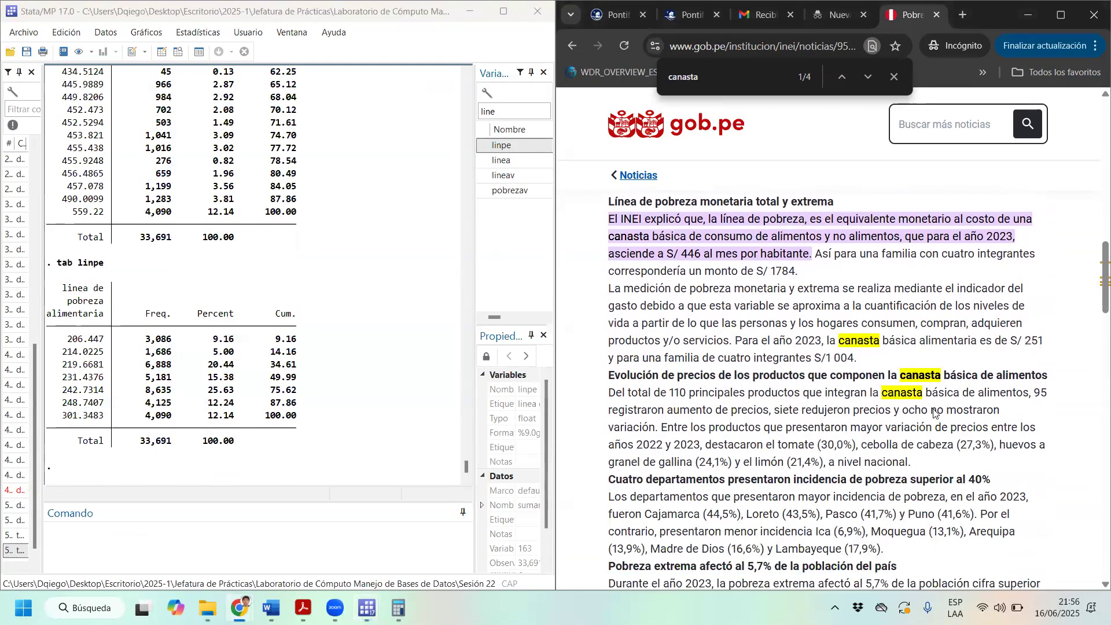
left_click_drag(1051, 327, 1024, 327)
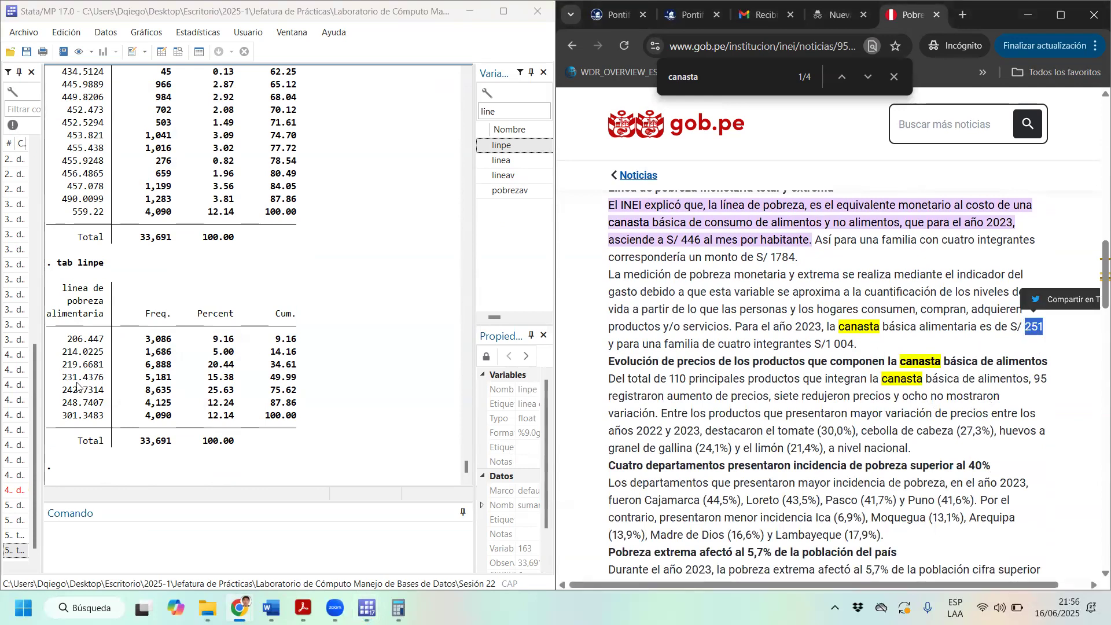
left_click(68, 412)
left_click_drag(68, 412, 118, 415)
left_click(347, 379)
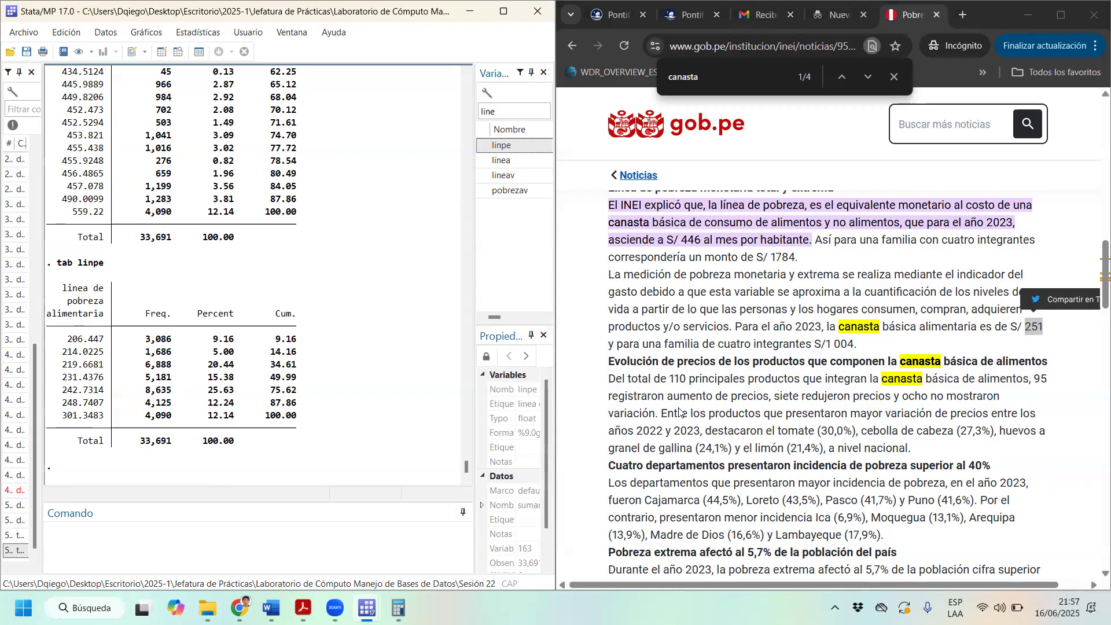
double_click(1046, 332)
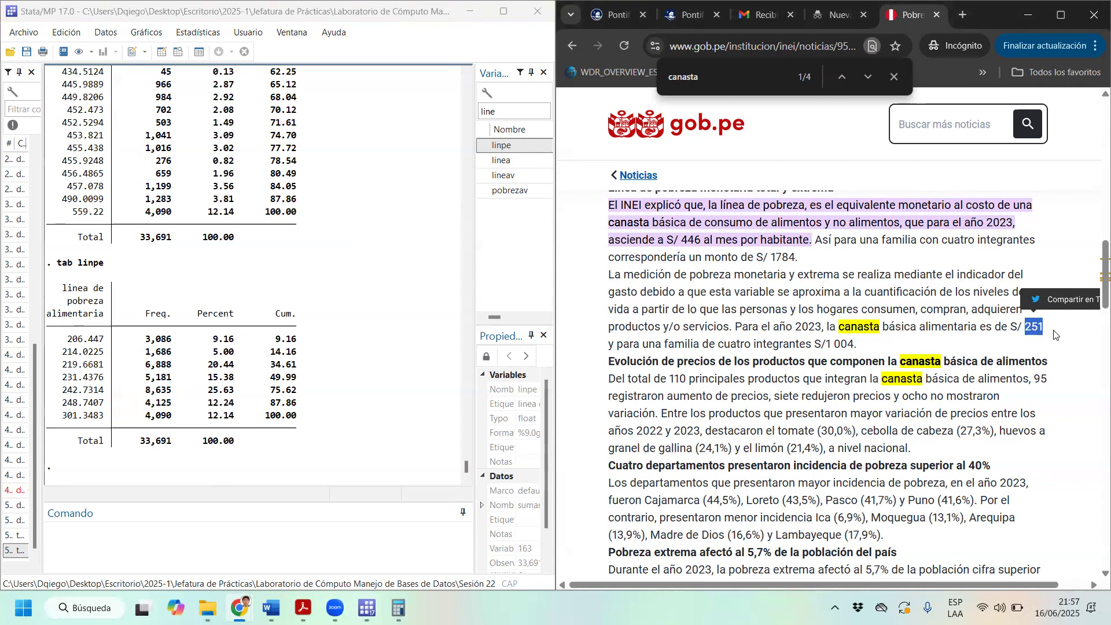
scroll(333, 336, "up", 3)
scroll(333, 335, "down", 3)
Try to tabulate the variable lineav
left_click(483, 176)
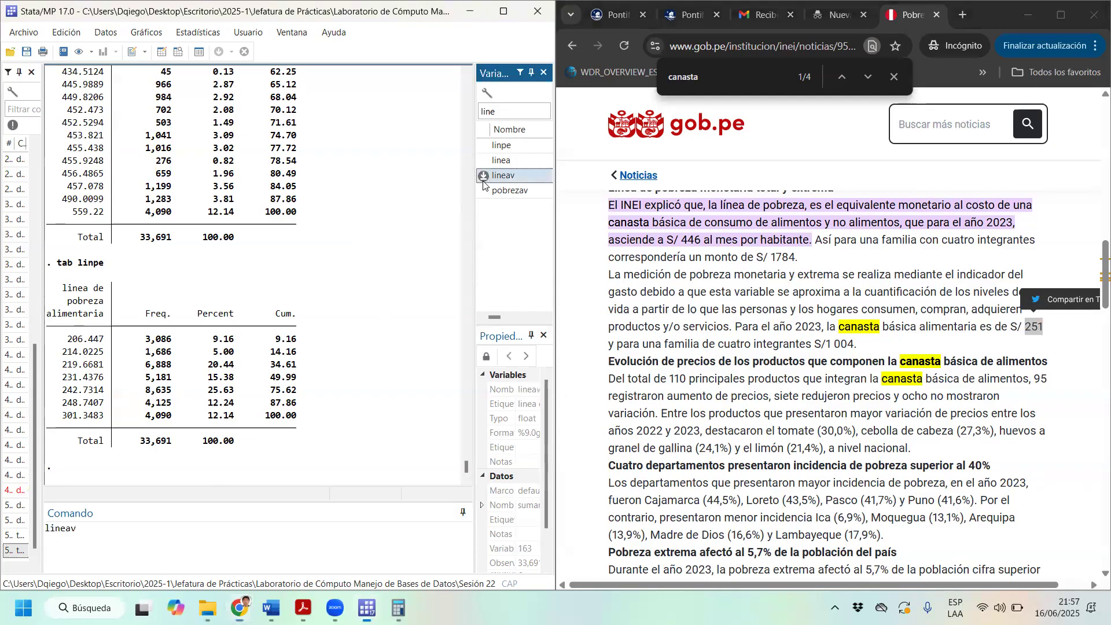
left_click(51, 529)
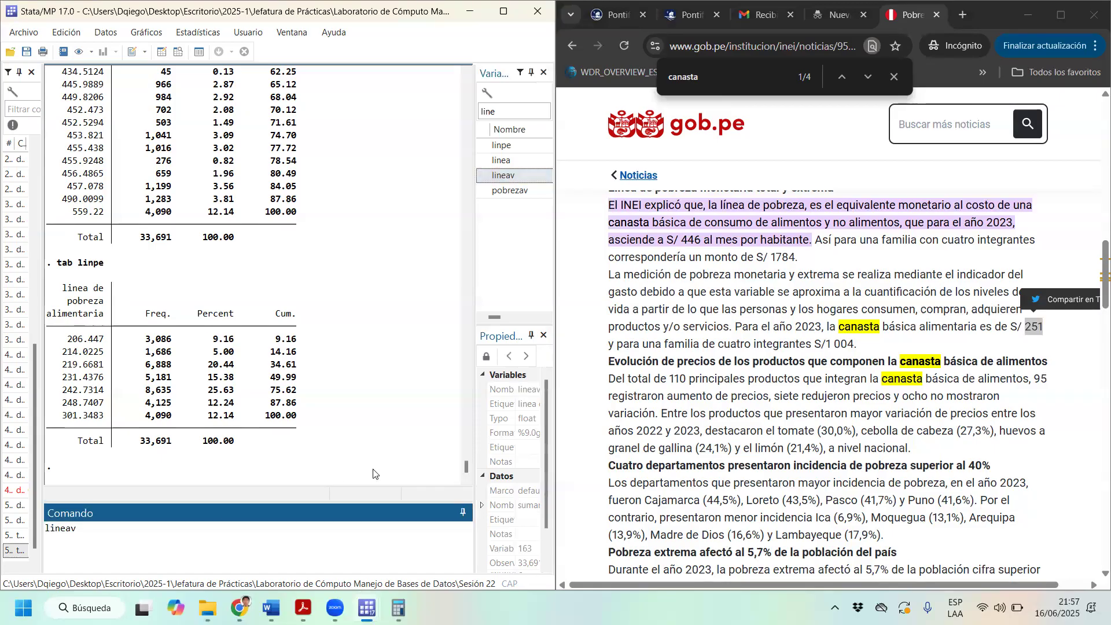
type("tab")
key("Return")
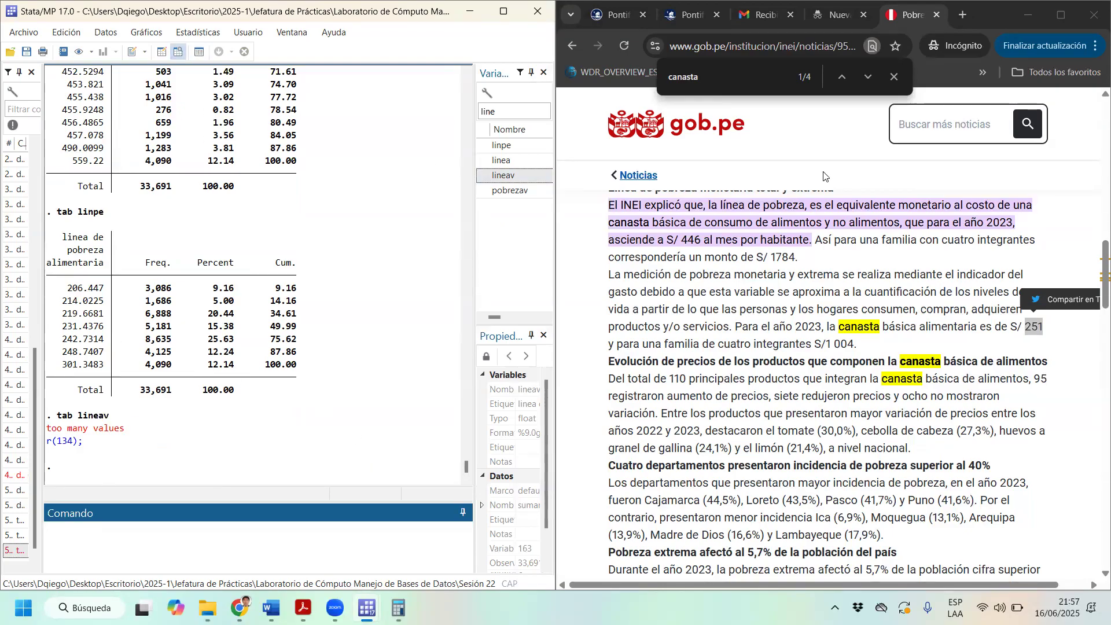
Browse the sumaria-2024 data, filter its variables by "vul", and jump to and select the lineav column
left_click(178, 52)
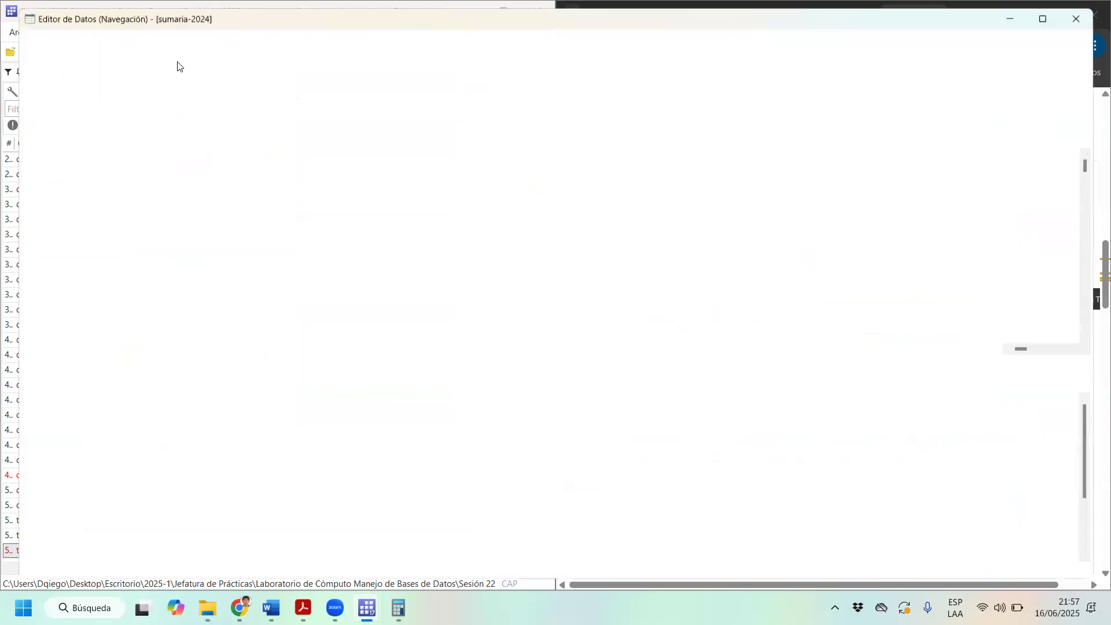
left_click(1059, 153)
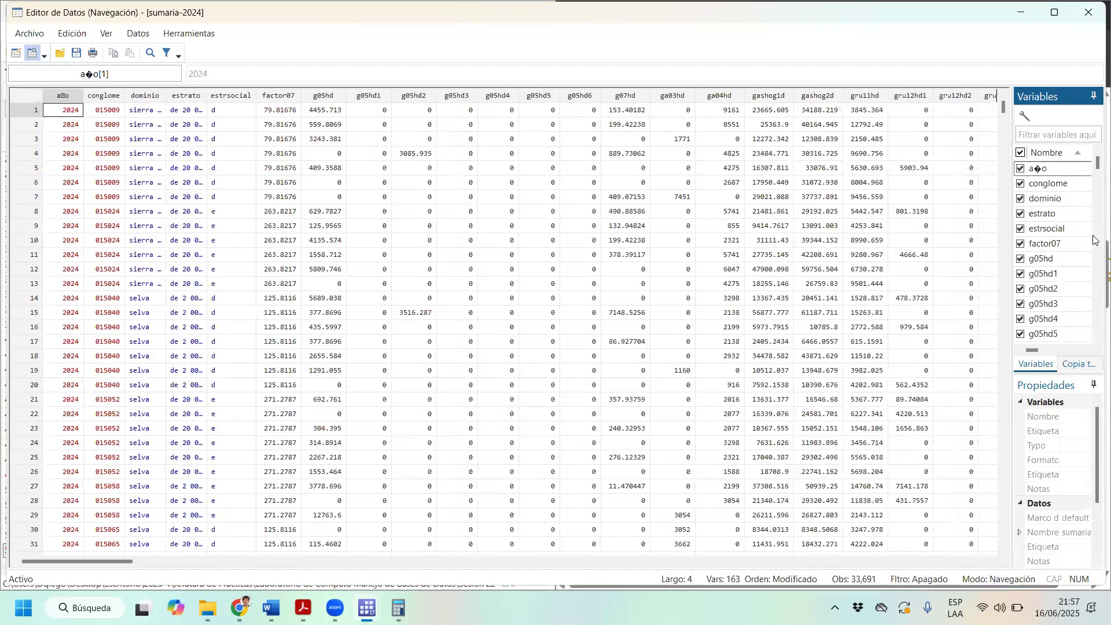
left_click_drag(1098, 251, 1102, 251)
left_click_drag(108, 561, 909, 555)
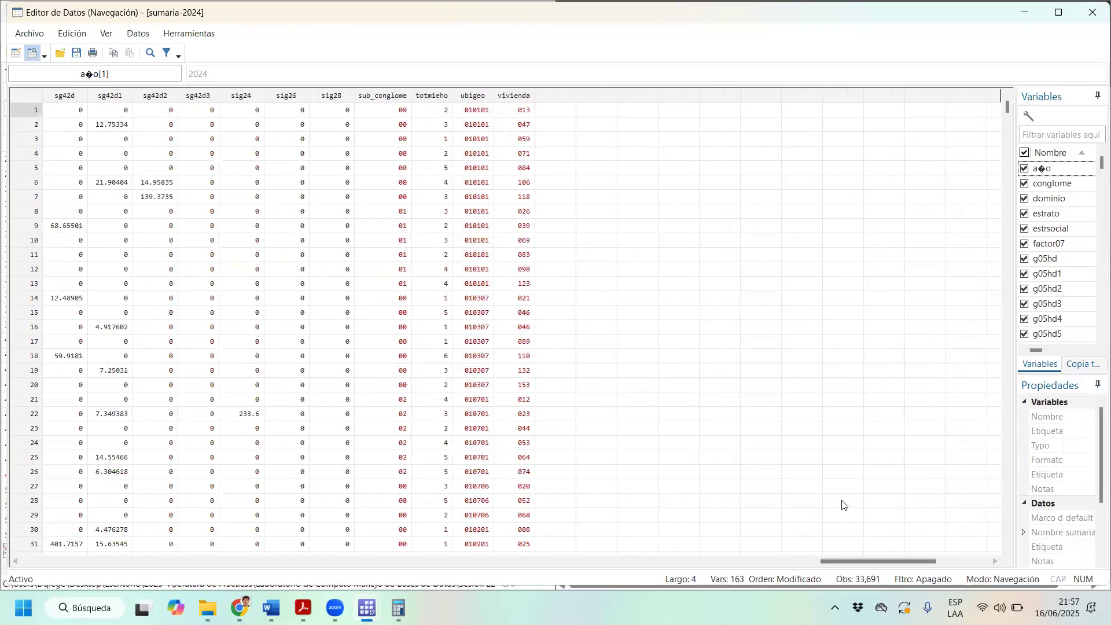
left_click(1056, 137)
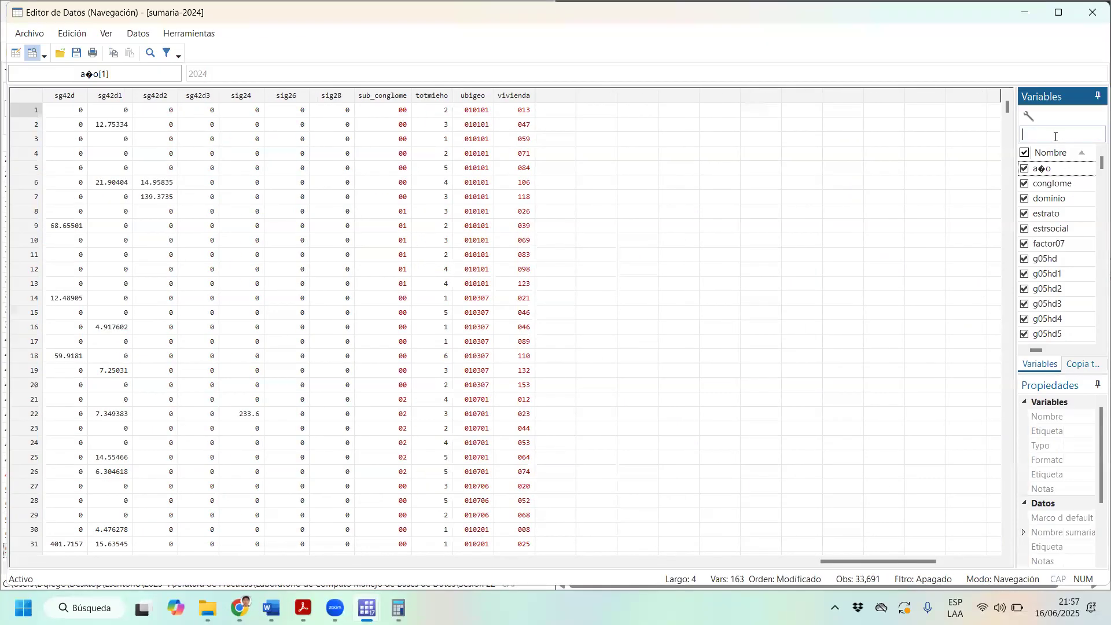
type("vul")
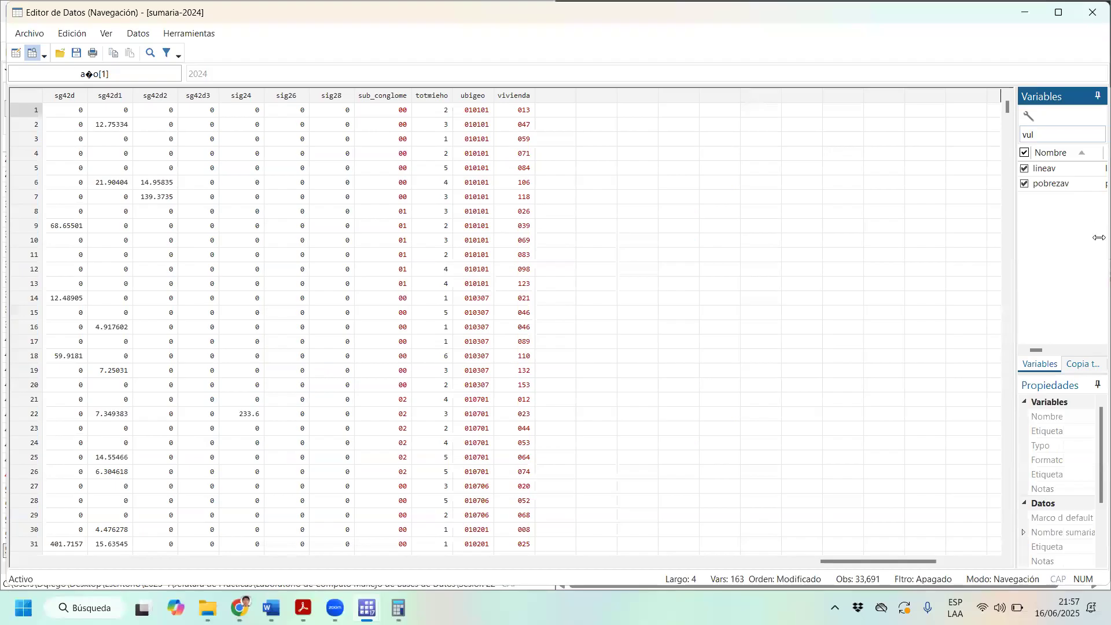
left_click(1058, 169)
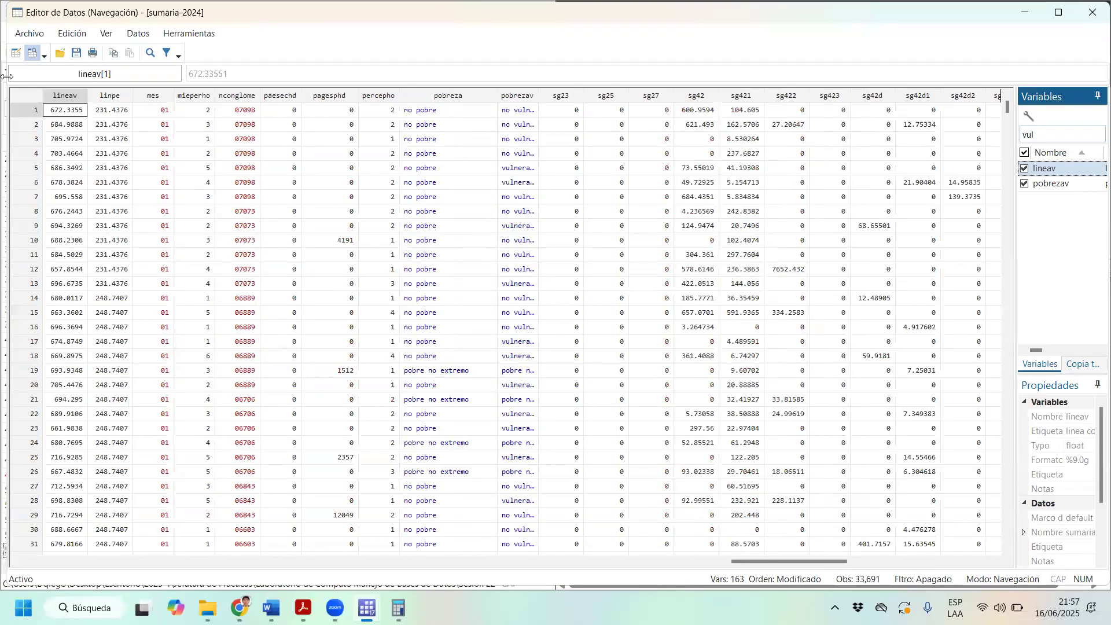
left_click(79, 97)
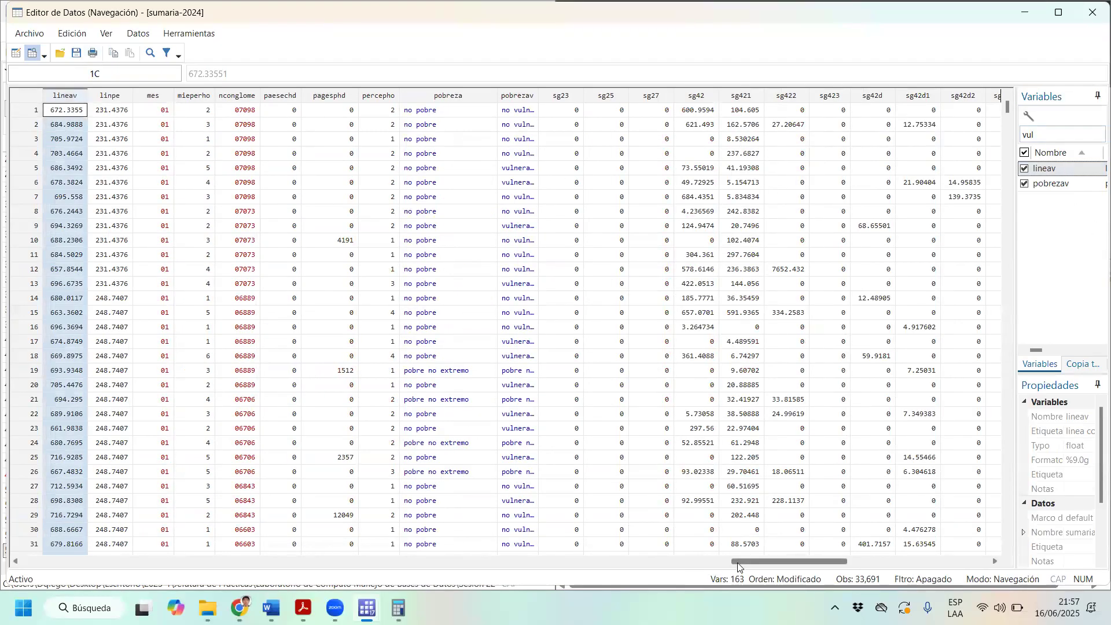
Examine the lineav column alongside the neighbouring linea, linpe, pobreza and pobrezav columns
left_click_drag(740, 562, 689, 569)
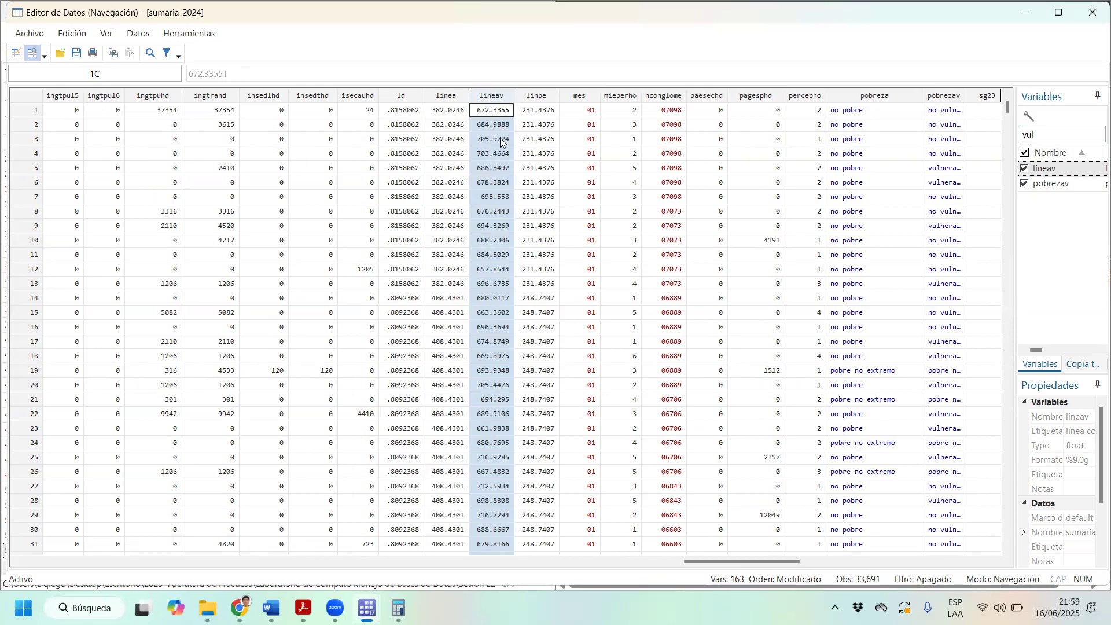
scroll(820, 570, "right", 5)
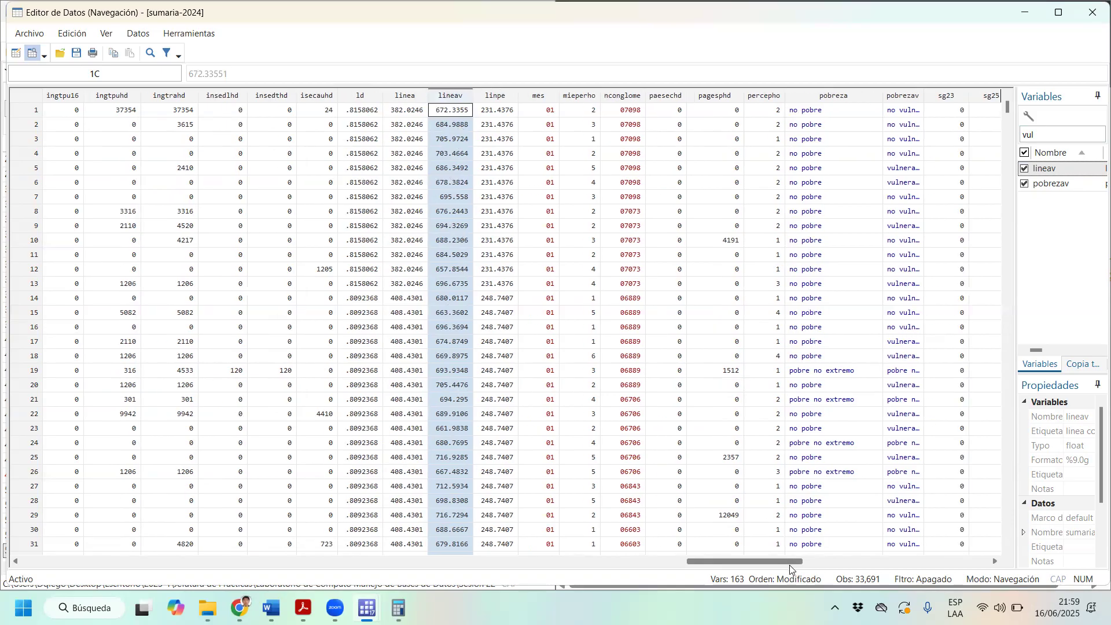
scroll(821, 570, "right", 1)
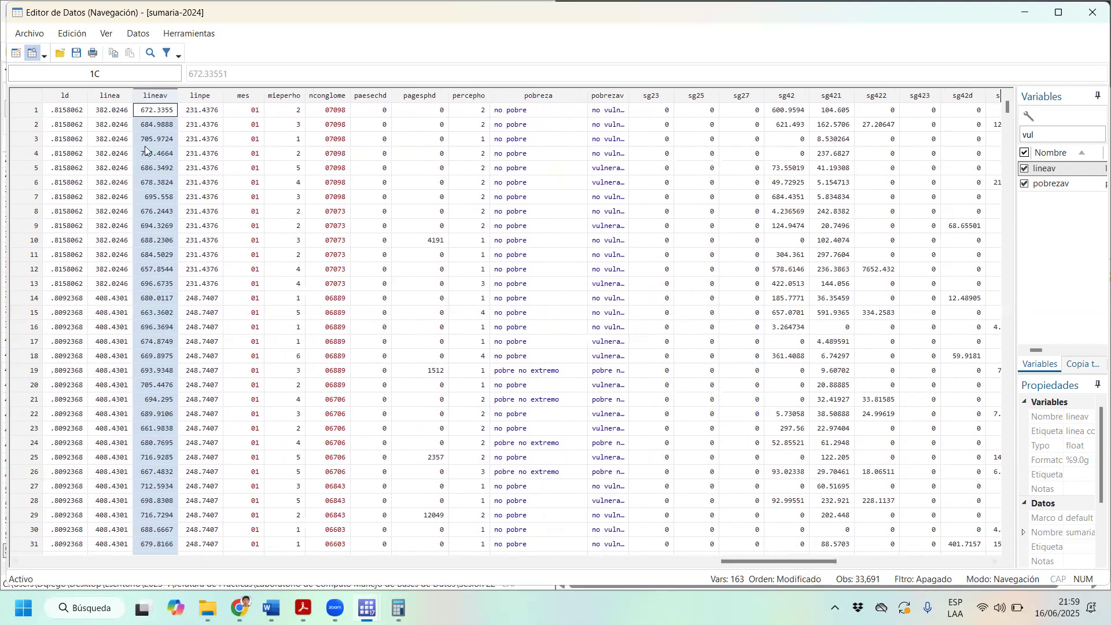
Widen the pobrezav column to fit its full category labels, accept the notice, and select the column
double_click(631, 94)
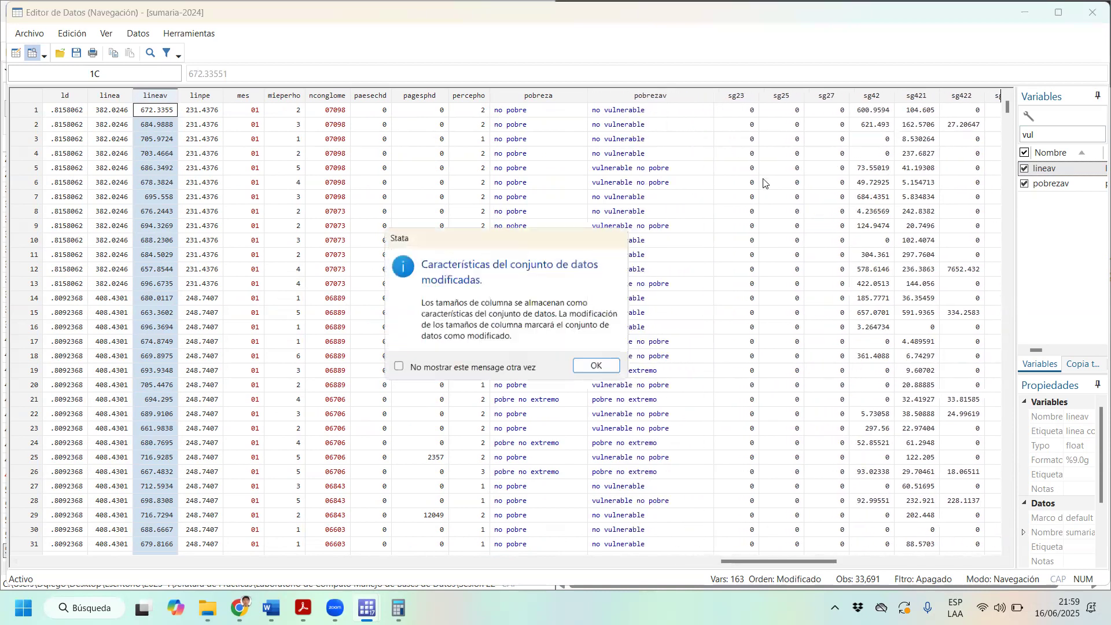
left_click(596, 369)
left_click(652, 96)
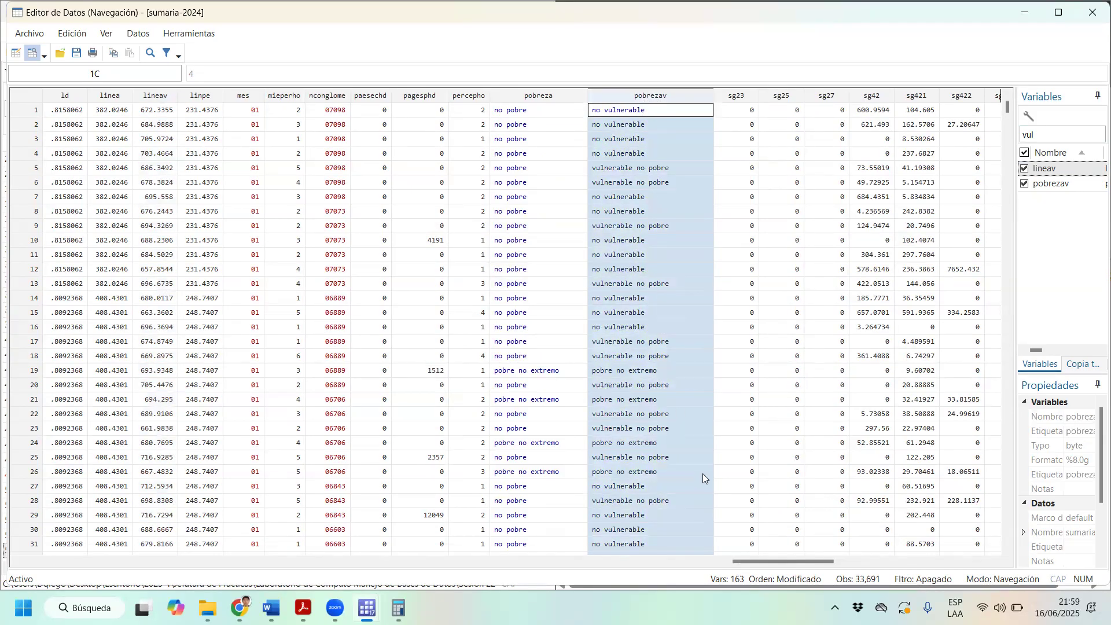
left_click_drag(804, 560, 851, 564)
Filter the data browser's variables by "es", inspect the estrsocial column's rows, and close the data browser
double_click(1044, 134)
key("BackSpace")
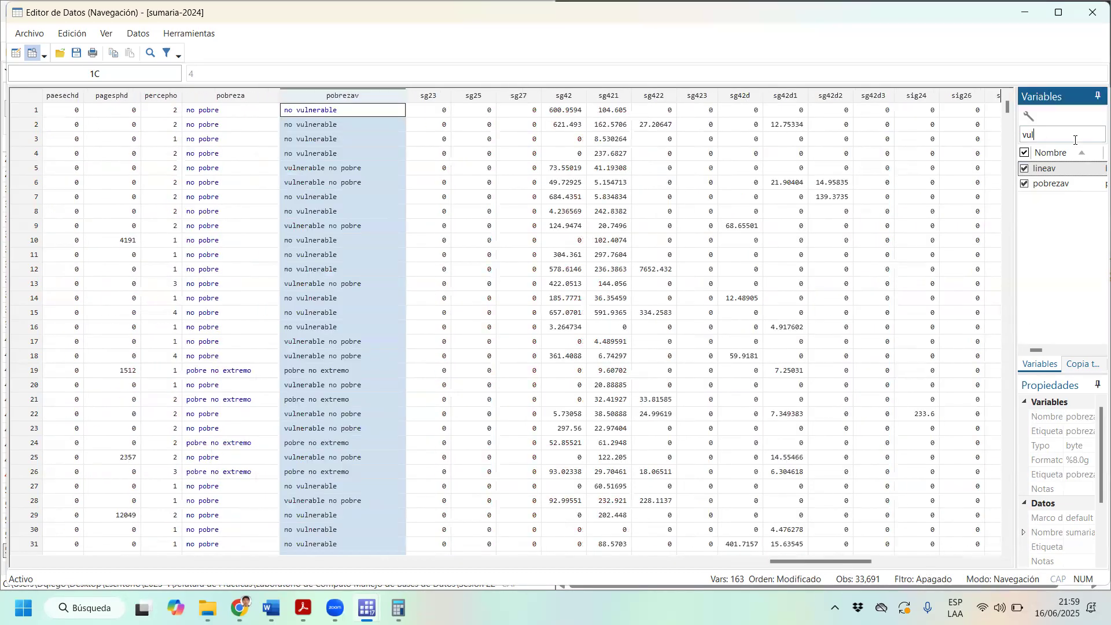
type("es")
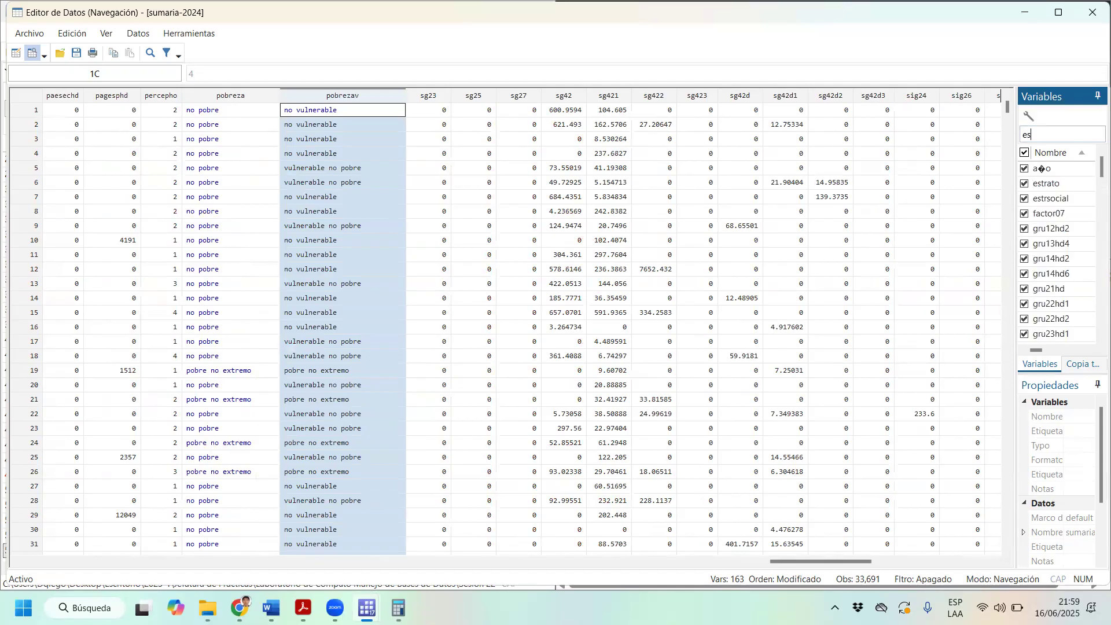
left_click(1068, 200)
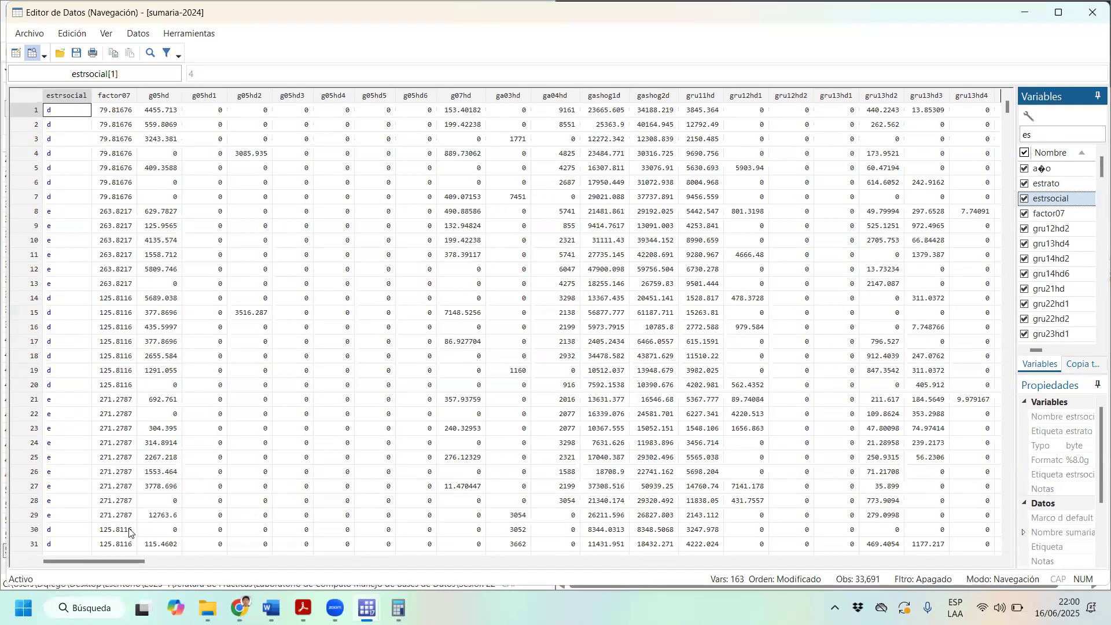
left_click_drag(94, 562, 73, 568)
left_click(246, 97)
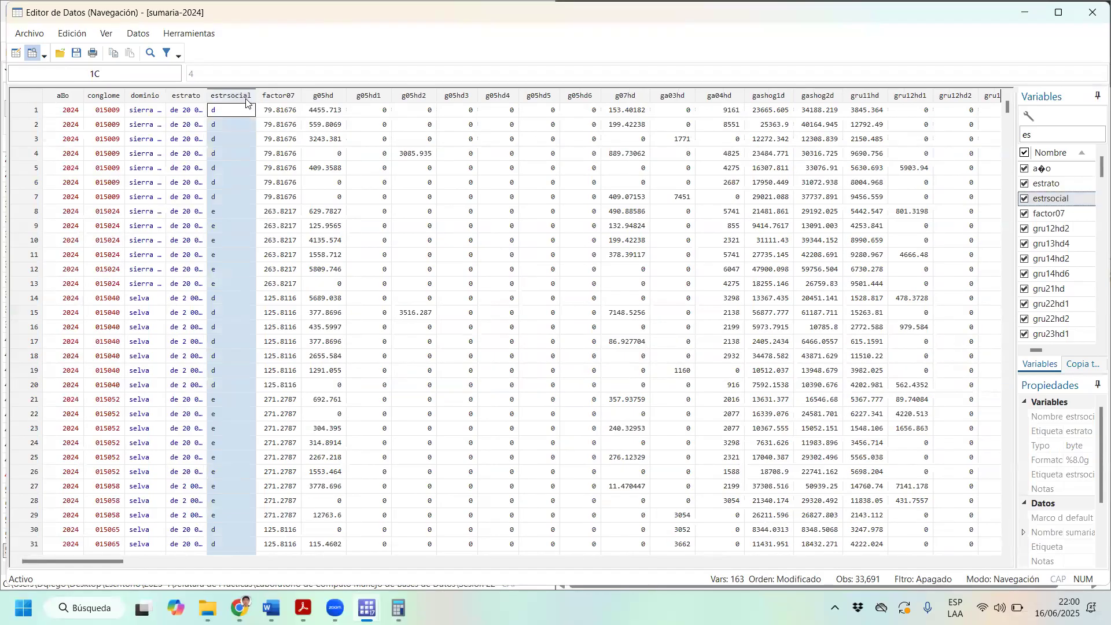
scroll(237, 207, "down", 8)
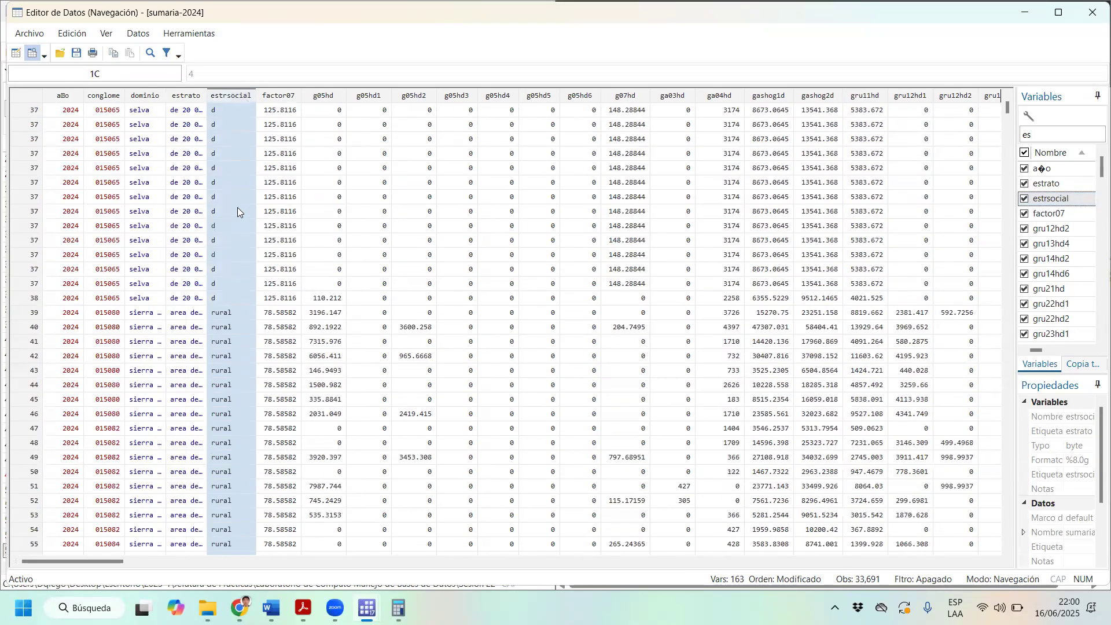
scroll(236, 208, "up", 9)
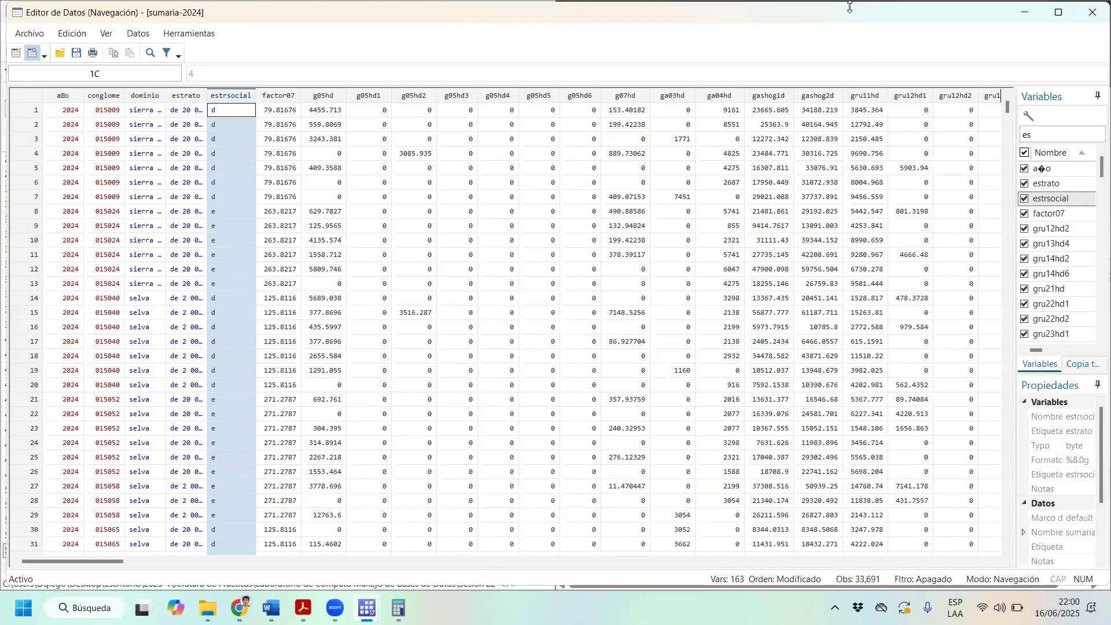
left_click_drag(848, 7, 871, 55)
left_click(1094, 69)
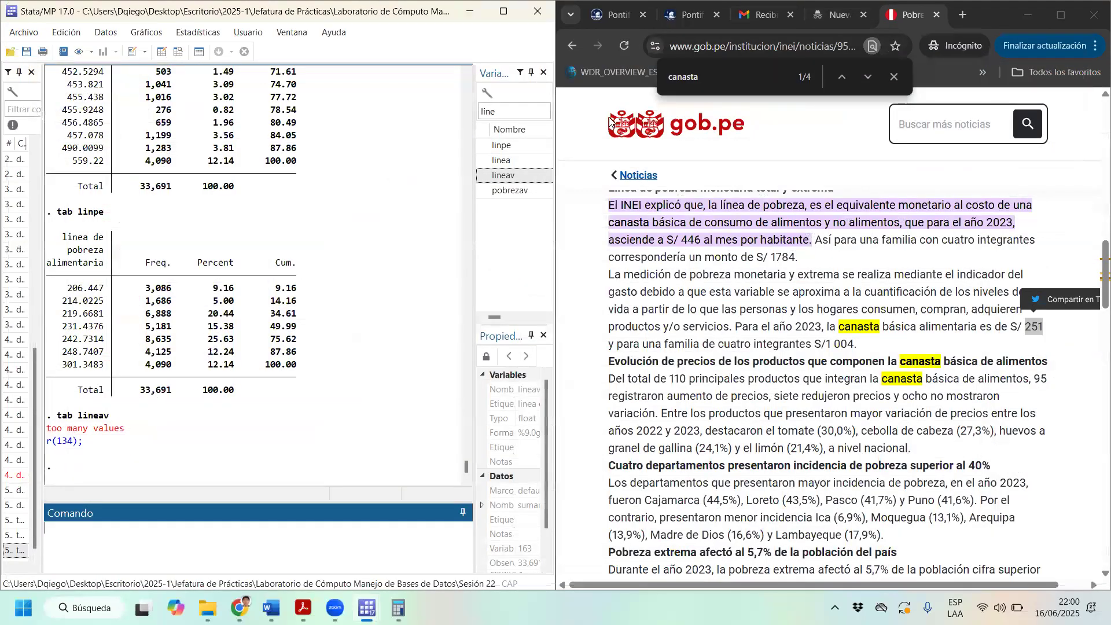
Maximise the main Stata window, filter its variables by "estr", and tabulate estrsocial
left_click(504, 11)
double_click(1083, 107)
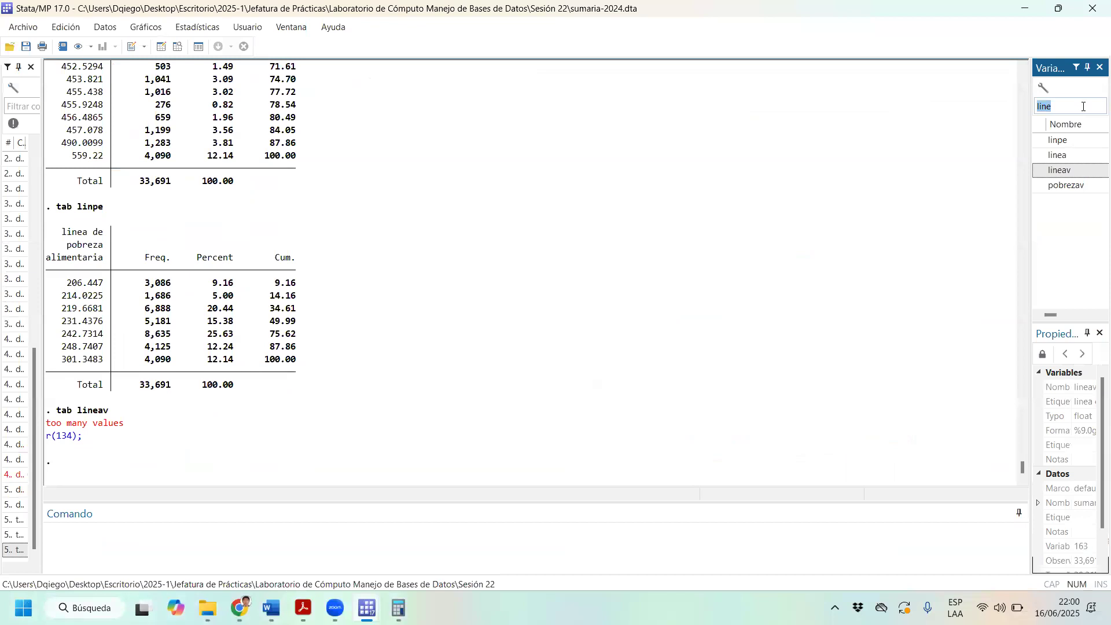
type("estr")
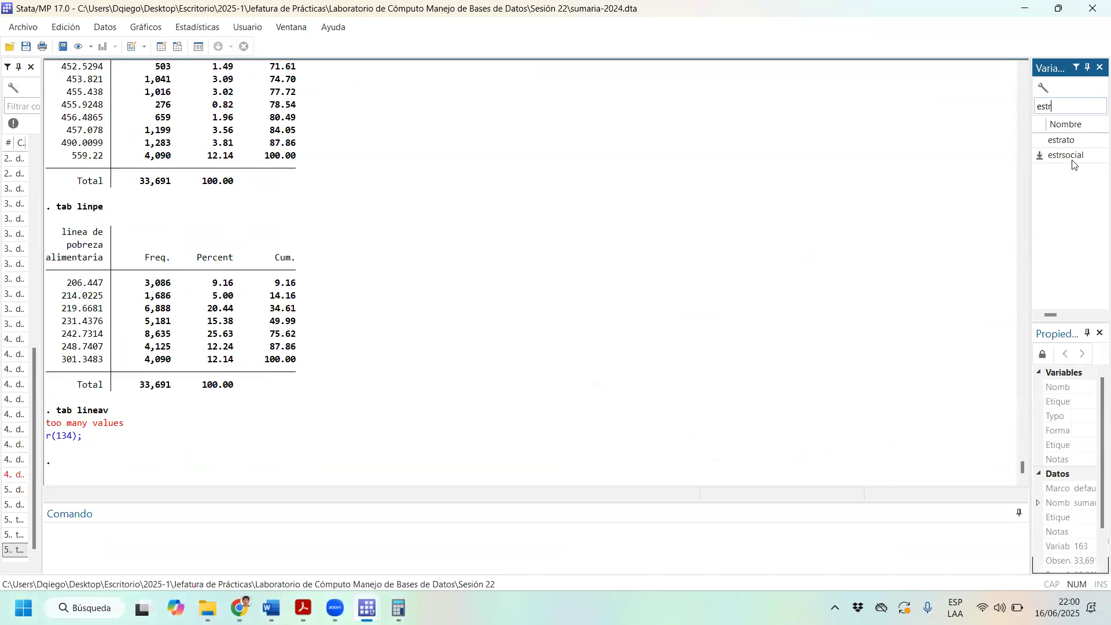
double_click(1042, 155)
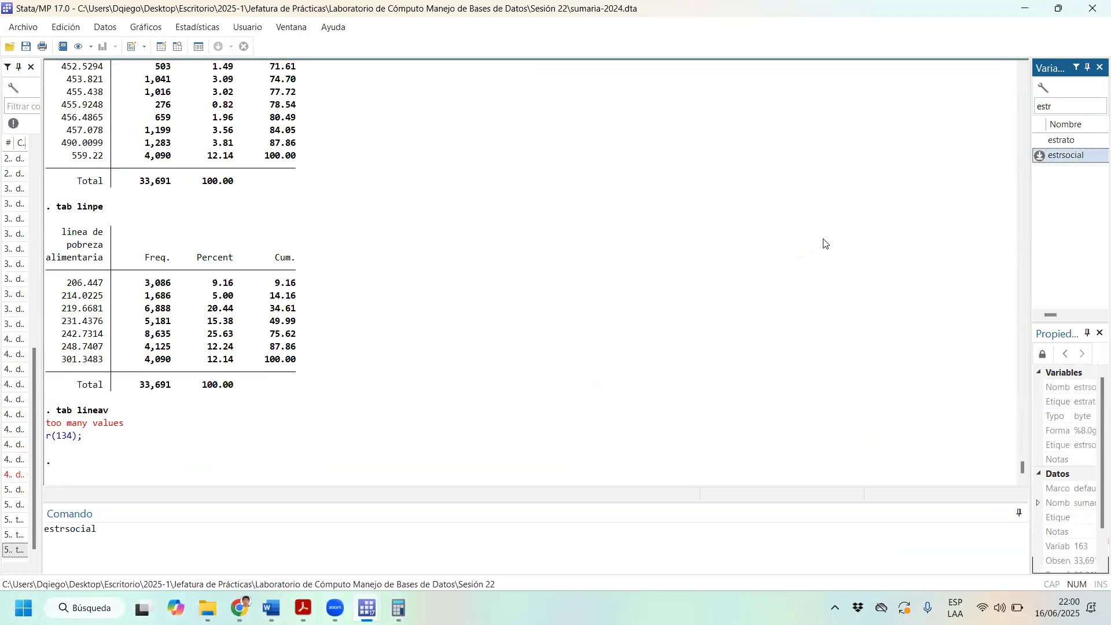
left_click(45, 529)
type("tab")
key("Return")
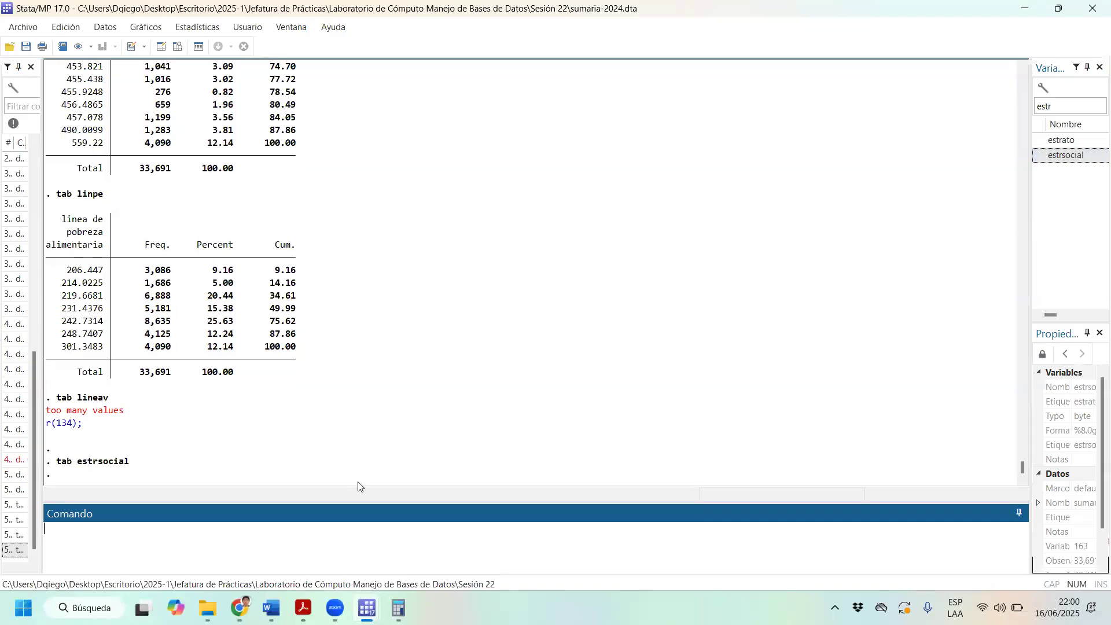
Examine the estrsocial frequency table, comparing strata a to e with the rural row
left_click_drag(78, 363, 306, 422)
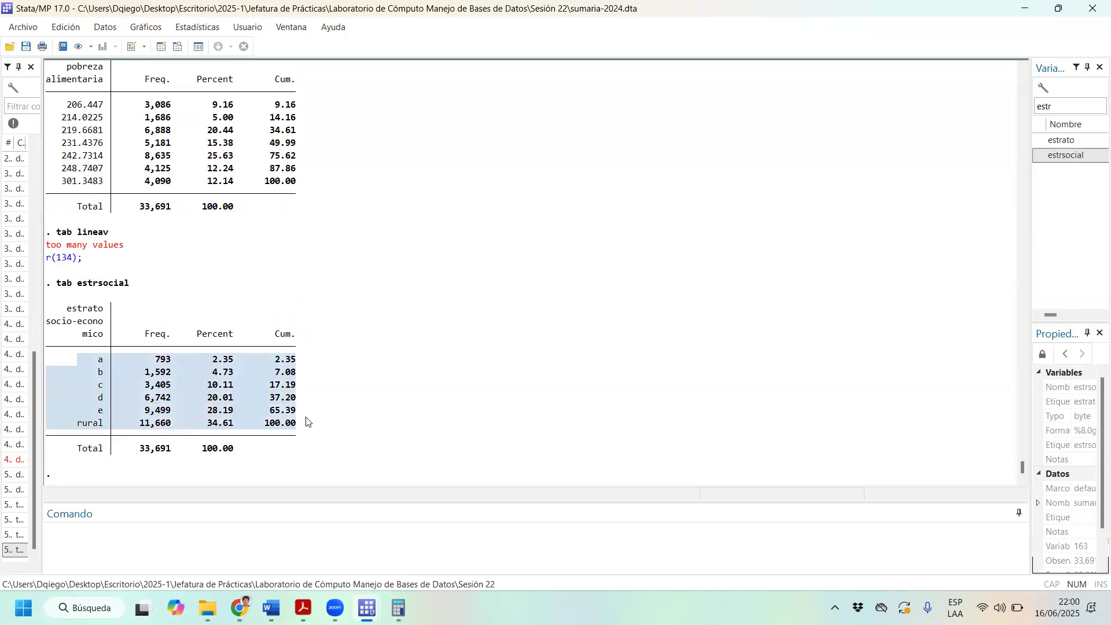
left_click(90, 423)
left_click_drag(68, 424, 318, 424)
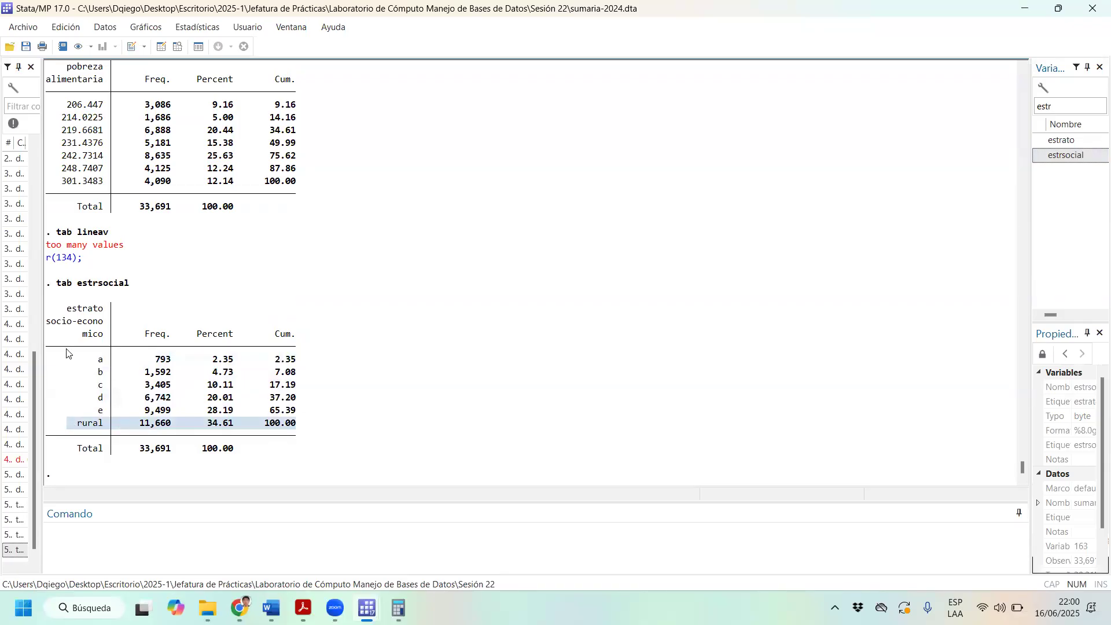
left_click(63, 306)
left_click_drag(63, 308, 201, 335)
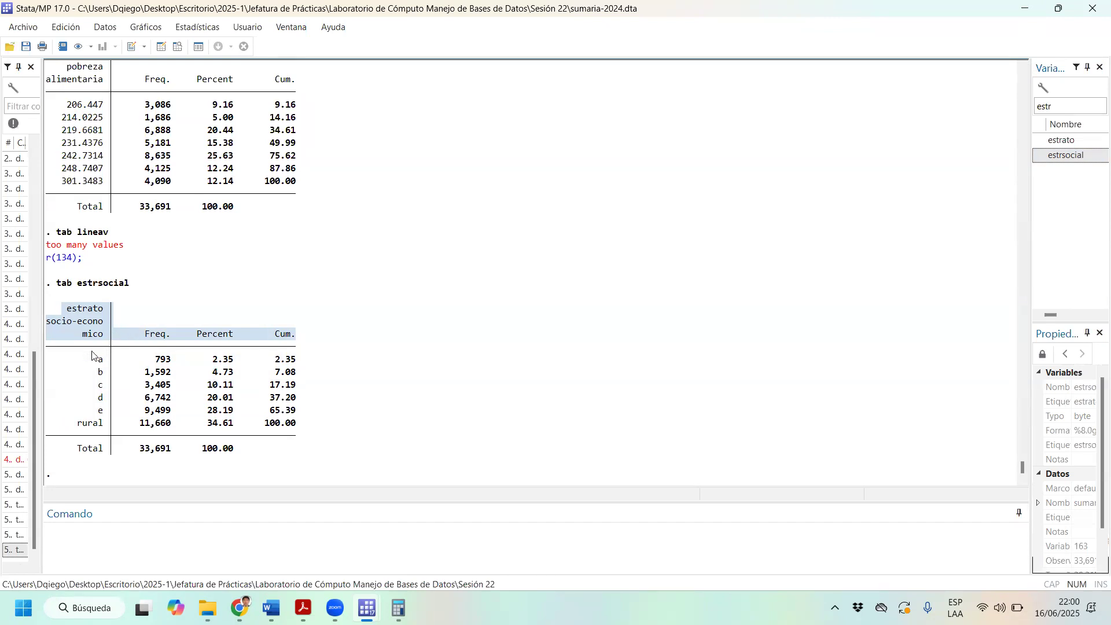
left_click(53, 312)
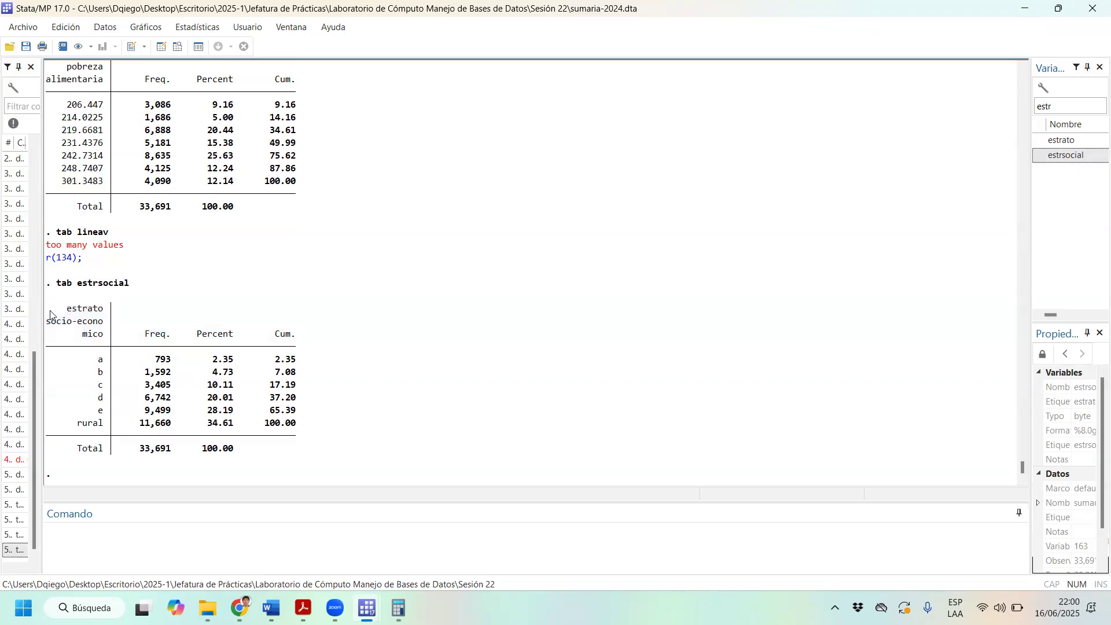
left_click_drag(47, 307, 307, 412)
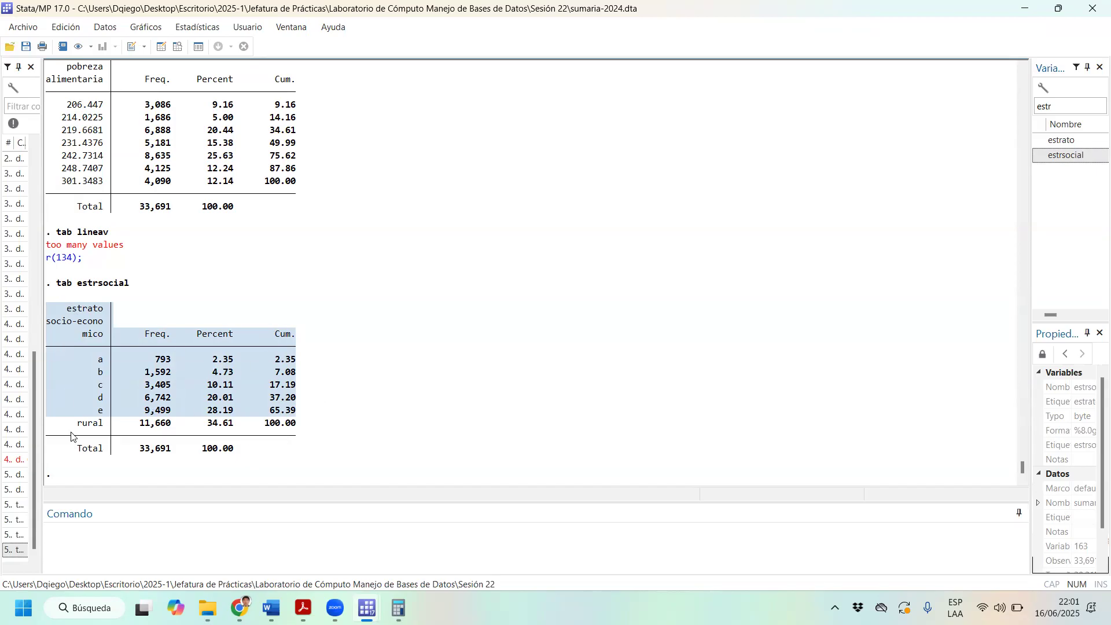
left_click_drag(73, 423, 297, 426)
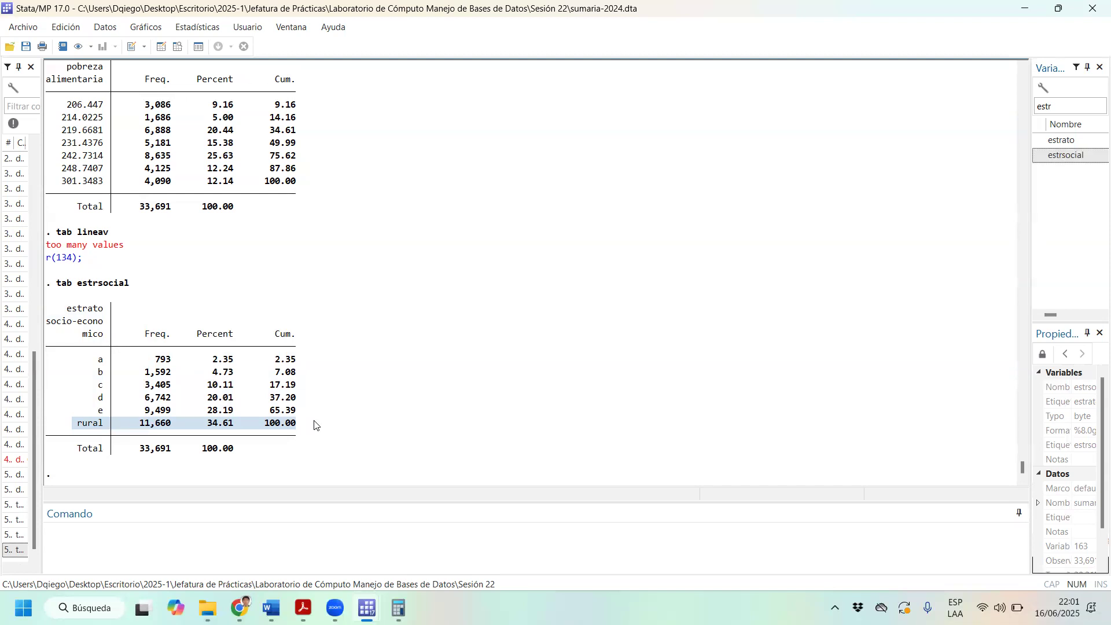
Return to the sesión_22 do-file and insert four blank lines below the save sumaria.dta command
double_click(864, 18)
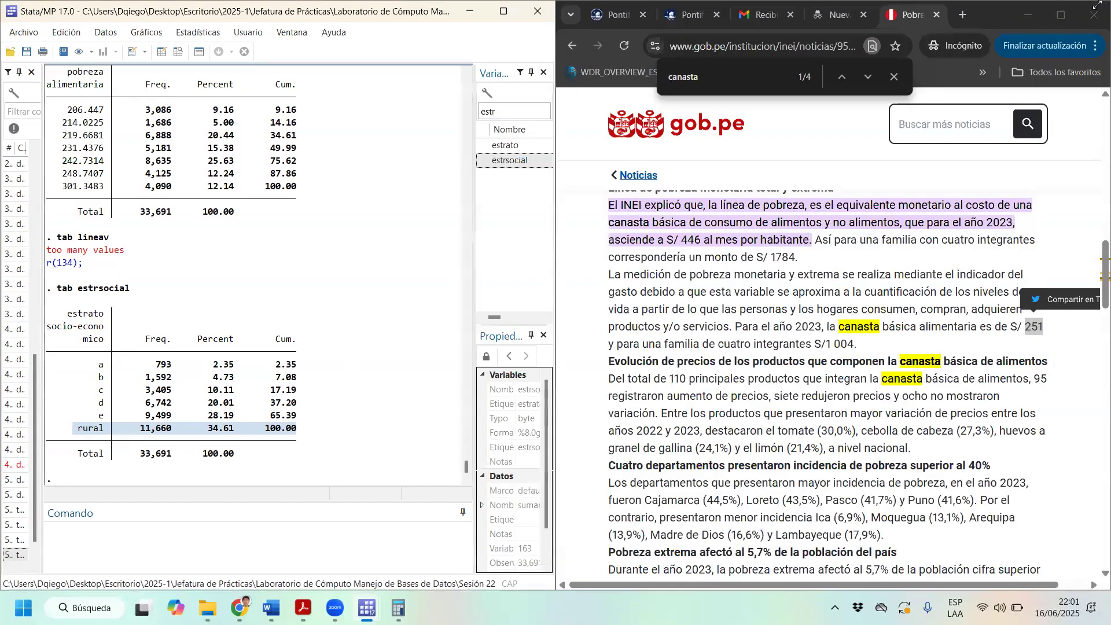
left_click(1028, 15)
left_click(892, 243)
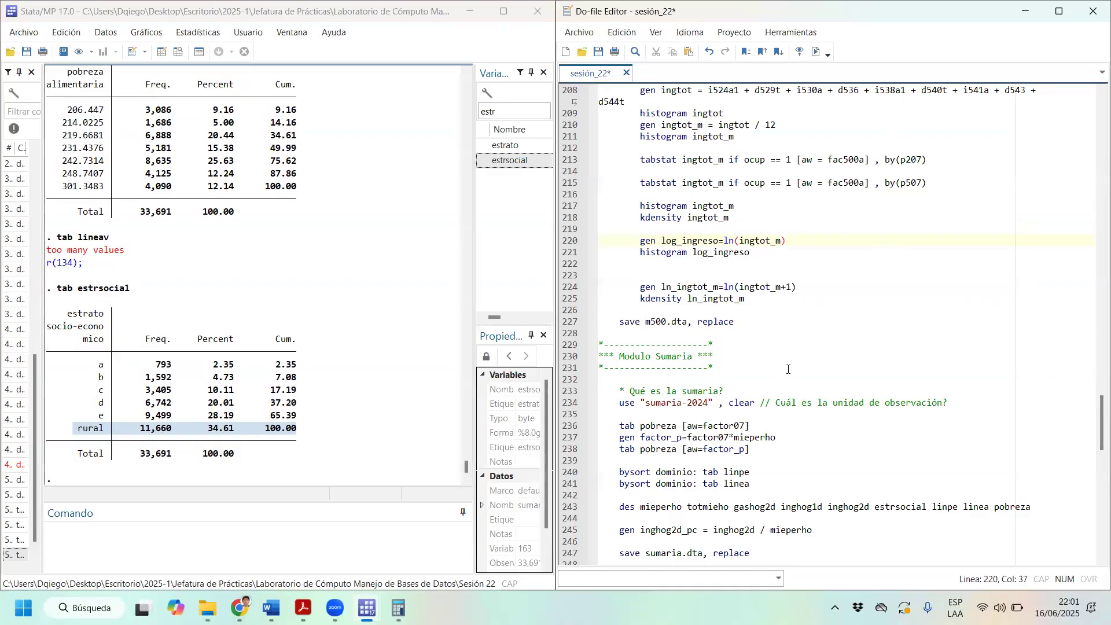
scroll(791, 369, "down", 2)
scroll(790, 370, "down", 1)
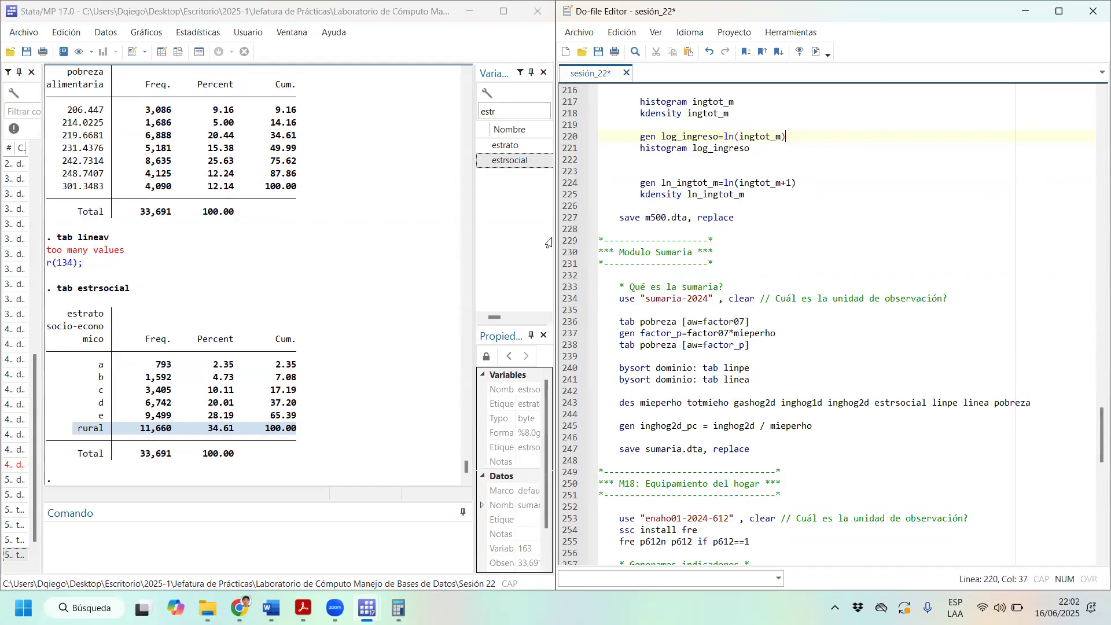
left_click(737, 462)
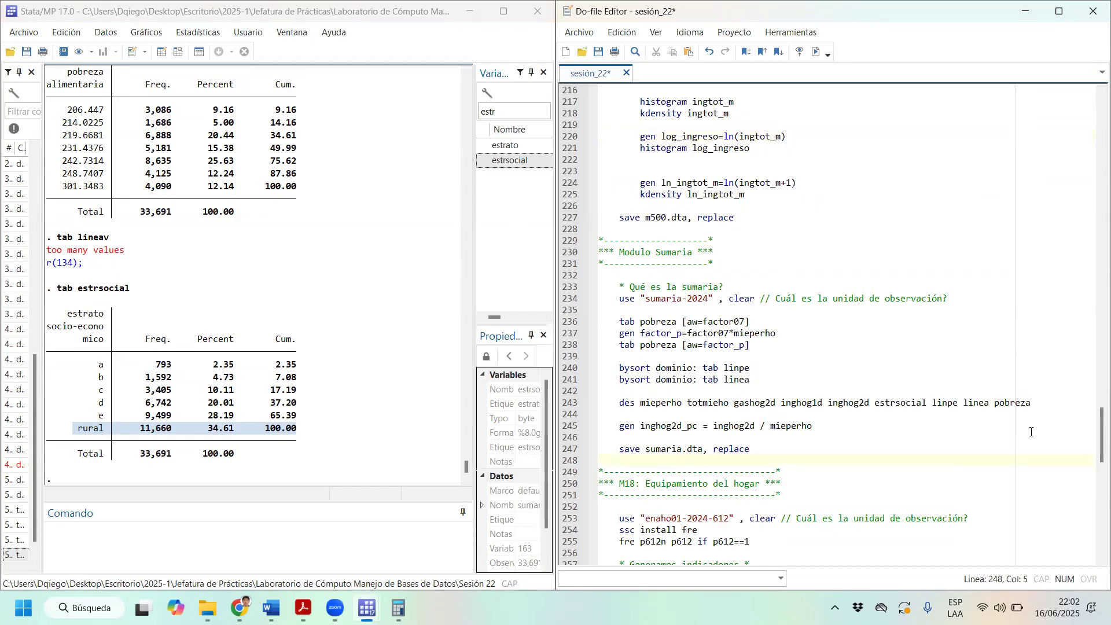
key("Return")
key("Return")
key("Return")
key("Return")
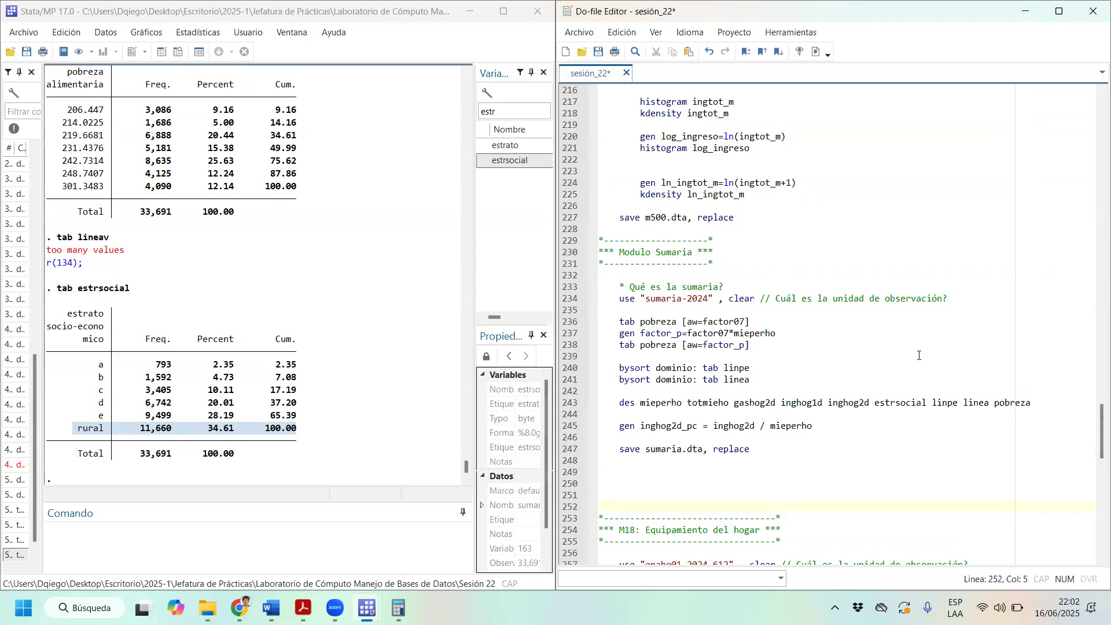
Browse the sumaria-2024 data in a maximised window and enlarge the variable list to show full labels
left_click(179, 53)
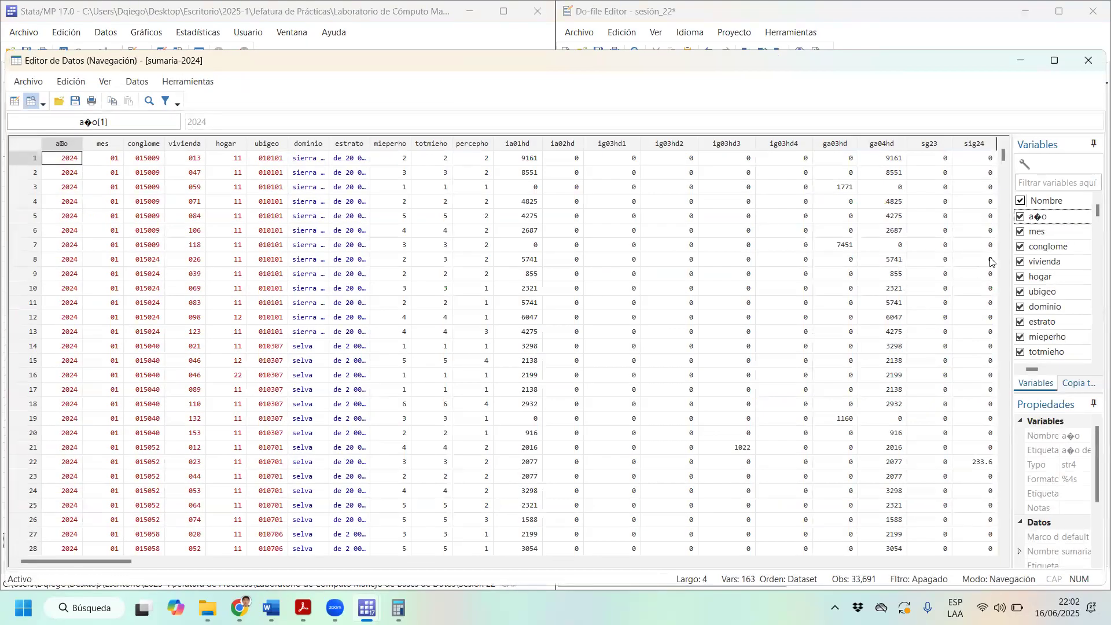
left_click_drag(871, 70, 795, 198)
left_click(978, 189)
left_click_drag(1022, 230, 770, 232)
left_click_drag(1101, 142, 1095, 314)
Review the labels of the group 1 food spending variables from gru11hd to gru13hd3
scroll(924, 254, "up", 2)
scroll(925, 254, "up", 15)
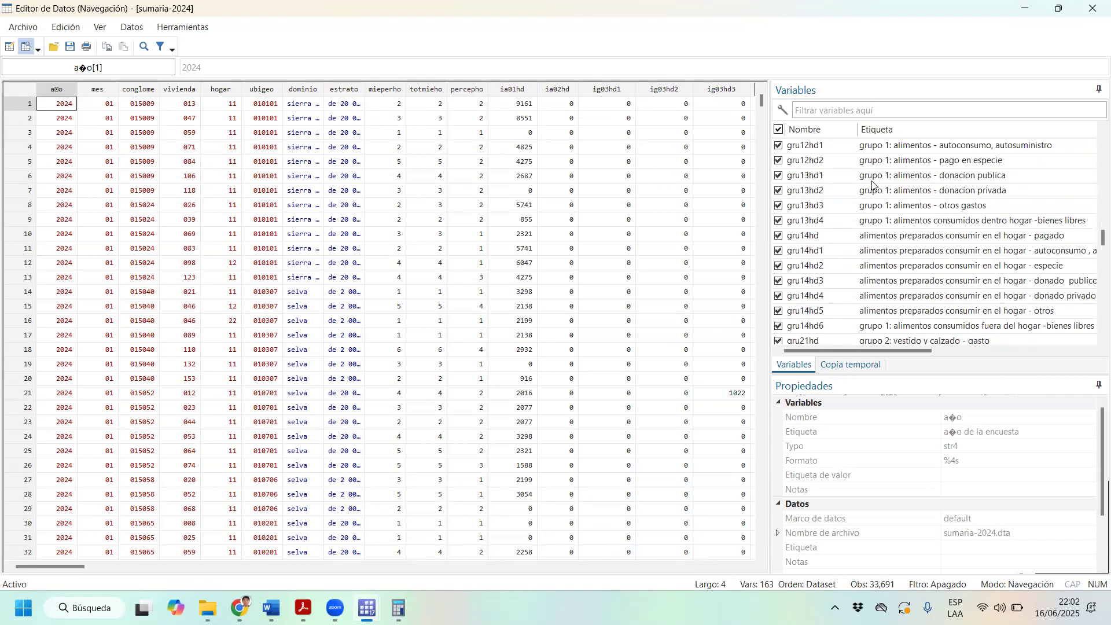
scroll(875, 186, "up", 2)
left_click(933, 222)
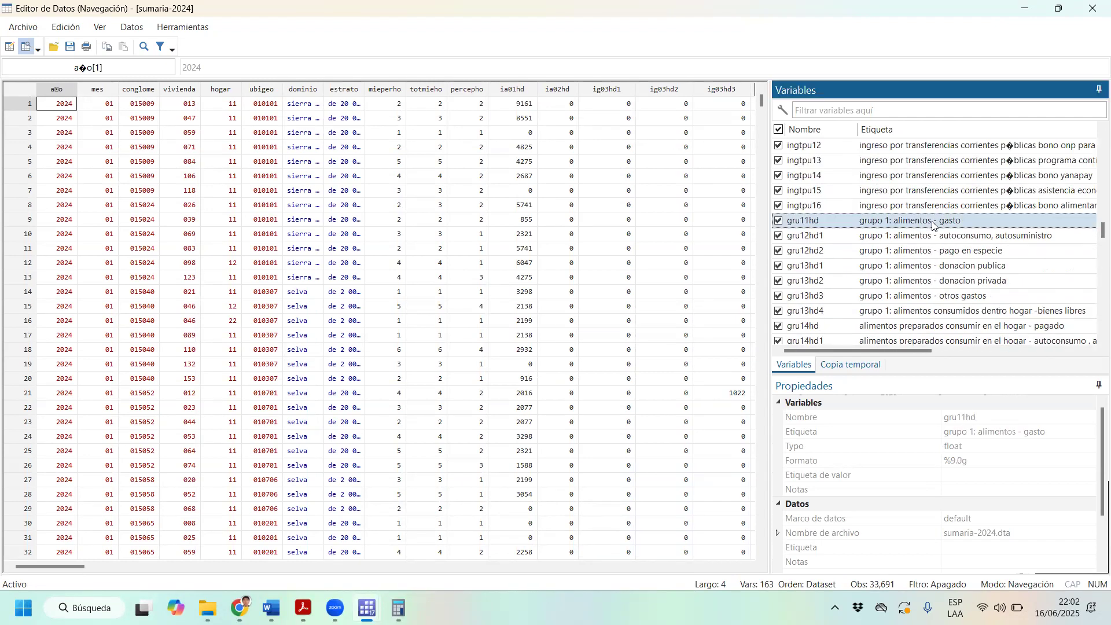
left_click(965, 242)
left_click(967, 255)
left_click(965, 268)
left_click(964, 281)
left_click(964, 295)
Review the labels of the public transfer, income and household equipment variables, and close the data browser
scroll(962, 293, "up", 5)
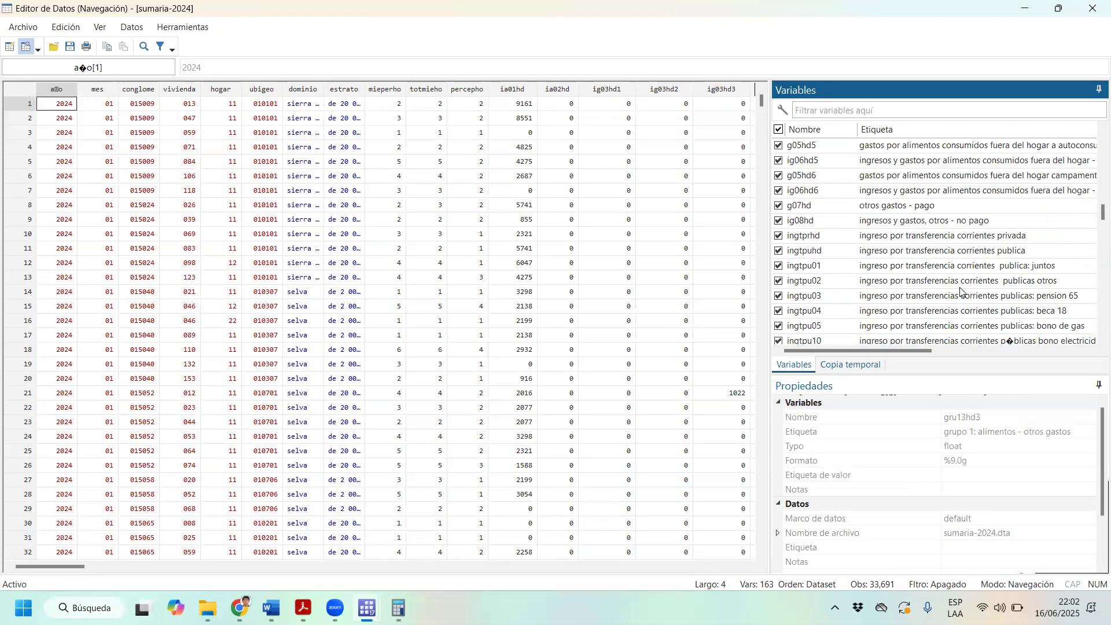
left_click(946, 251)
left_click(942, 267)
scroll(941, 274, "down", 3)
scroll(942, 273, "down", 2)
scroll(941, 271, "up", 13)
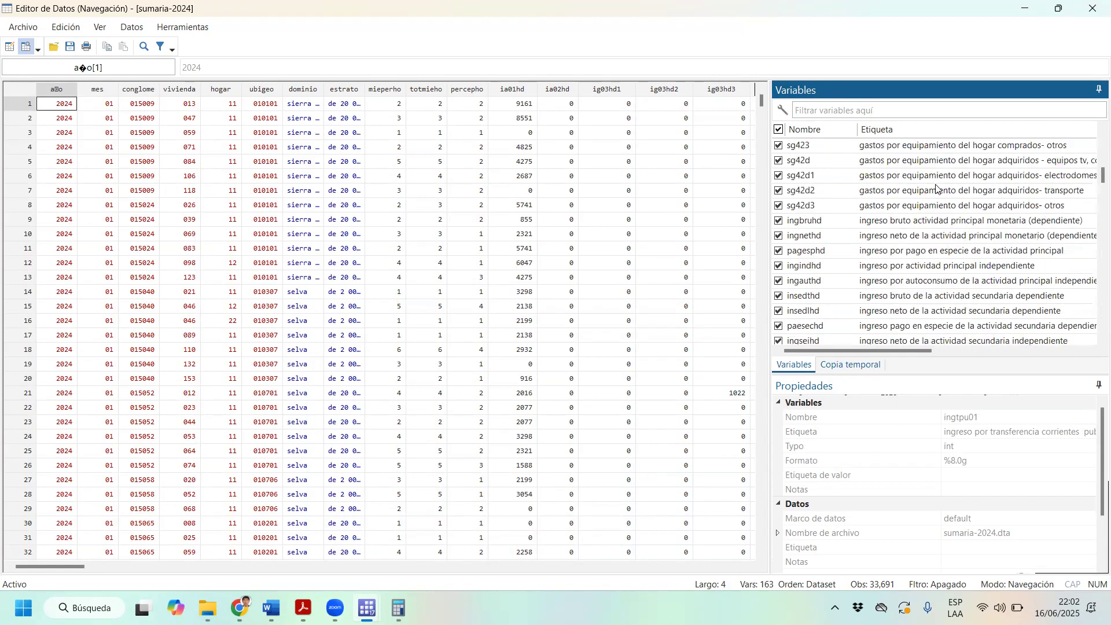
scroll(935, 188, "up", 3)
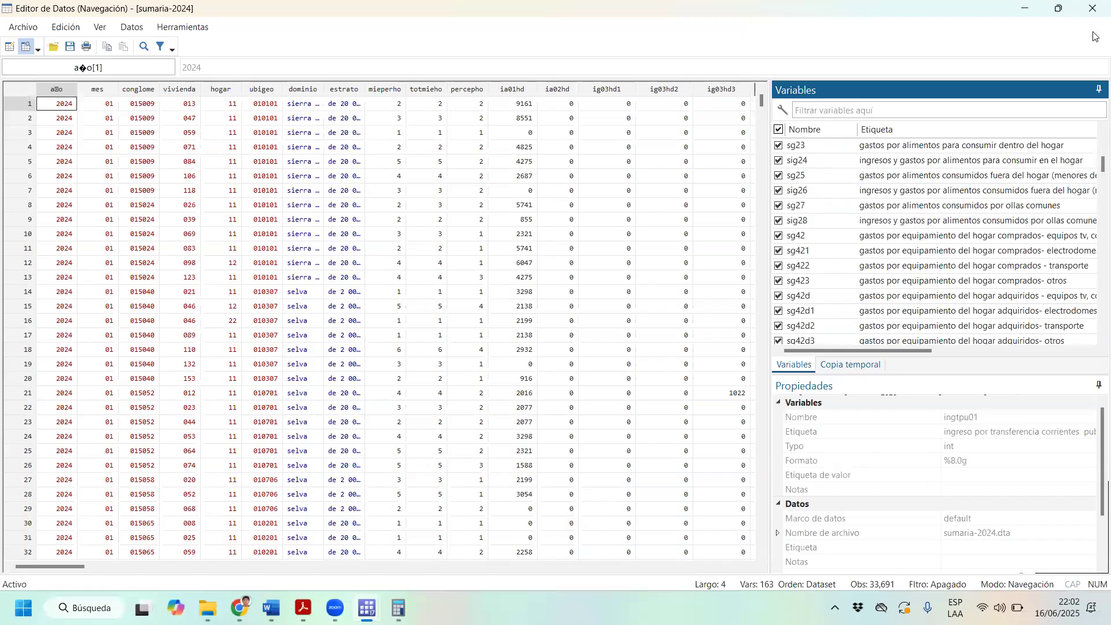
left_click(1094, 12)
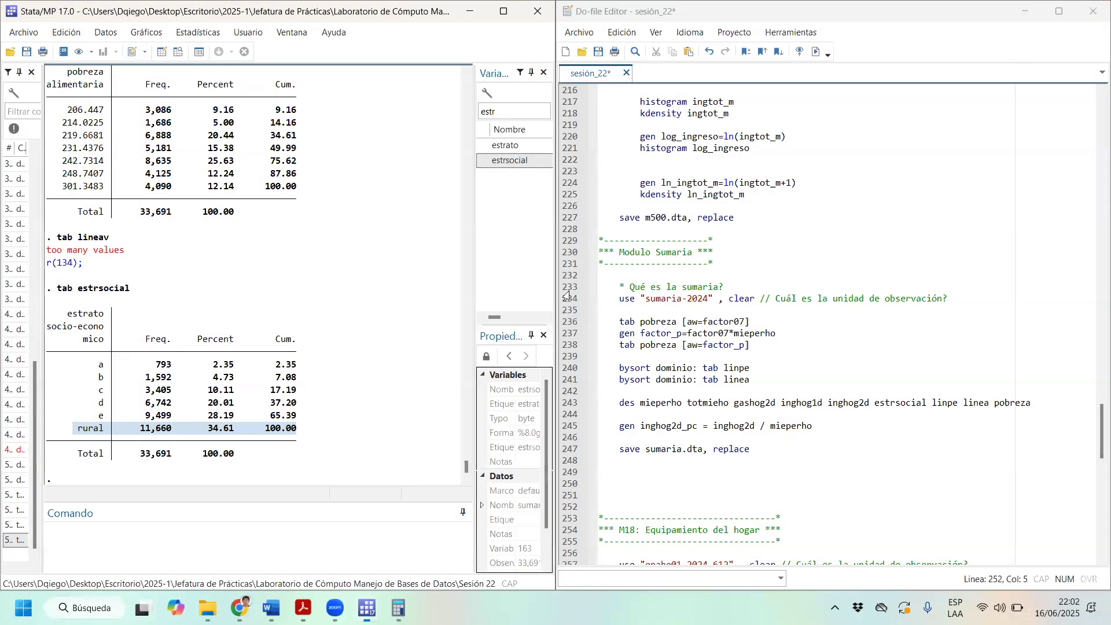
In File Explorer, find and select 01.ConstrVarGastoIngreso2014-2024 under Gasto2024 in the downloaded 966-Modulo34 zip's ConstVarGasto archive
left_click(207, 607)
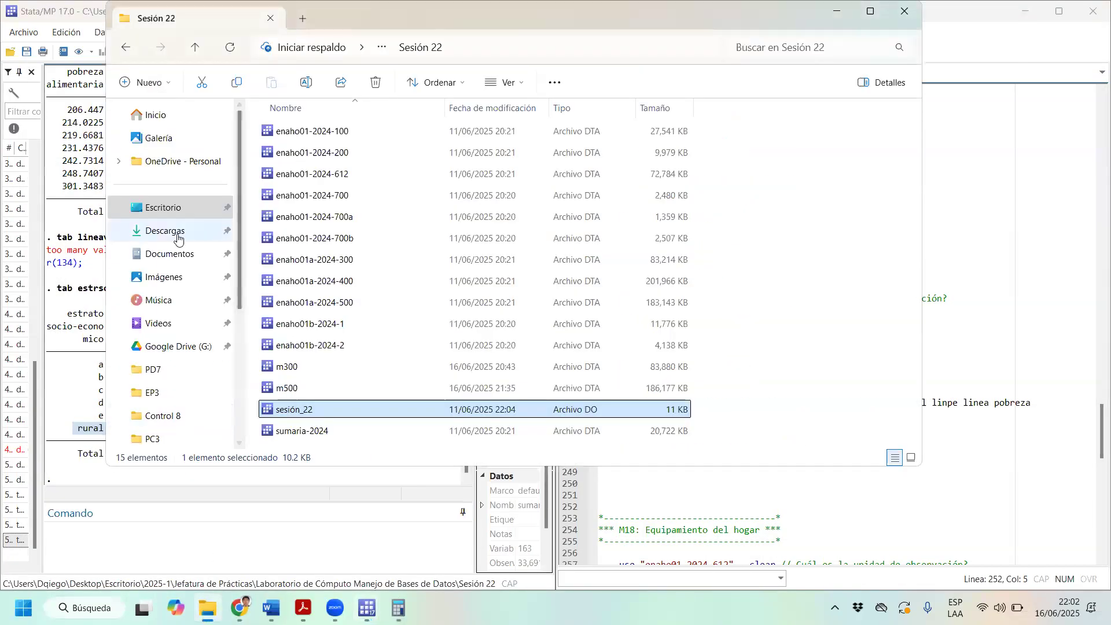
left_click(170, 249)
left_click(169, 234)
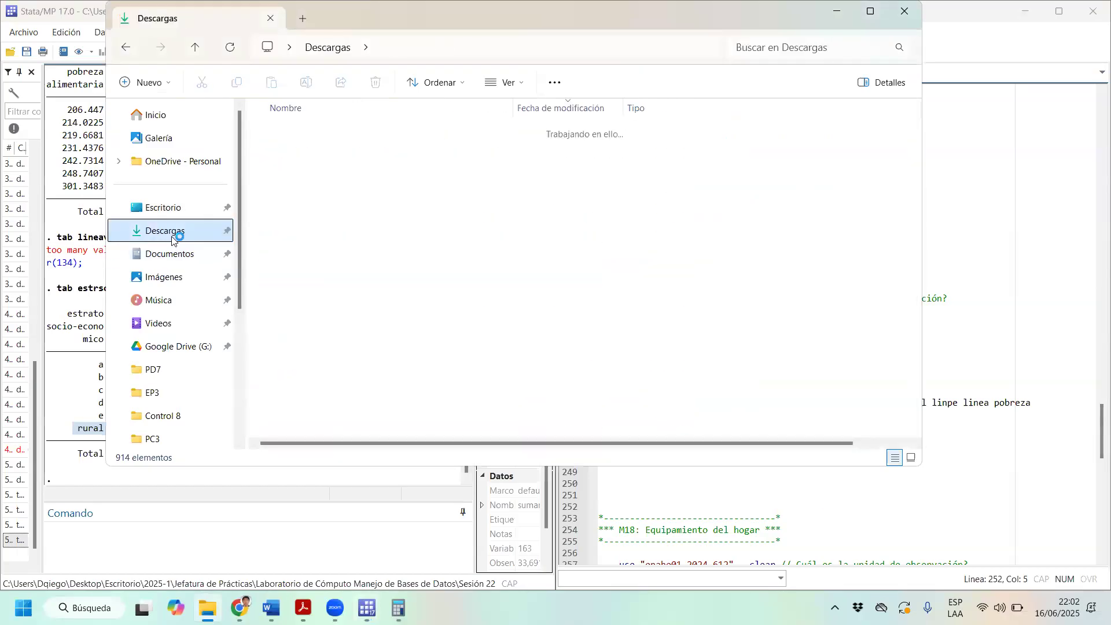
double_click(323, 169)
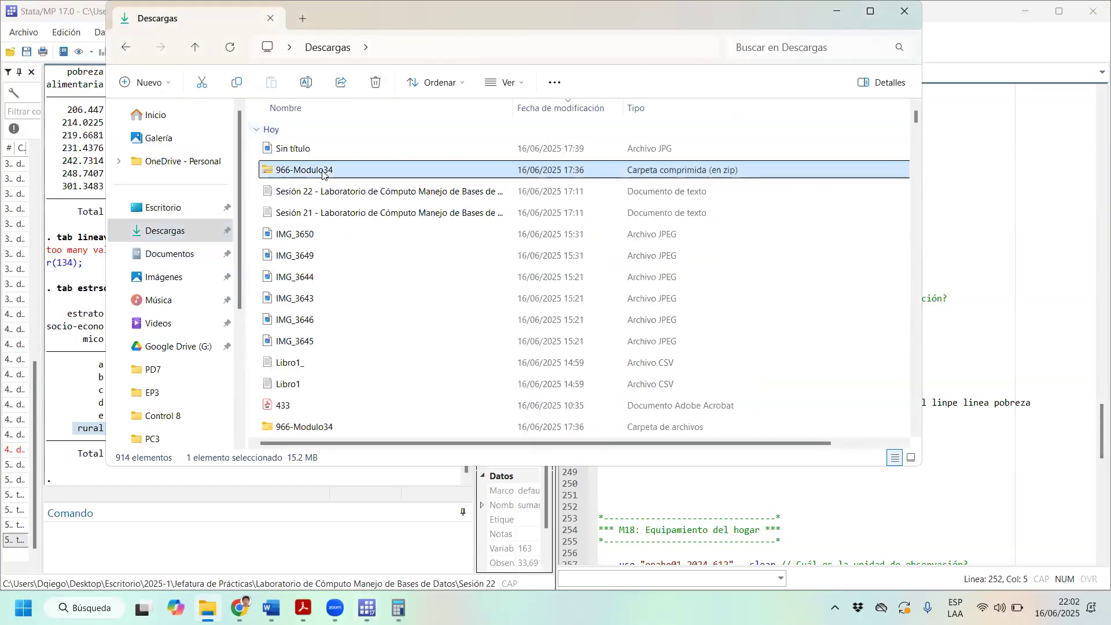
left_click(333, 131)
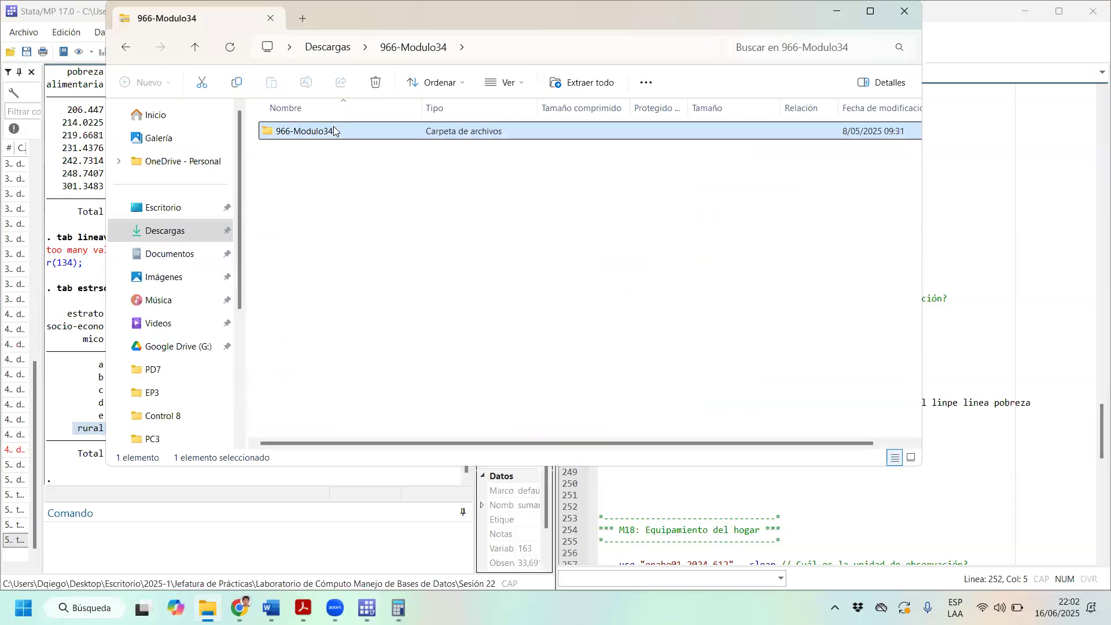
double_click(333, 130)
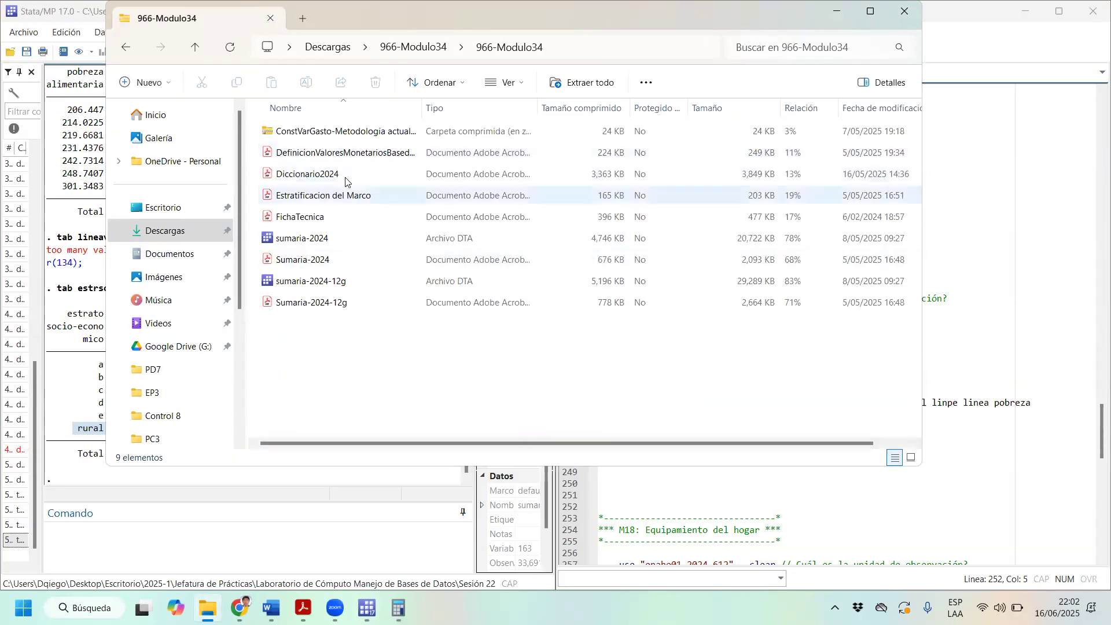
double_click(359, 132)
left_click(313, 133)
double_click(313, 134)
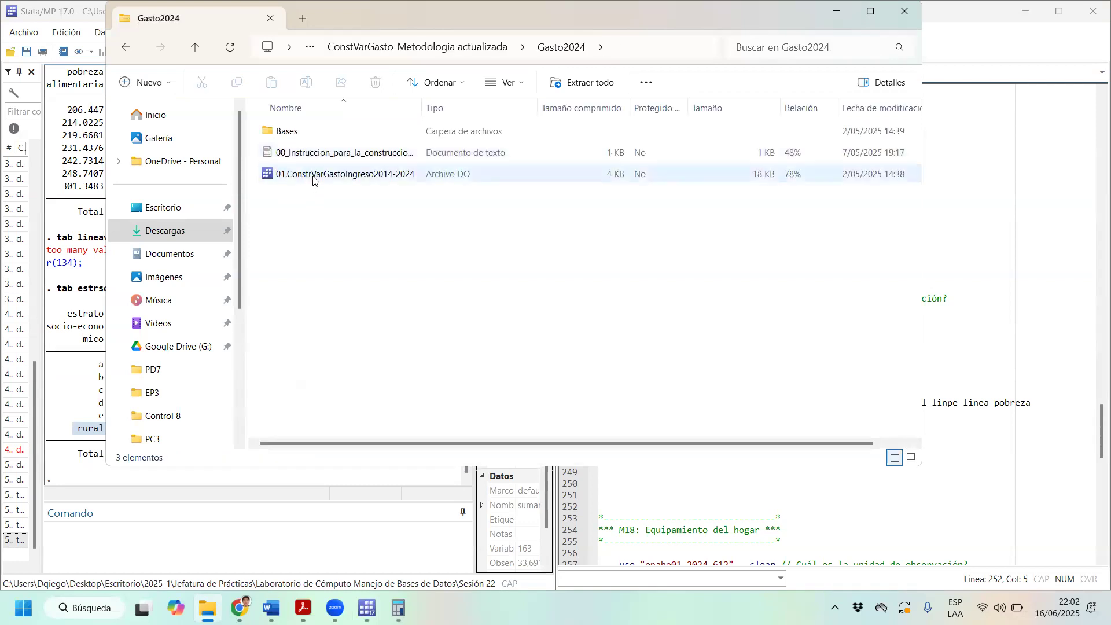
left_click(315, 176)
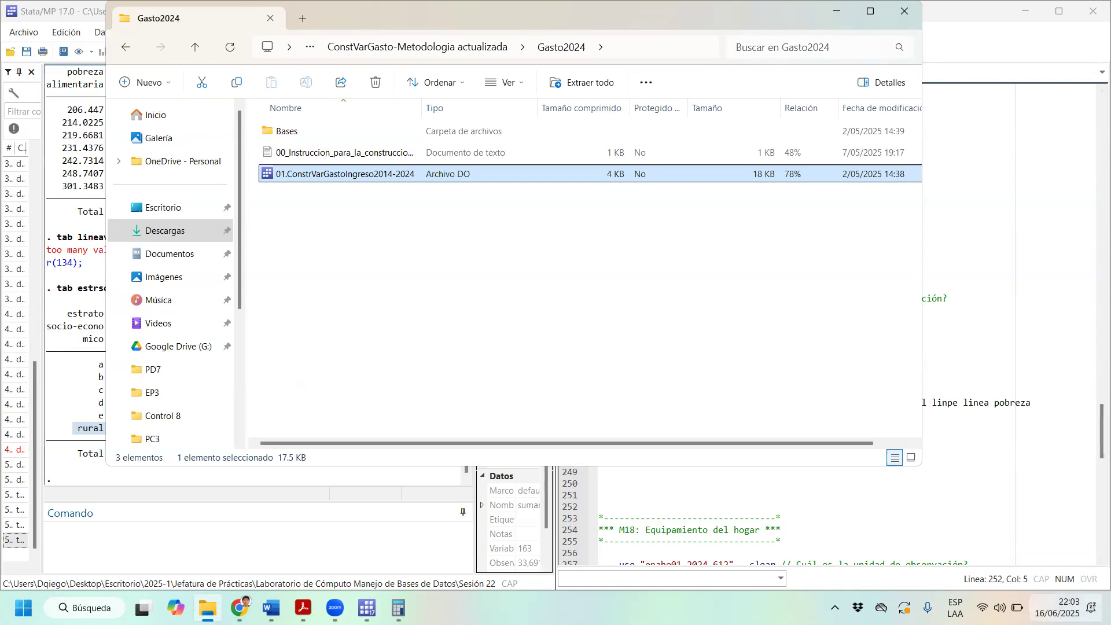
left_click(1058, 607)
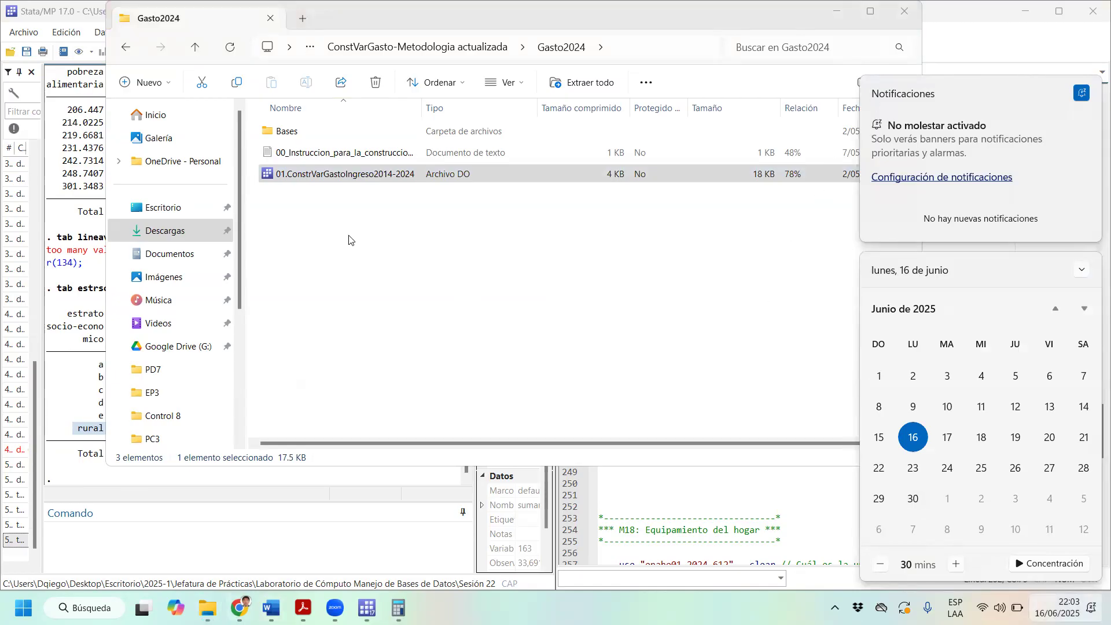
left_click(606, 39)
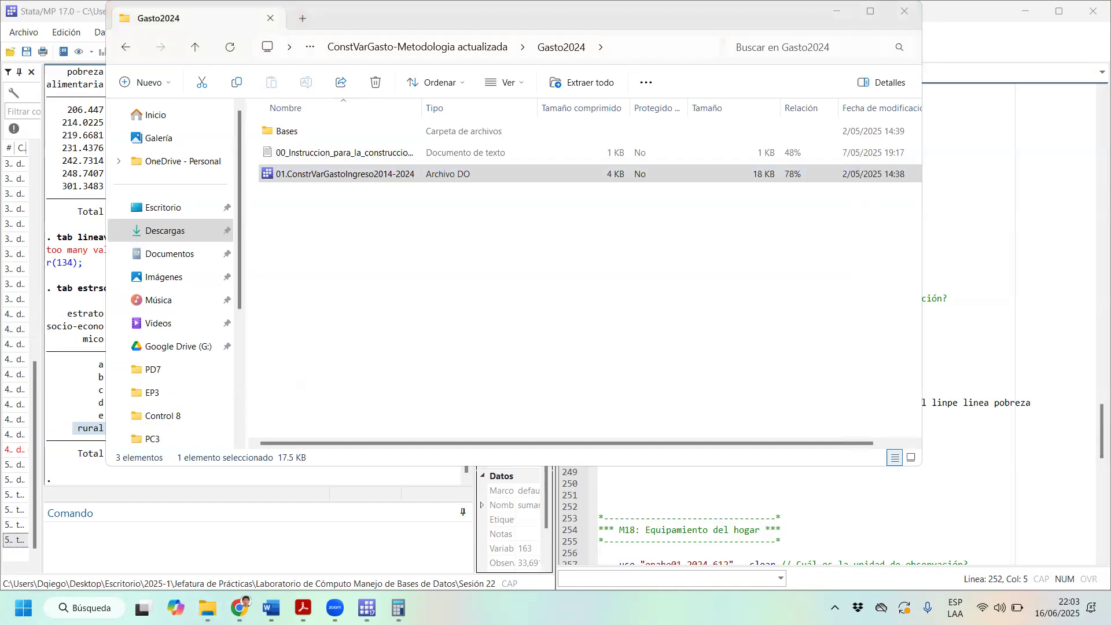